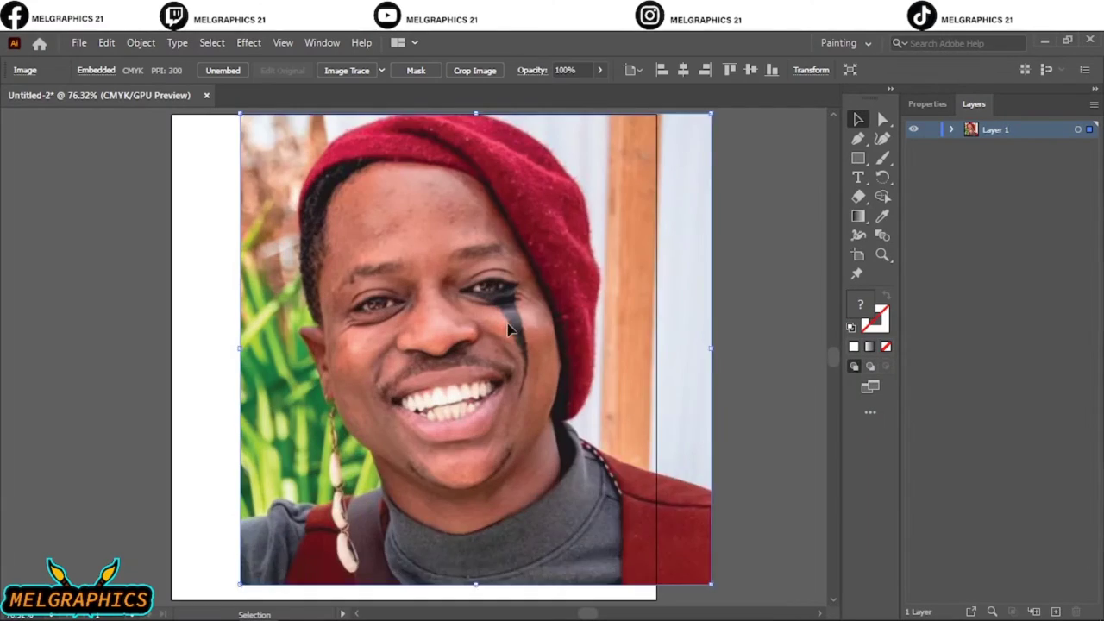
# Fade the reference photo to 74% opacity, lock Layer 1, and add Layer 2 for line art
pyautogui.moveTo(509, 328); pyautogui.dragTo(488, 369)
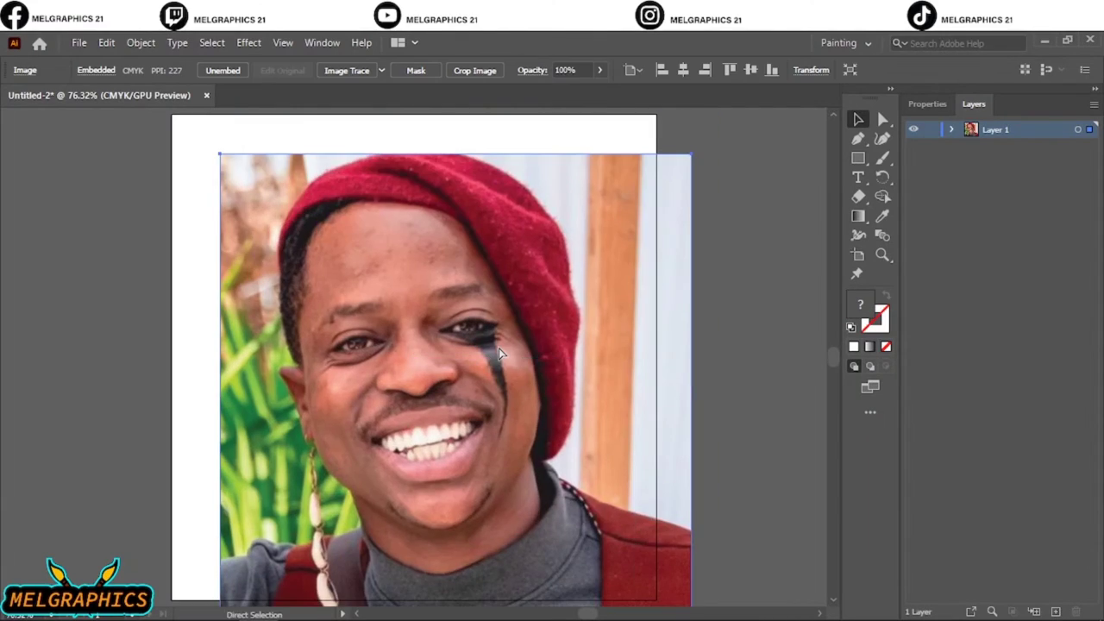
pyautogui.click(600, 69)
pyautogui.moveTo(601, 91)
pyautogui.mouseDown()
pyautogui.moveTo(572, 92)
pyautogui.moveTo(582, 93)
pyautogui.mouseUp()
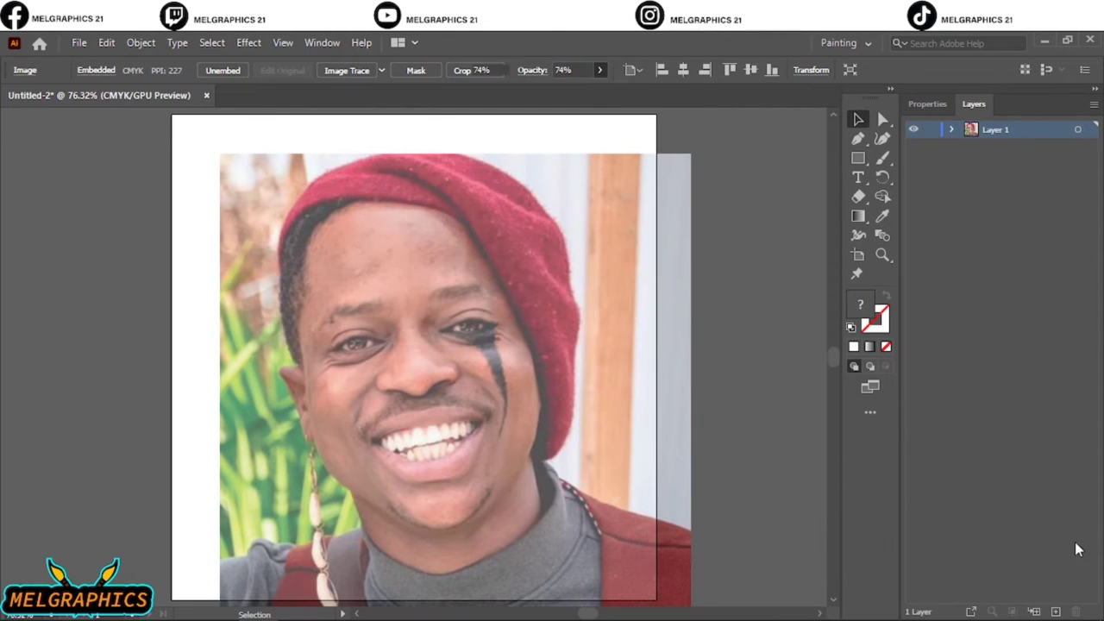
pyautogui.click(423, 70)
pyautogui.click(274, 196)
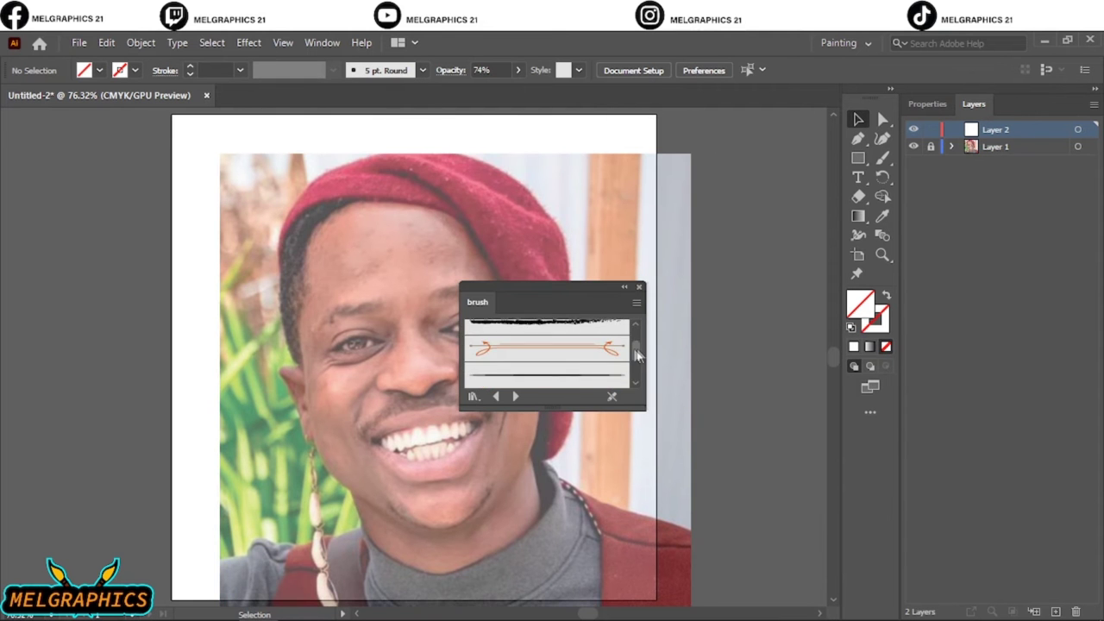
# Pick a 1 pt Uniform brush and paint the lower lip outline in black
pyautogui.click(543, 346)
pyautogui.press('b')
pyautogui.scroll(2, 402, 448)
pyautogui.scroll(4, 402, 448)
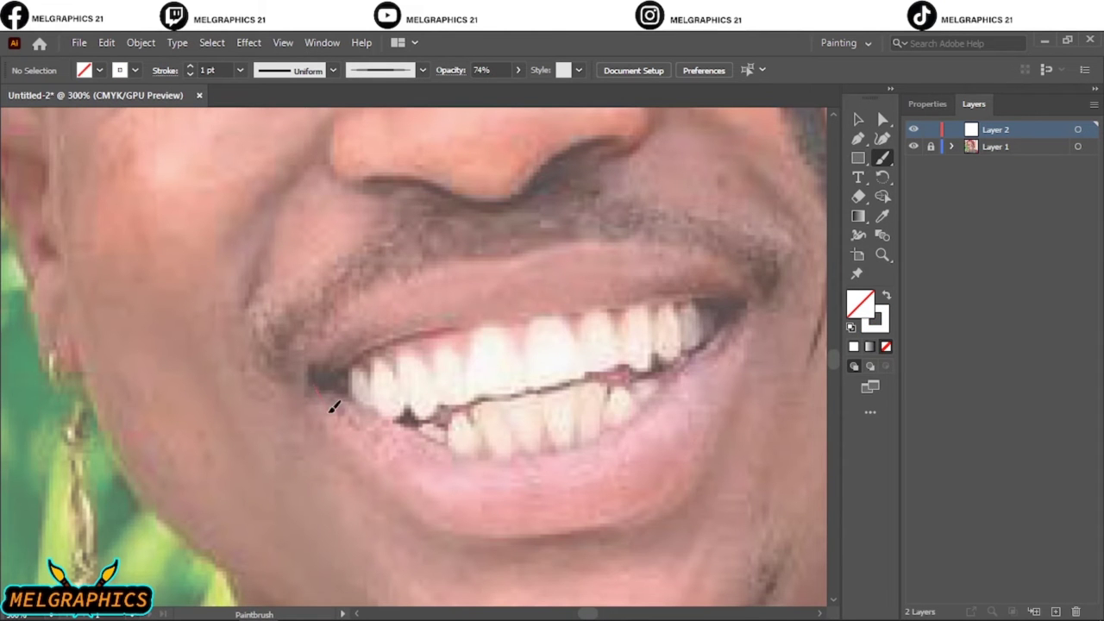
pyautogui.moveTo(752, 300); pyautogui.dragTo(752, 299)
pyautogui.press('v')
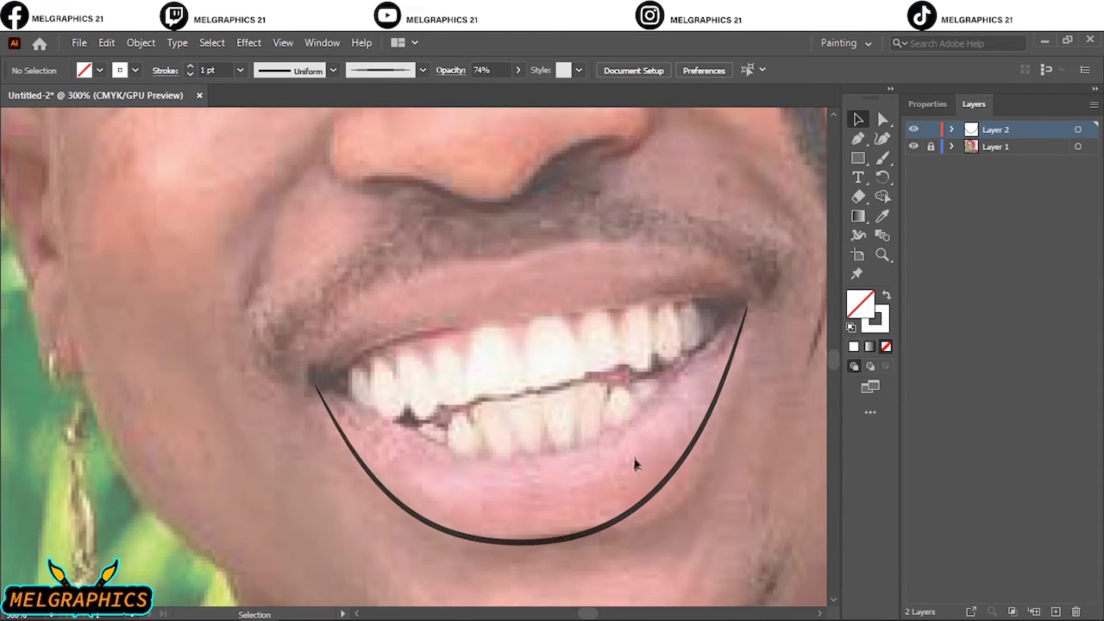
pyautogui.hotkey('ctrl', 'z')
pyautogui.press('b')
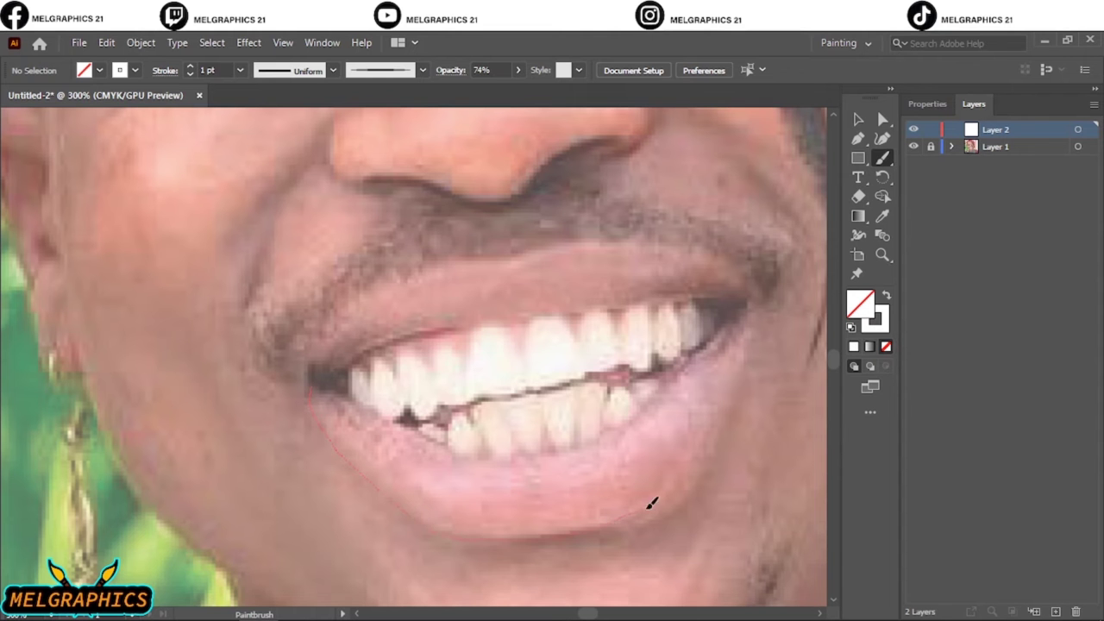
pyautogui.moveTo(735, 312); pyautogui.dragTo(740, 310)
pyautogui.press('v')
pyautogui.click(707, 205)
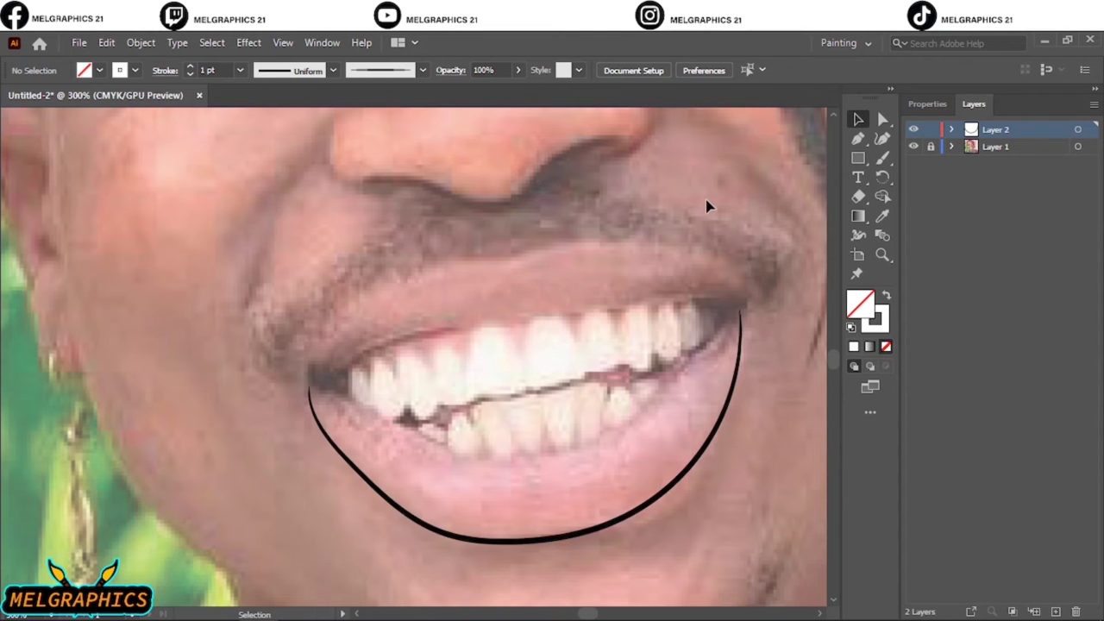
# Paint the upper lip outline, the inner lower lip and the upper teeth line
pyautogui.scroll(1, 707, 204)
pyautogui.press('b')
pyautogui.moveTo(491, 322); pyautogui.dragTo(532, 311)
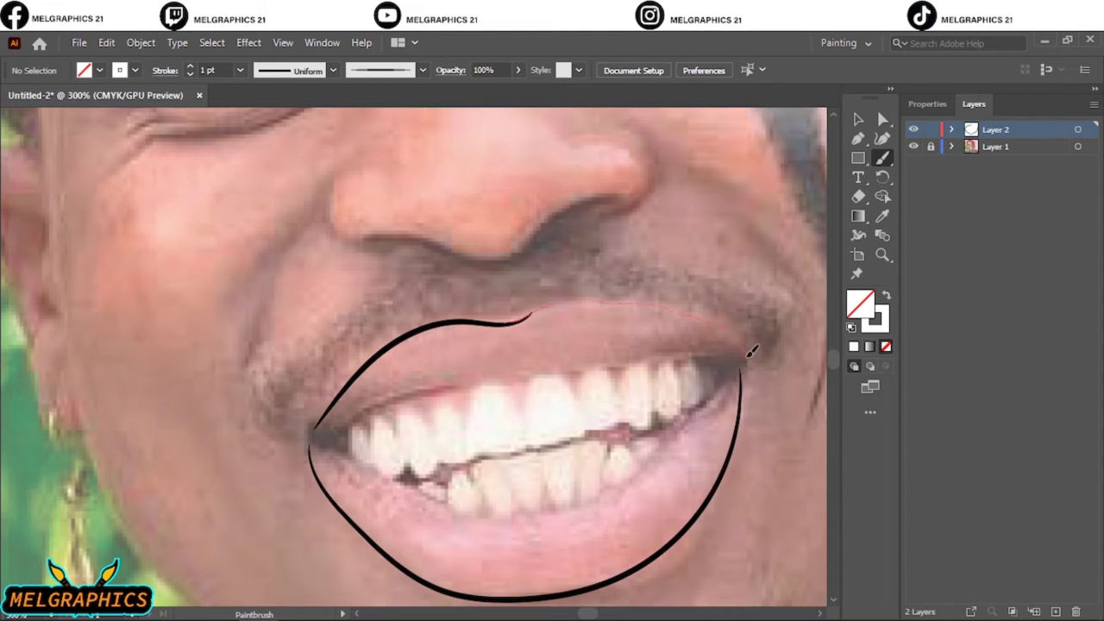
pyautogui.hotkey('ctrl', '=')
pyautogui.moveTo(662, 370); pyautogui.dragTo(362, 314)
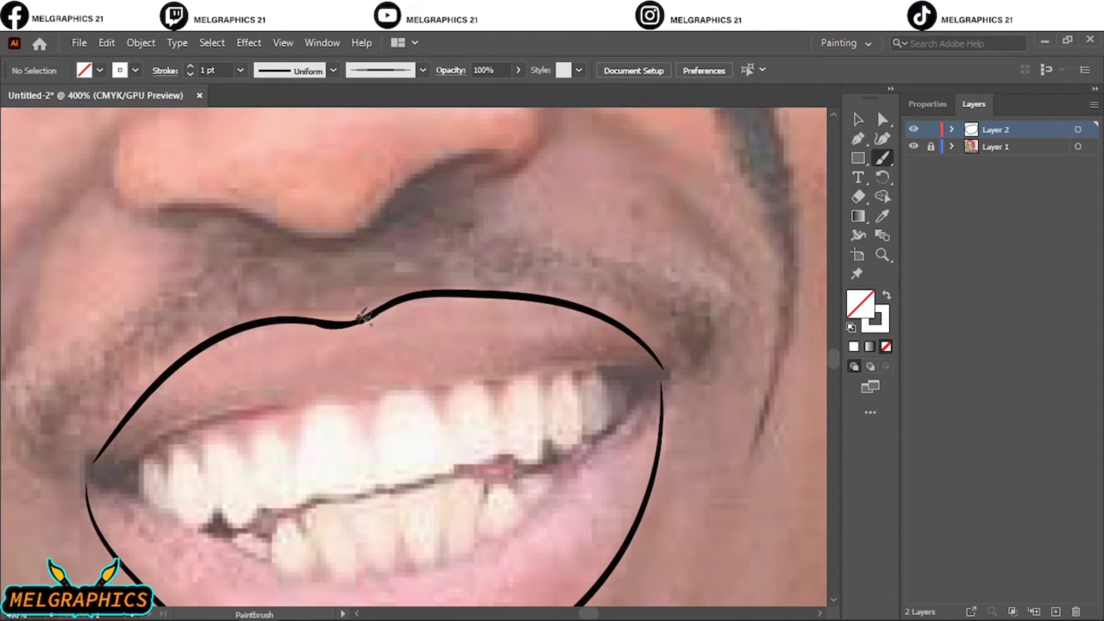
pyautogui.scroll(-2, 194, 234)
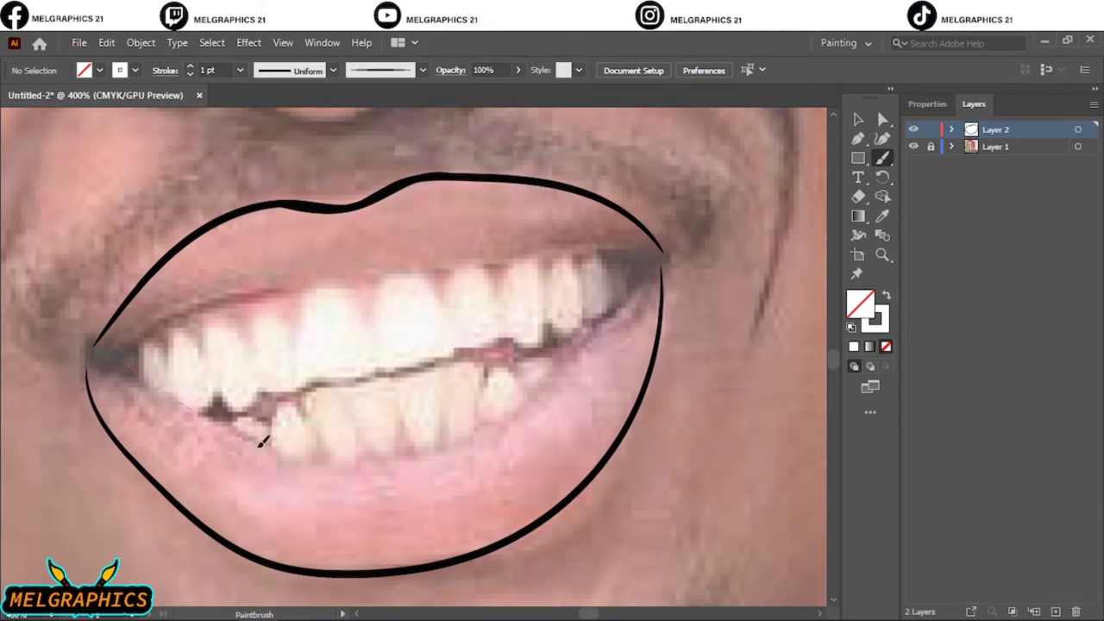
pyautogui.moveTo(583, 345); pyautogui.dragTo(652, 267)
pyautogui.moveTo(121, 348); pyautogui.dragTo(429, 257)
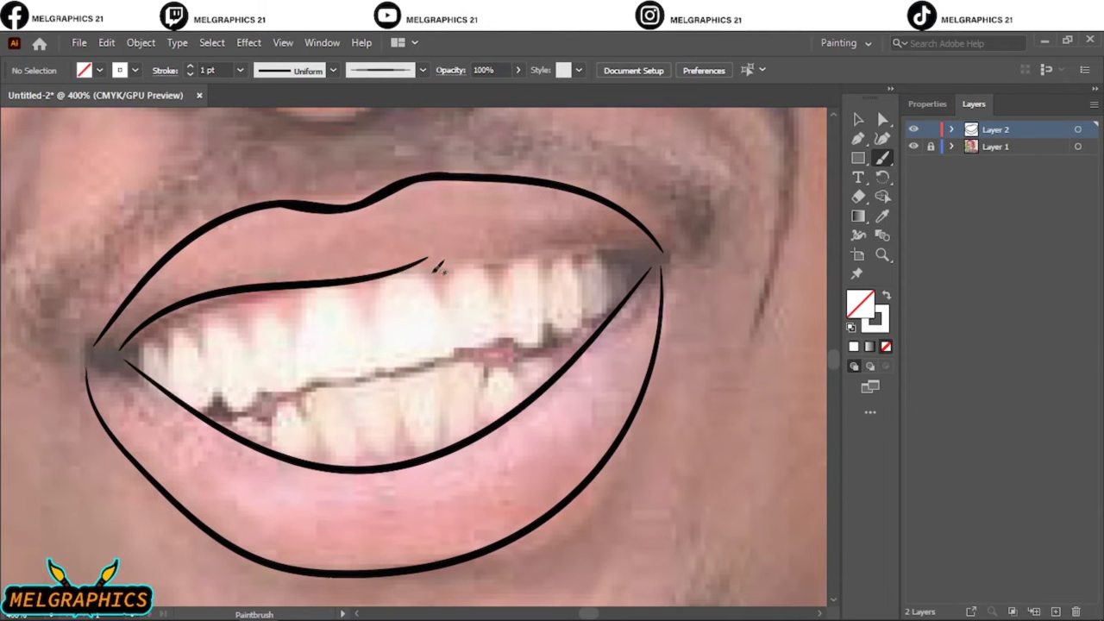
pyautogui.moveTo(606, 250); pyautogui.dragTo(653, 258)
pyautogui.scroll(5, 507, 278)
pyautogui.hscroll(-2, 507, 278)
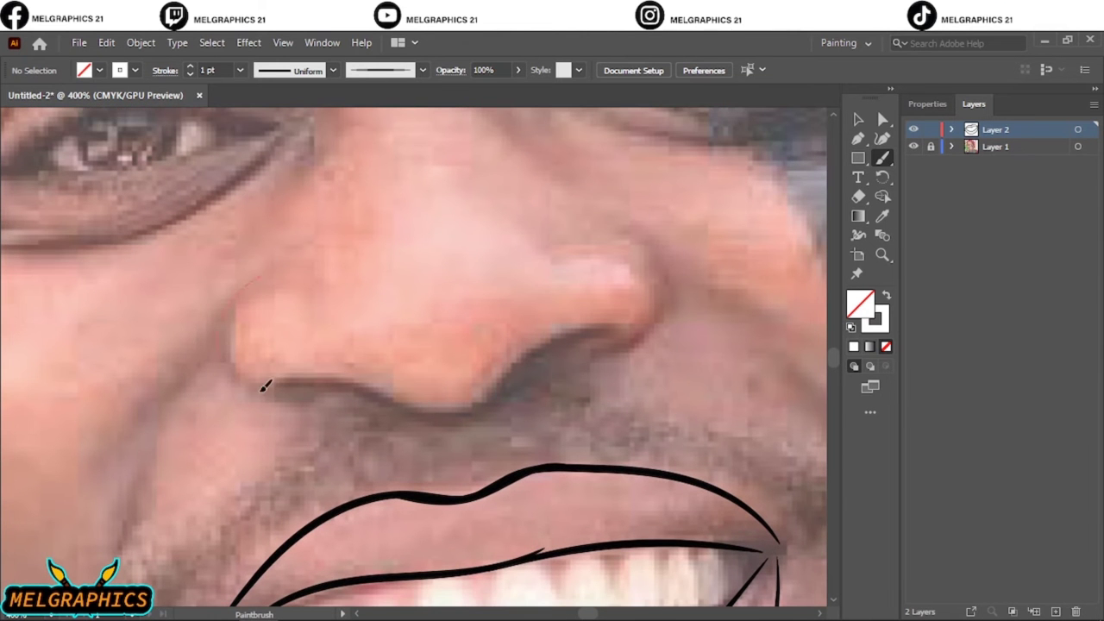
# Trace the line under the nose and the nostril outlines
pyautogui.moveTo(263, 273)
pyautogui.mouseDown()
pyautogui.moveTo(321, 401)
pyautogui.moveTo(492, 394)
pyautogui.moveTo(558, 339)
pyautogui.mouseUp()
pyautogui.hotkey('ctrl', 'z')
pyautogui.hotkey('ctrl', 'z')
pyautogui.scroll(1, 546, 370)
pyautogui.moveTo(289, 422); pyautogui.dragTo(474, 448)
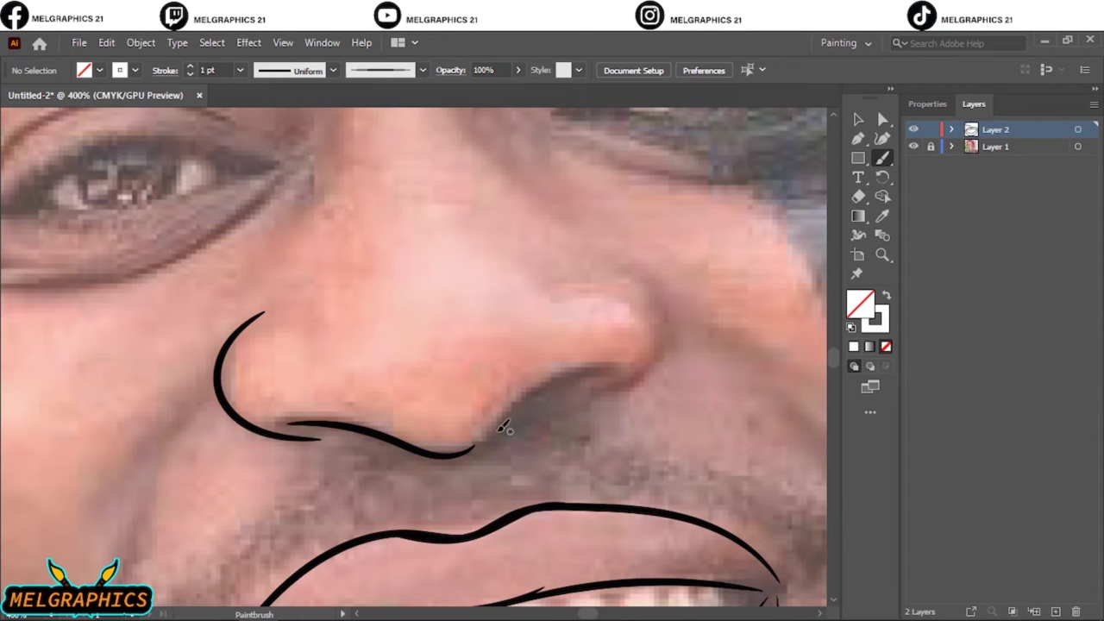
pyautogui.moveTo(676, 290); pyautogui.dragTo(619, 261)
pyautogui.moveTo(496, 431); pyautogui.dragTo(613, 373)
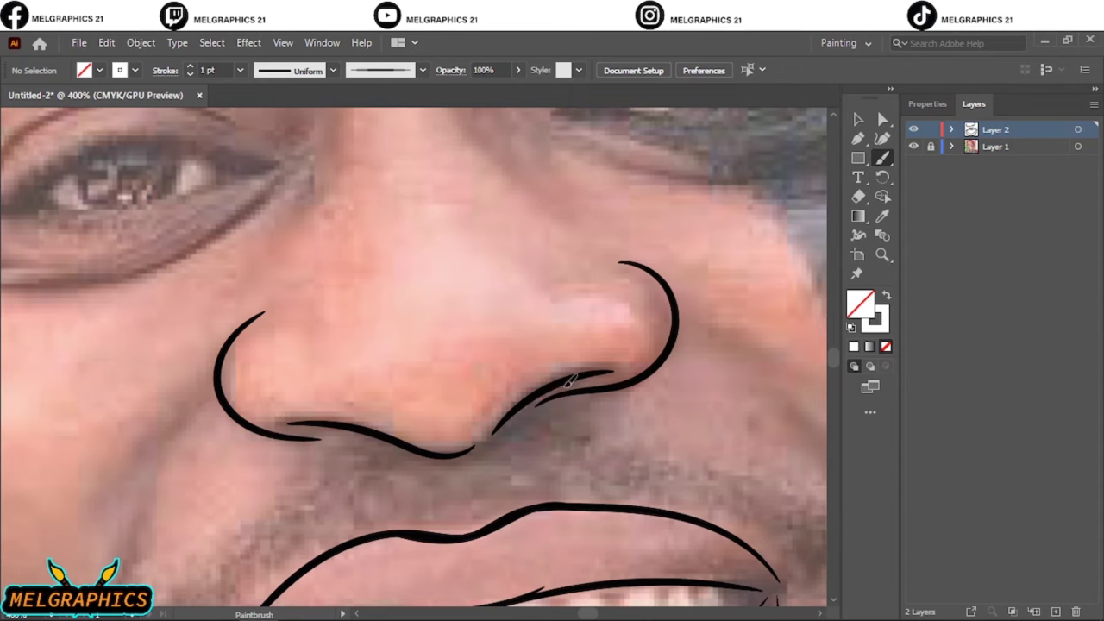
pyautogui.moveTo(509, 414); pyautogui.dragTo(586, 371)
# Outline the first eye's upper and lower eyelids and its iris
pyautogui.hotkey('ctrl', '0')
pyautogui.scroll(5, 552, 365)
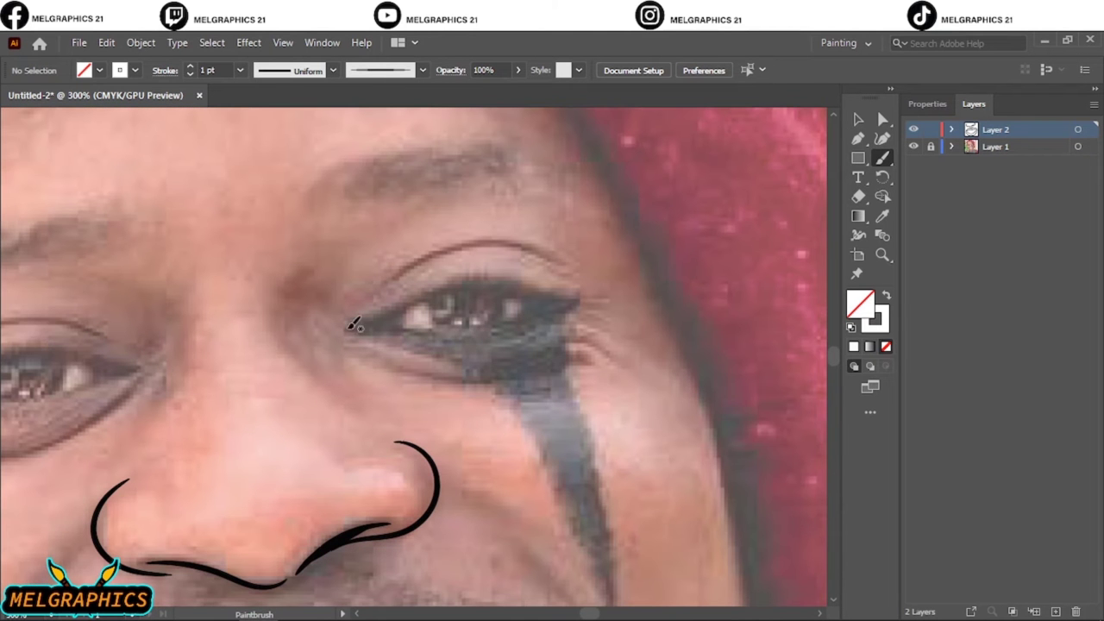
pyautogui.moveTo(573, 304)
pyautogui.mouseDown()
pyautogui.moveTo(346, 330)
pyautogui.moveTo(582, 303)
pyautogui.mouseUp()
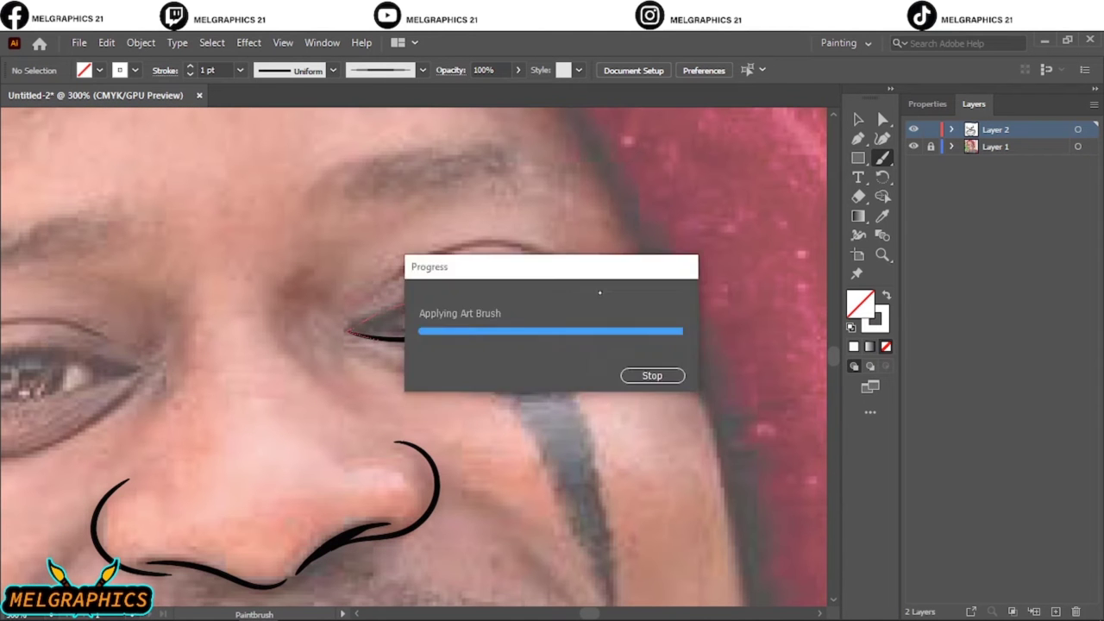
pyautogui.scroll(3, 500, 296)
pyautogui.moveTo(383, 271); pyautogui.dragTo(410, 376)
pyautogui.moveTo(575, 339); pyautogui.dragTo(595, 251)
# Draw the other eye's upper and lower eyelids and its iris
pyautogui.hotkey('ctrl', '0')
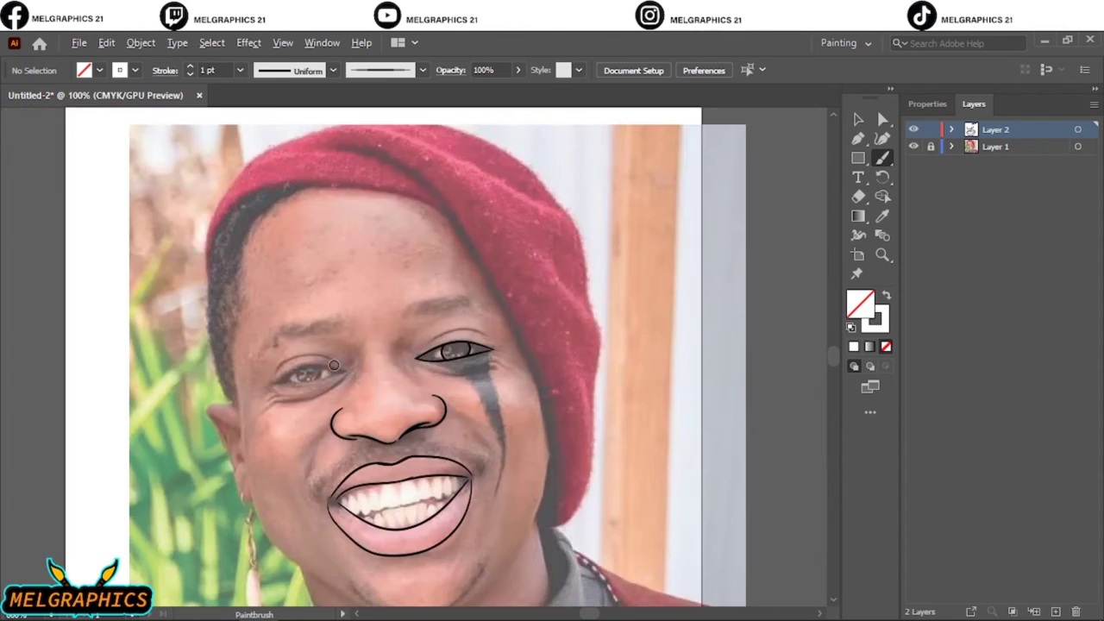
pyautogui.scroll(5, 362, 358)
pyautogui.moveTo(595, 359); pyautogui.dragTo(180, 423)
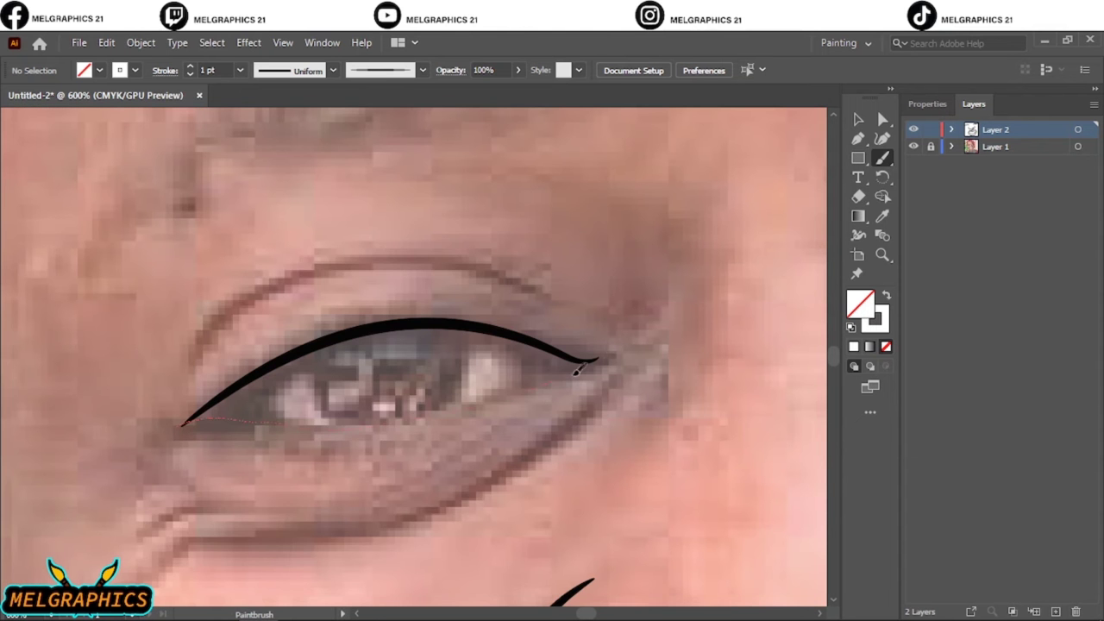
pyautogui.moveTo(578, 369); pyautogui.dragTo(600, 358)
pyautogui.moveTo(447, 317); pyautogui.dragTo(466, 405)
pyautogui.moveTo(320, 348); pyautogui.dragTo(300, 427)
# At 0.5 pt stroke, add wrinkle creases under both eyes
pyautogui.hotkey('ctrl', '0')
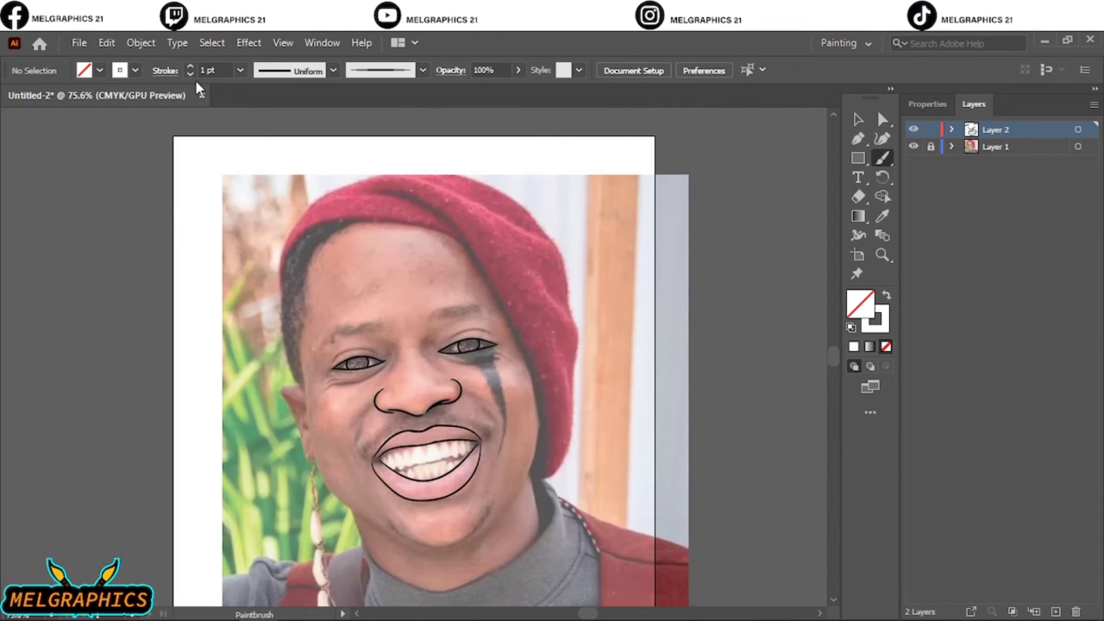
pyautogui.click(190, 74)
pyautogui.scroll(4, 460, 349)
pyautogui.moveTo(485, 371); pyautogui.dragTo(688, 373)
pyautogui.moveTo(608, 376); pyautogui.dragTo(705, 369)
pyautogui.moveTo(614, 351)
pyautogui.mouseDown()
pyautogui.moveTo(709, 352)
pyautogui.moveTo(399, 475)
pyautogui.moveTo(504, 423)
pyautogui.mouseUp()
pyautogui.scroll(-2, 447, 370)
pyautogui.moveTo(553, 421); pyautogui.dragTo(681, 356)
pyautogui.moveTo(438, 398); pyautogui.dragTo(390, 394)
pyautogui.moveTo(660, 395); pyautogui.dragTo(739, 317)
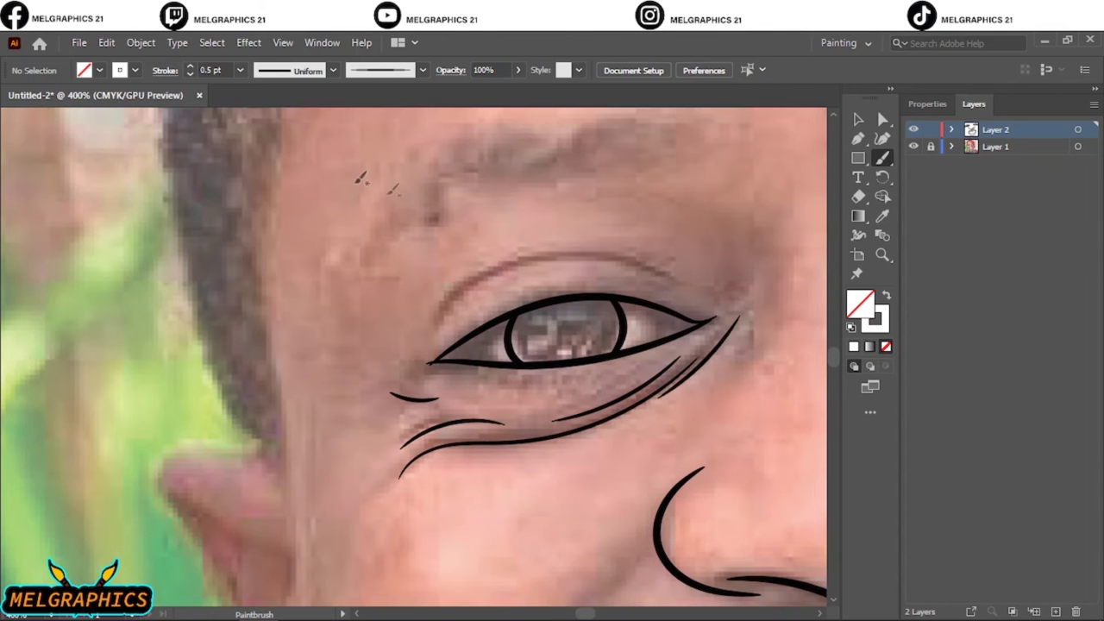
# At 0.75 pt stroke, draw two creases above the upper eyelid
pyautogui.click(189, 66)
pyautogui.moveTo(438, 310); pyautogui.dragTo(705, 293)
pyautogui.moveTo(517, 259); pyautogui.dragTo(664, 262)
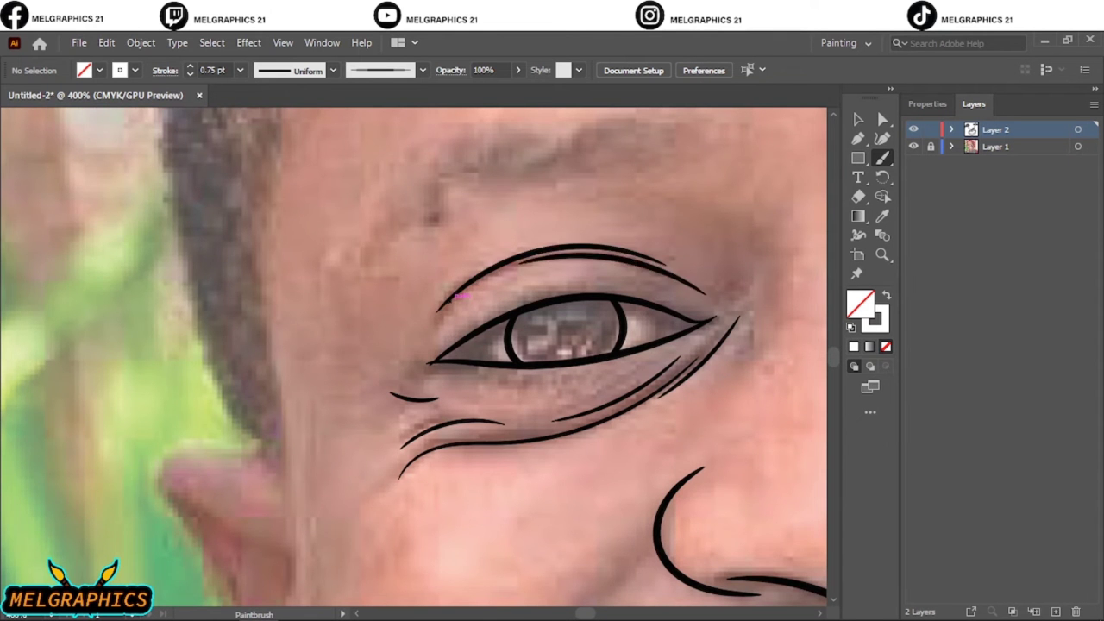
pyautogui.scroll(-3, 461, 297)
pyautogui.scroll(3, 592, 227)
# Check the lines with the photo hidden, then paint a thin line along the nose
pyautogui.hotkey('ctrl', '0')
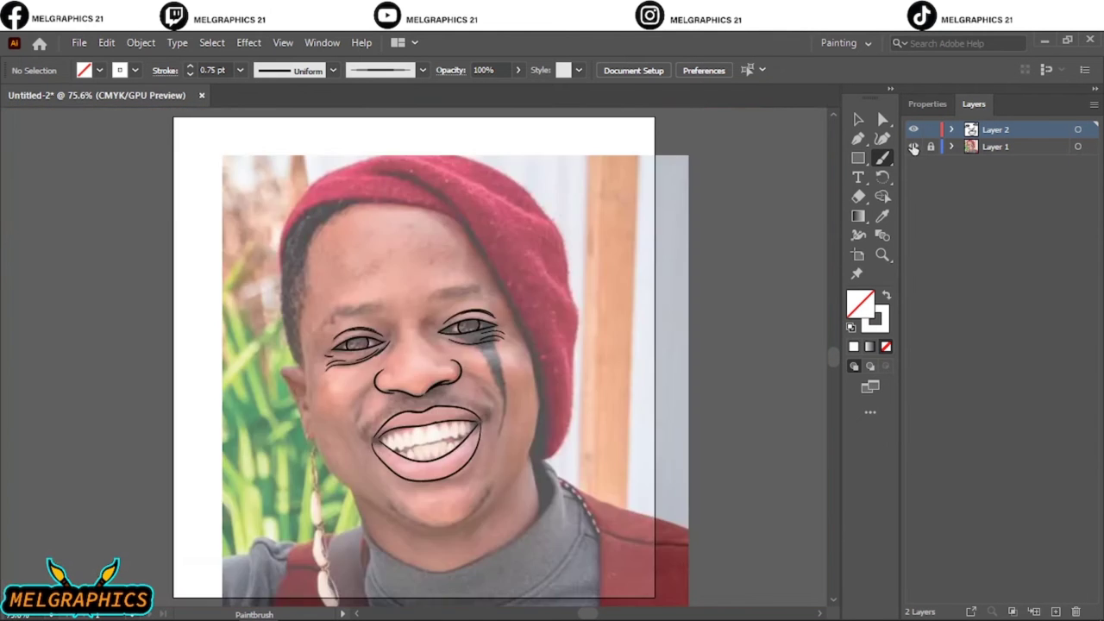
pyautogui.click(913, 148)
pyautogui.scroll(5, 388, 345)
pyautogui.click(189, 74)
pyautogui.scroll(1, 173, 395)
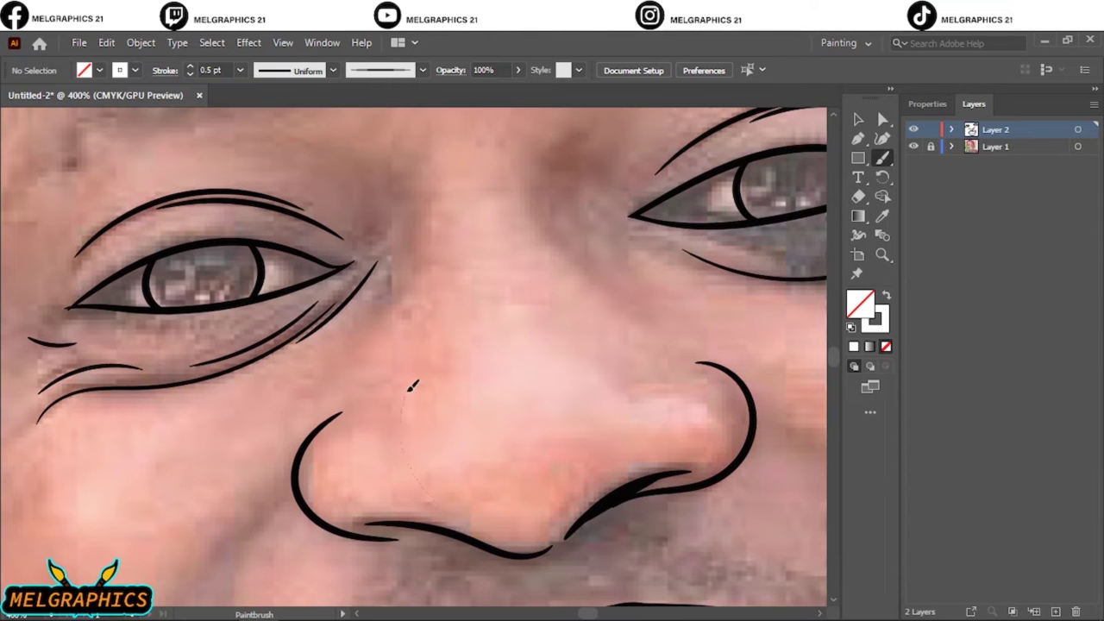
pyautogui.moveTo(412, 387); pyautogui.dragTo(407, 379)
pyautogui.scroll(-3, 392, 371)
pyautogui.scroll(-2, 392, 371)
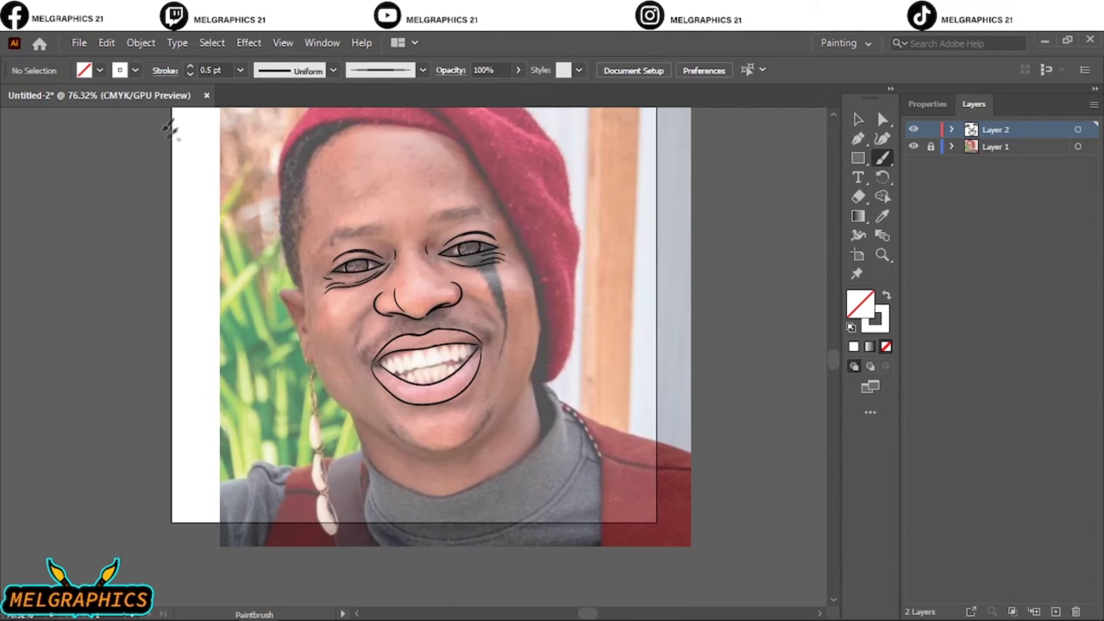
# Set a 2 pt stroke and paint the left jawline toward the chin
pyautogui.click(189, 67)
pyautogui.click(190, 66)
pyautogui.scroll(3, 378, 407)
pyautogui.moveTo(326, 272); pyautogui.dragTo(345, 491)
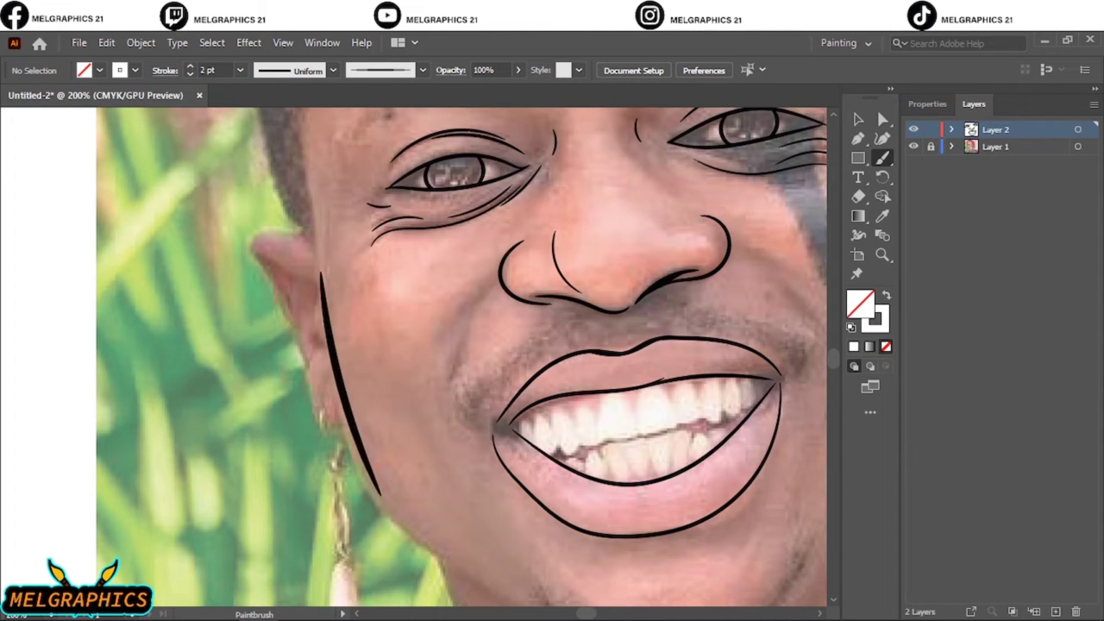
pyautogui.hotkey('ctrl', 'z')
pyautogui.scroll(-3, 632, 277)
pyautogui.moveTo(342, 183); pyautogui.dragTo(695, 562)
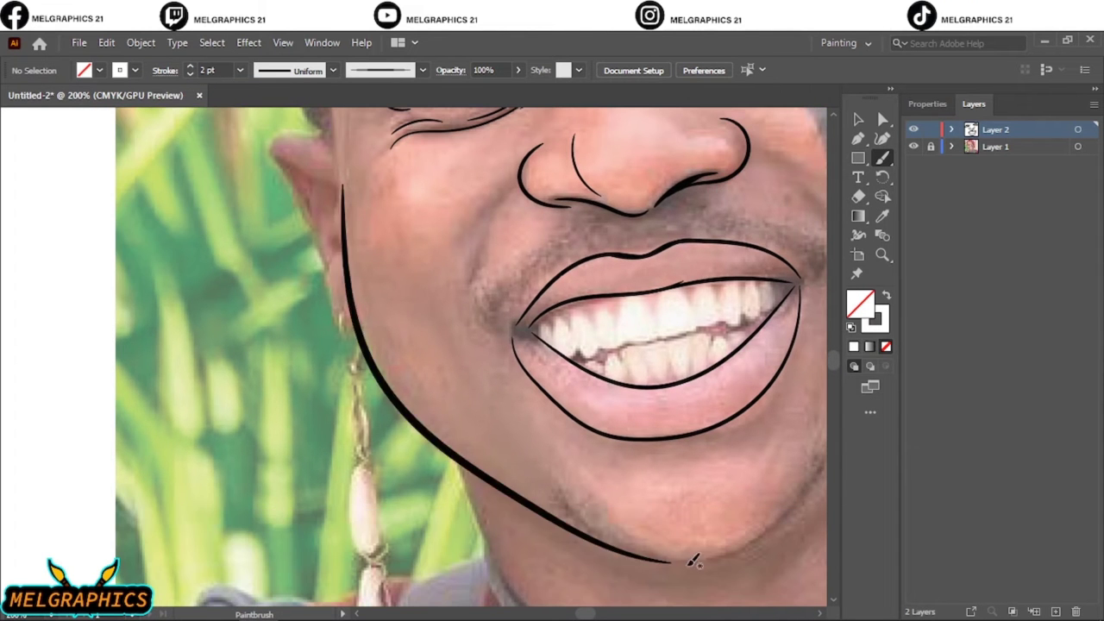
pyautogui.scroll(5, 586, 498)
pyautogui.hscroll(-4, 586, 499)
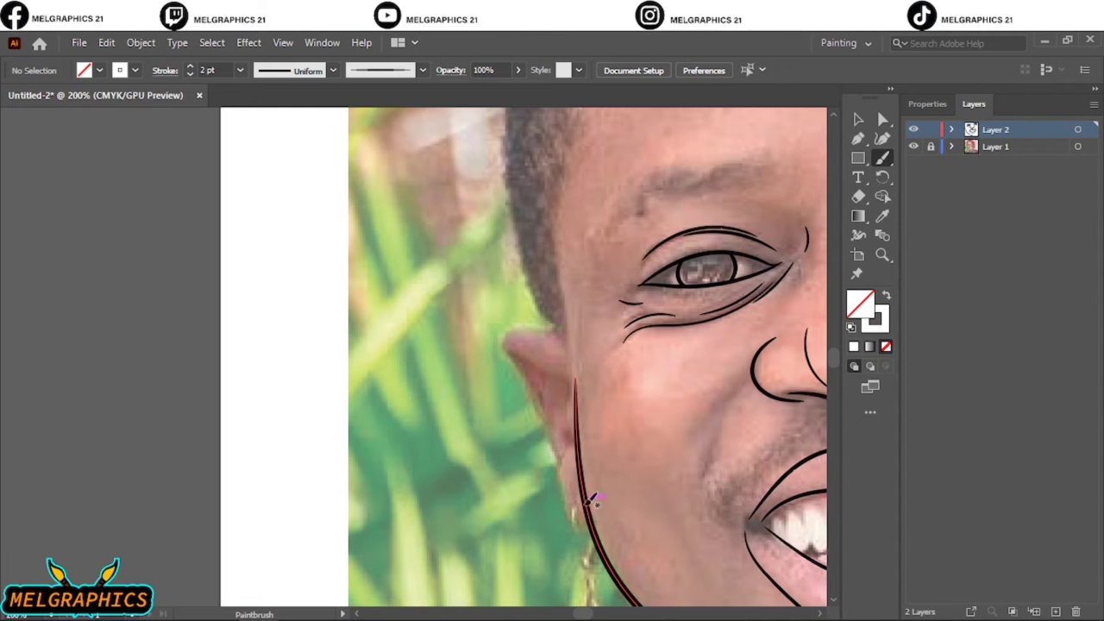
# Trace the ear and earring outline and extend the jawline to the chin
pyautogui.moveTo(590, 510); pyautogui.dragTo(543, 395)
pyautogui.moveTo(552, 326); pyautogui.dragTo(543, 396)
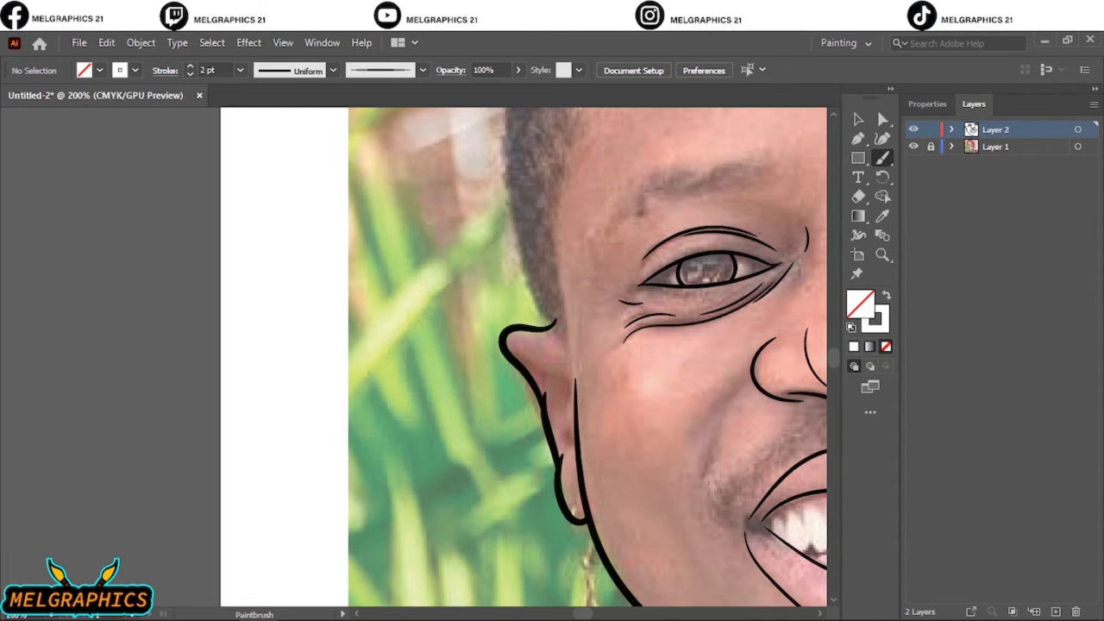
pyautogui.hotkey('ctrl', '-')
pyautogui.scroll(-2, 700, 269)
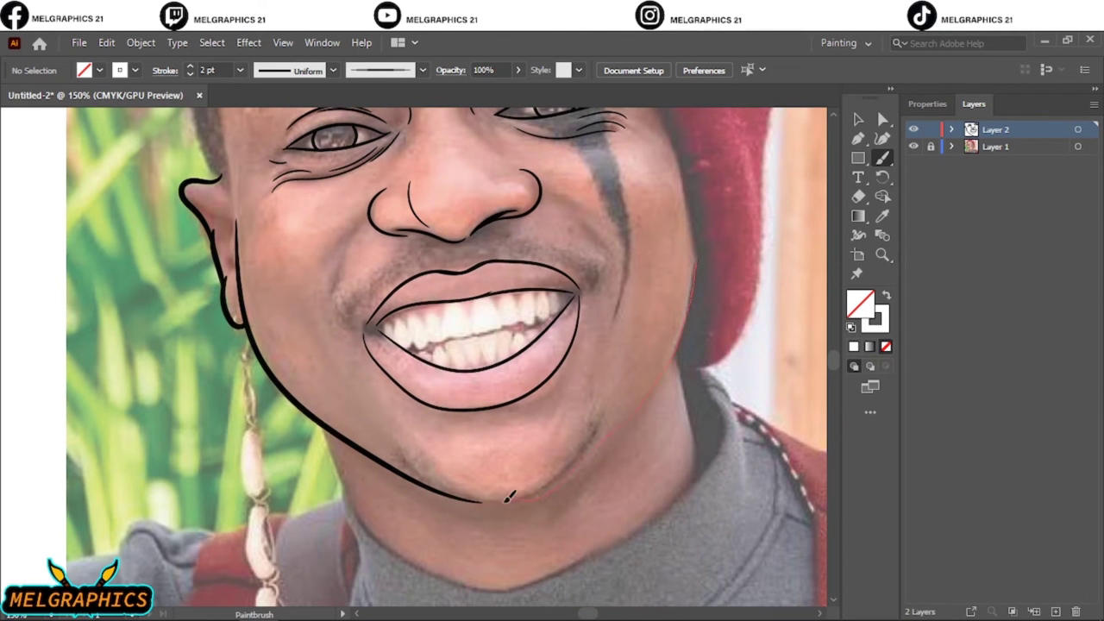
pyautogui.moveTo(509, 496); pyautogui.dragTo(695, 285)
pyautogui.hotkey('ctrl', '0')
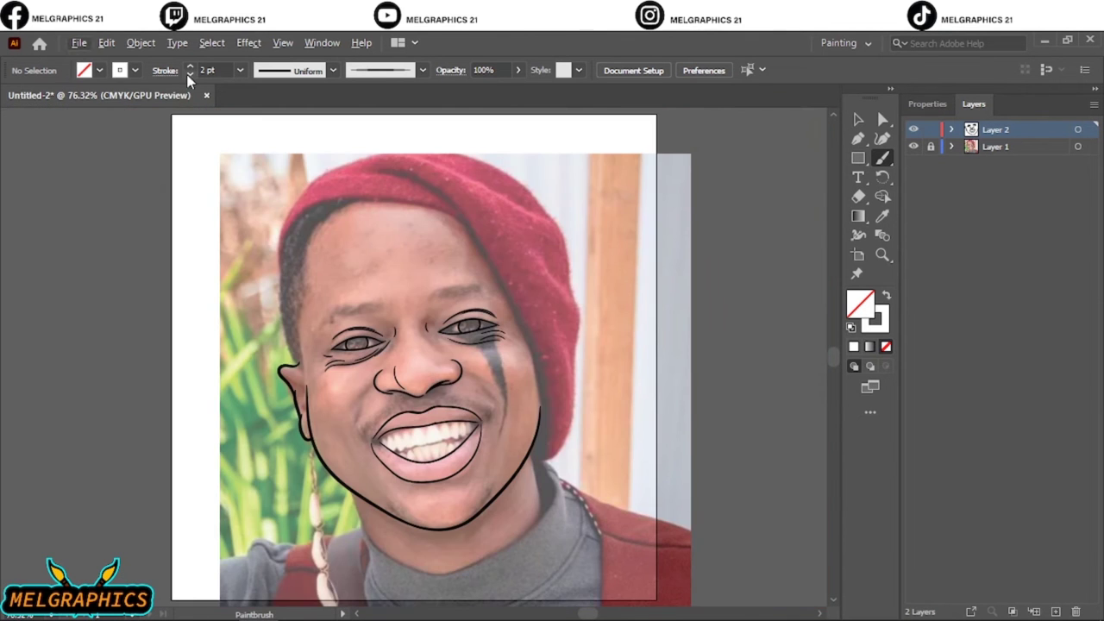
# At 0.75 pt stroke, paint thin smile creases on the cheek beside the nose
pyautogui.click(188, 75)
pyautogui.click(189, 75)
pyautogui.hotkey('ctrl', '+')
pyautogui.hotkey('ctrl', '+')
pyautogui.hotkey('ctrl', '+')
pyautogui.moveTo(345, 274); pyautogui.dragTo(294, 386)
pyautogui.hotkey('ctrl', 'z')
pyautogui.moveTo(344, 272); pyautogui.dragTo(288, 347)
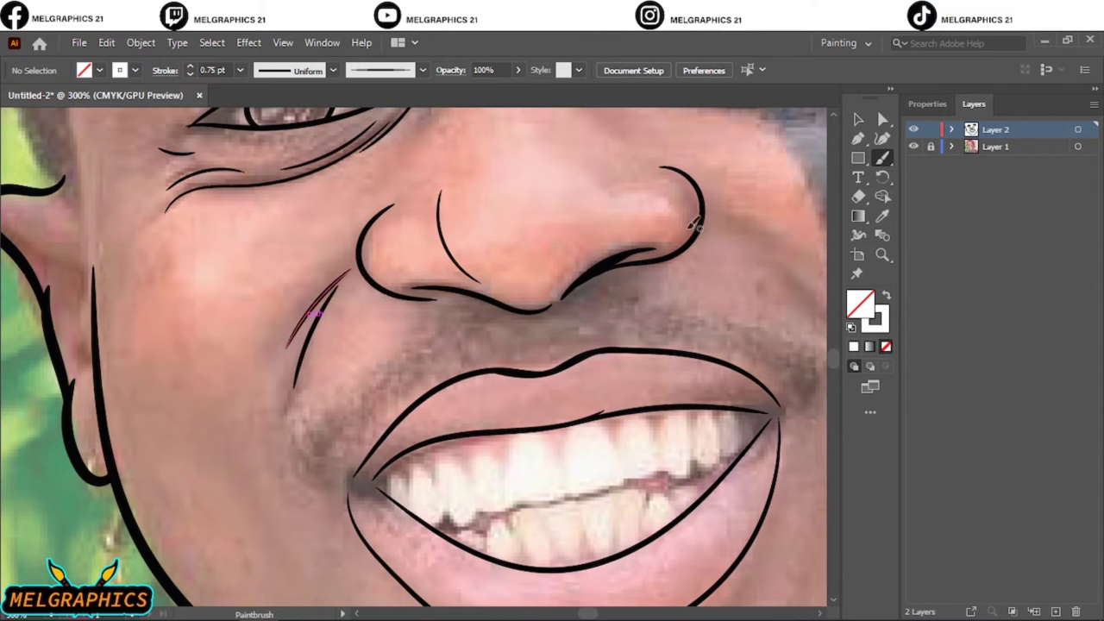
pyautogui.hotkey('ctrl', '-')
# Draw a curl inside the ear and use Expand Appearance to make it a solid shape
pyautogui.hotkey('ctrl', '0')
pyautogui.hotkey('ctrl', '+')
pyautogui.hotkey('ctrl', '+')
pyautogui.hotkey('ctrl', '+')
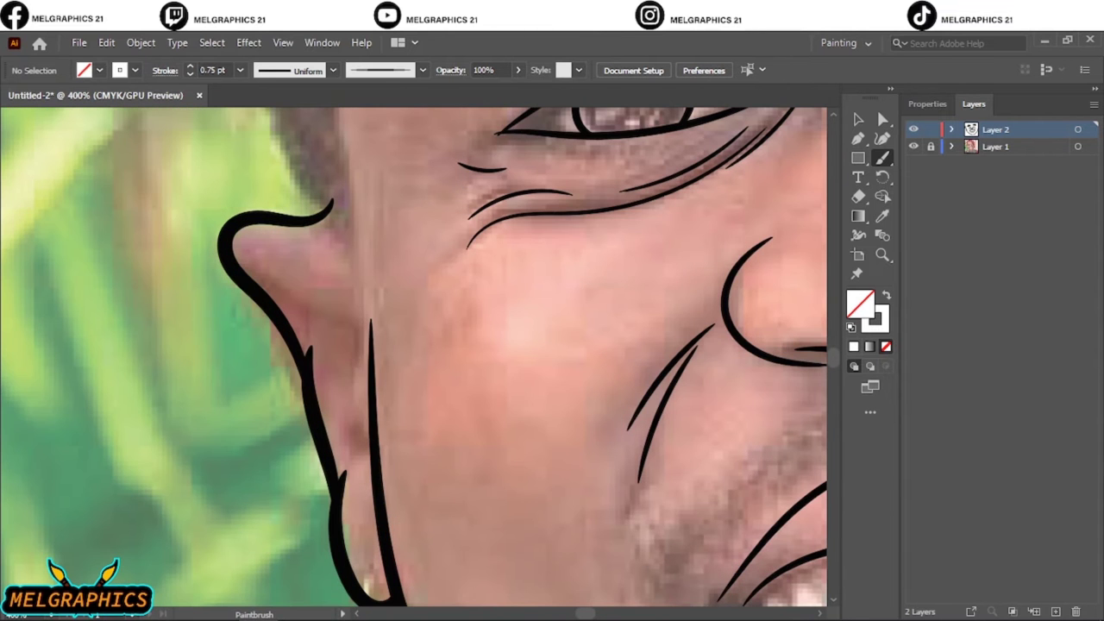
pyautogui.hotkey('ctrl', '+')
pyautogui.hotkey('ctrl', '+')
pyautogui.hotkey('ctrl', '+')
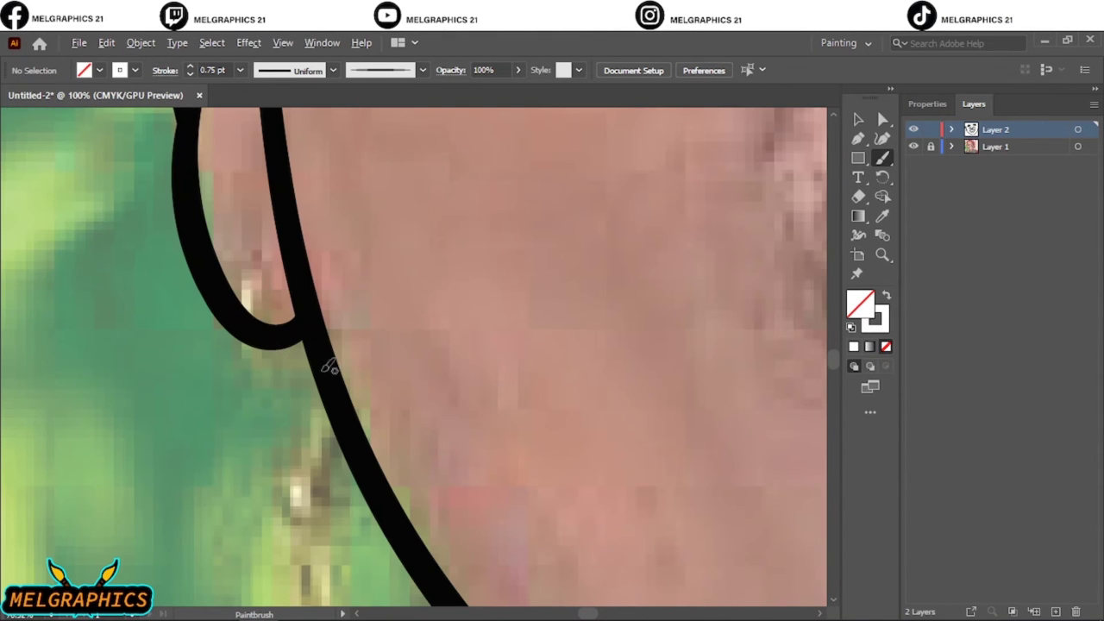
pyautogui.moveTo(296, 320)
pyautogui.mouseDown()
pyautogui.moveTo(267, 362)
pyautogui.moveTo(297, 281)
pyautogui.mouseUp()
pyautogui.press('v')
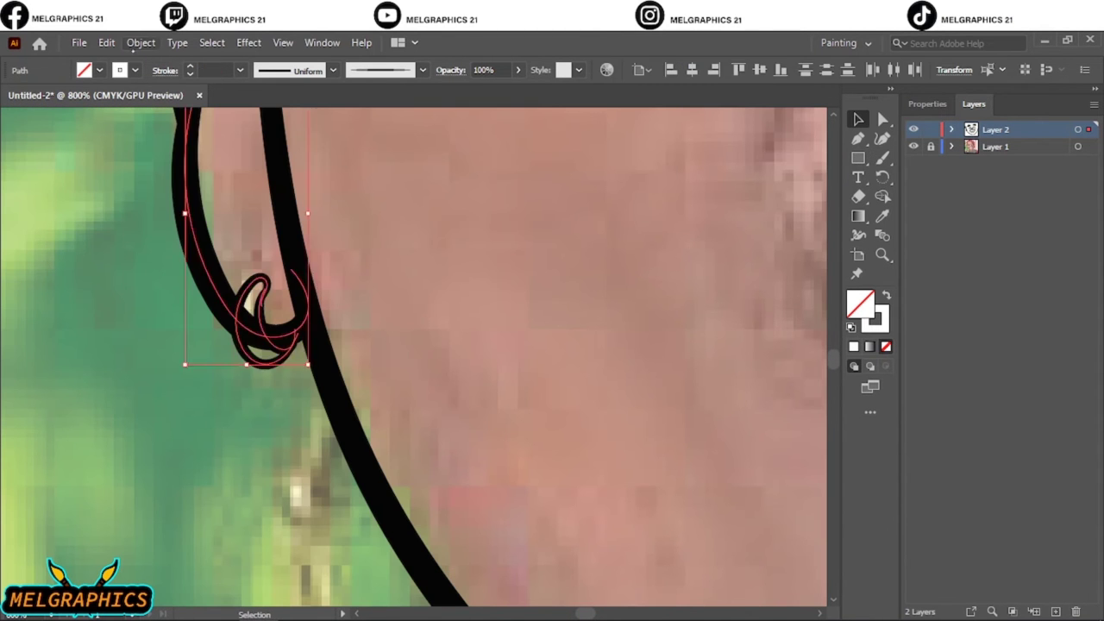
pyautogui.click(140, 42)
pyautogui.click(172, 257)
pyautogui.click(459, 319)
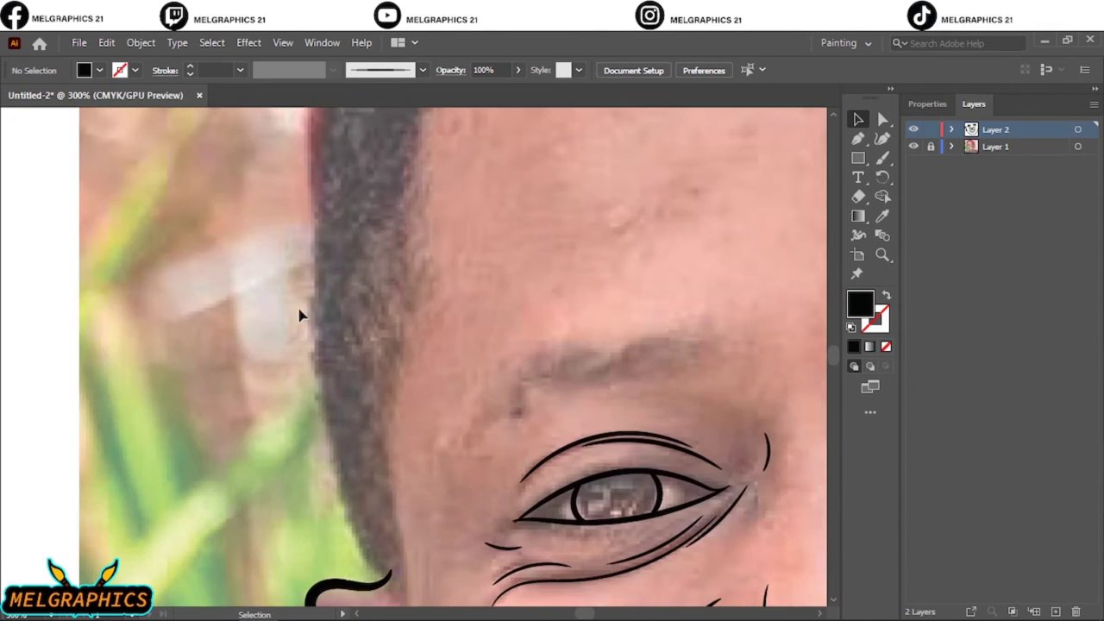
# With a thin black stroke and no fill, paint moustache hairs on the lip's left side
pyautogui.press('b')
pyautogui.hotkey('shift', 'x')
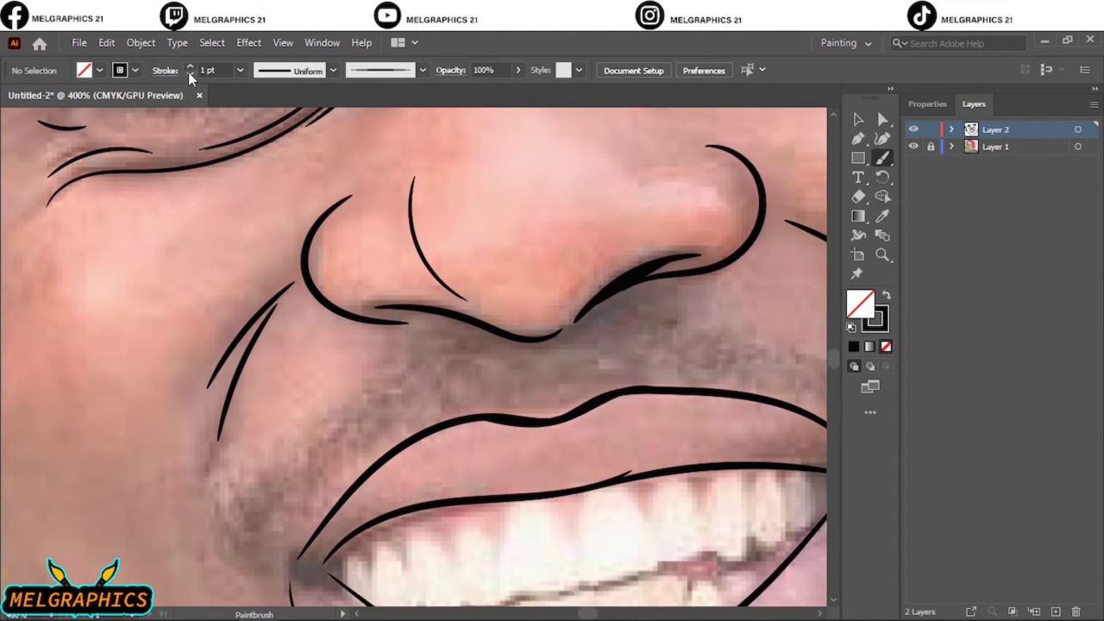
pyautogui.click(189, 76)
pyautogui.moveTo(369, 431); pyautogui.dragTo(405, 381)
pyautogui.hotkey('ctrl', 'z')
pyautogui.moveTo(328, 470); pyautogui.dragTo(342, 436)
pyautogui.moveTo(345, 462); pyautogui.dragTo(393, 393)
pyautogui.moveTo(402, 412)
pyautogui.mouseDown()
pyautogui.moveTo(415, 373)
pyautogui.moveTo(457, 357)
pyautogui.mouseUp()
pyautogui.moveTo(241, 543); pyautogui.dragTo(280, 483)
pyautogui.moveTo(278, 517); pyautogui.dragTo(303, 466)
pyautogui.moveTo(259, 524); pyautogui.dragTo(267, 484)
pyautogui.moveTo(250, 564); pyautogui.dragTo(257, 535)
# Add moustache hairs along the right side and middle of the upper lip
pyautogui.hscroll(5, 689, 432)
pyautogui.moveTo(690, 453); pyautogui.dragTo(678, 400)
pyautogui.moveTo(699, 449)
pyautogui.mouseDown()
pyautogui.moveTo(707, 409)
pyautogui.moveTo(681, 398)
pyautogui.mouseUp()
pyautogui.moveTo(672, 429)
pyautogui.mouseDown()
pyautogui.moveTo(655, 377)
pyautogui.moveTo(638, 369)
pyautogui.mouseUp()
pyautogui.moveTo(543, 366); pyautogui.dragTo(496, 341)
pyautogui.moveTo(621, 401)
pyautogui.mouseDown()
pyautogui.moveTo(614, 369)
pyautogui.moveTo(583, 362)
pyautogui.mouseUp()
pyautogui.moveTo(455, 360); pyautogui.dragTo(457, 333)
pyautogui.moveTo(495, 365); pyautogui.dragTo(470, 338)
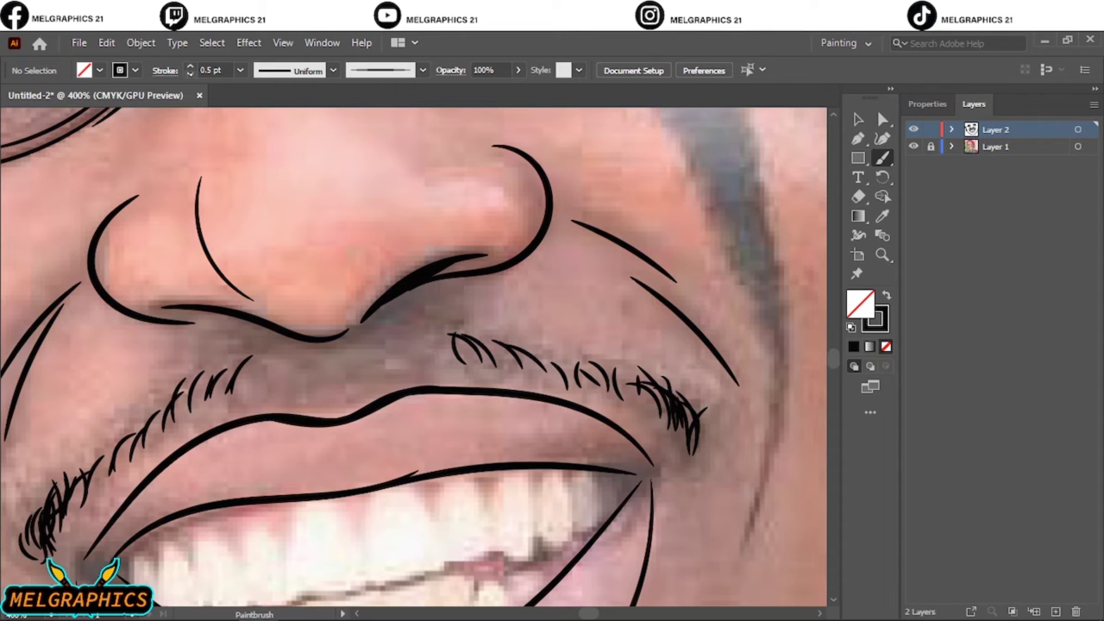
# Layer finer hairs from right to left and fill in the moustache's left end
pyautogui.moveTo(664, 436); pyautogui.dragTo(640, 379)
pyautogui.moveTo(638, 413); pyautogui.dragTo(602, 356)
pyautogui.moveTo(594, 395)
pyautogui.mouseDown()
pyautogui.moveTo(552, 345)
pyautogui.moveTo(502, 332)
pyautogui.mouseUp()
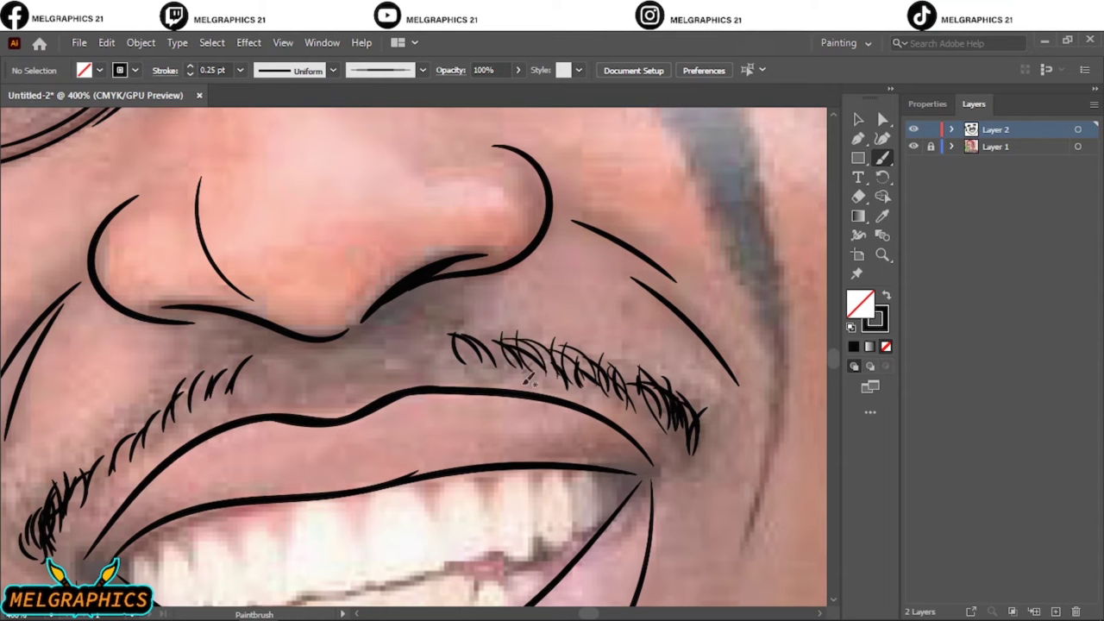
pyautogui.moveTo(496, 371); pyautogui.dragTo(475, 326)
pyautogui.moveTo(441, 355)
pyautogui.mouseDown()
pyautogui.moveTo(430, 335)
pyautogui.moveTo(450, 328)
pyautogui.mouseUp()
pyautogui.moveTo(405, 376); pyautogui.dragTo(412, 342)
pyautogui.moveTo(422, 372); pyautogui.dragTo(415, 324)
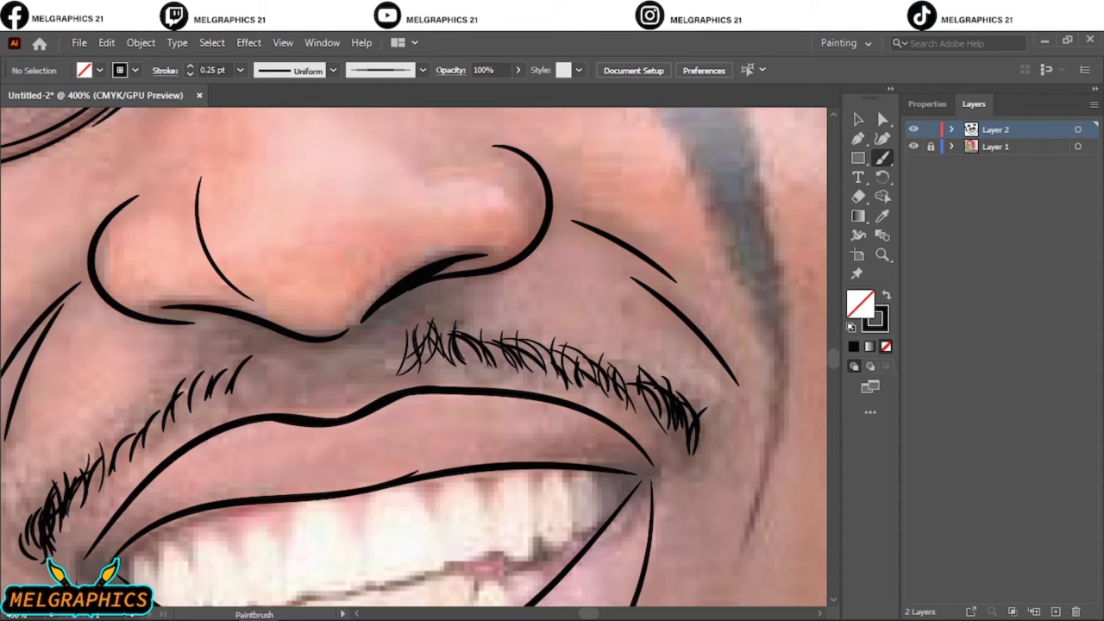
pyautogui.moveTo(227, 398); pyautogui.dragTo(241, 372)
pyautogui.moveTo(198, 409); pyautogui.dragTo(203, 376)
pyautogui.hotkey('ctrl', '0')
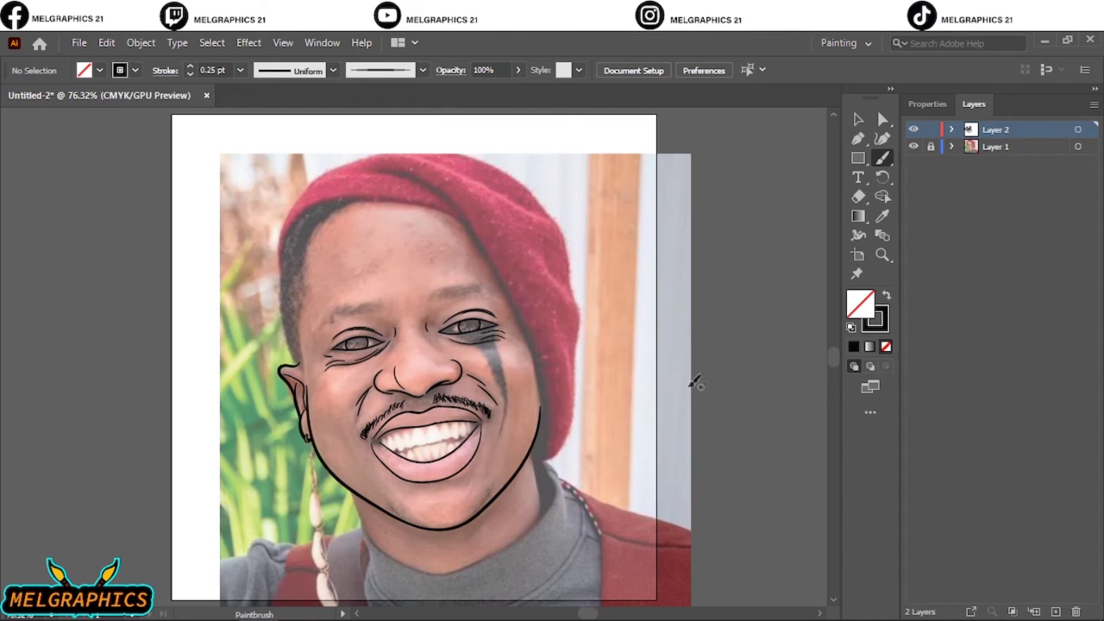
# Test Paintbrush strokes beside the artboard, then start adding hair strokes to the moustache
pyautogui.moveTo(692, 382)
pyautogui.mouseDown()
pyautogui.moveTo(747, 439)
pyautogui.moveTo(730, 328)
pyautogui.moveTo(780, 380)
pyautogui.mouseUp()
pyautogui.moveTo(754, 328); pyautogui.dragTo(738, 397)
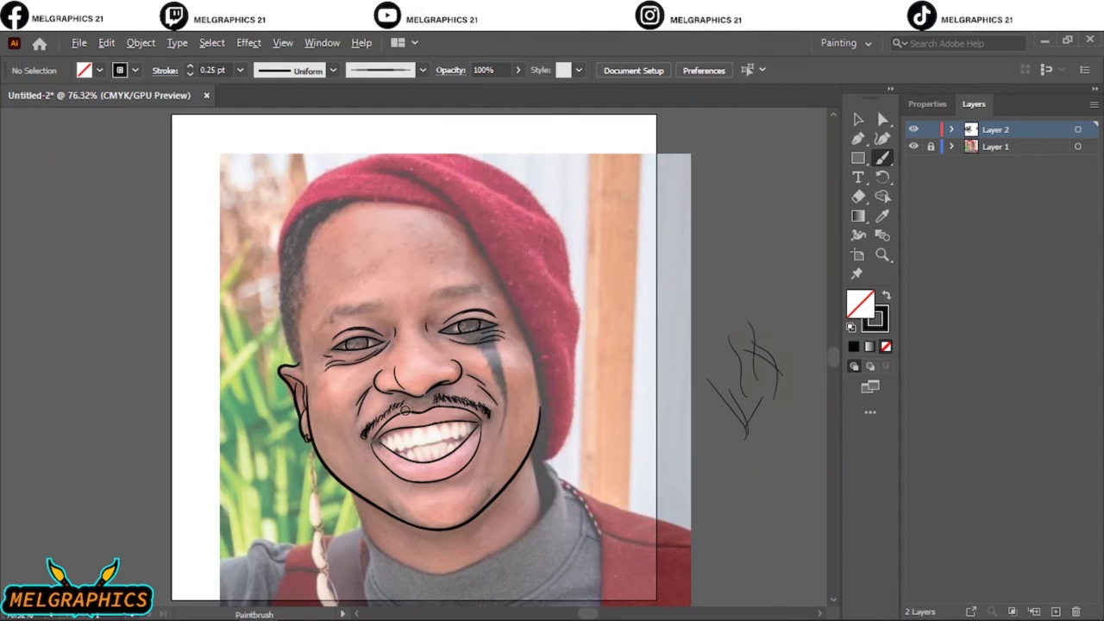
pyautogui.moveTo(412, 372)
pyautogui.mouseDown()
pyautogui.moveTo(432, 412)
pyautogui.moveTo(481, 431)
pyautogui.mouseUp()
pyautogui.moveTo(474, 388); pyautogui.dragTo(507, 421)
pyautogui.moveTo(618, 337); pyautogui.dragTo(593, 389)
pyautogui.moveTo(645, 345)
pyautogui.mouseDown()
pyautogui.moveTo(612, 380)
pyautogui.moveTo(584, 387)
pyautogui.mouseUp()
# Thicken the moustache with more hairs, then briefly hide the photo to check the line art
pyautogui.moveTo(424, 367); pyautogui.dragTo(459, 417)
pyautogui.moveTo(464, 381); pyautogui.dragTo(491, 419)
pyautogui.moveTo(593, 344); pyautogui.dragTo(559, 407)
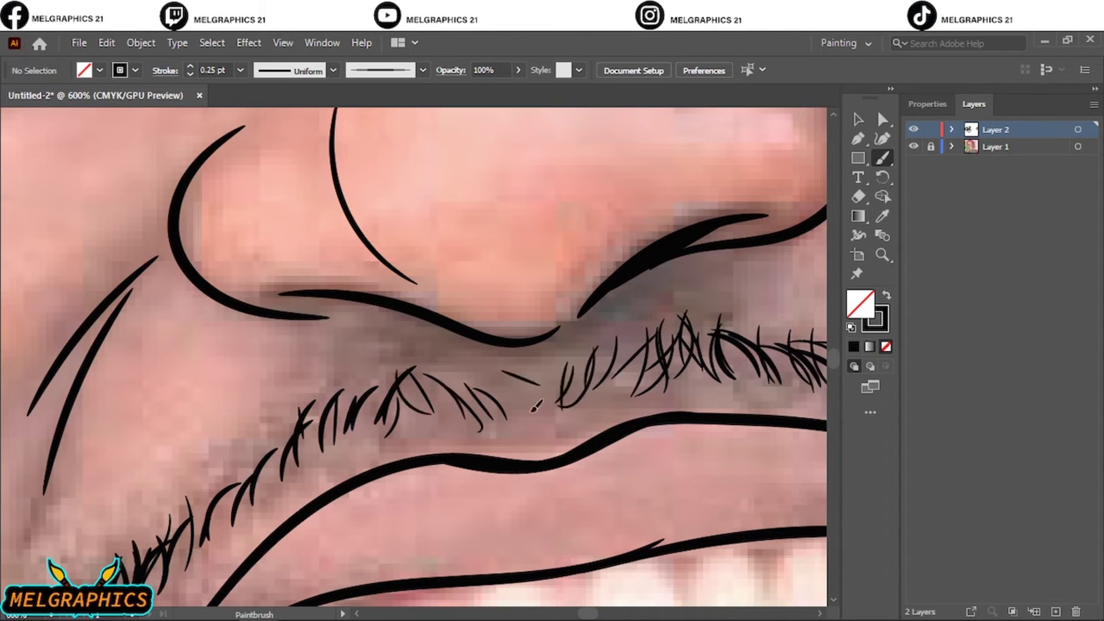
pyautogui.moveTo(500, 367); pyautogui.dragTo(523, 402)
pyautogui.moveTo(465, 370); pyautogui.dragTo(530, 407)
pyautogui.moveTo(269, 448); pyautogui.dragTo(235, 506)
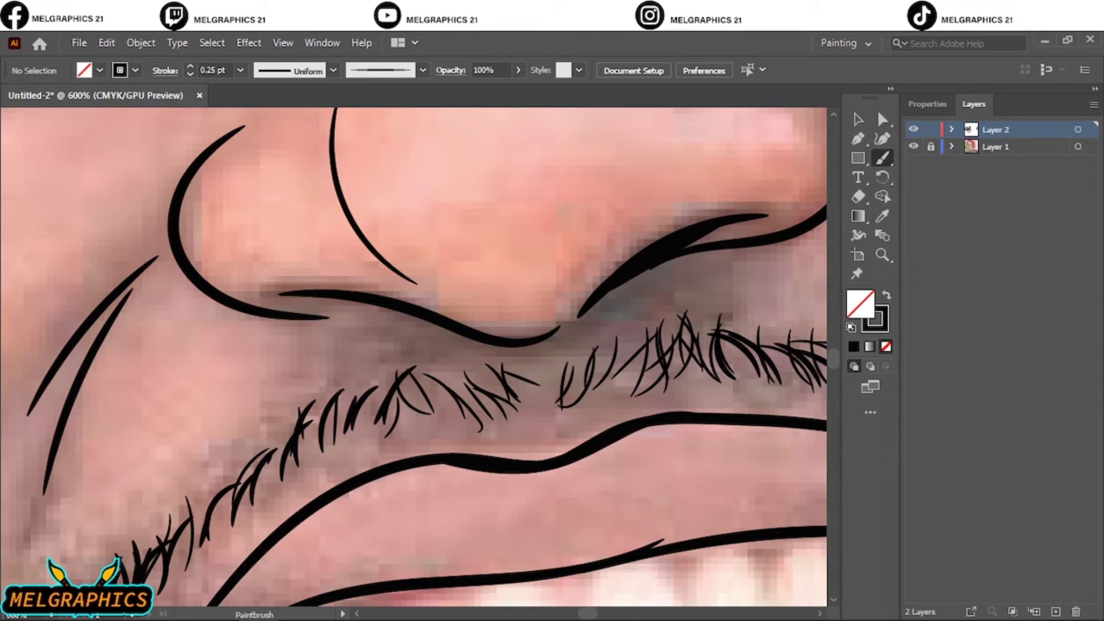
pyautogui.hotkey('ctrl', '0')
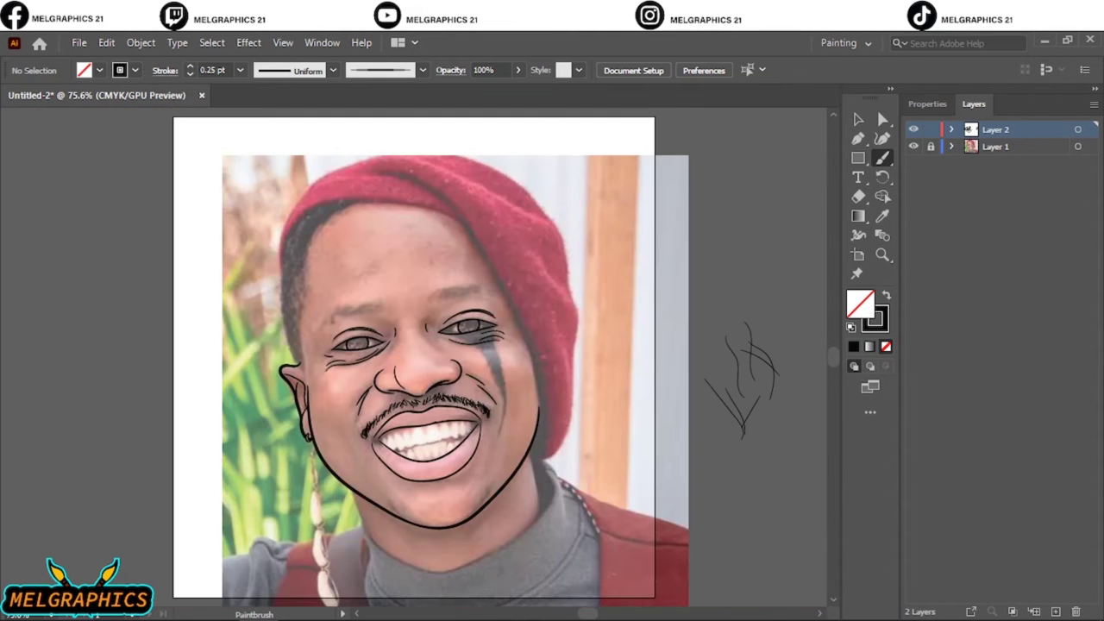
pyautogui.click(913, 147)
pyautogui.click(913, 147)
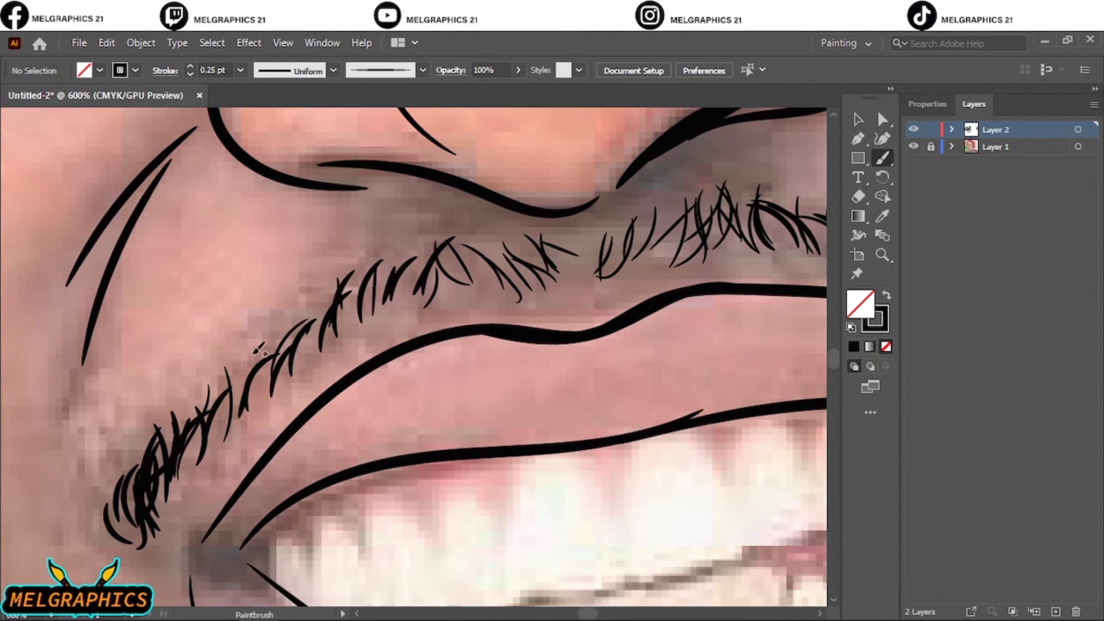
# Add hair strokes to the middle and lower-left parts of the moustache
pyautogui.moveTo(305, 372); pyautogui.dragTo(334, 286)
pyautogui.moveTo(258, 414); pyautogui.dragTo(284, 364)
pyautogui.moveTo(234, 398)
pyautogui.mouseDown()
pyautogui.moveTo(263, 376)
pyautogui.moveTo(267, 350)
pyautogui.mouseUp()
pyautogui.moveTo(136, 482); pyautogui.dragTo(147, 455)
pyautogui.moveTo(121, 552); pyautogui.dragTo(95, 500)
pyautogui.moveTo(124, 533)
pyautogui.mouseDown()
pyautogui.moveTo(110, 476)
pyautogui.moveTo(145, 429)
pyautogui.mouseUp()
pyautogui.moveTo(180, 433); pyautogui.dragTo(183, 386)
pyautogui.moveTo(203, 412); pyautogui.dragTo(206, 380)
# Add hairs along the upper moustache, then fit the artboard and hide the reference photo
pyautogui.moveTo(364, 299); pyautogui.dragTo(374, 269)
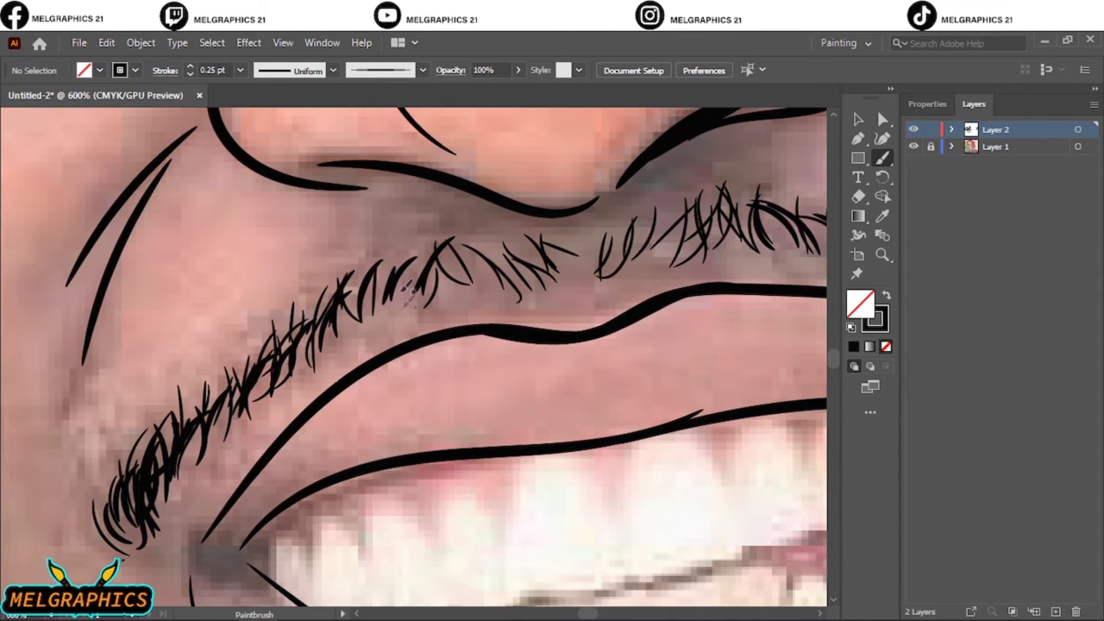
pyautogui.moveTo(402, 305); pyautogui.dragTo(431, 255)
pyautogui.moveTo(452, 293); pyautogui.dragTo(478, 231)
pyautogui.moveTo(518, 295); pyautogui.dragTo(470, 244)
pyautogui.moveTo(552, 275); pyautogui.dragTo(595, 241)
pyautogui.moveTo(604, 267); pyautogui.dragTo(623, 243)
pyautogui.hotkey('ctrl', '0')
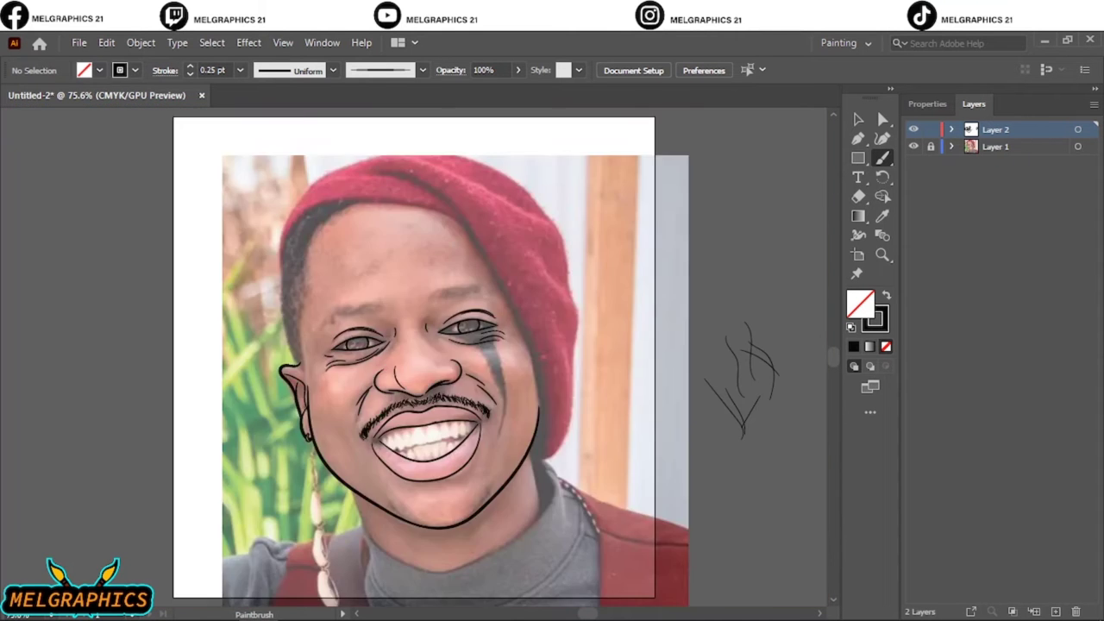
pyautogui.click(913, 147)
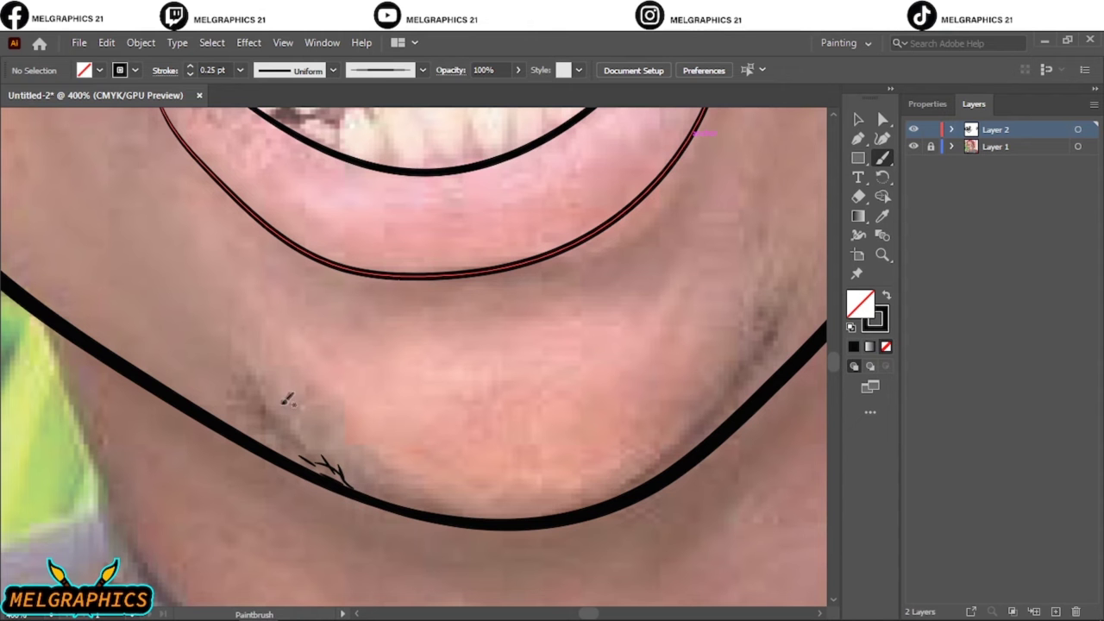
# Paint stubble strokes at the chin and up the right chin line
pyautogui.moveTo(253, 398)
pyautogui.mouseDown()
pyautogui.moveTo(294, 446)
pyautogui.moveTo(306, 450)
pyautogui.moveTo(276, 416)
pyautogui.moveTo(318, 438)
pyautogui.mouseUp()
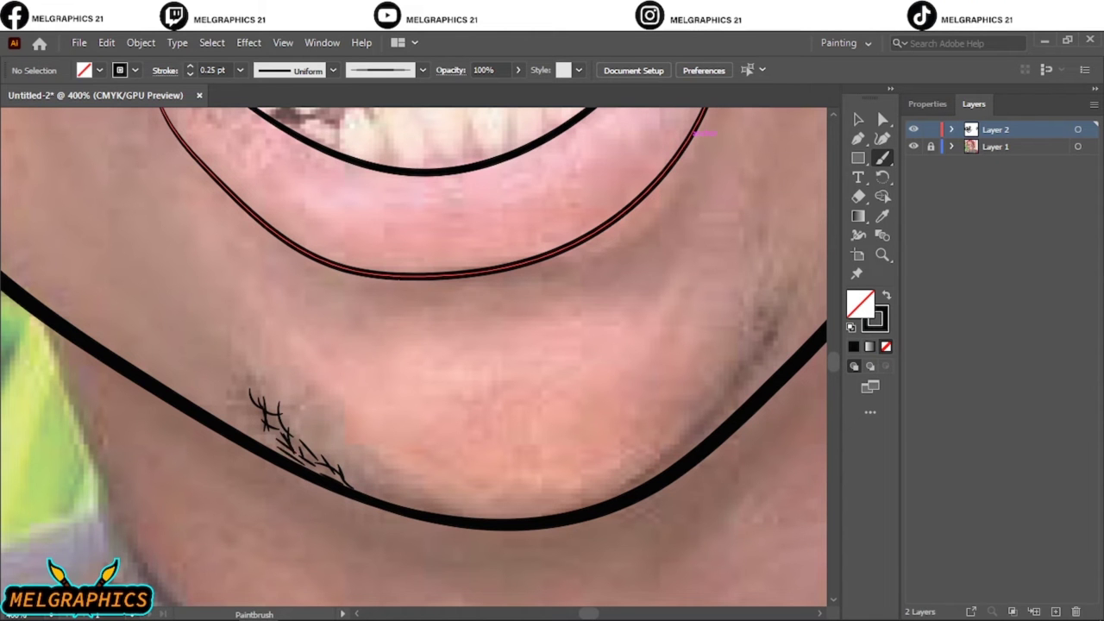
pyautogui.keyDown('ctrl'); pyautogui.click(288, 443); pyautogui.keyUp('ctrl')
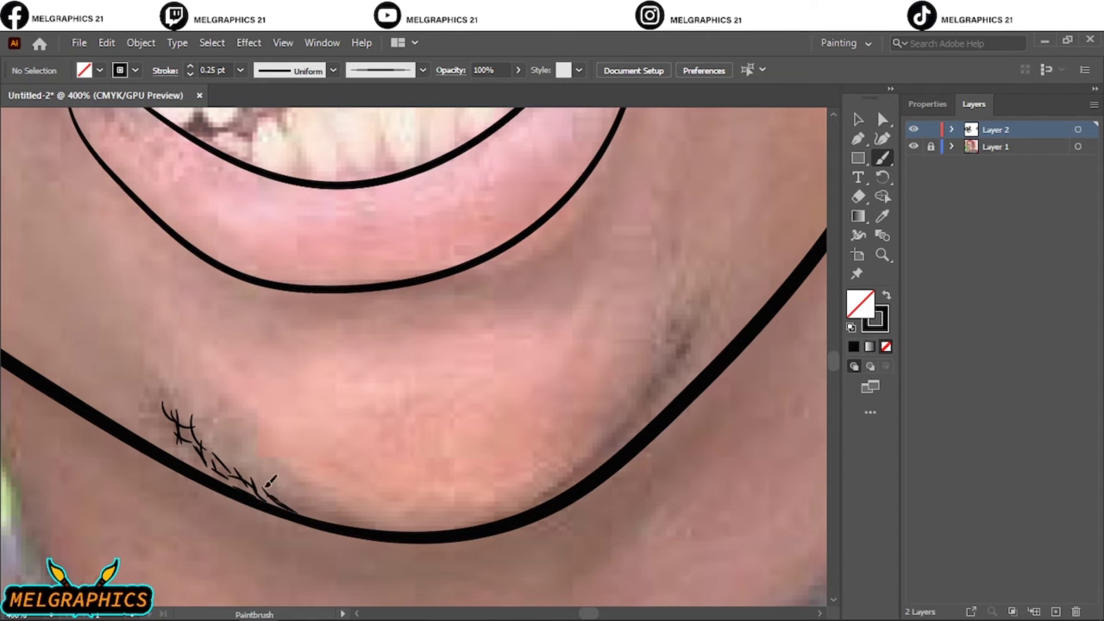
pyautogui.moveTo(552, 496)
pyautogui.mouseDown()
pyautogui.moveTo(562, 471)
pyautogui.moveTo(640, 408)
pyautogui.mouseUp()
pyautogui.moveTo(628, 419)
pyautogui.mouseDown()
pyautogui.moveTo(636, 388)
pyautogui.moveTo(672, 363)
pyautogui.moveTo(694, 311)
pyautogui.mouseUp()
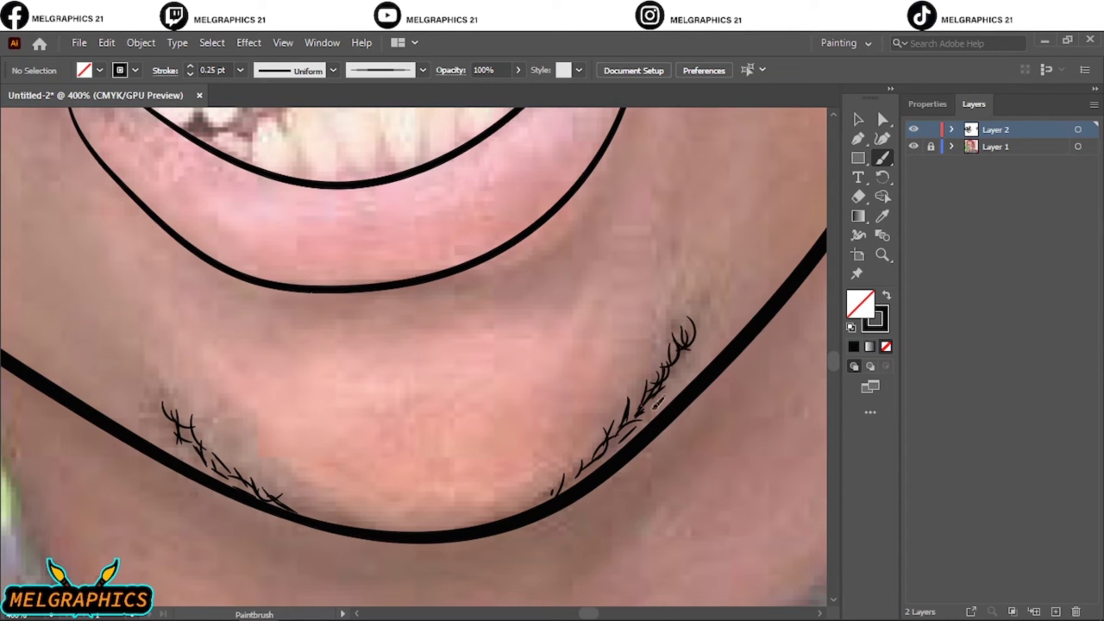
# Add more stubble down the right chin and along the left chin line
pyautogui.moveTo(586, 470); pyautogui.dragTo(645, 392)
pyautogui.moveTo(519, 512); pyautogui.dragTo(595, 450)
pyautogui.moveTo(498, 540); pyautogui.dragTo(559, 497)
pyautogui.moveTo(298, 515)
pyautogui.mouseDown()
pyautogui.moveTo(338, 531)
pyautogui.moveTo(268, 480)
pyautogui.mouseUp()
pyautogui.moveTo(257, 496); pyautogui.dragTo(179, 430)
pyautogui.moveTo(186, 440); pyautogui.dragTo(145, 391)
# Check the stubble with the photo hidden, then start painting eyebrow hairs above one eye
pyautogui.hotkey('ctrl', '0')
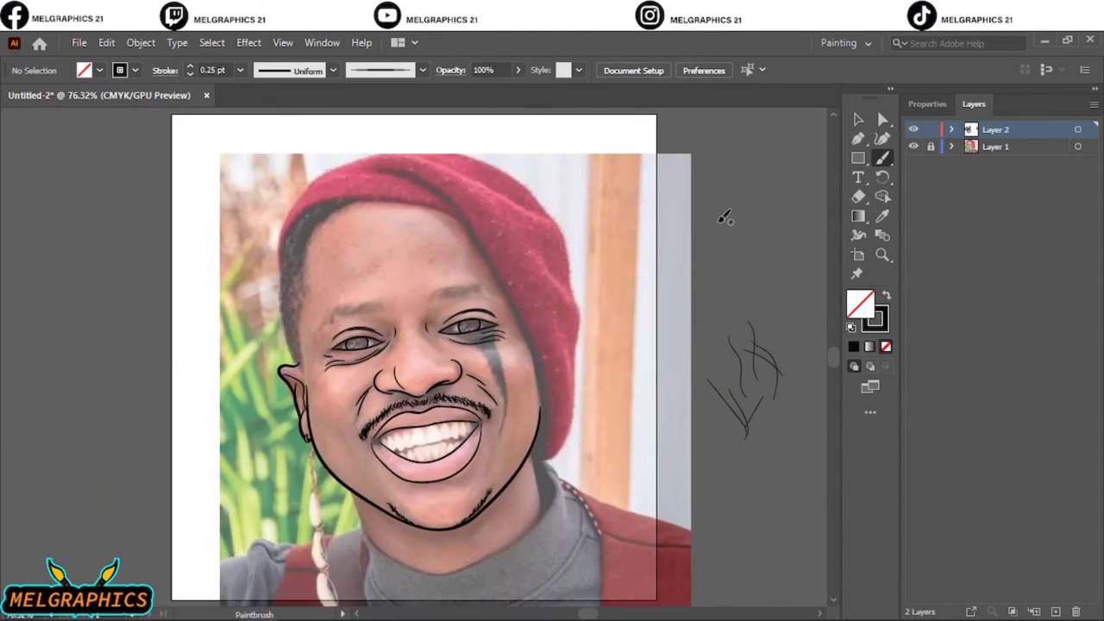
pyautogui.click(914, 146)
pyautogui.hotkey('ctrl', '=')
pyautogui.hotkey('ctrl', '=')
pyautogui.hotkey('ctrl', '=')
pyautogui.moveTo(358, 311); pyautogui.dragTo(372, 290)
pyautogui.moveTo(386, 305); pyautogui.dragTo(402, 283)
pyautogui.moveTo(414, 297)
pyautogui.mouseDown()
pyautogui.moveTo(430, 272)
pyautogui.moveTo(488, 264)
pyautogui.mouseUp()
# Extend and thicken the eyebrow with extra hair strokes
pyautogui.moveTo(509, 281); pyautogui.dragTo(574, 295)
pyautogui.moveTo(476, 288)
pyautogui.mouseDown()
pyautogui.moveTo(510, 269)
pyautogui.moveTo(476, 268)
pyautogui.moveTo(514, 266)
pyautogui.moveTo(495, 262)
pyautogui.mouseUp()
pyautogui.moveTo(424, 305)
pyautogui.mouseDown()
pyautogui.moveTo(466, 263)
pyautogui.moveTo(429, 275)
pyautogui.mouseUp()
pyautogui.moveTo(390, 307)
pyautogui.mouseDown()
pyautogui.moveTo(416, 273)
pyautogui.moveTo(500, 264)
pyautogui.mouseUp()
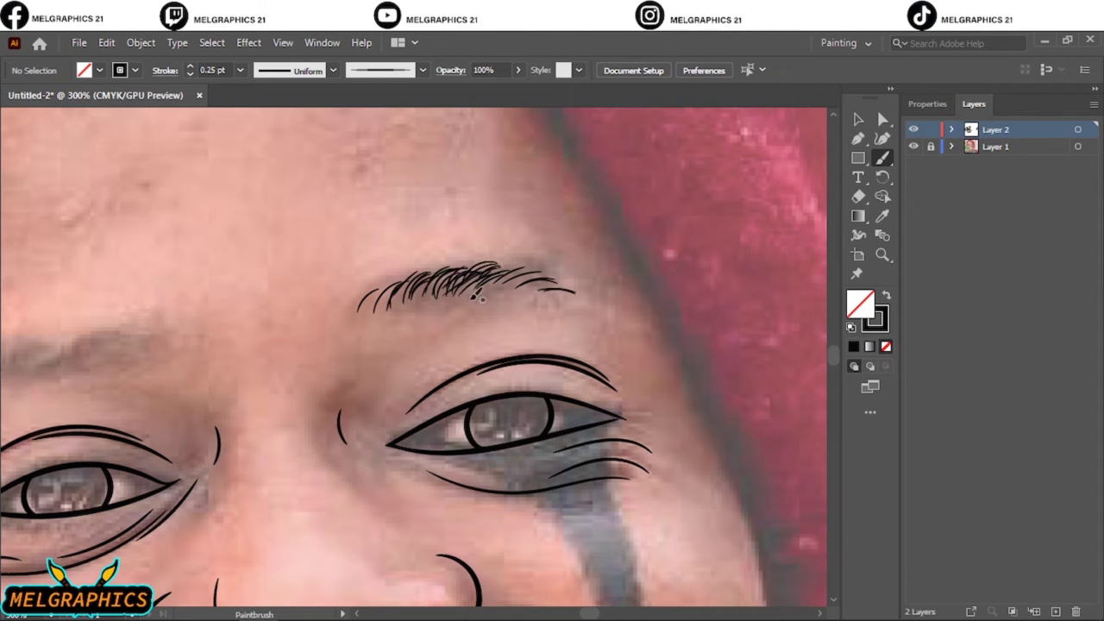
pyautogui.moveTo(426, 292); pyautogui.dragTo(453, 262)
pyautogui.moveTo(389, 304); pyautogui.dragTo(418, 278)
pyautogui.moveTo(471, 300); pyautogui.dragTo(490, 279)
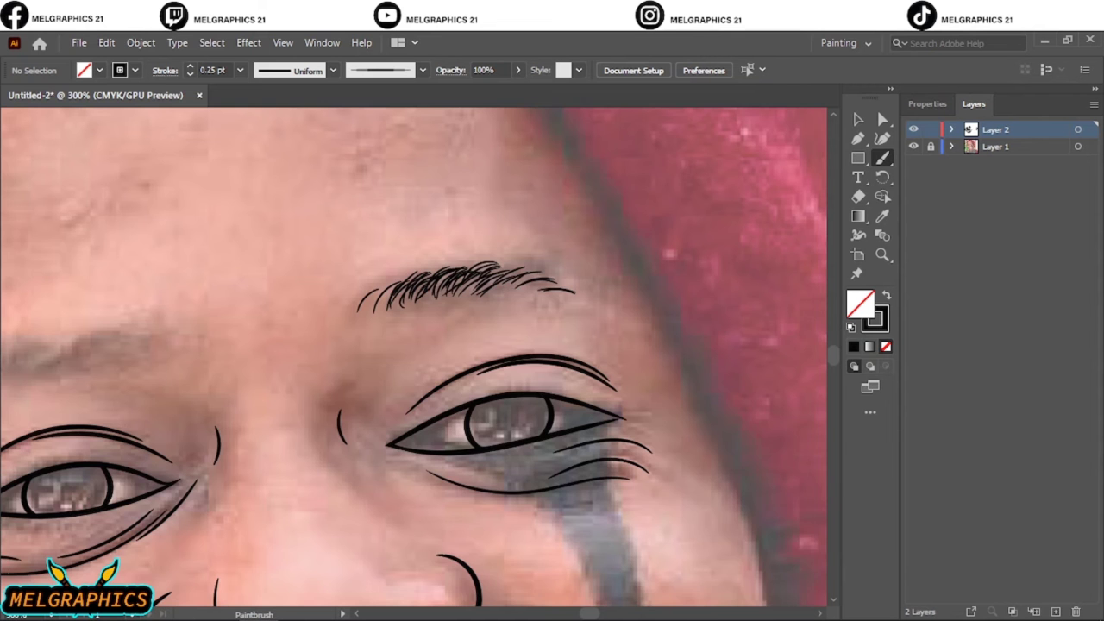
pyautogui.scroll(-5, 414, 345)
pyautogui.scroll(5, 599, 327)
# Copy the eyebrow over to the other eye and reflect the copy with Transform > Reflect
pyautogui.press('v')
pyautogui.moveTo(449, 306); pyautogui.dragTo(191, 364)
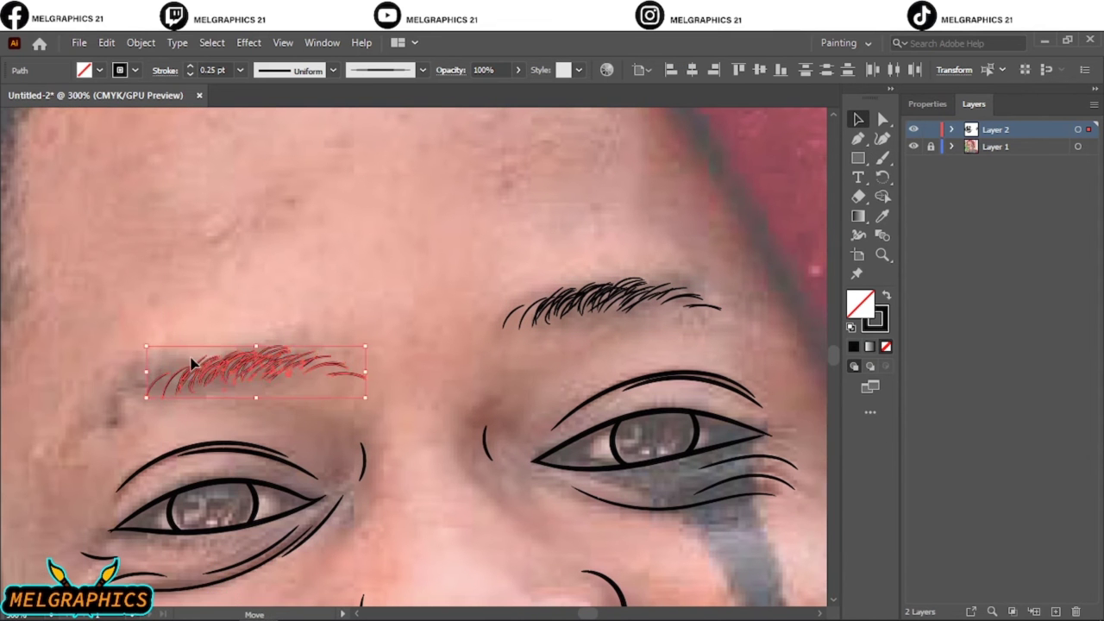
pyautogui.rightClick(192, 364)
pyautogui.click(379, 439)
pyautogui.click(805, 384)
pyautogui.press('Return')
# Rotate the mirrored eyebrow to match the brow and toggle the photo to review
pyautogui.moveTo(366, 347); pyautogui.dragTo(277, 309)
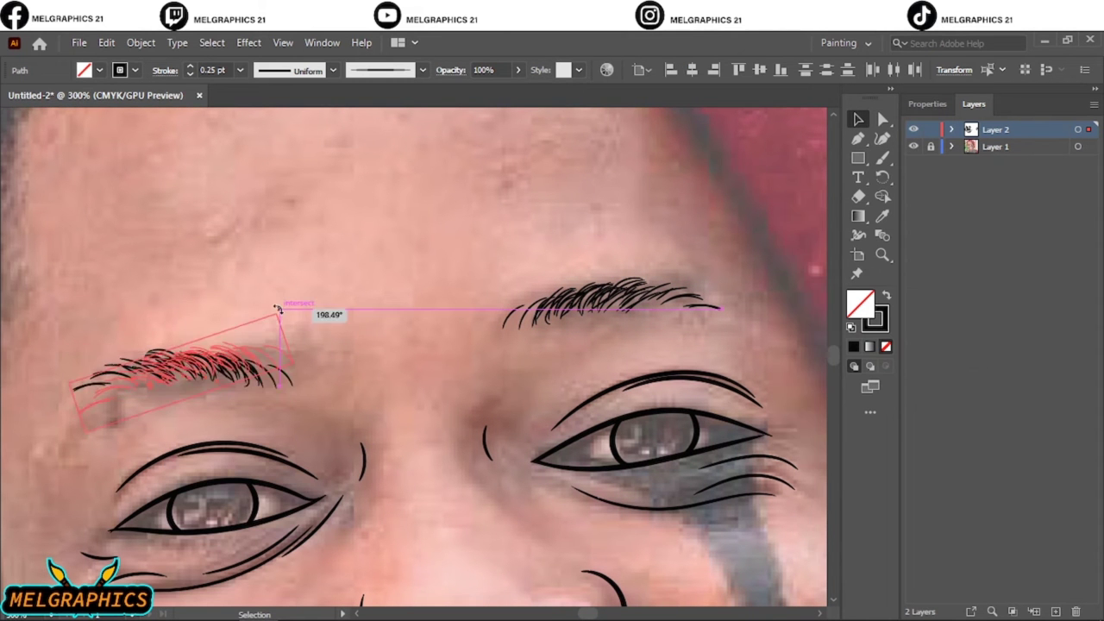
pyautogui.click(370, 333)
pyautogui.scroll(-5, 373, 334)
pyautogui.doubleClick(914, 144)
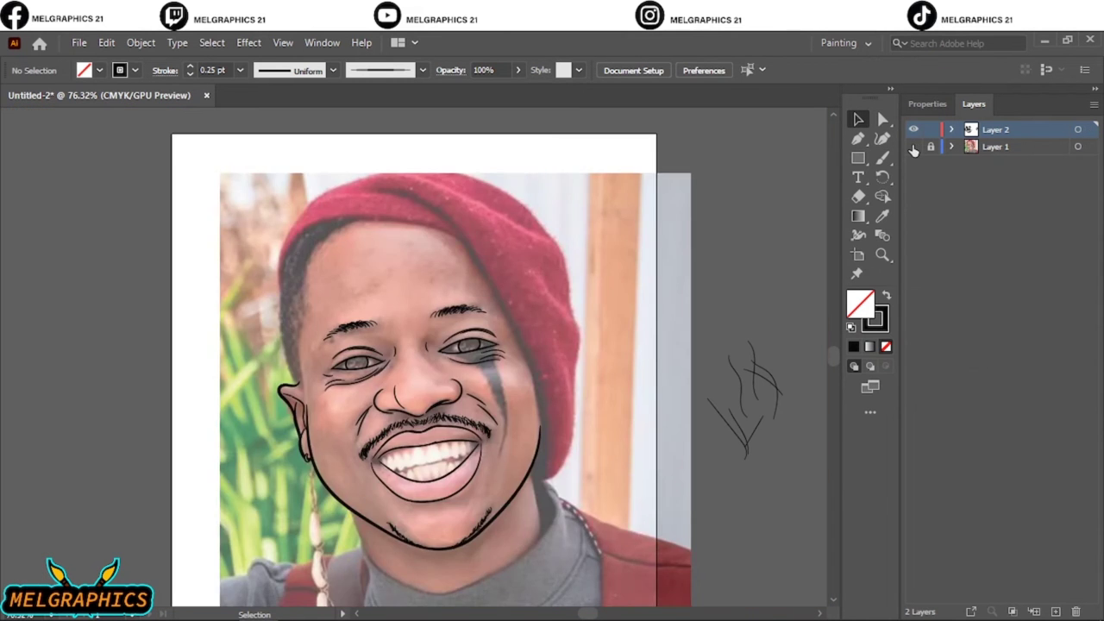
# Set up the Pencil tool with a black fill and no stroke
pyautogui.scroll(8, 346, 359)
pyautogui.press('n')
pyautogui.hotkey('shift', 'x')
pyautogui.doubleClick(860, 304)
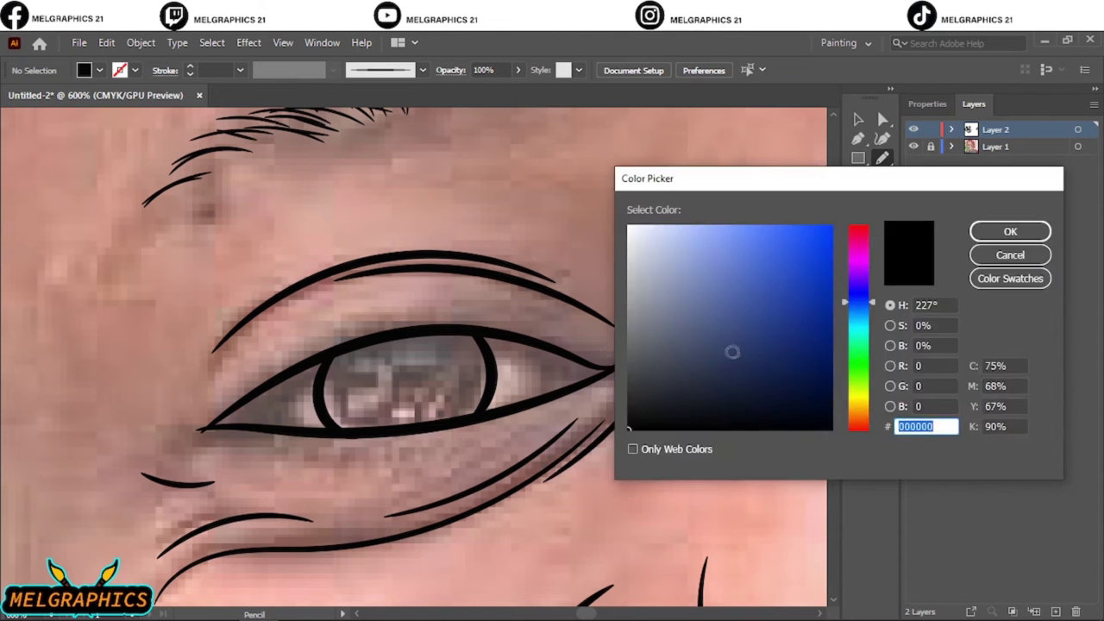
pyautogui.click(1010, 254)
# Fill both eye corners and the pupils with black shapes
pyautogui.moveTo(299, 423); pyautogui.dragTo(196, 429)
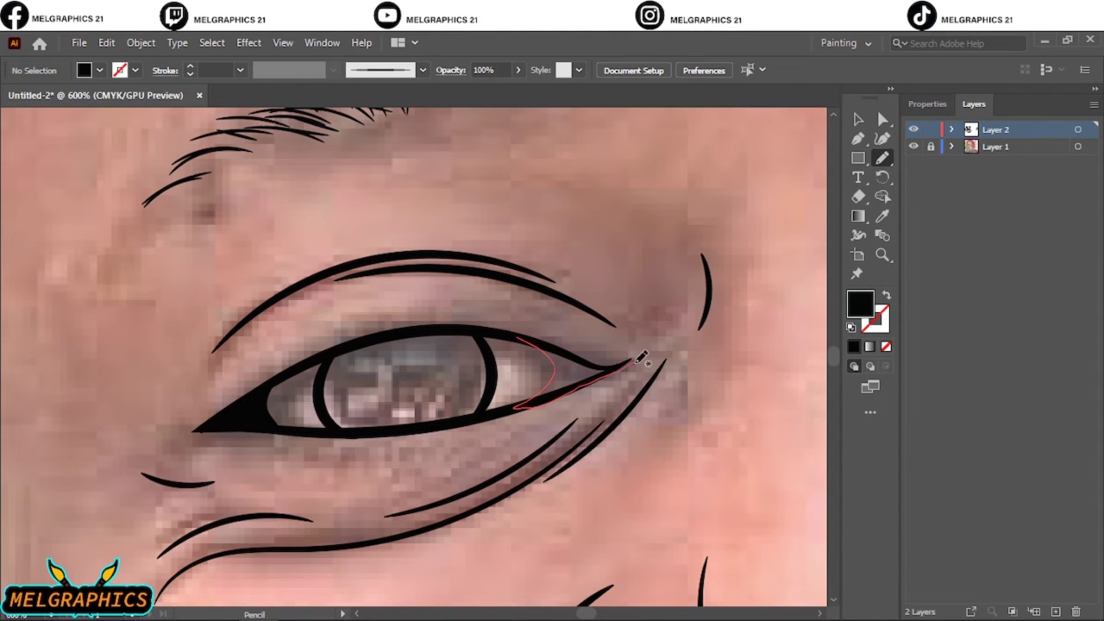
pyautogui.moveTo(538, 335); pyautogui.dragTo(522, 392)
pyautogui.moveTo(357, 365); pyautogui.dragTo(353, 362)
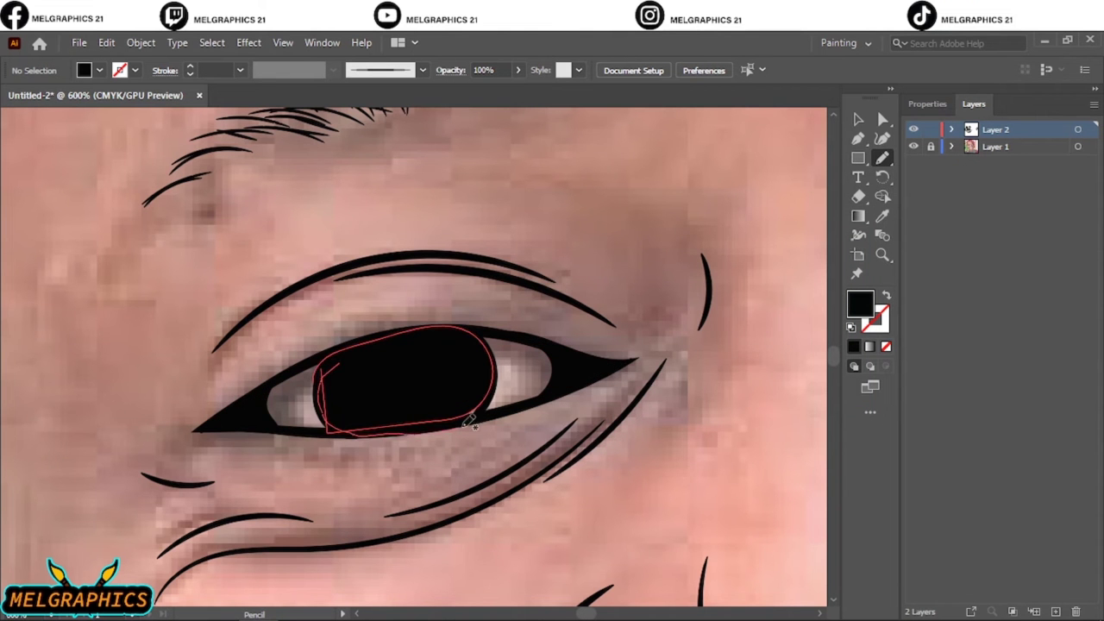
pyautogui.scroll(-8, 353, 363)
pyautogui.scroll(8, 239, 322)
pyautogui.moveTo(239, 322); pyautogui.dragTo(235, 327)
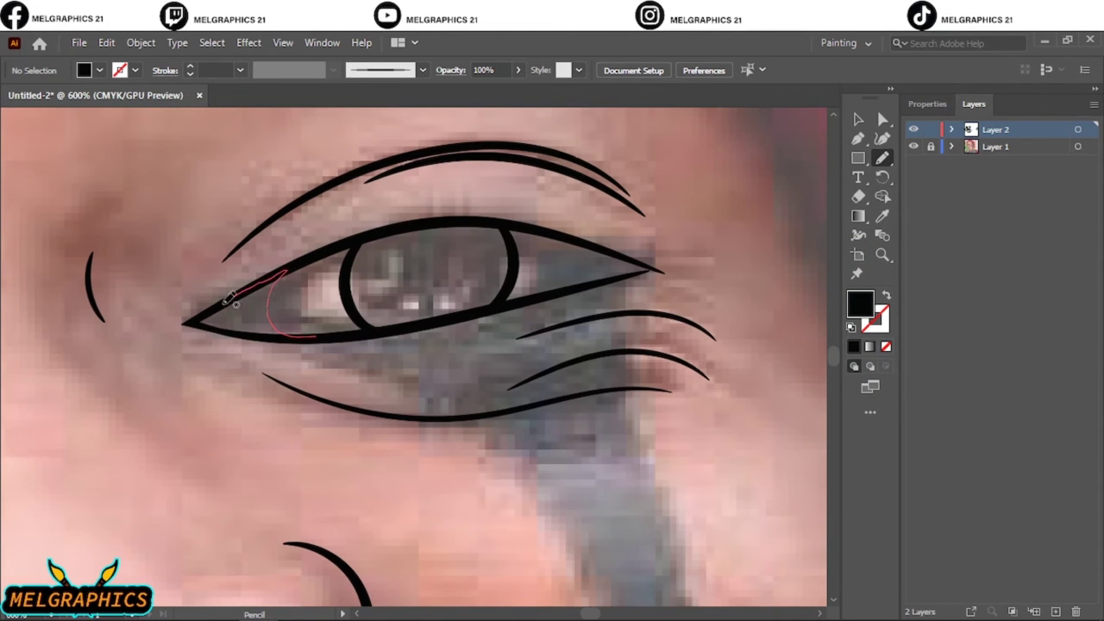
pyautogui.moveTo(552, 226); pyautogui.dragTo(530, 298)
pyautogui.moveTo(361, 298); pyautogui.dragTo(359, 295)
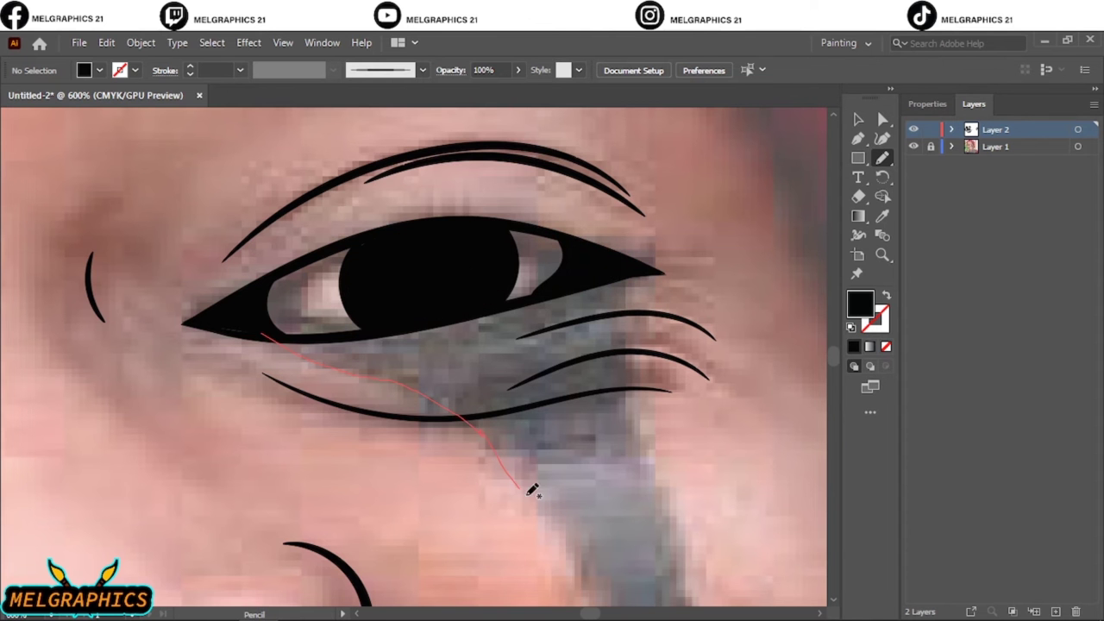
# Draw the black shape for the dark crease below the eye
pyautogui.moveTo(532, 490); pyautogui.dragTo(284, 345)
pyautogui.scroll(-3, 546, 294)
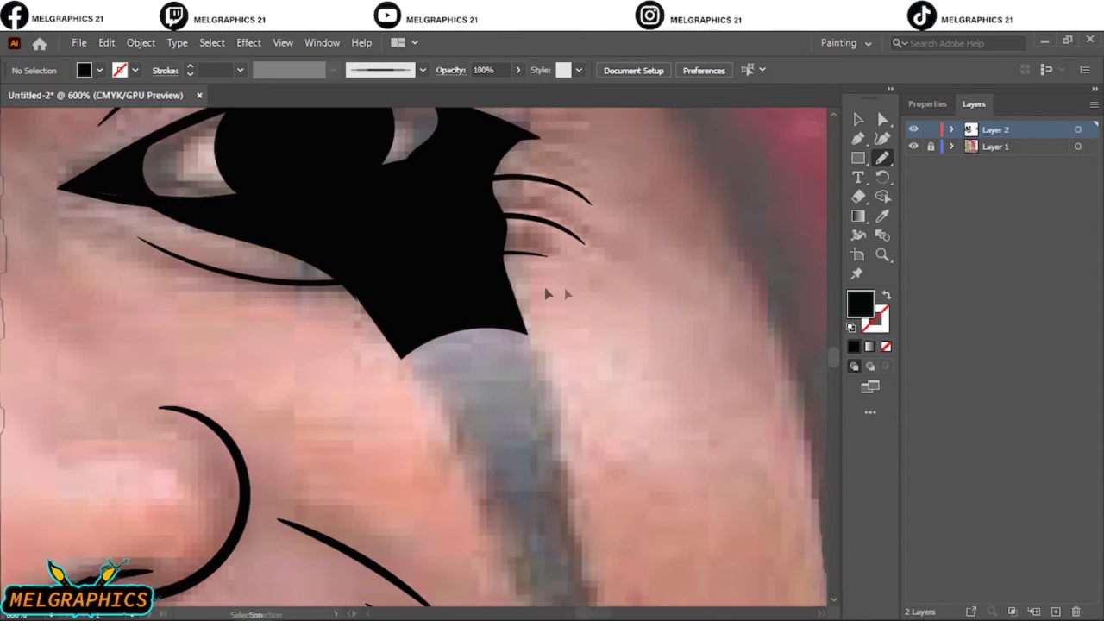
pyautogui.scroll(-3, 546, 294)
pyautogui.moveTo(271, 196); pyautogui.dragTo(420, 427)
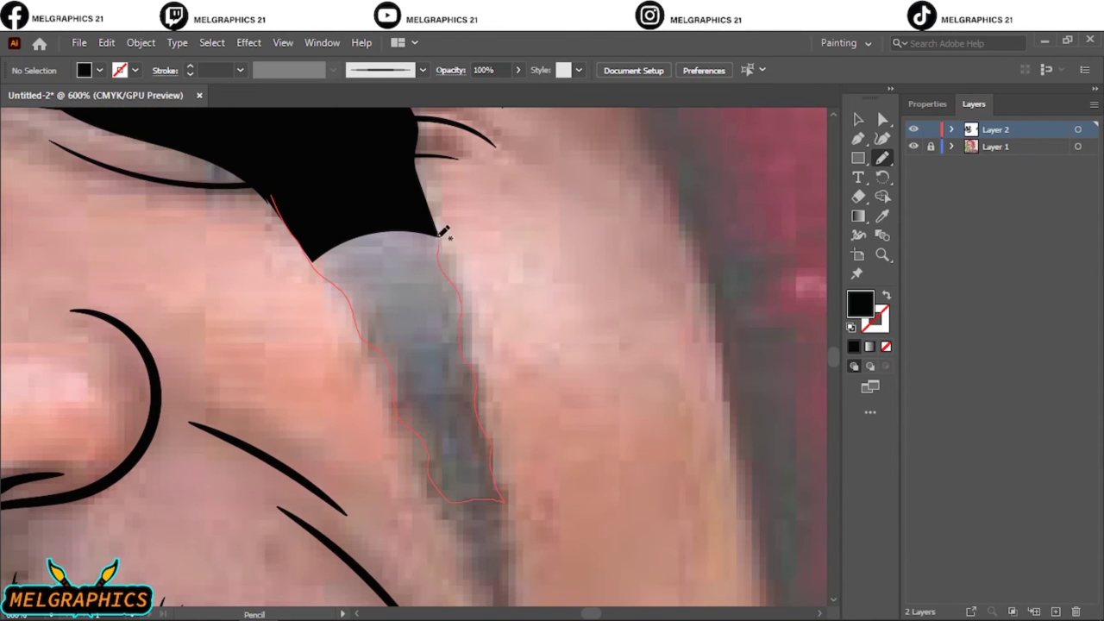
pyautogui.moveTo(441, 233); pyautogui.dragTo(440, 235)
pyautogui.hotkey('ctrl', '0')
pyautogui.keyDown('alt'); pyautogui.scroll(5, 371, 301); pyautogui.keyUp('alt')
pyautogui.moveTo(321, 188); pyautogui.dragTo(371, 304)
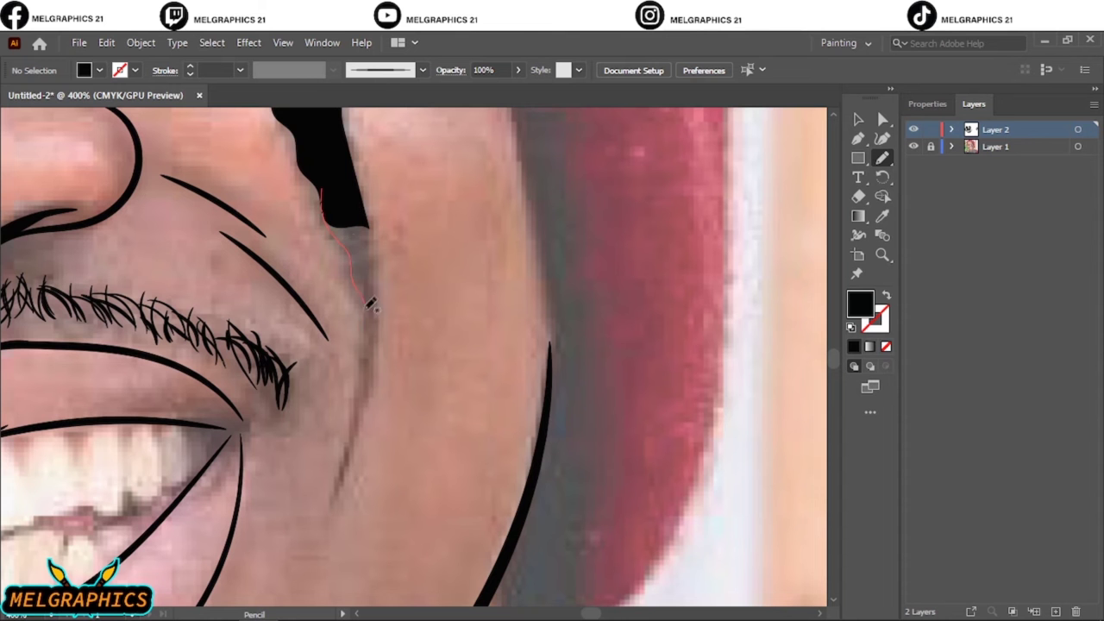
pyautogui.moveTo(371, 222); pyautogui.dragTo(372, 226)
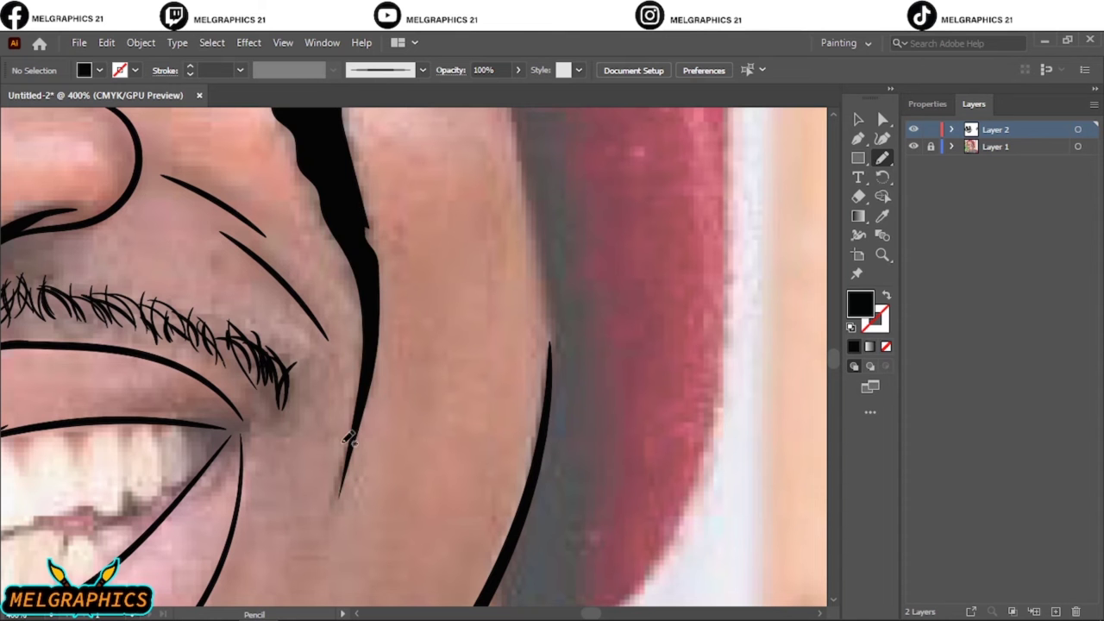
# Redraw and widen the crease fill, tapering it to a sharp point
pyautogui.hotkey('ctrl', 'z')
pyautogui.keyDown('alt'); pyautogui.scroll(2, 345, 431); pyautogui.keyUp('alt')
pyautogui.moveTo(362, 114); pyautogui.dragTo(396, 222)
pyautogui.moveTo(452, 300); pyautogui.dragTo(418, 121)
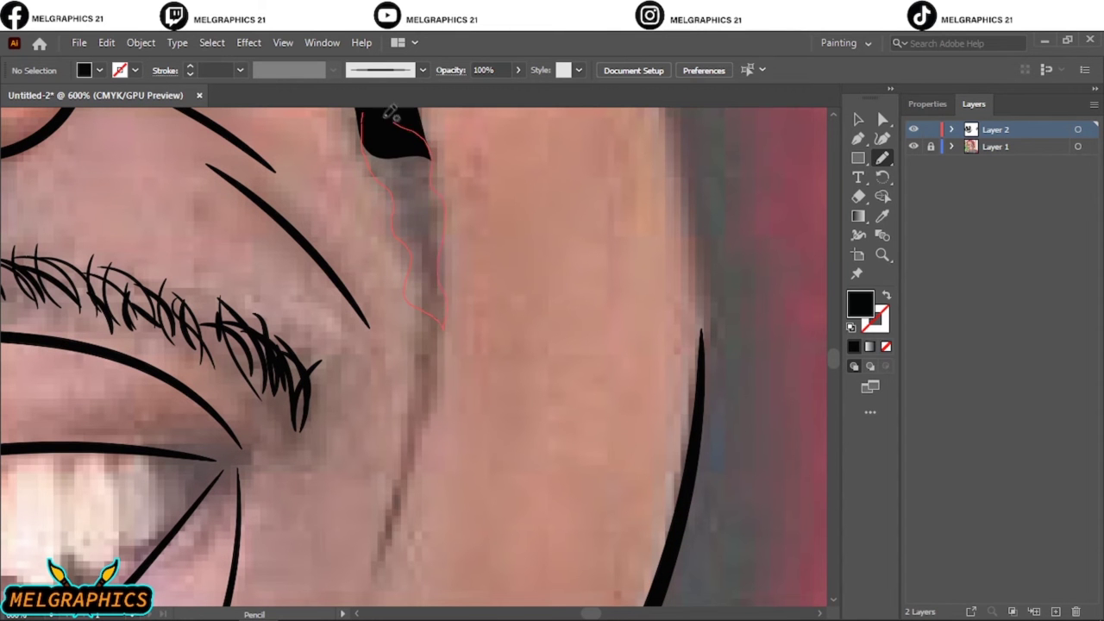
pyautogui.moveTo(408, 283)
pyautogui.mouseDown()
pyautogui.moveTo(418, 311)
pyautogui.moveTo(445, 305)
pyautogui.mouseUp()
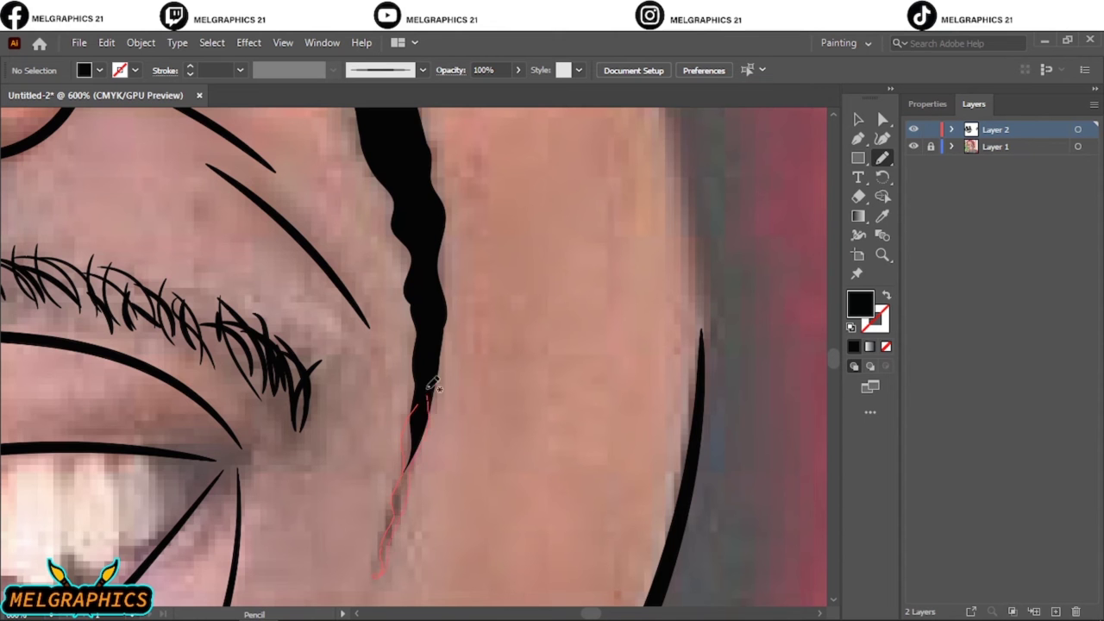
pyautogui.moveTo(431, 385); pyautogui.dragTo(433, 387)
pyautogui.moveTo(394, 523)
pyautogui.mouseDown()
pyautogui.moveTo(382, 572)
pyautogui.moveTo(392, 517)
pyautogui.moveTo(258, 371)
pyautogui.moveTo(233, 504)
pyautogui.moveTo(362, 488)
pyautogui.mouseUp()
# Fit the artboard and hide the reference photo to check the black fills
pyautogui.hotkey('ctrl', '0')
pyautogui.click(913, 146)
pyautogui.scroll(5, 370, 451)
pyautogui.scroll(5, 353, 468)
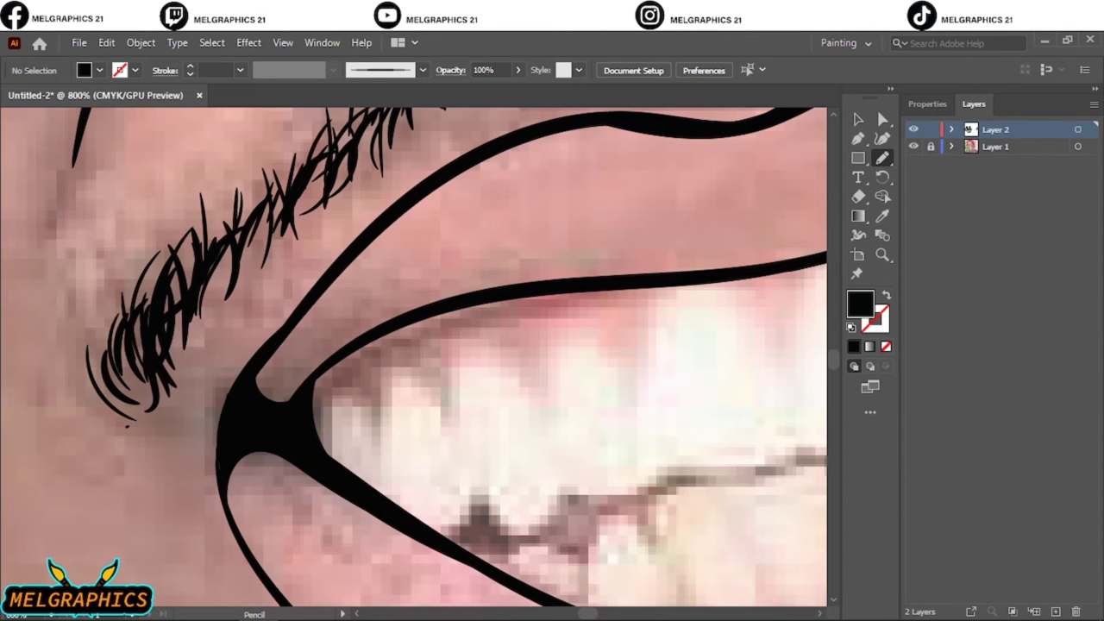
pyautogui.hotkey('ctrl', '0')
pyautogui.scroll(10, 443, 320)
# Fill the mouth corner black and add pointed spiked wedges between the teeth
pyautogui.moveTo(441, 343)
pyautogui.mouseDown()
pyautogui.moveTo(452, 421)
pyautogui.moveTo(508, 299)
pyautogui.moveTo(431, 400)
pyautogui.moveTo(457, 412)
pyautogui.moveTo(735, 298)
pyautogui.moveTo(632, 375)
pyautogui.moveTo(702, 345)
pyautogui.mouseUp()
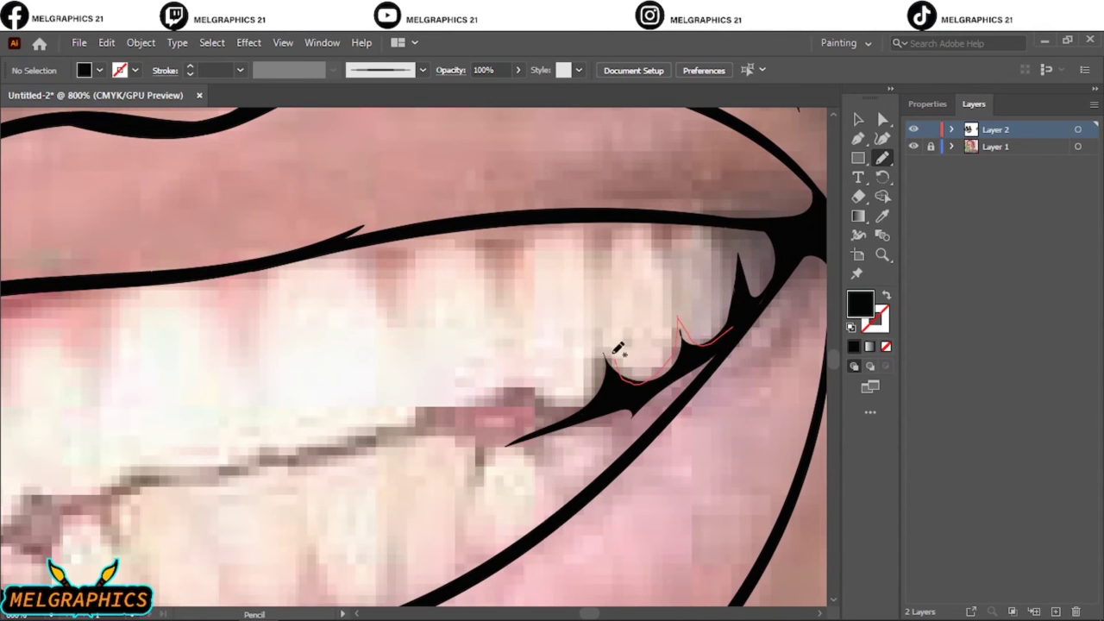
pyautogui.moveTo(616, 345)
pyautogui.mouseDown()
pyautogui.moveTo(589, 402)
pyautogui.moveTo(419, 402)
pyautogui.moveTo(584, 403)
pyautogui.mouseUp()
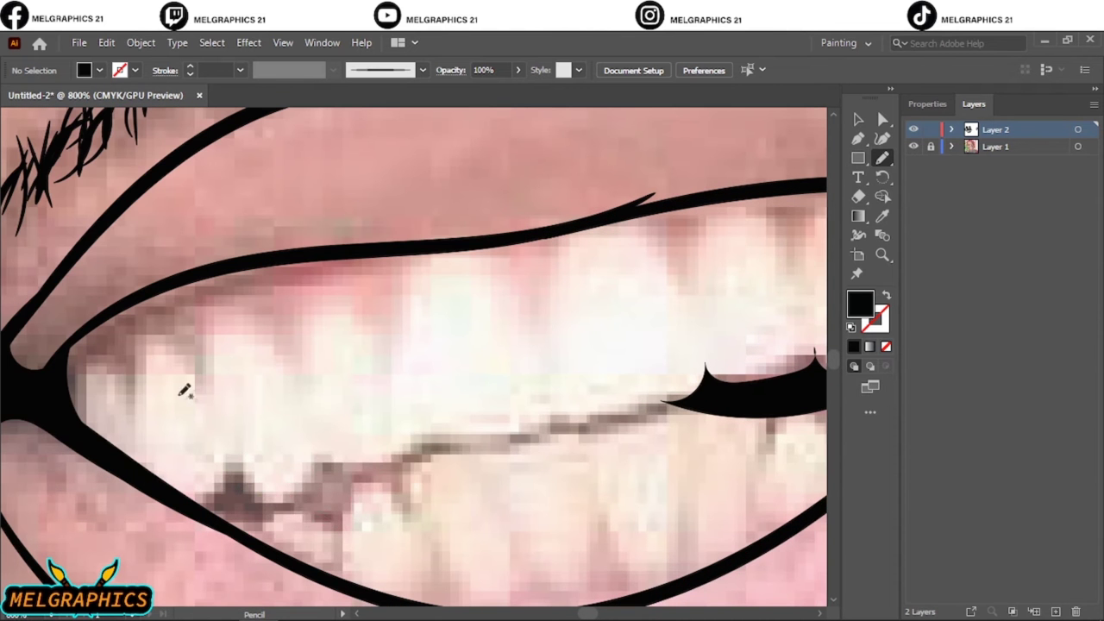
pyautogui.moveTo(156, 481)
pyautogui.mouseDown()
pyautogui.moveTo(315, 449)
pyautogui.moveTo(276, 548)
pyautogui.mouseUp()
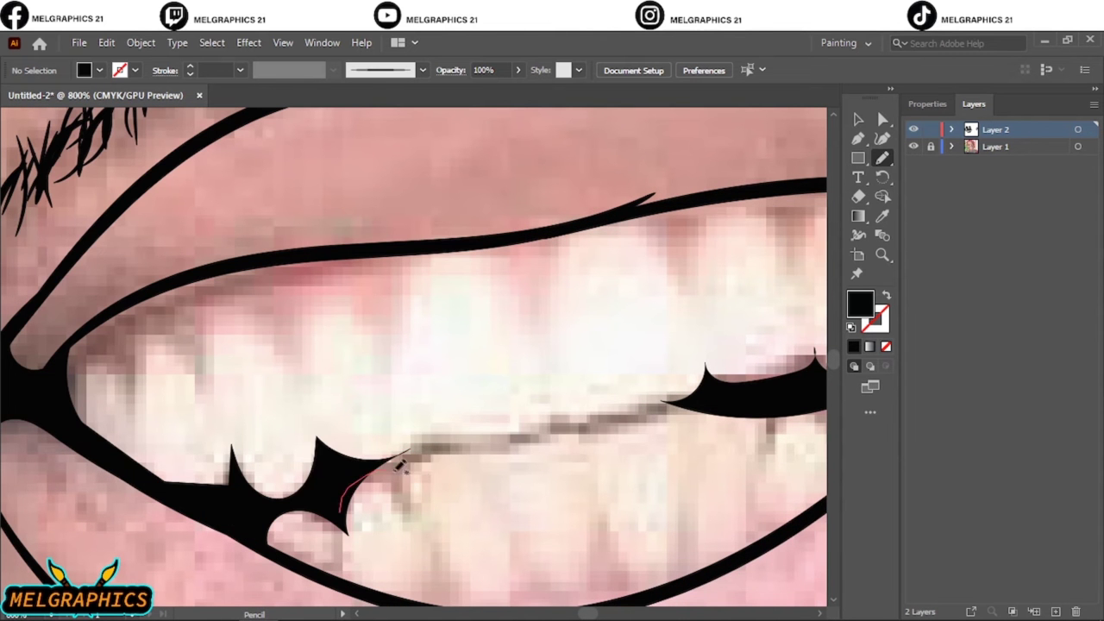
pyautogui.moveTo(354, 509)
pyautogui.mouseDown()
pyautogui.moveTo(347, 498)
pyautogui.moveTo(444, 440)
pyautogui.mouseUp()
# Toggle the photo back on and set the Paintbrush to black strokes with no fill
pyautogui.hotkey('ctrl', '0')
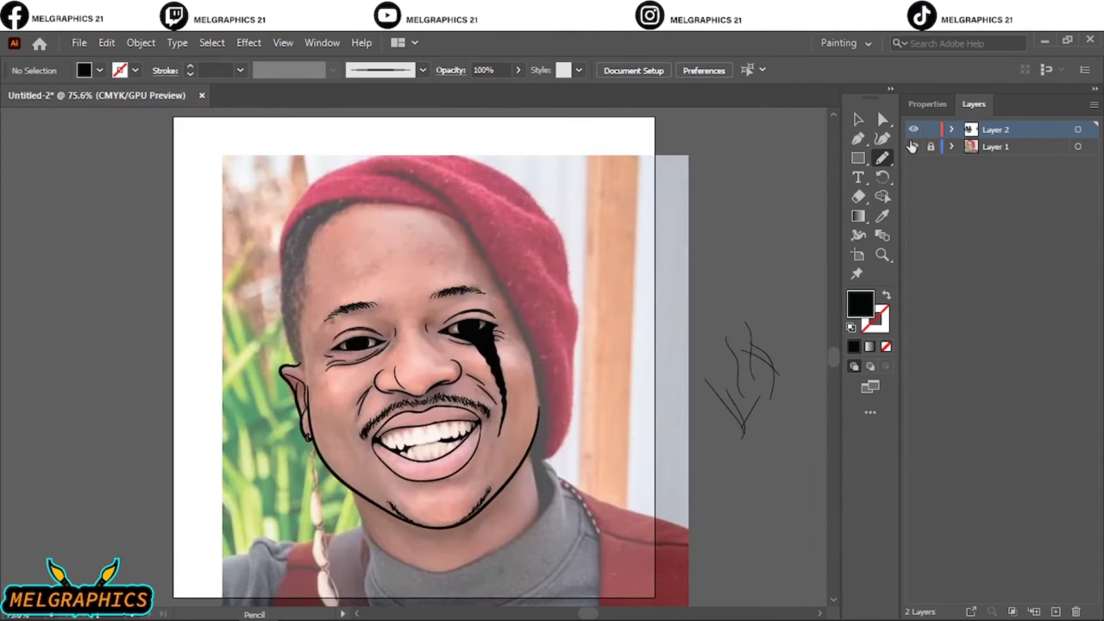
pyautogui.click(913, 146)
pyautogui.scroll(5, 392, 444)
pyautogui.press('b')
pyautogui.hotkey('shift', 'x')
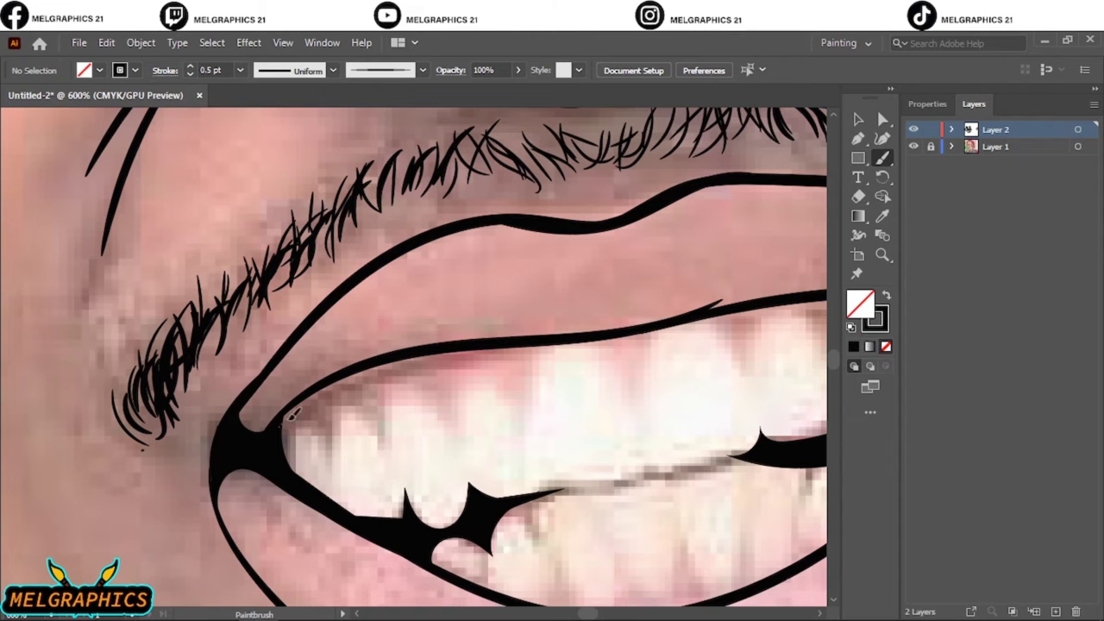
# Paint thin lines separating the upper teeth
pyautogui.moveTo(286, 421); pyautogui.dragTo(330, 460)
pyautogui.moveTo(333, 385); pyautogui.dragTo(386, 446)
pyautogui.moveTo(327, 379); pyautogui.dragTo(331, 463)
pyautogui.moveTo(376, 359)
pyautogui.mouseDown()
pyautogui.moveTo(384, 449)
pyautogui.moveTo(452, 446)
pyautogui.mouseUp()
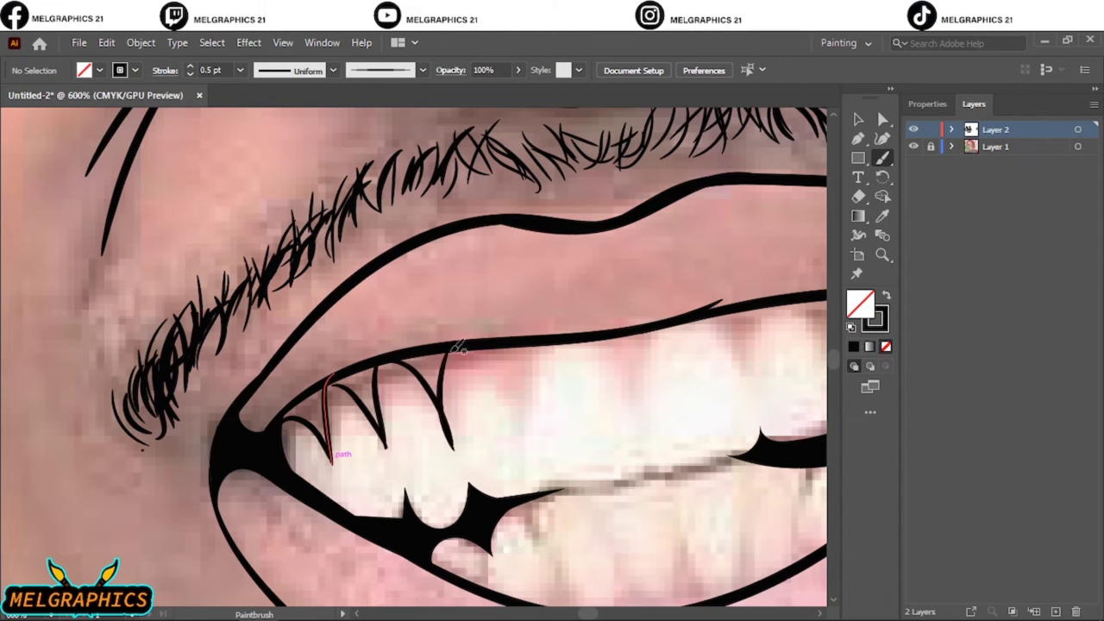
pyautogui.moveTo(451, 345); pyautogui.dragTo(453, 447)
pyautogui.moveTo(474, 349); pyautogui.dragTo(520, 434)
pyautogui.moveTo(588, 342); pyautogui.dragTo(640, 402)
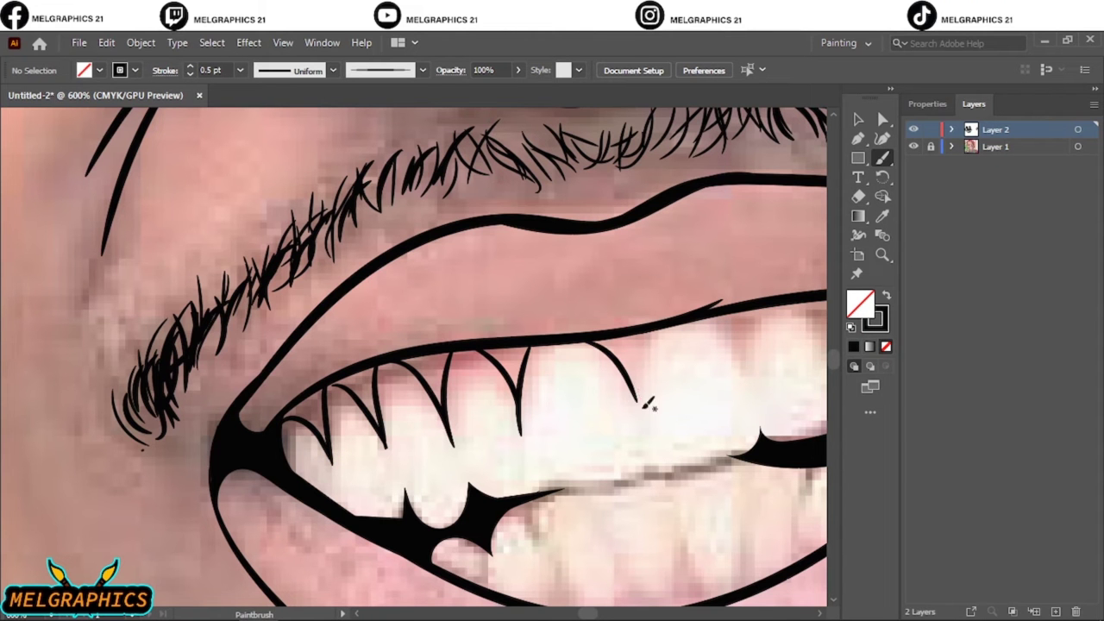
# Outline the remaining upper teeth along the gum line
pyautogui.hscroll(5, 641, 373)
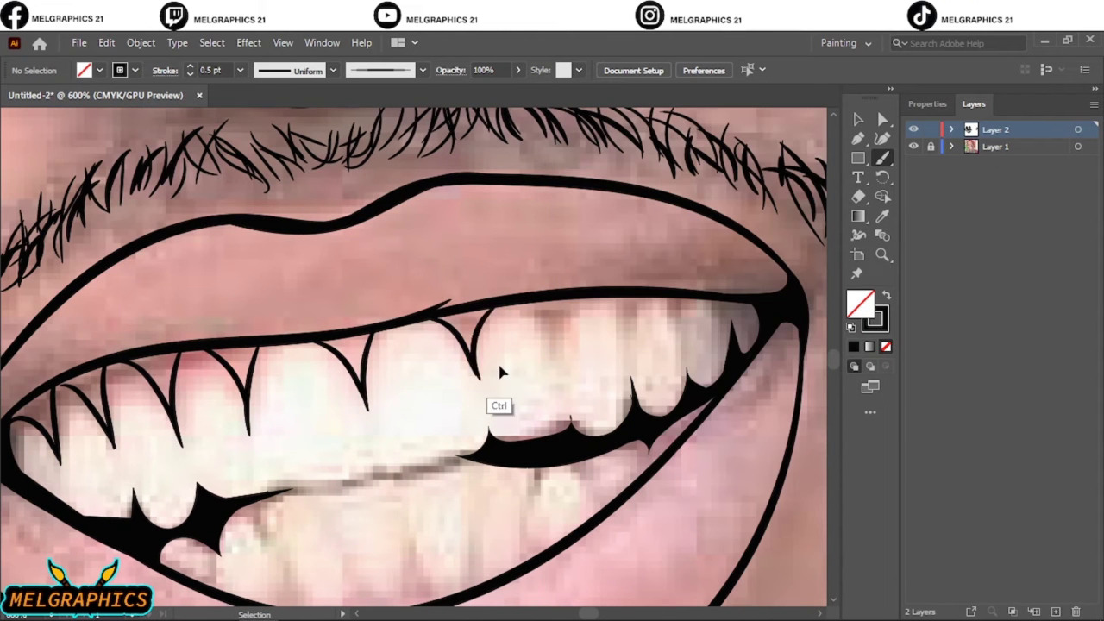
pyautogui.moveTo(483, 307); pyautogui.dragTo(474, 382)
pyautogui.moveTo(552, 300); pyautogui.dragTo(565, 366)
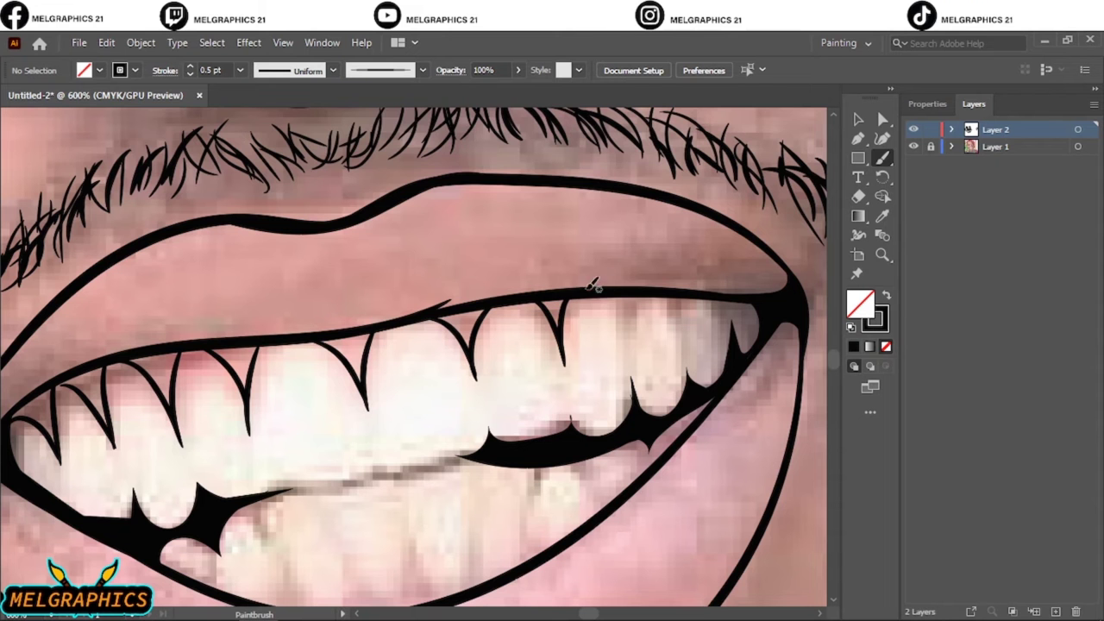
pyautogui.moveTo(617, 298); pyautogui.dragTo(638, 357)
pyautogui.moveTo(678, 300); pyautogui.dragTo(688, 323)
# Outline the lower teeth from the lip line, redrawing one misplaced stroke
pyautogui.hotkey('ctrl', '=')
pyautogui.scroll(-2, 205, 134)
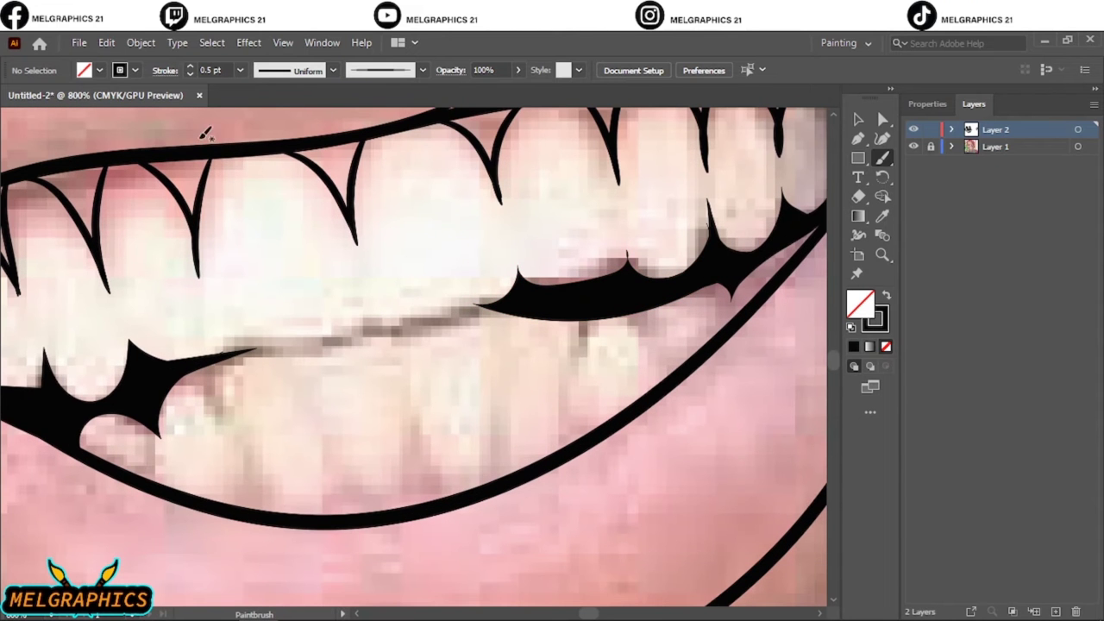
pyautogui.moveTo(243, 444); pyautogui.dragTo(220, 500)
pyautogui.moveTo(243, 444); pyautogui.dragTo(307, 513)
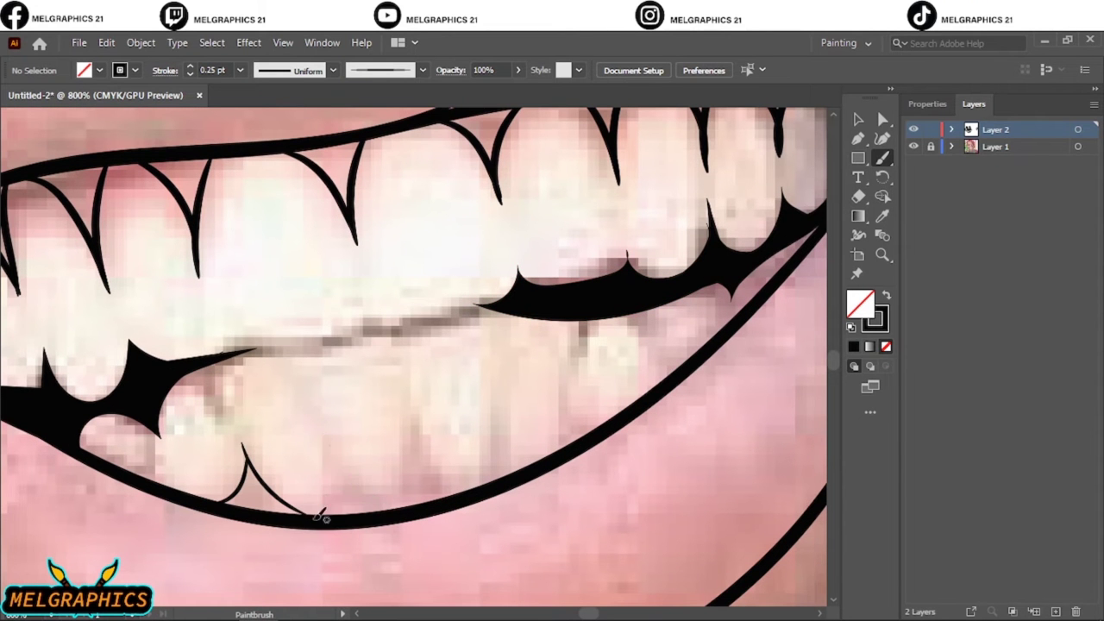
pyautogui.moveTo(317, 516)
pyautogui.mouseDown()
pyautogui.moveTo(331, 457)
pyautogui.moveTo(385, 507)
pyautogui.mouseUp()
pyautogui.moveTo(409, 416); pyautogui.dragTo(388, 509)
pyautogui.moveTo(410, 417)
pyautogui.mouseDown()
pyautogui.moveTo(450, 495)
pyautogui.moveTo(515, 413)
pyautogui.moveTo(482, 485)
pyautogui.mouseUp()
pyautogui.hotkey('ctrl', 'z')
pyautogui.moveTo(497, 417); pyautogui.dragTo(519, 465)
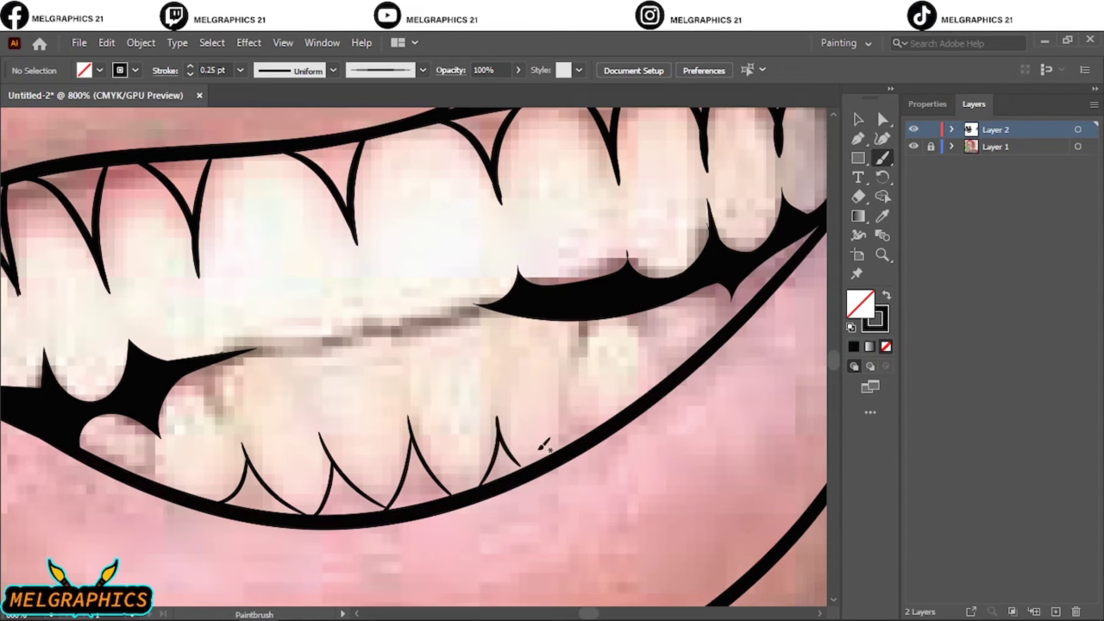
# Hide the photo, then trace the gum line and a thin bite line under the upper teeth
pyautogui.hotkey('ctrl', '0')
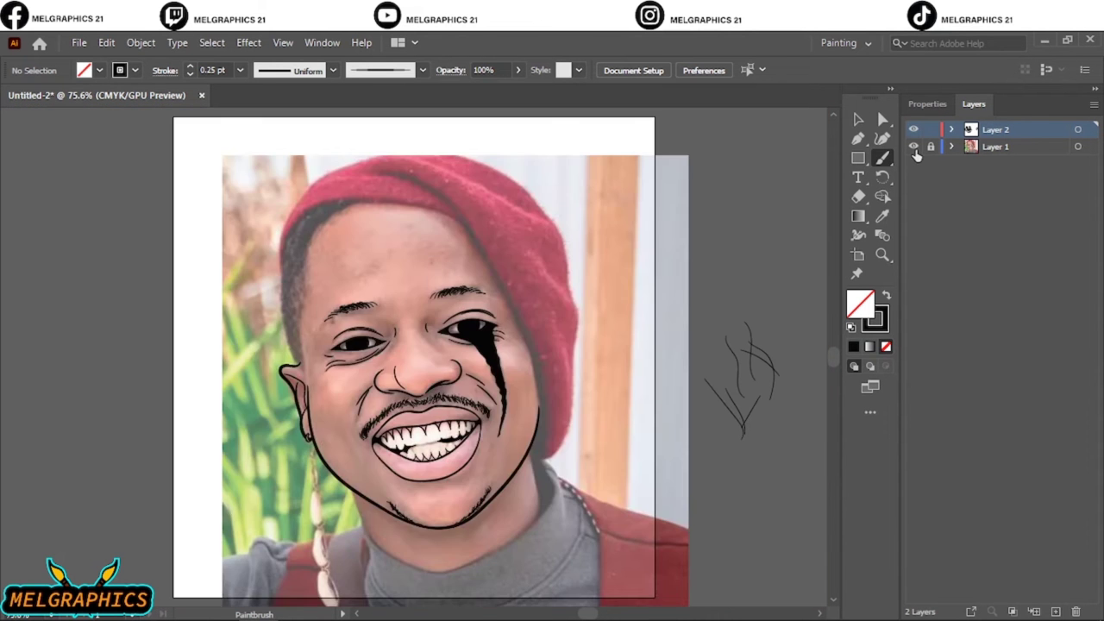
pyautogui.click(913, 146)
pyautogui.scroll(5, 482, 392)
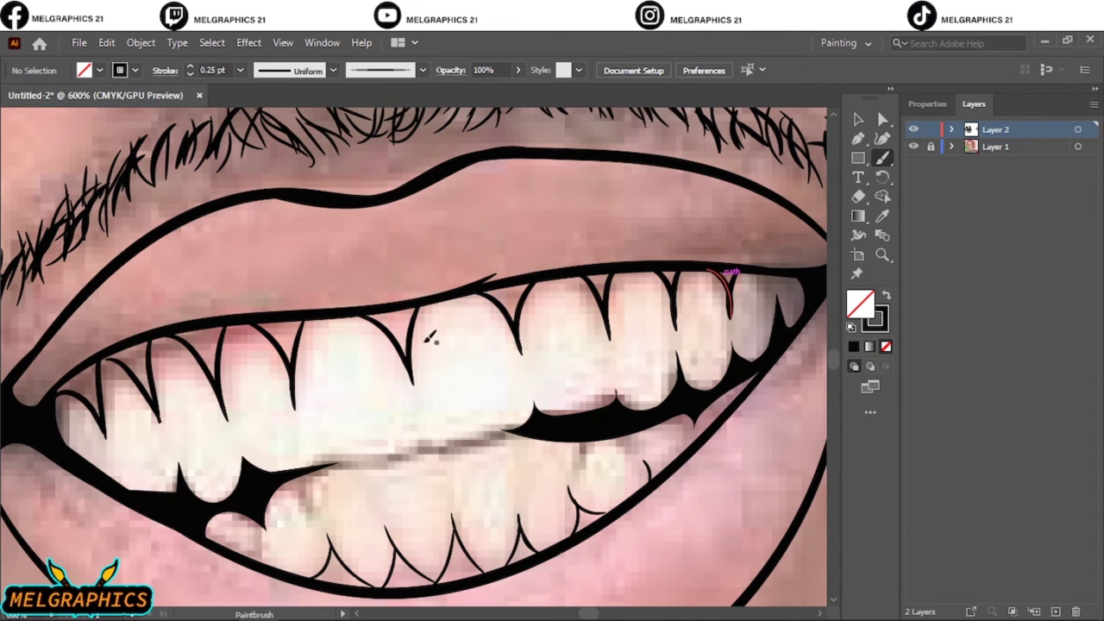
pyautogui.moveTo(303, 438)
pyautogui.mouseDown()
pyautogui.moveTo(423, 421)
pyautogui.moveTo(526, 427)
pyautogui.mouseUp()
pyautogui.moveTo(385, 442); pyautogui.dragTo(530, 427)
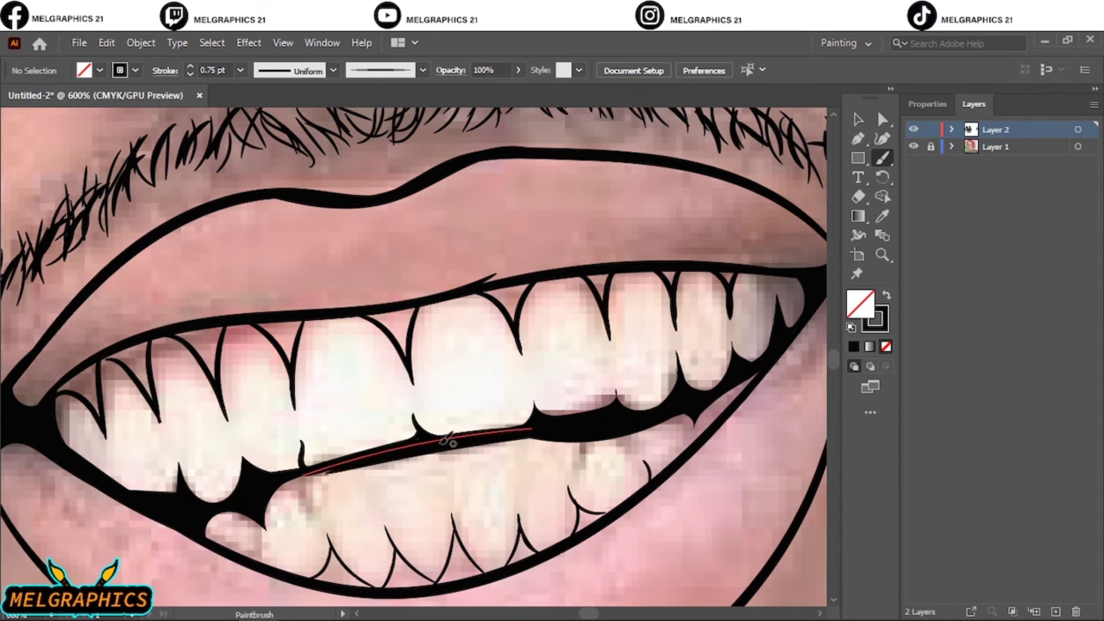
pyautogui.hotkey('ctrl', '0')
# With the Pencil set to black fill and no stroke, start filling the hair along the left hairline
pyautogui.click(913, 147)
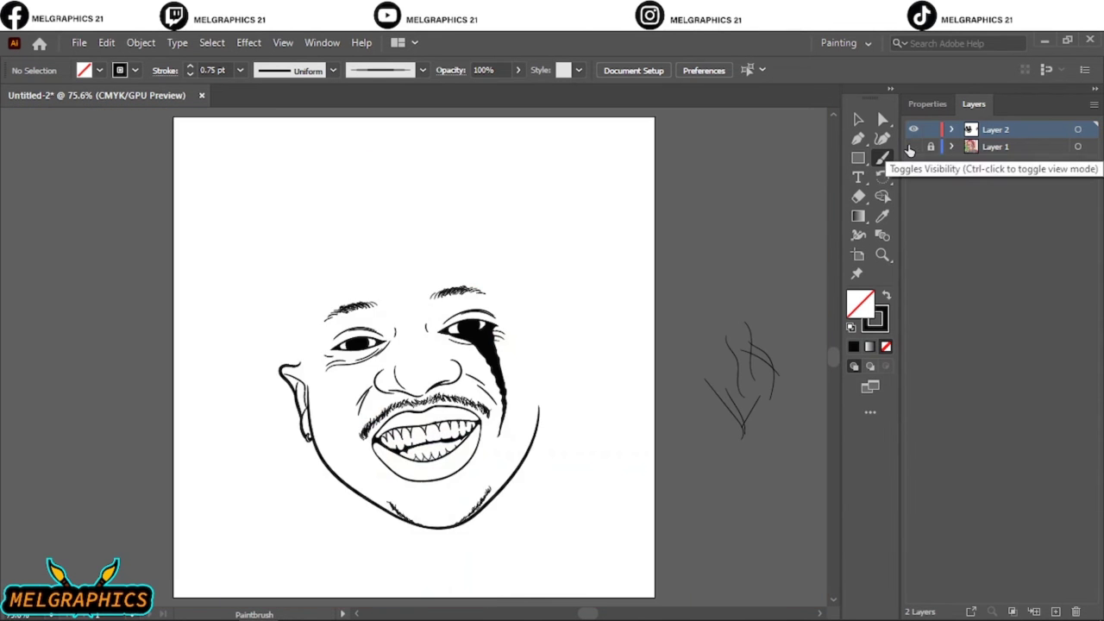
pyautogui.scroll(2, 289, 302)
pyautogui.scroll(2, 289, 302)
pyautogui.press('n')
pyautogui.scroll(1, 604, 310)
pyautogui.hotkey('shift', 'x')
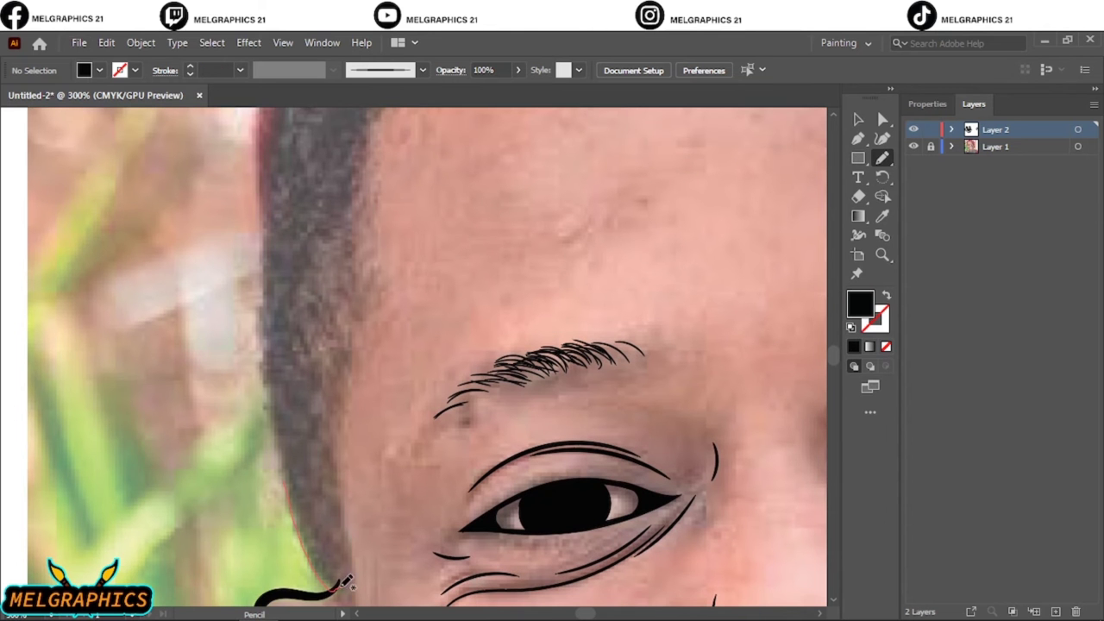
pyautogui.moveTo(344, 582)
pyautogui.mouseDown()
pyautogui.moveTo(316, 294)
pyautogui.moveTo(345, 143)
pyautogui.moveTo(289, 464)
pyautogui.moveTo(339, 584)
pyautogui.mouseUp()
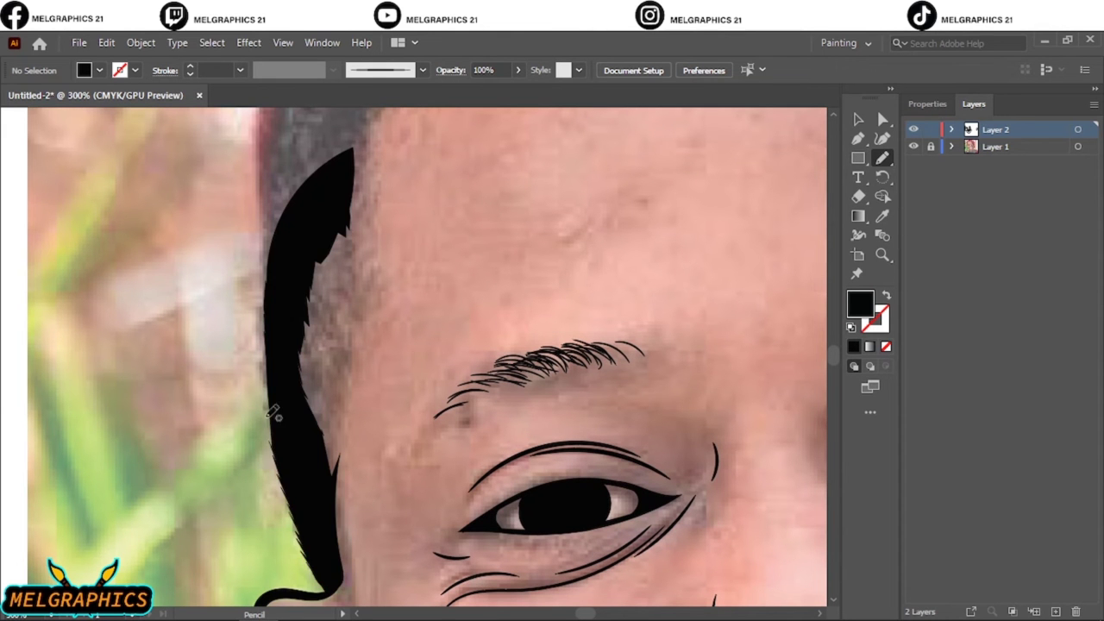
# Smooth the hair shape's left edge and set the Pencil Fidelity slider toward Smooth
pyautogui.scroll(3, 268, 276)
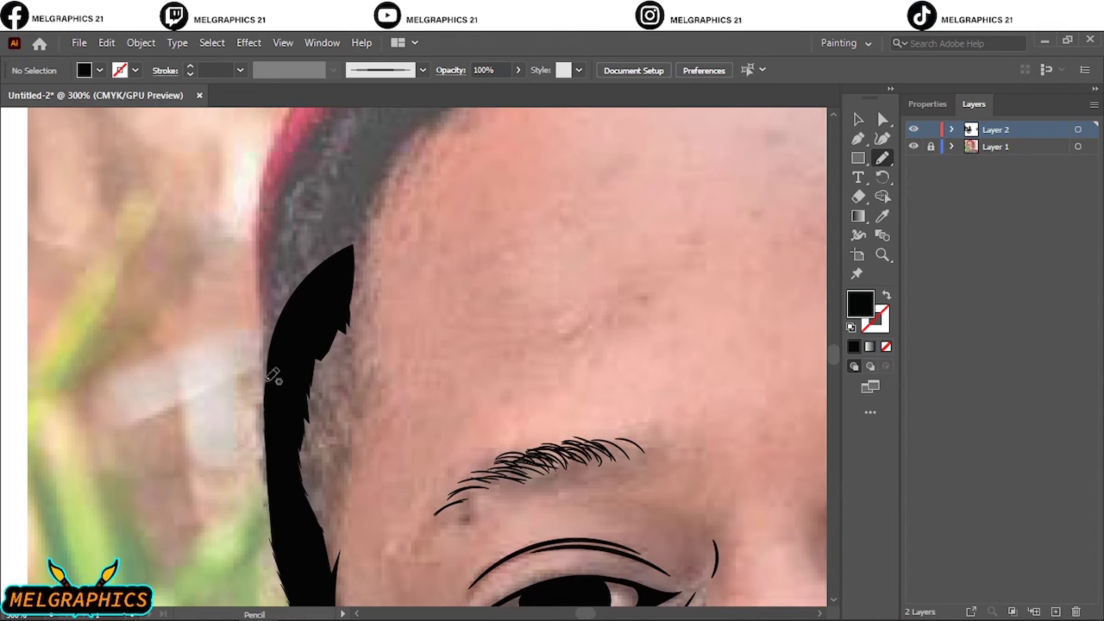
pyautogui.moveTo(268, 376)
pyautogui.mouseDown()
pyautogui.moveTo(273, 543)
pyautogui.moveTo(263, 321)
pyautogui.mouseUp()
pyautogui.doubleClick(881, 158)
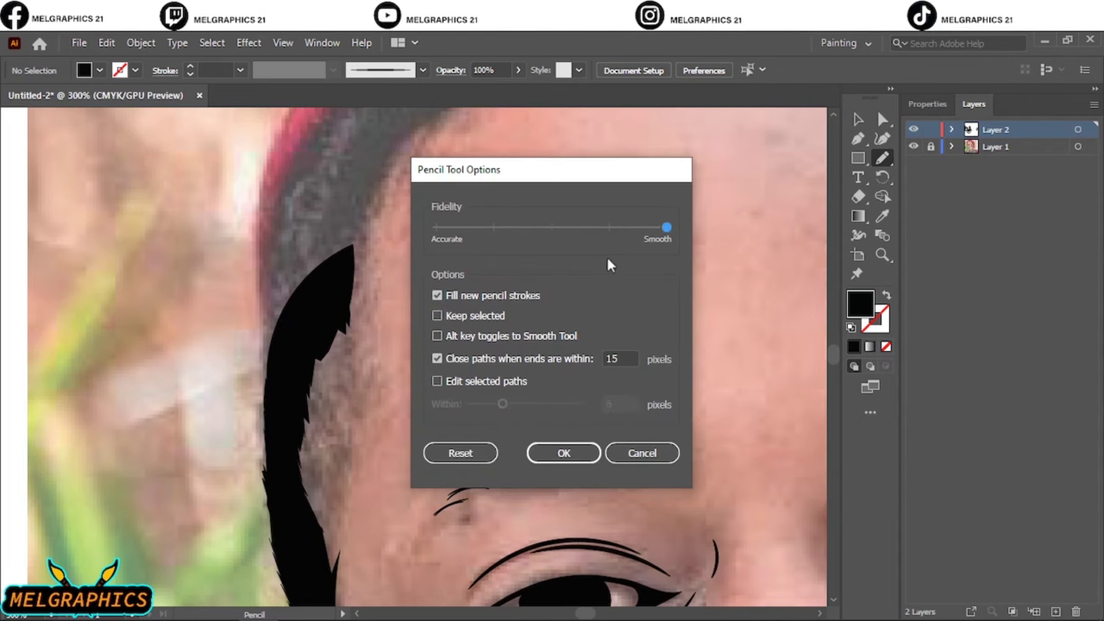
pyautogui.click(459, 453)
pyautogui.click(437, 295)
pyautogui.click(436, 316)
pyautogui.moveTo(552, 227); pyautogui.dragTo(667, 226)
pyautogui.click(563, 452)
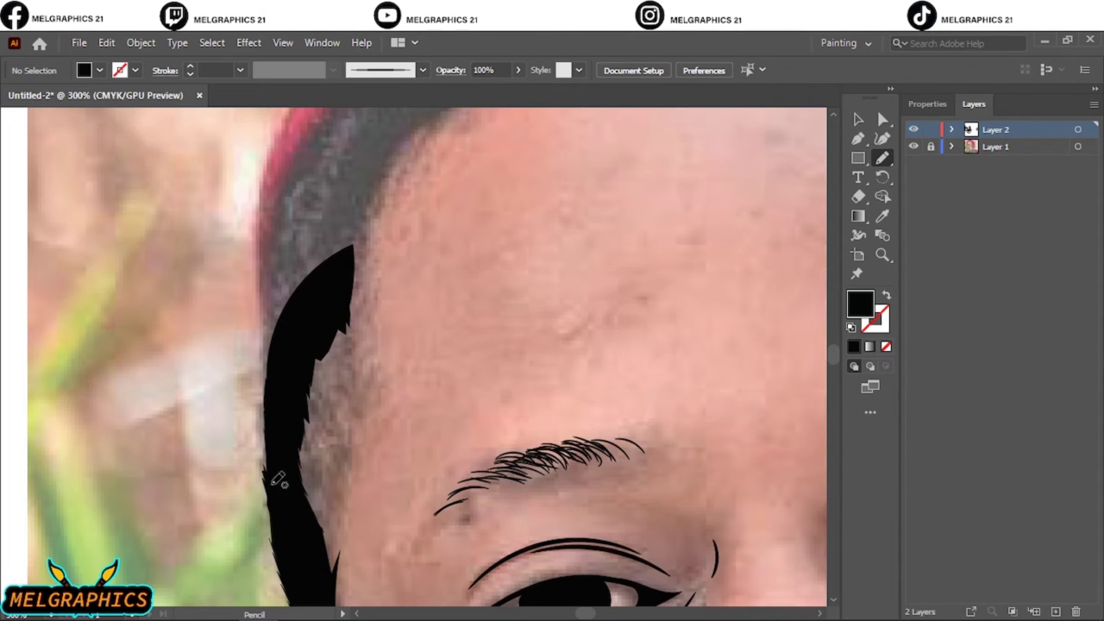
# Redraw the hair's left edge lower, then reset Pencil options with Keep Selected turned off
pyautogui.moveTo(276, 481); pyautogui.dragTo(271, 338)
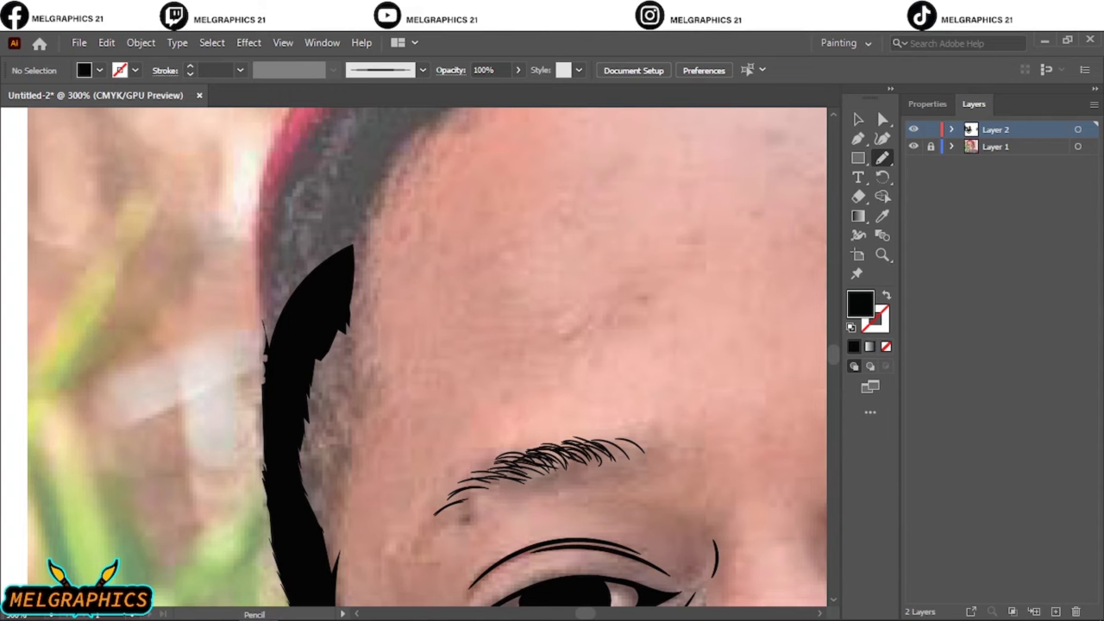
pyautogui.scroll(3, 428, 357)
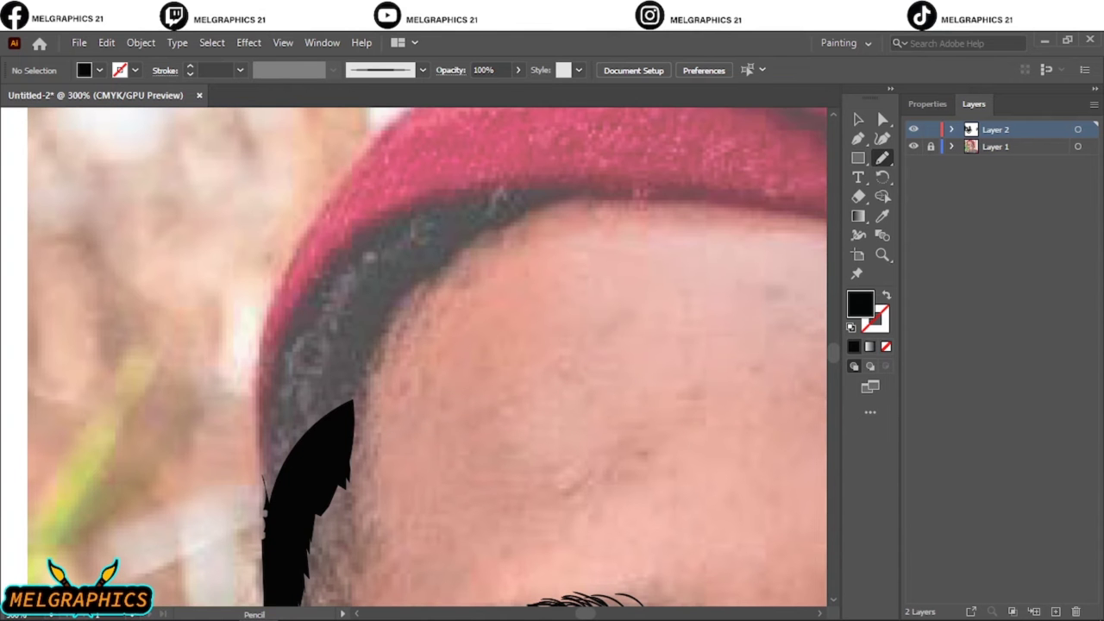
pyautogui.moveTo(272, 485)
pyautogui.mouseDown()
pyautogui.moveTo(319, 321)
pyautogui.moveTo(492, 202)
pyautogui.moveTo(342, 392)
pyautogui.mouseUp()
pyautogui.press('Return')
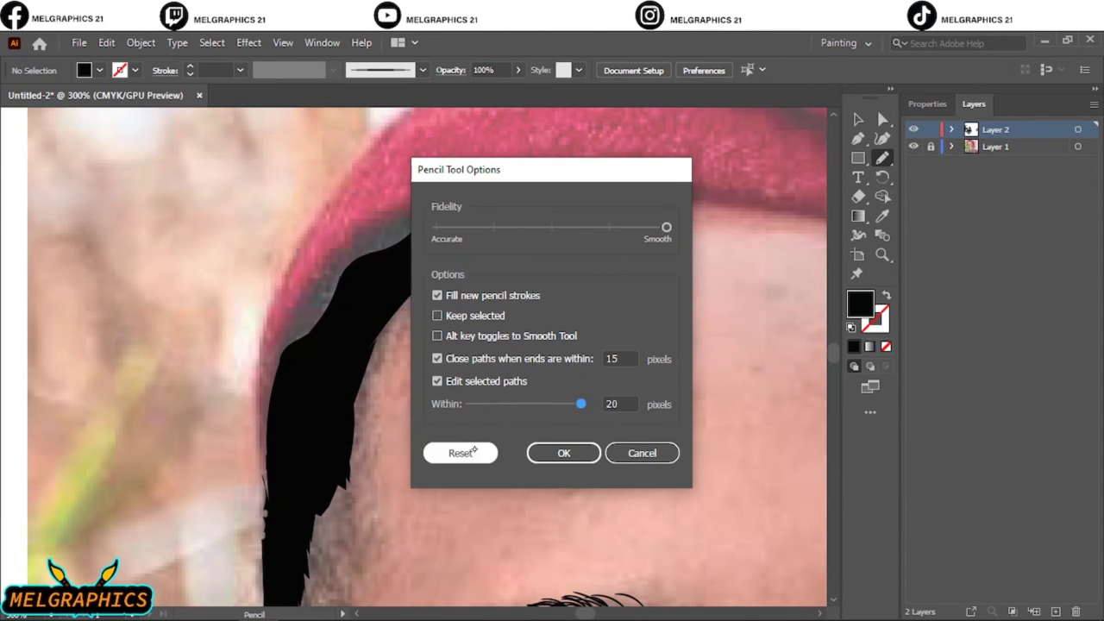
pyautogui.click(457, 451)
pyautogui.click(437, 315)
pyautogui.click(564, 453)
pyautogui.doubleClick(881, 158)
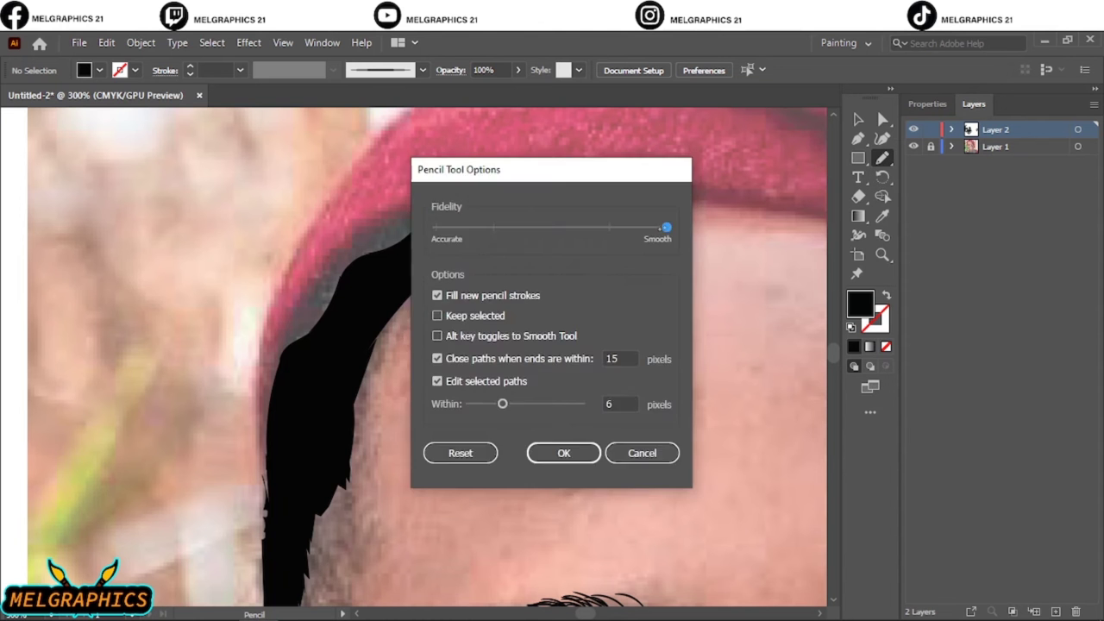
pyautogui.click(564, 453)
# Trace the black hair band along the hairline up under the beanie, including its outer edge
pyautogui.moveTo(348, 424)
pyautogui.mouseDown()
pyautogui.moveTo(395, 300)
pyautogui.moveTo(493, 215)
pyautogui.mouseUp()
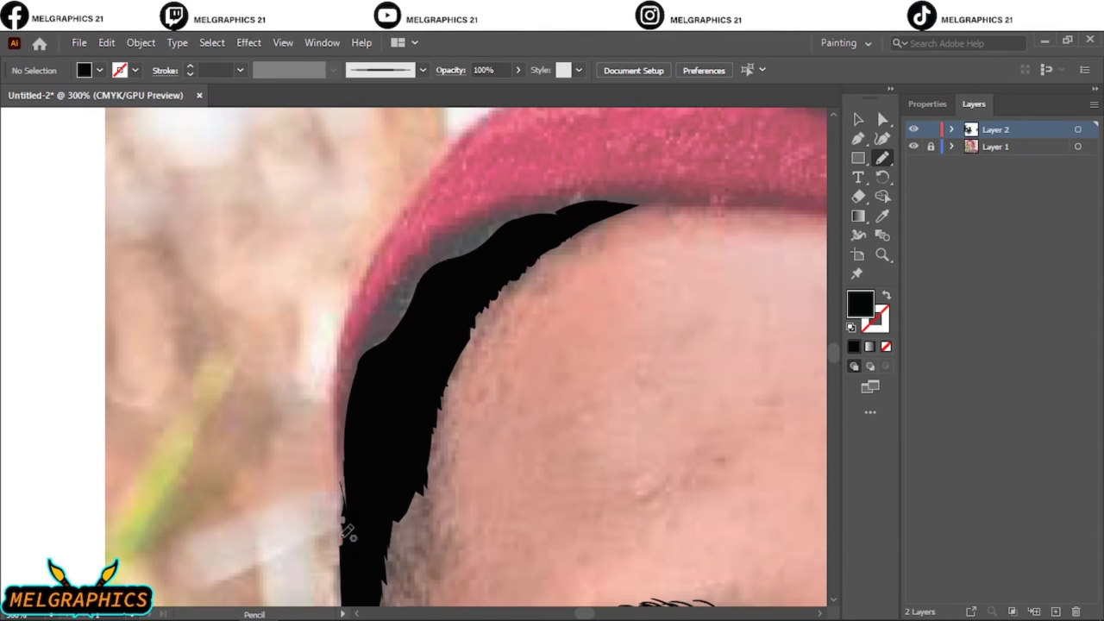
pyautogui.moveTo(345, 483)
pyautogui.mouseDown()
pyautogui.moveTo(377, 308)
pyautogui.moveTo(617, 200)
pyautogui.mouseUp()
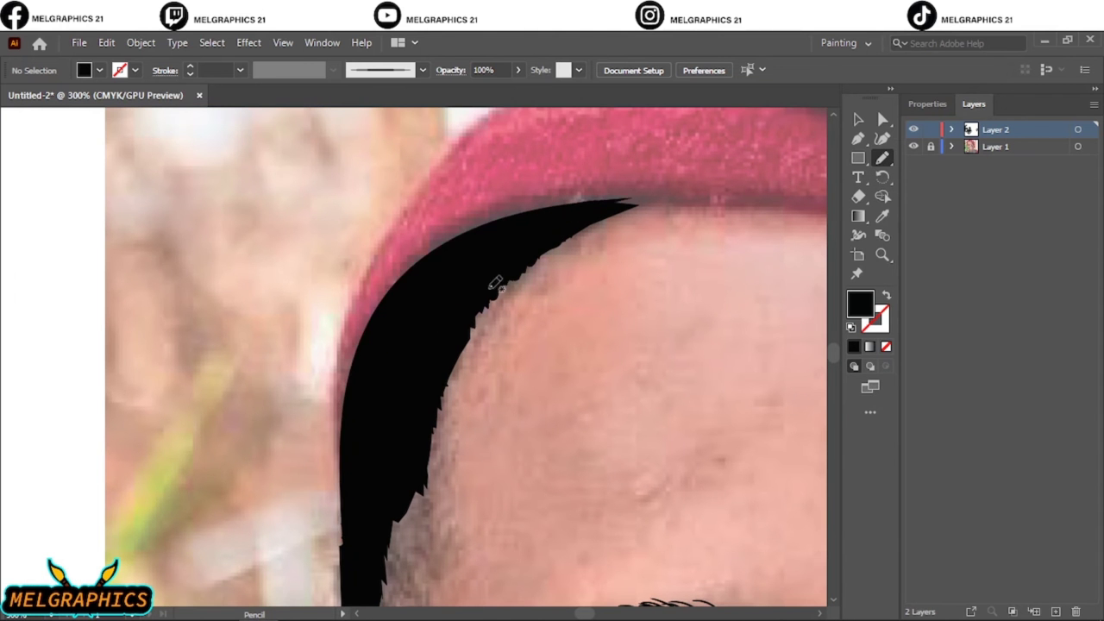
pyautogui.scroll(-5, 497, 285)
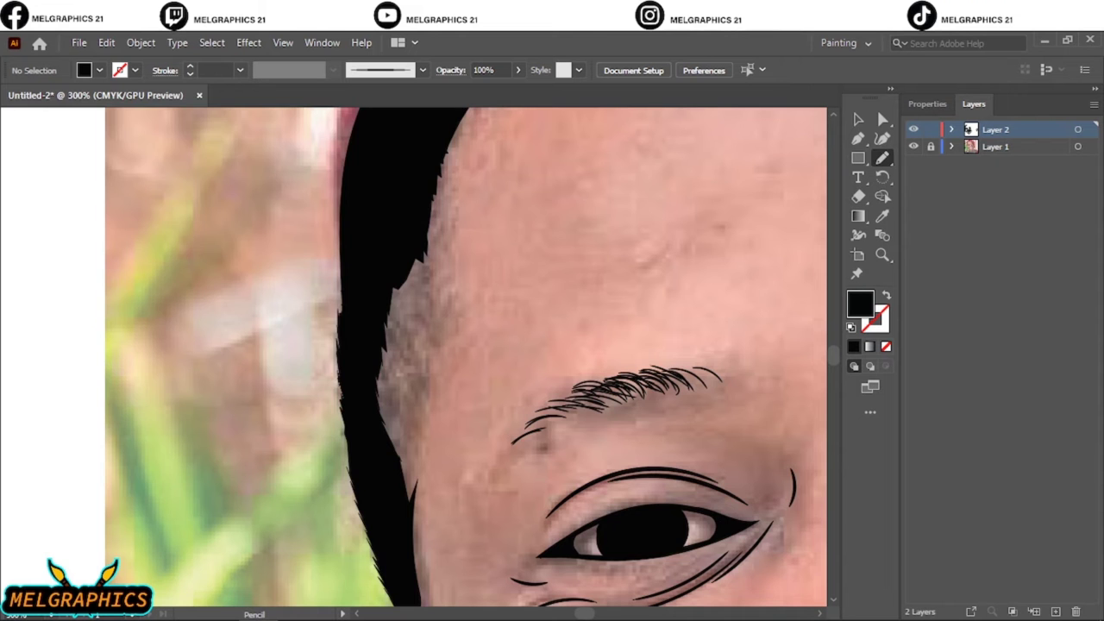
pyautogui.hotkey('ctrl', '0')
pyautogui.press('b')
pyautogui.hotkey('shift', 'x')
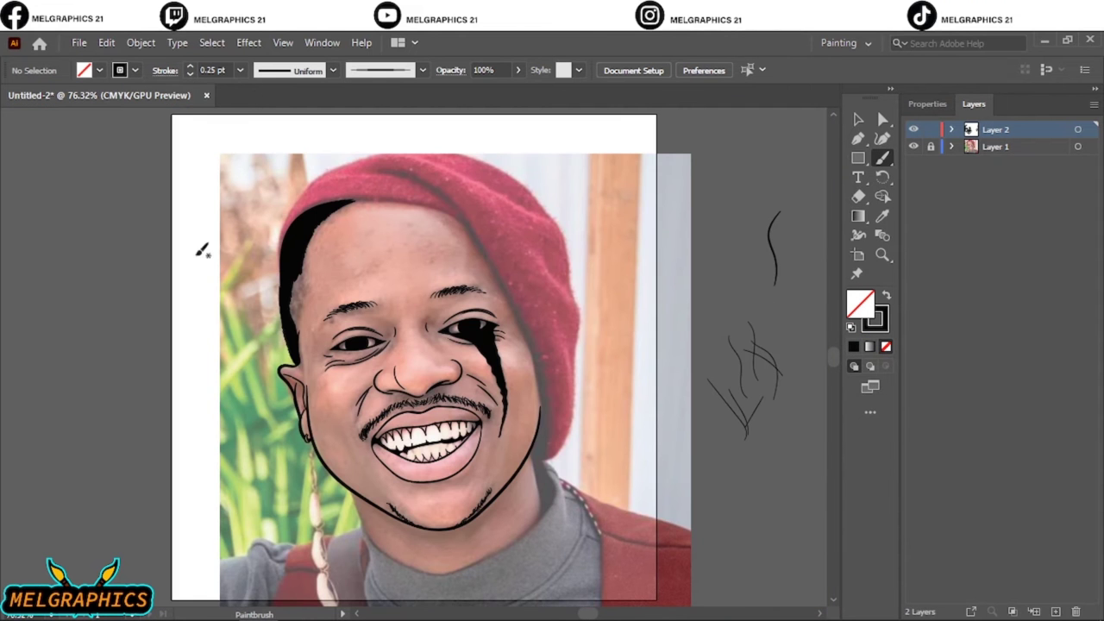
# Paint short black hair strands along the hairline and down the black hair edge
pyautogui.scroll(5, 285, 311)
pyautogui.scroll(2, 284, 311)
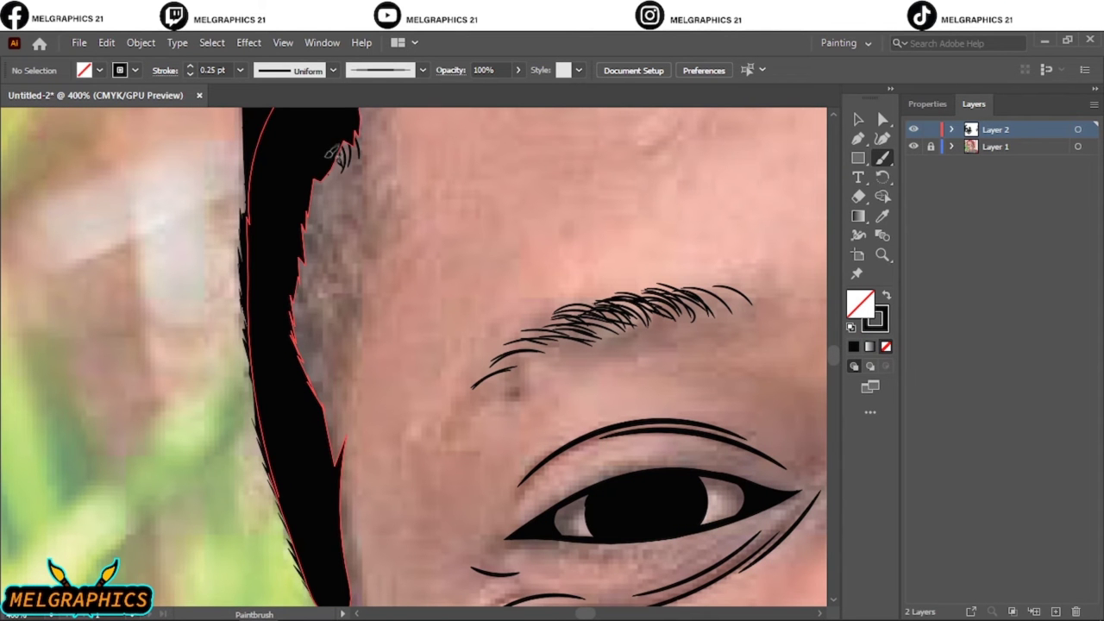
pyautogui.click(857, 121)
pyautogui.click(882, 159)
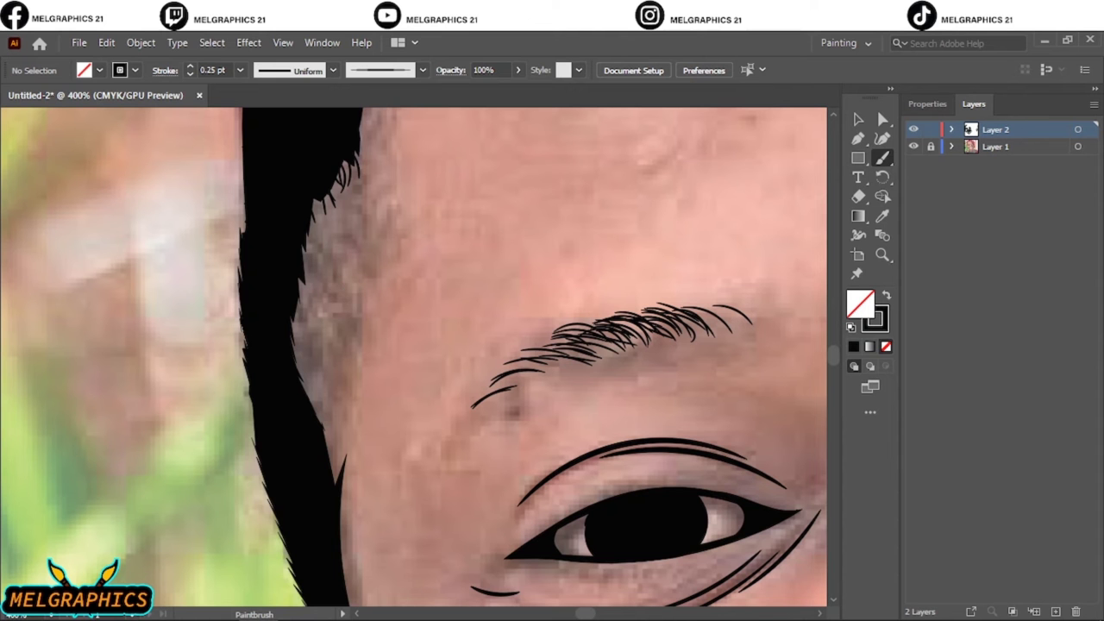
pyautogui.moveTo(333, 255); pyautogui.dragTo(331, 276)
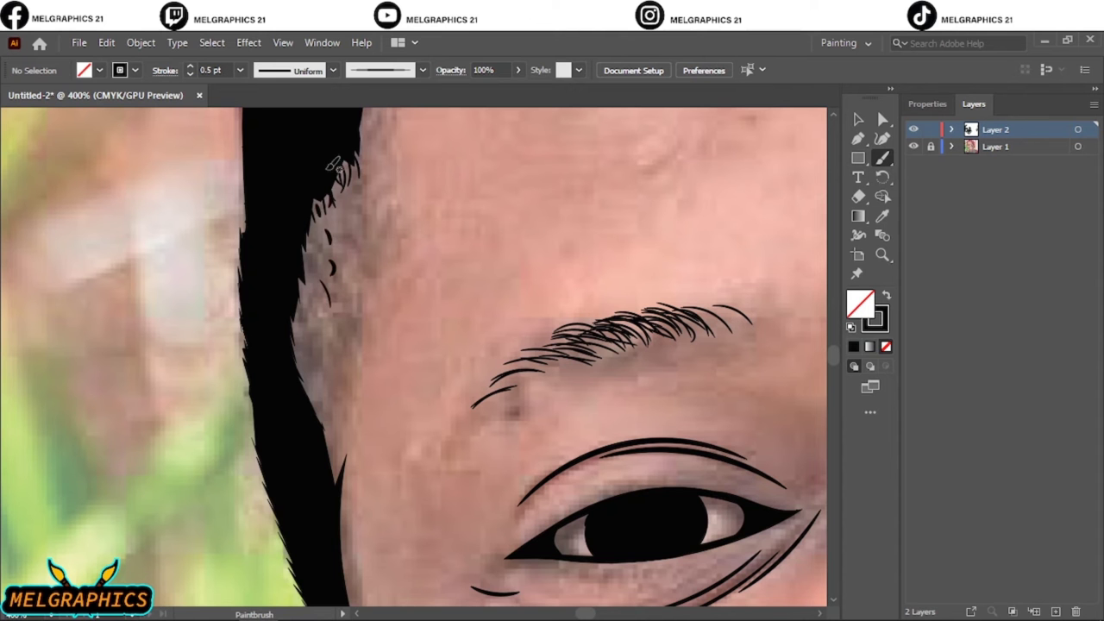
pyautogui.moveTo(322, 226)
pyautogui.mouseDown()
pyautogui.moveTo(310, 260)
pyautogui.moveTo(316, 304)
pyautogui.mouseUp()
pyautogui.moveTo(293, 310); pyautogui.dragTo(305, 357)
pyautogui.moveTo(319, 431); pyautogui.dragTo(341, 481)
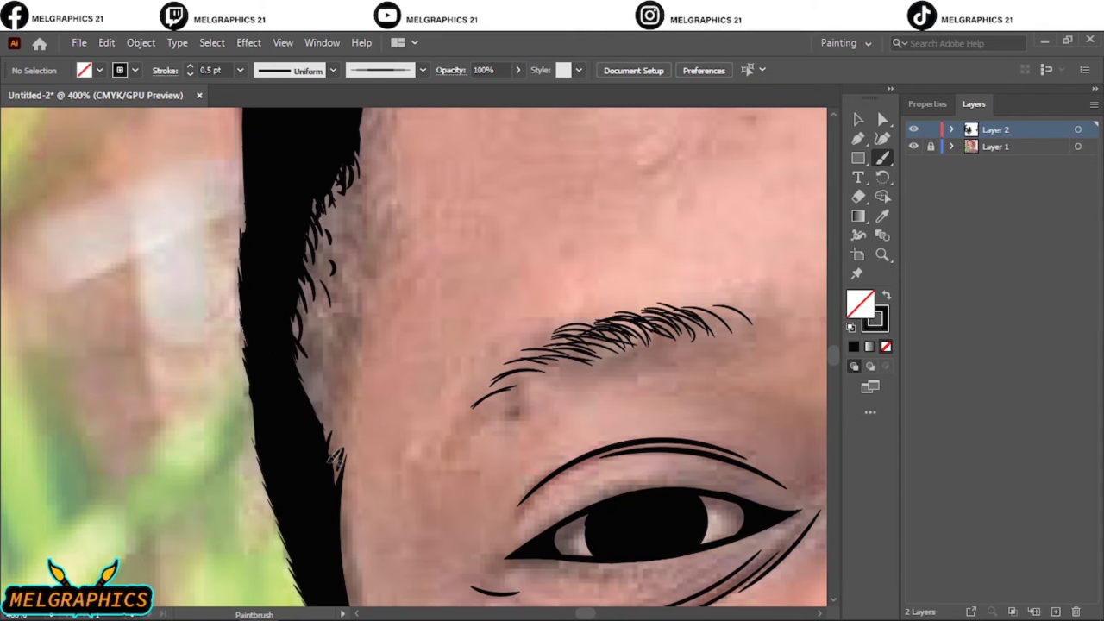
pyautogui.moveTo(318, 404); pyautogui.dragTo(338, 465)
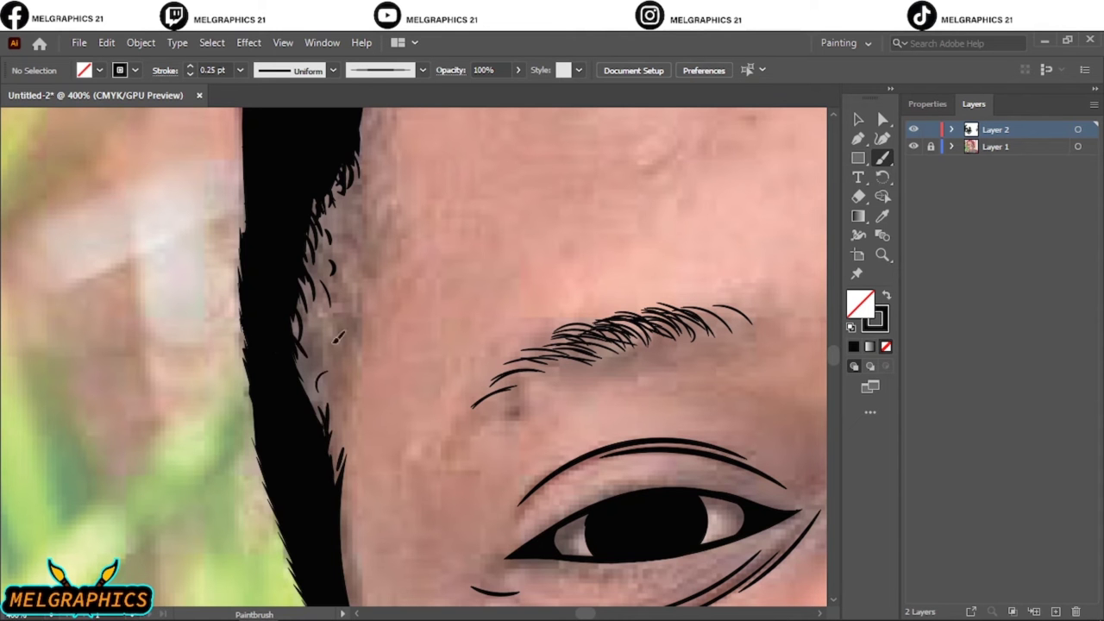
# Add more curly hair strands along the hairline to feather its inner edge
pyautogui.moveTo(383, 252); pyautogui.dragTo(348, 296)
pyautogui.moveTo(367, 174); pyautogui.dragTo(316, 213)
pyautogui.moveTo(353, 349); pyautogui.dragTo(330, 418)
pyautogui.moveTo(362, 307); pyautogui.dragTo(343, 336)
pyautogui.moveTo(368, 214); pyautogui.dragTo(349, 259)
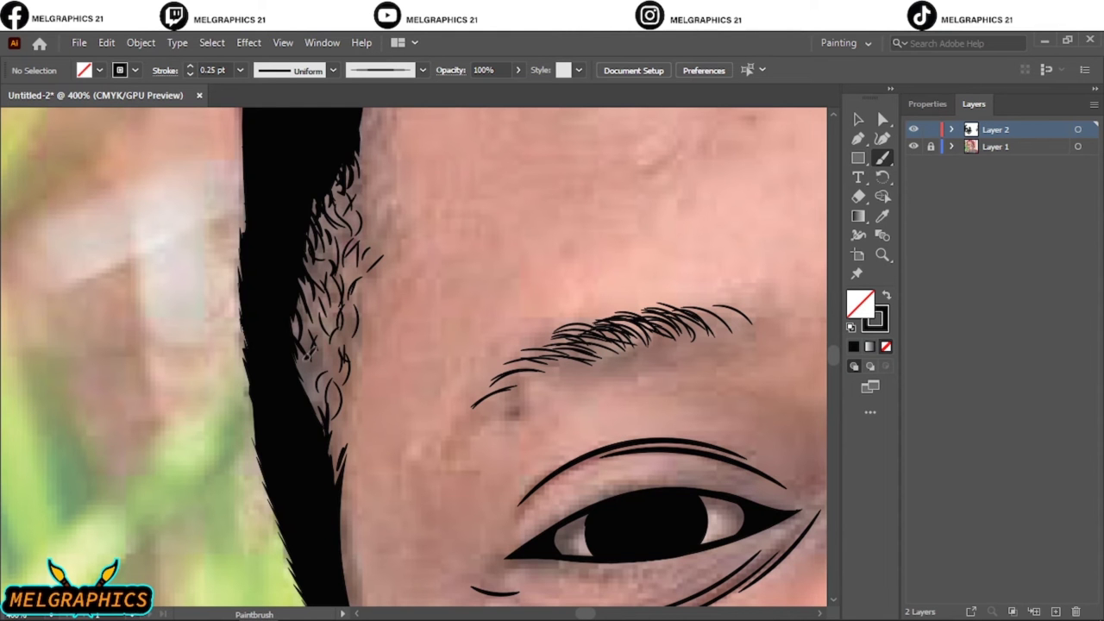
pyautogui.moveTo(315, 347); pyautogui.dragTo(300, 379)
pyautogui.moveTo(340, 352); pyautogui.dragTo(324, 371)
pyautogui.moveTo(362, 348); pyautogui.dragTo(333, 417)
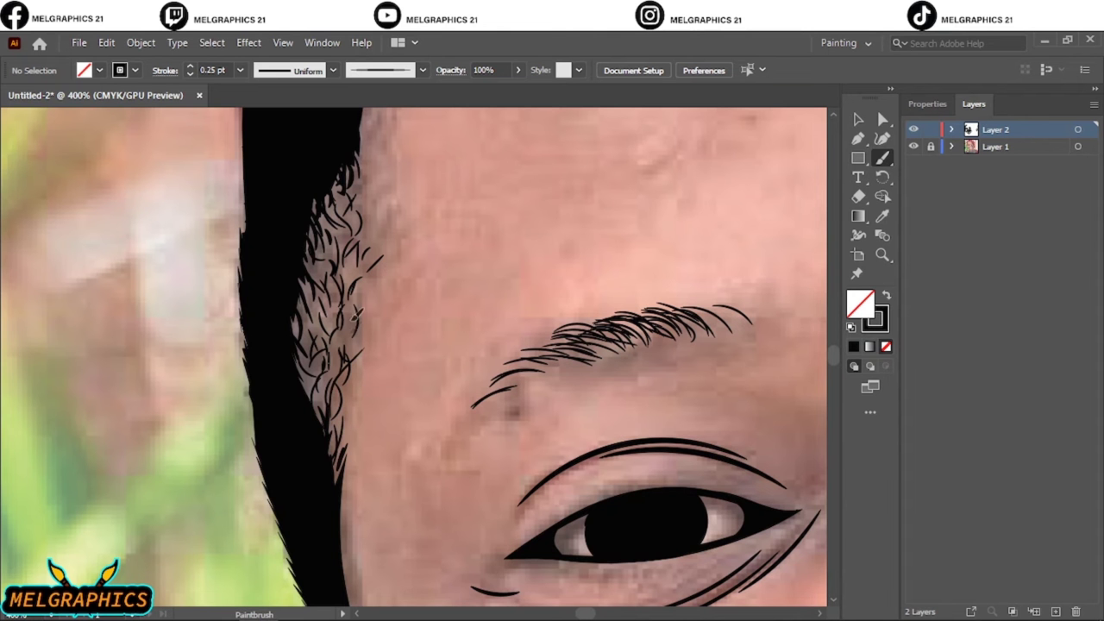
pyautogui.moveTo(362, 309); pyautogui.dragTo(328, 370)
pyautogui.moveTo(355, 285); pyautogui.dragTo(341, 338)
pyautogui.hotkey('ctrl', '0')
# Hide and reshow the reference photo to check the hair line art
pyautogui.click(858, 119)
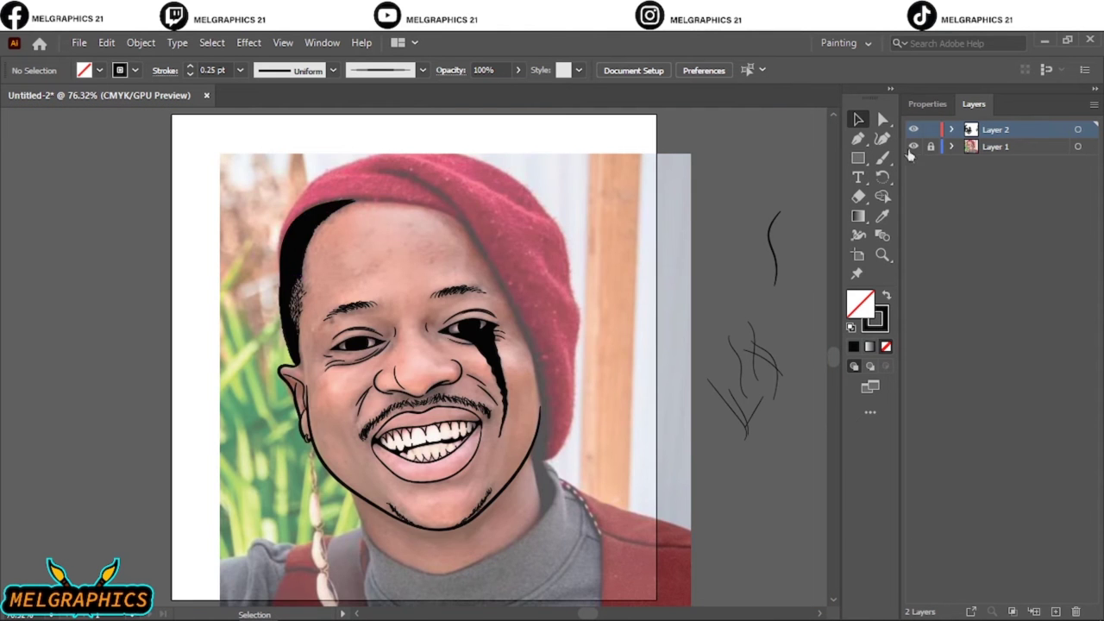
pyautogui.click(913, 147)
pyautogui.click(913, 147)
pyautogui.scroll(5, 345, 345)
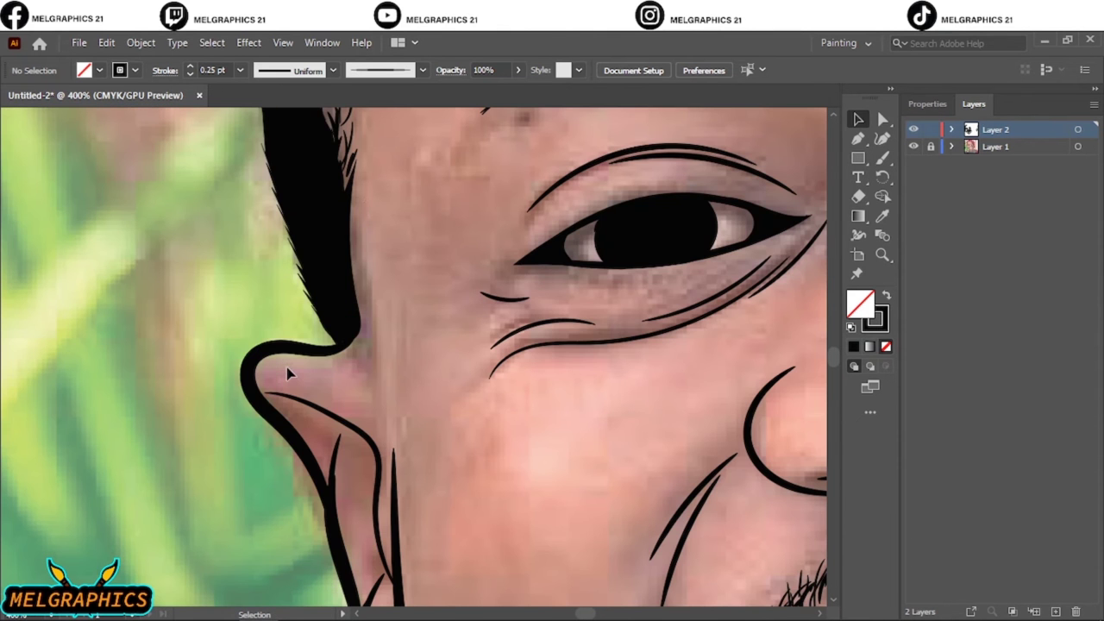
pyautogui.press('b')
# Paint thin hair strands near the temple with the brush set to 0.25 pt
pyautogui.moveTo(354, 243); pyautogui.dragTo(364, 368)
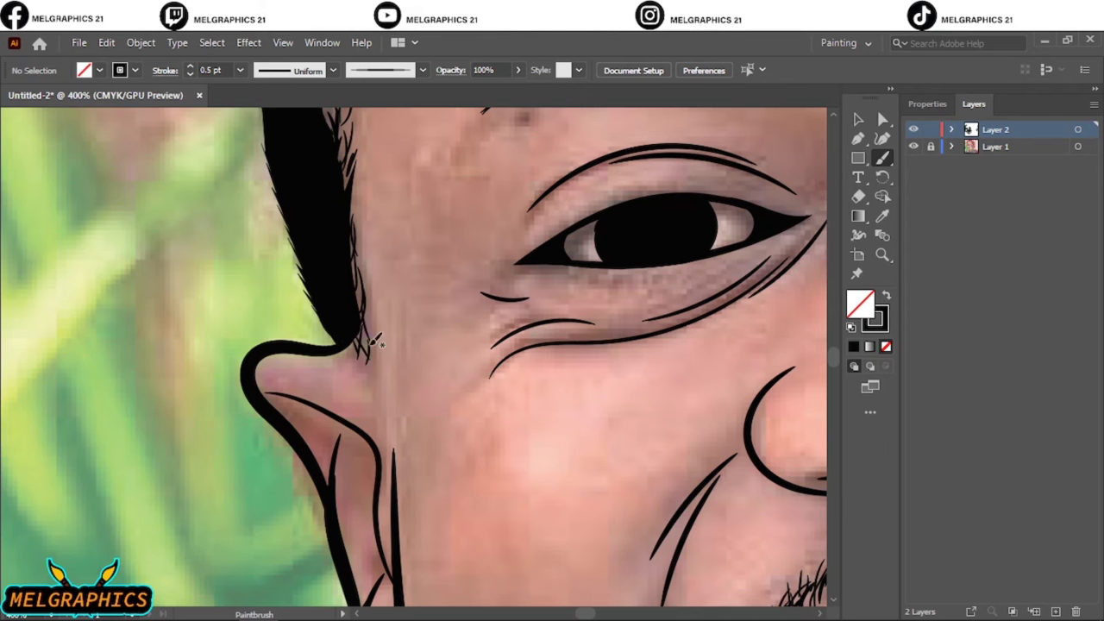
pyautogui.hotkey('ctrl', '0')
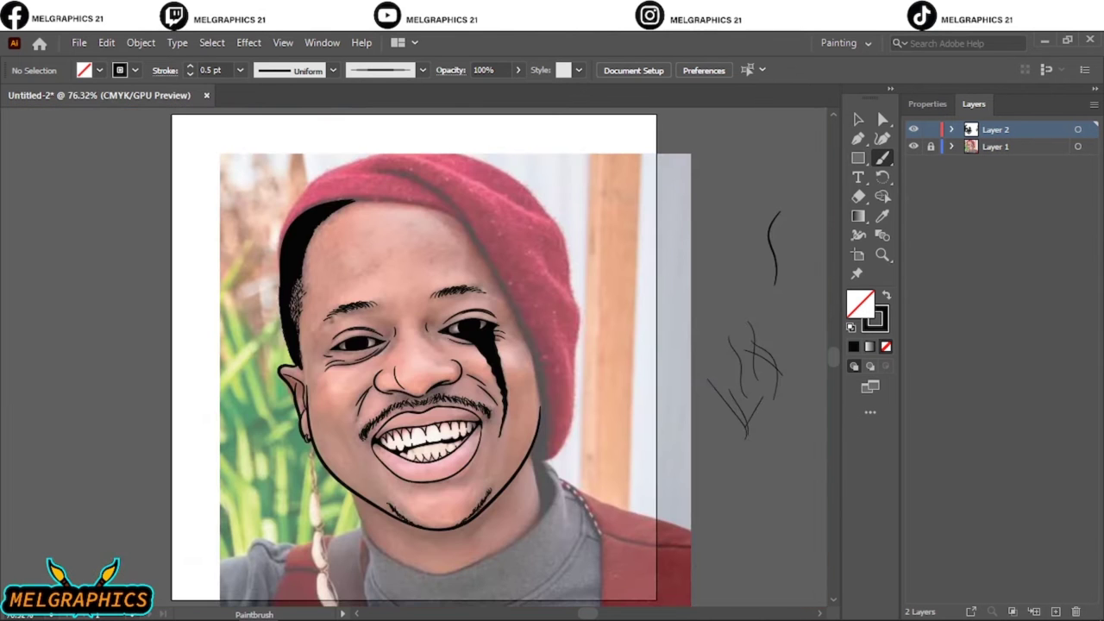
pyautogui.scroll(5, 316, 285)
pyautogui.scroll(1, 316, 282)
pyautogui.click(190, 74)
pyautogui.moveTo(295, 405); pyautogui.dragTo(285, 458)
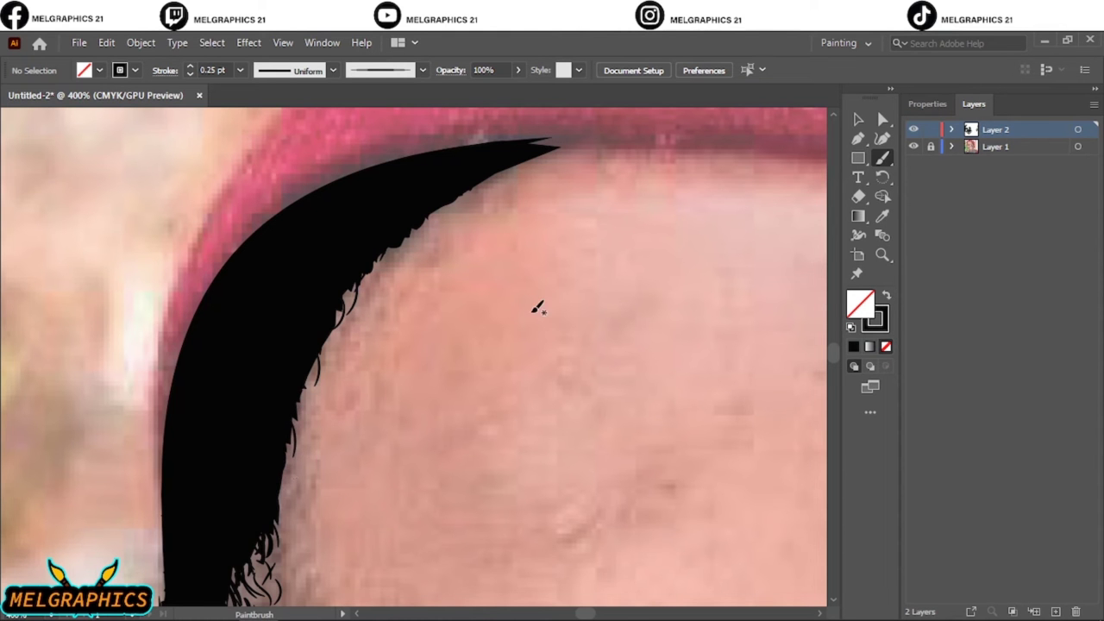
pyautogui.hotkey('ctrl', '0')
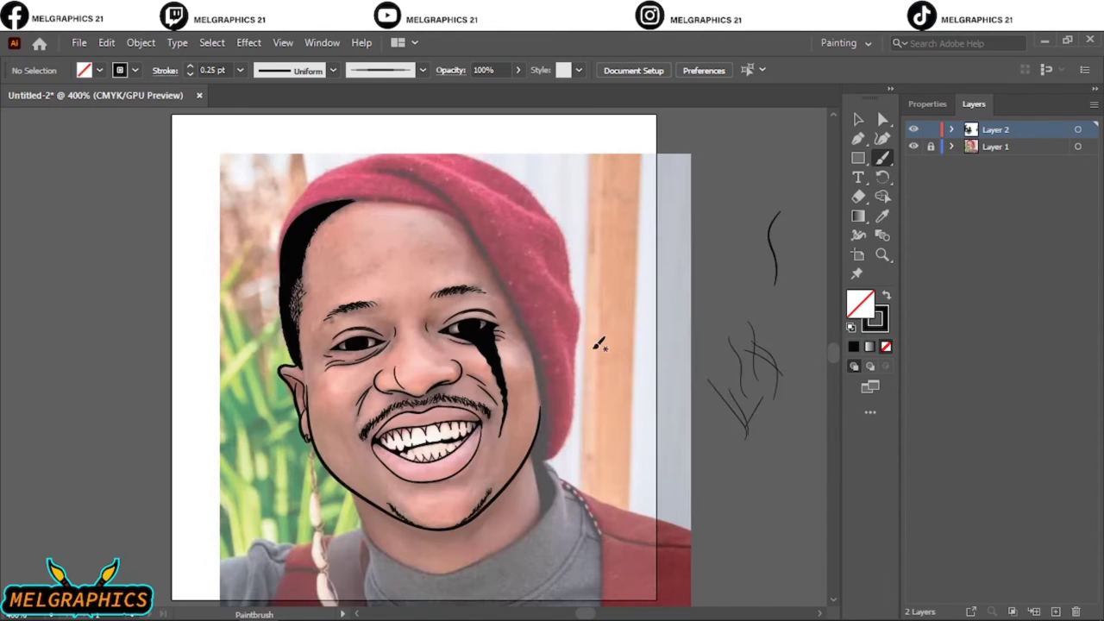
pyautogui.hotkey('ctrl', '-')
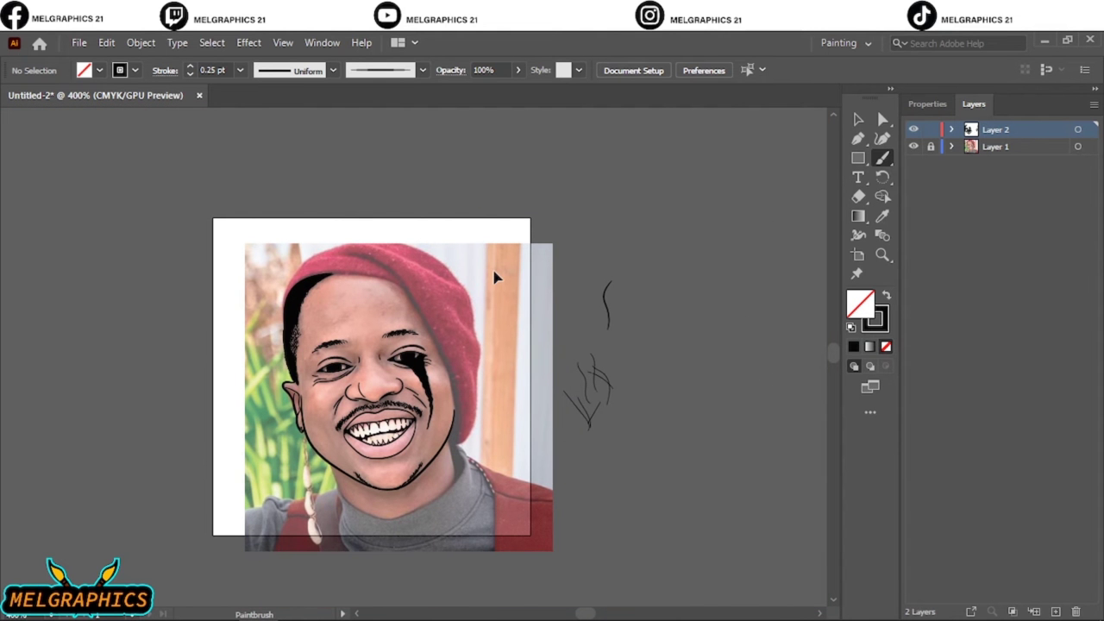
# Paint curly hair strands along the upper hair edge under the beanie and lower down
pyautogui.press('v')
pyautogui.scroll(-3, 565, 371)
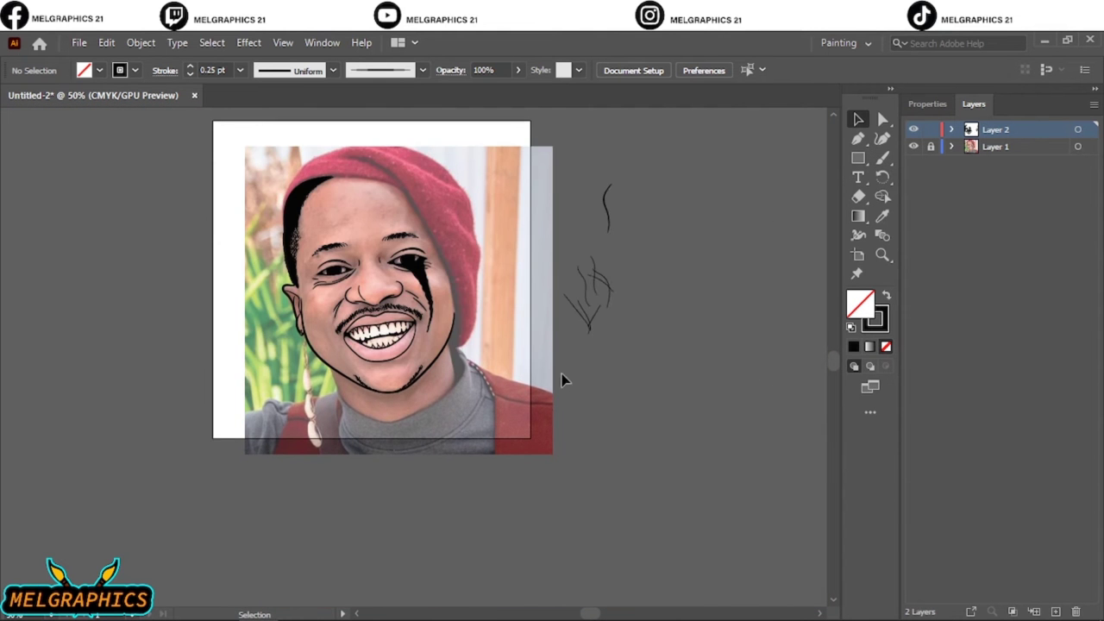
pyautogui.scroll(3, 565, 381)
pyautogui.keyDown('alt'); pyautogui.scroll(2, 517, 386); pyautogui.keyUp('alt')
pyautogui.keyDown('alt'); pyautogui.scroll(2, 543, 345); pyautogui.keyUp('alt')
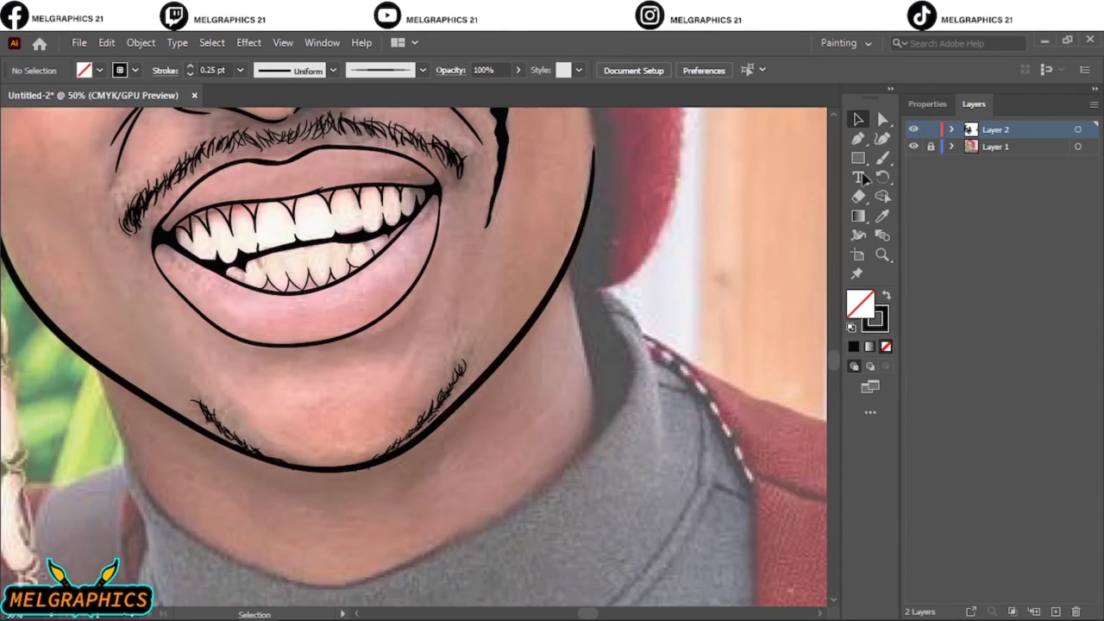
pyautogui.press('b')
pyautogui.scroll(10, 319, 333)
pyautogui.keyDown('alt'); pyautogui.scroll(2, 315, 338); pyautogui.keyUp('alt')
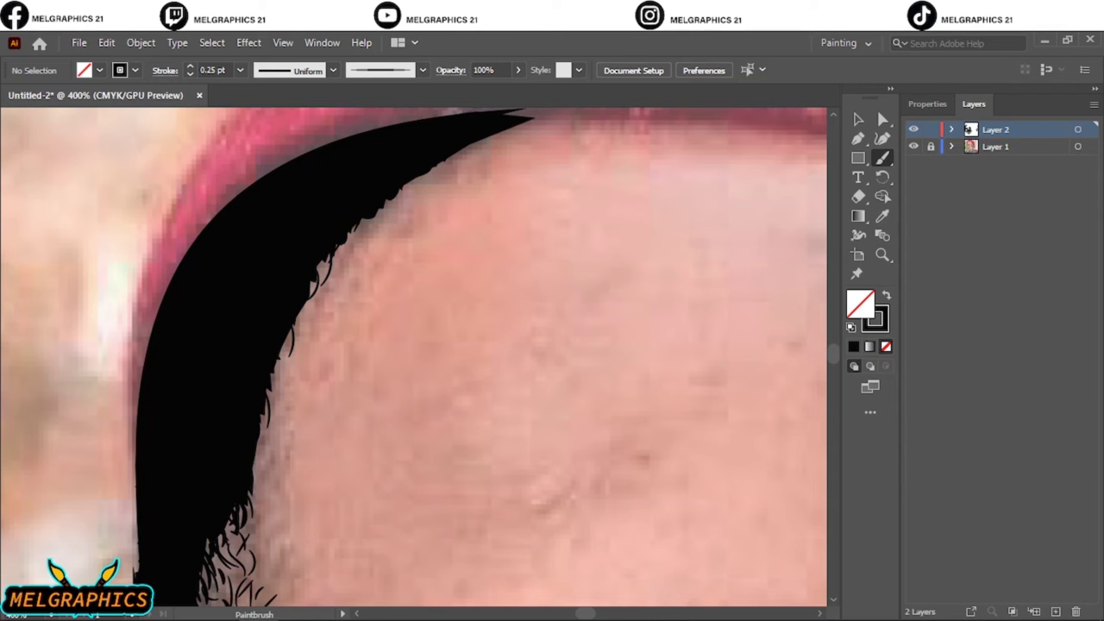
pyautogui.moveTo(446, 165); pyautogui.dragTo(502, 129)
pyautogui.moveTo(360, 204); pyautogui.dragTo(390, 203)
pyautogui.moveTo(430, 171); pyautogui.dragTo(450, 157)
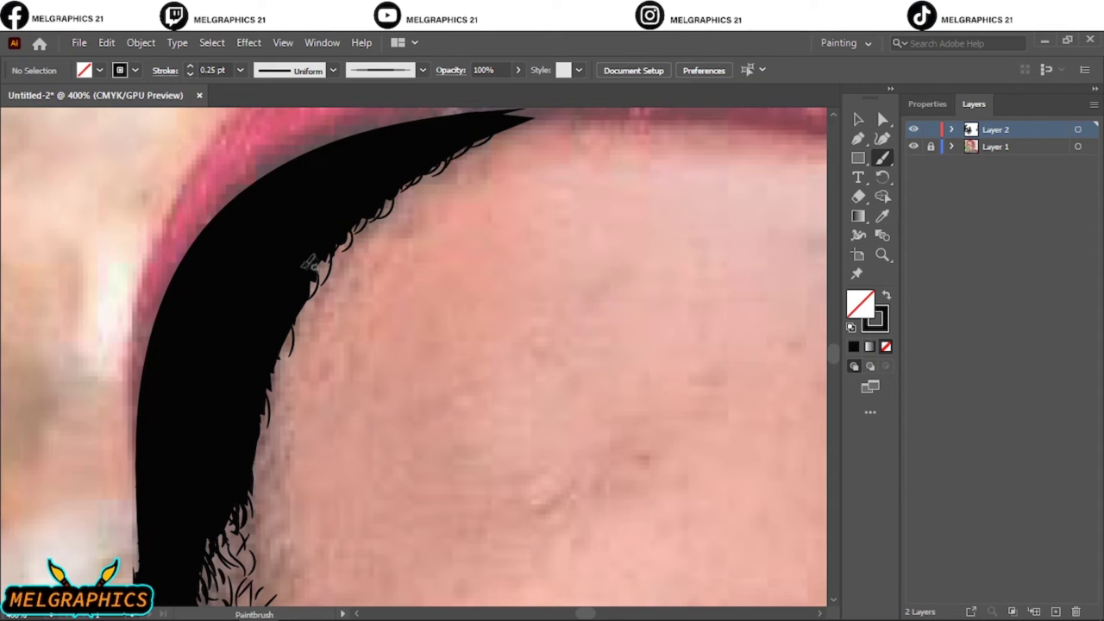
pyautogui.moveTo(256, 429); pyautogui.dragTo(257, 431)
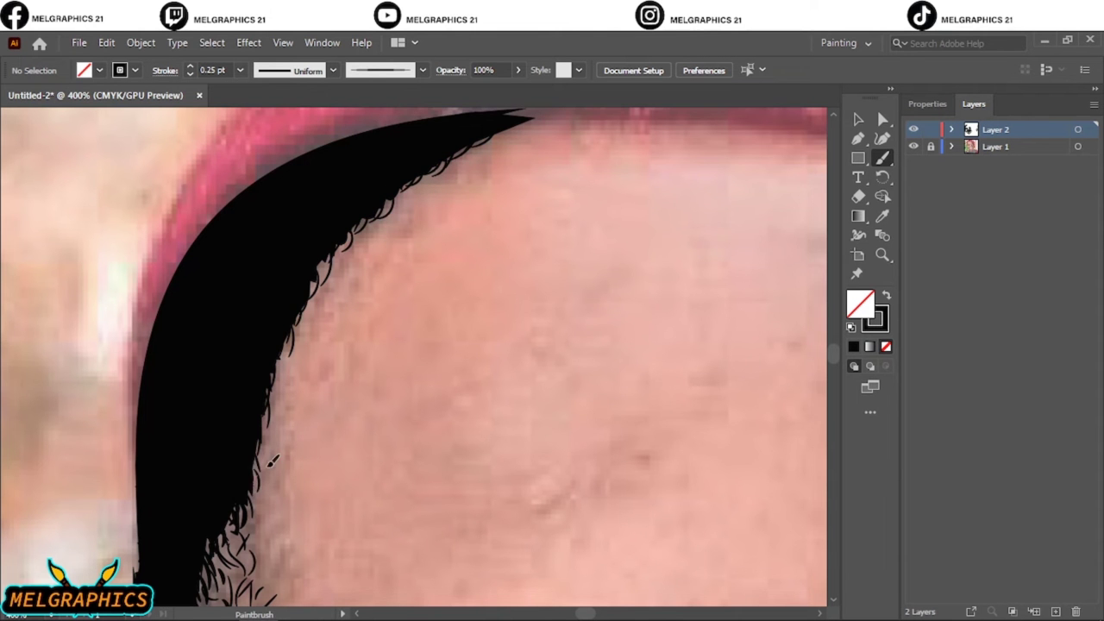
pyautogui.hotkey('ctrl', '0')
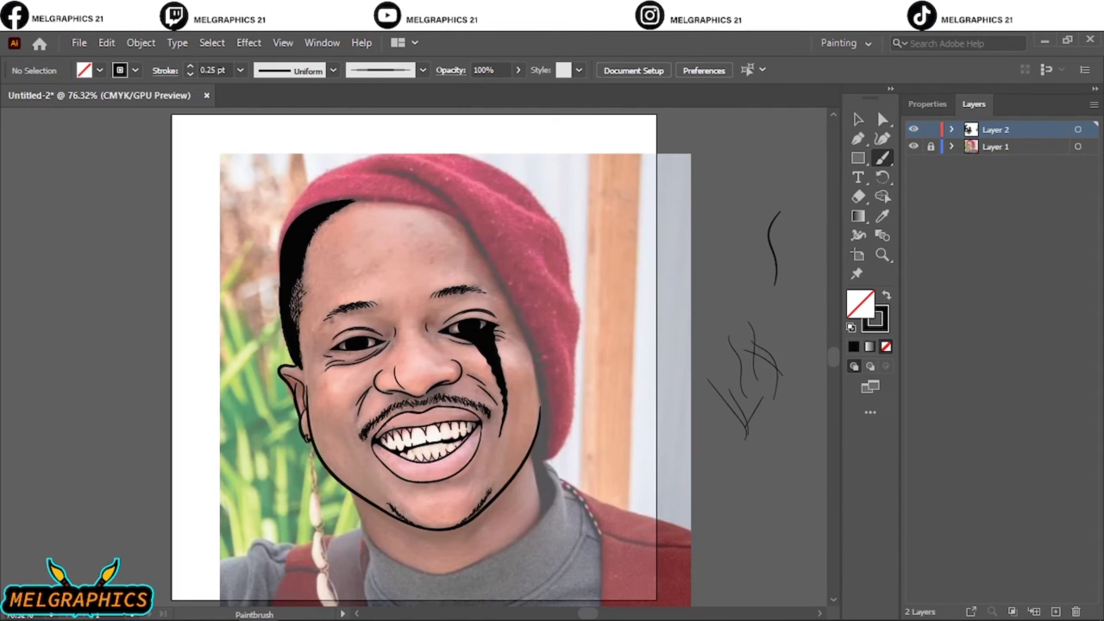
# Outline the beanie's lower edge above the hair with a black brush stroke
pyautogui.scroll(4, 259, 301)
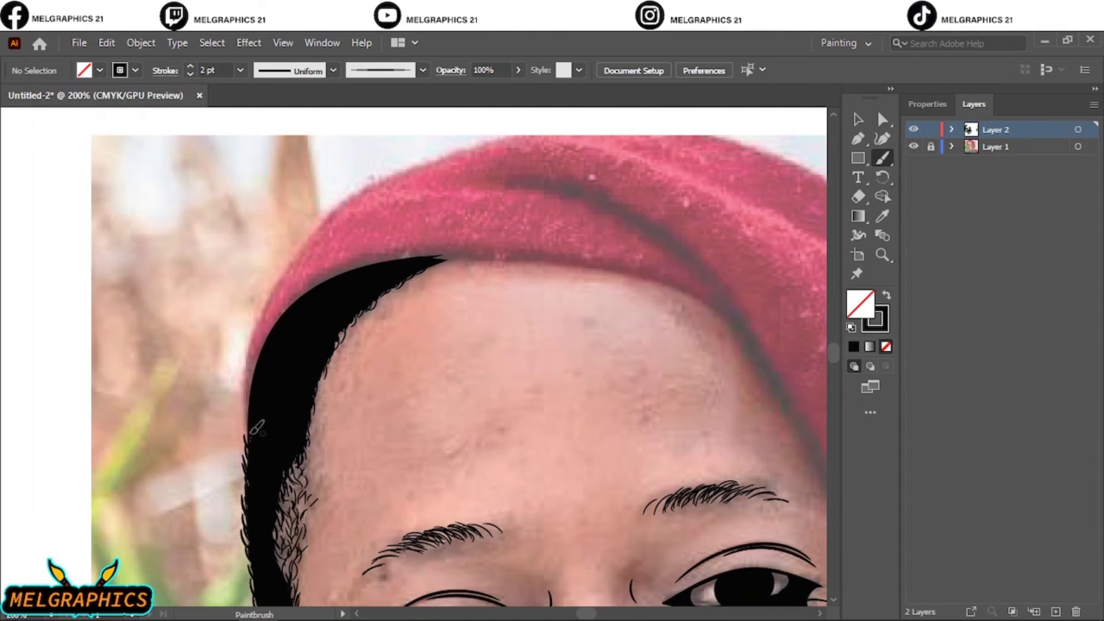
pyautogui.hotkey('ctrl', 'z')
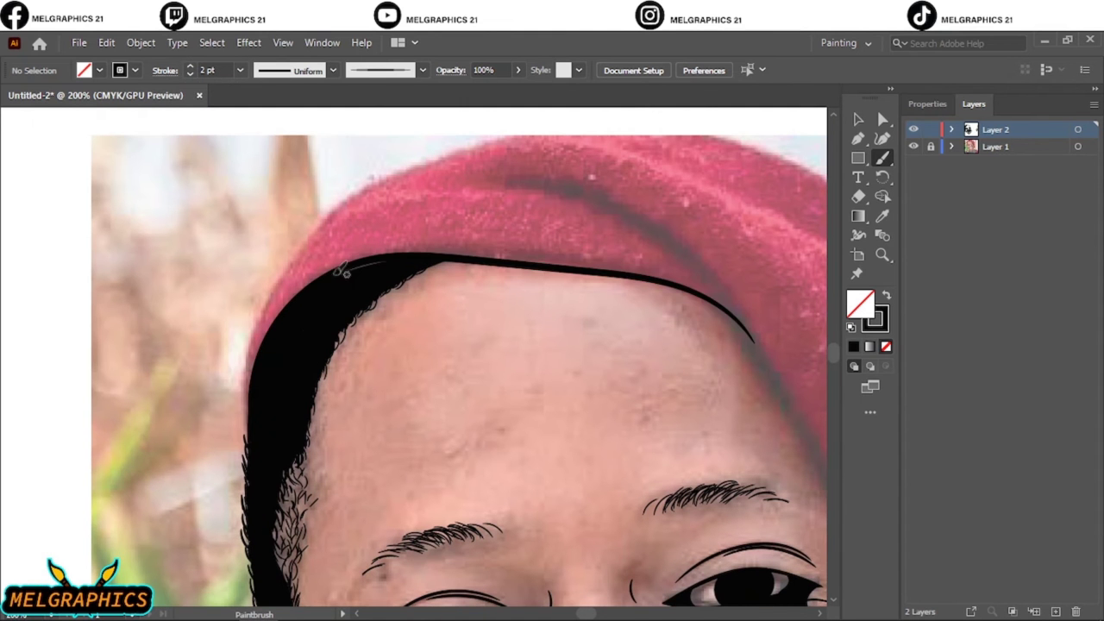
pyautogui.moveTo(259, 501); pyautogui.dragTo(450, 250)
pyautogui.moveTo(728, 304); pyautogui.dragTo(750, 310)
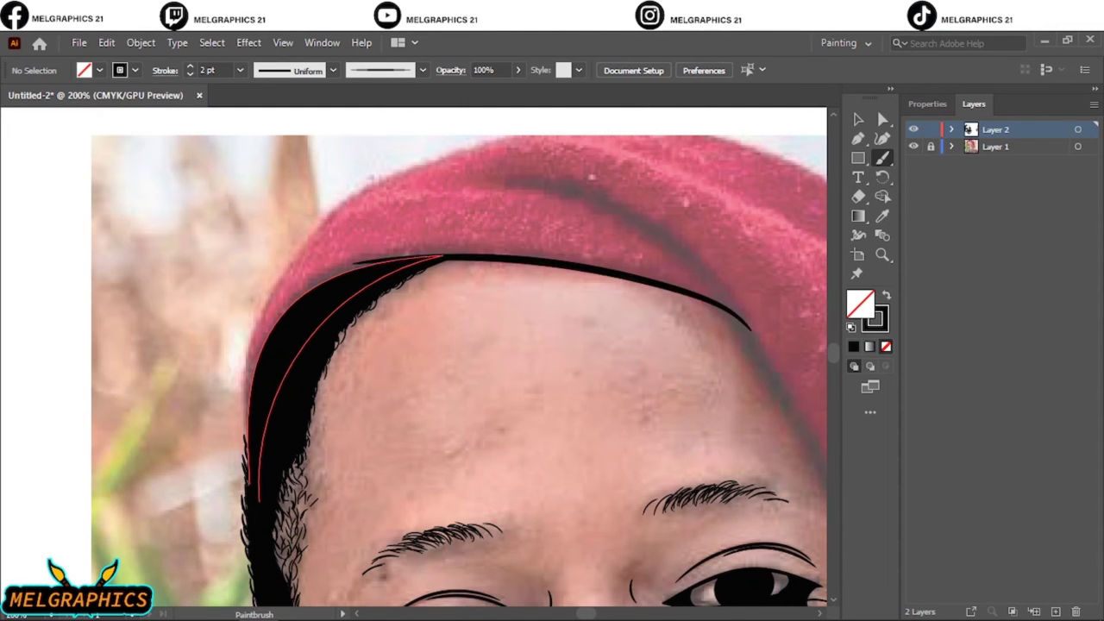
pyautogui.hotkey('ctrl', '+')
pyautogui.moveTo(368, 300); pyautogui.dragTo(369, 304)
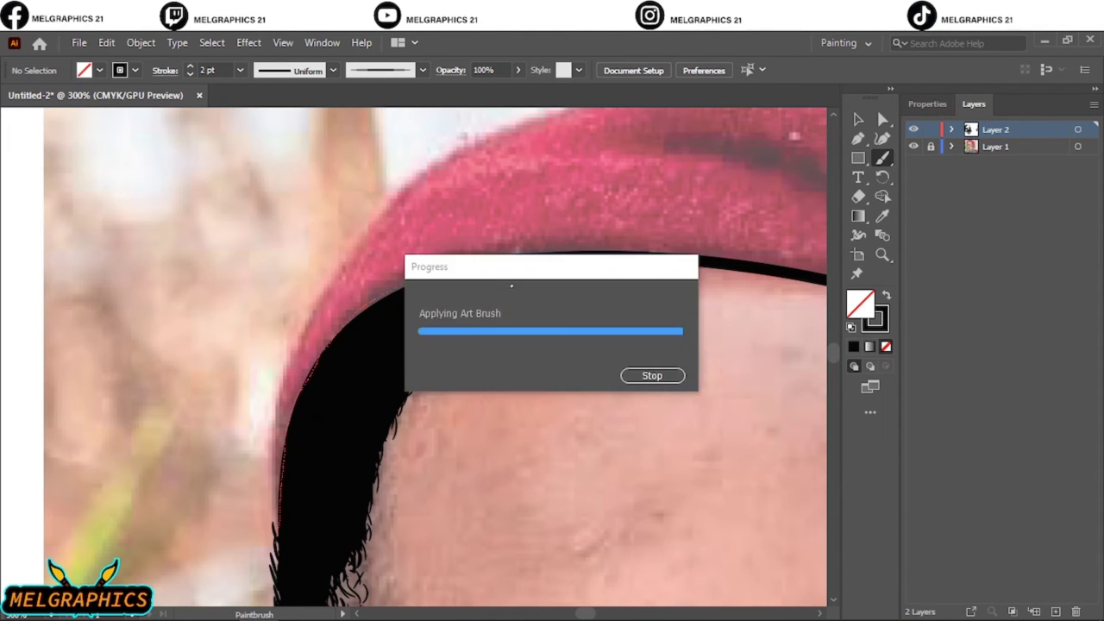
# Trace the beanie's top outline and the edge beside the cheek
pyautogui.moveTo(282, 483); pyautogui.dragTo(582, 174)
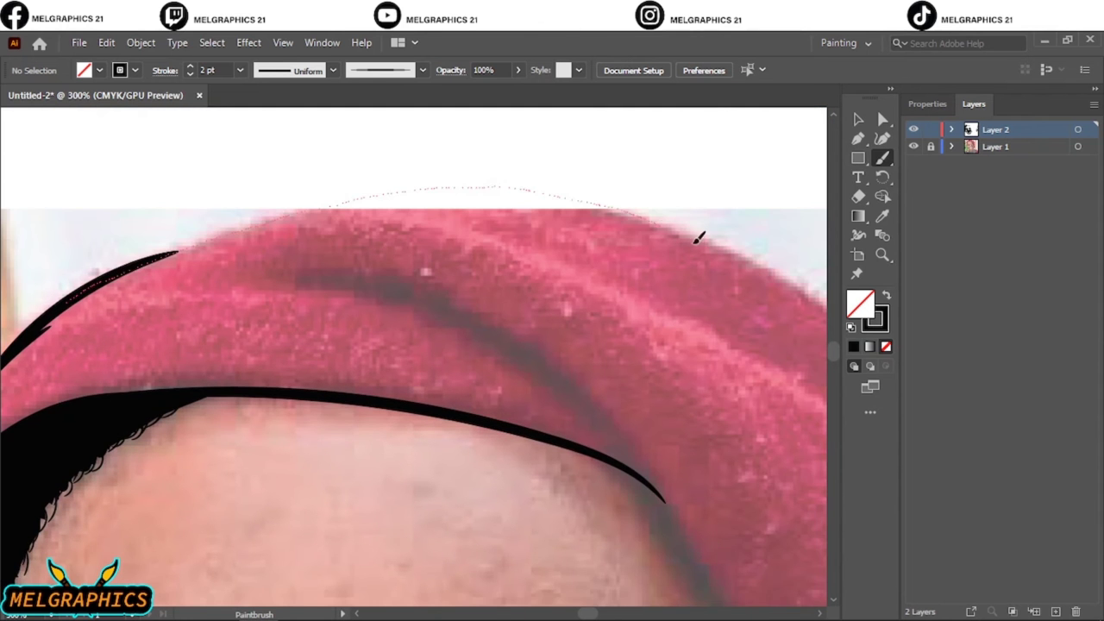
pyautogui.moveTo(699, 238); pyautogui.dragTo(700, 240)
pyautogui.hotkey('ctrl', '-')
pyautogui.hotkey('ctrl', '-')
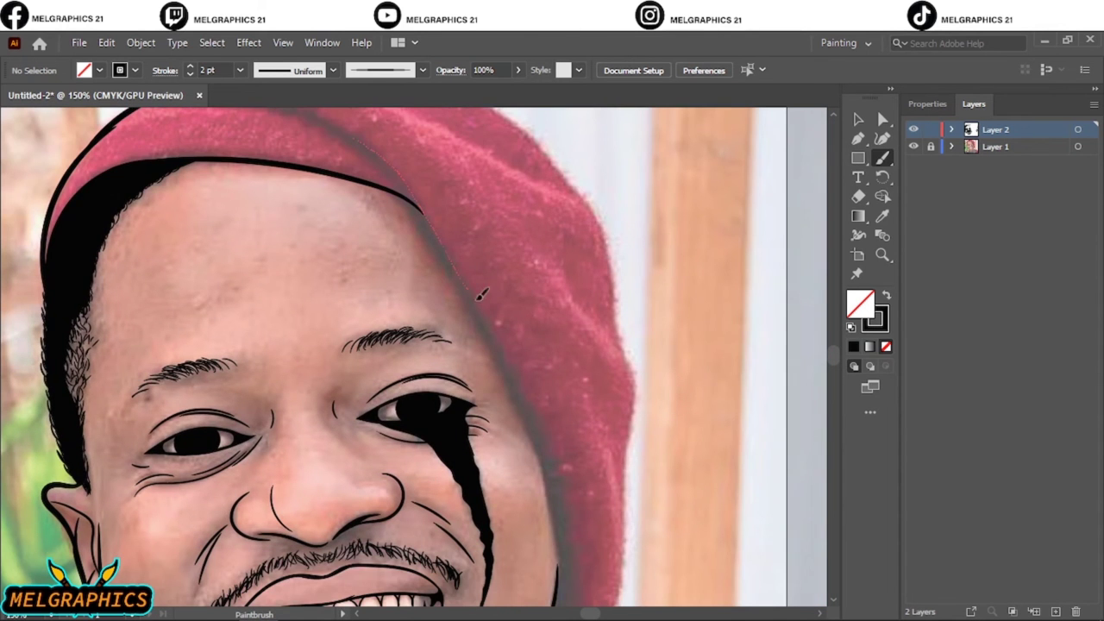
pyautogui.moveTo(565, 510); pyautogui.dragTo(582, 517)
pyautogui.hotkey('ctrl', '+')
pyautogui.hotkey('ctrl', '+')
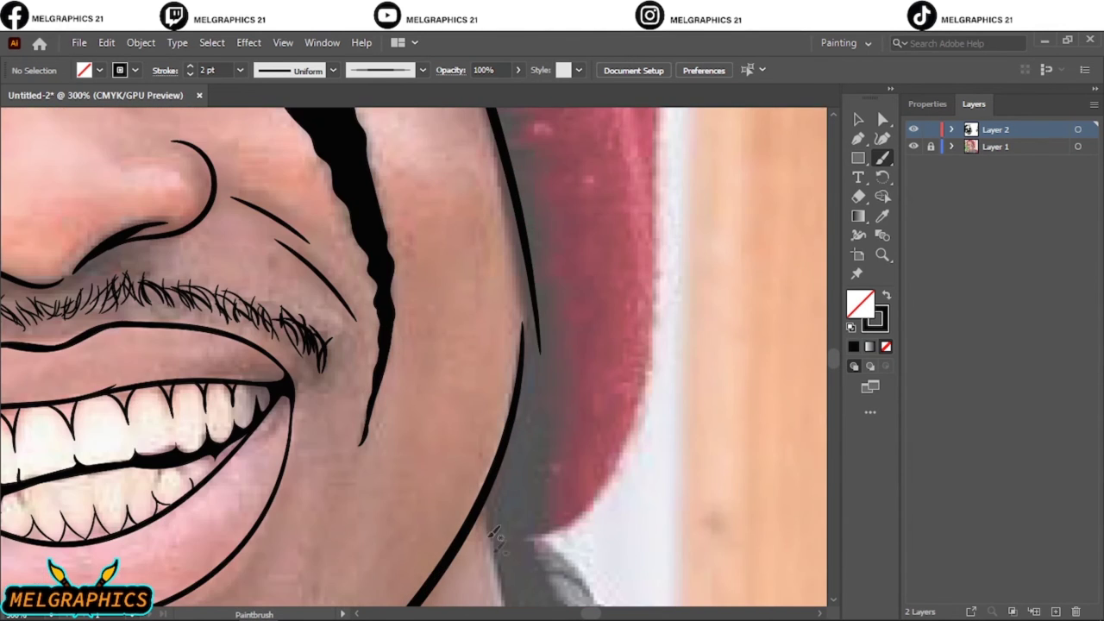
# Outline the beanie's edge beside the face and draw its right edge
pyautogui.scroll(5, 653, 345)
pyautogui.moveTo(643, 125); pyautogui.dragTo(669, 159)
pyautogui.scroll(6, 711, 294)
pyautogui.scroll(-10, 655, 314)
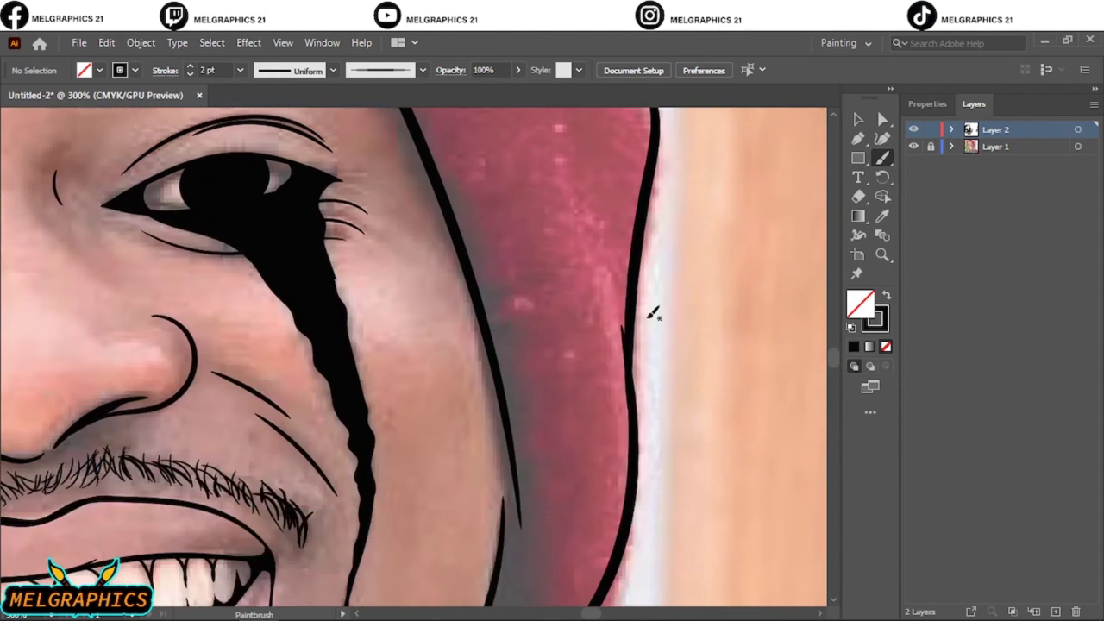
pyautogui.scroll(-1, 677, 379)
pyautogui.scroll(1, 680, 434)
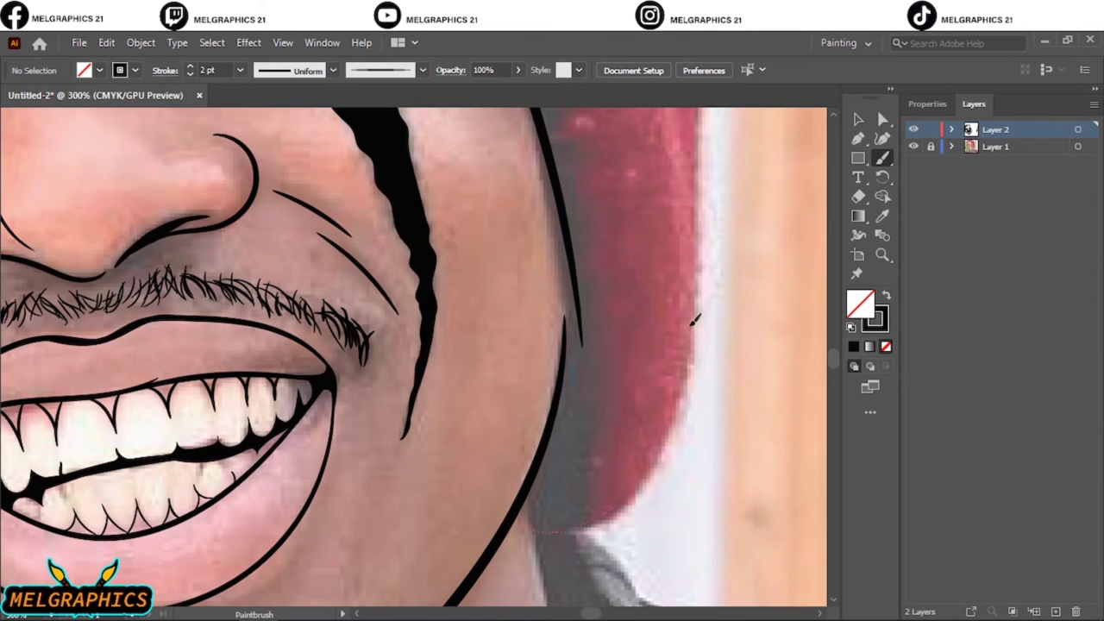
pyautogui.moveTo(694, 319); pyautogui.dragTo(688, 129)
pyautogui.scroll(6, 806, 237)
pyautogui.scroll(6, 720, 259)
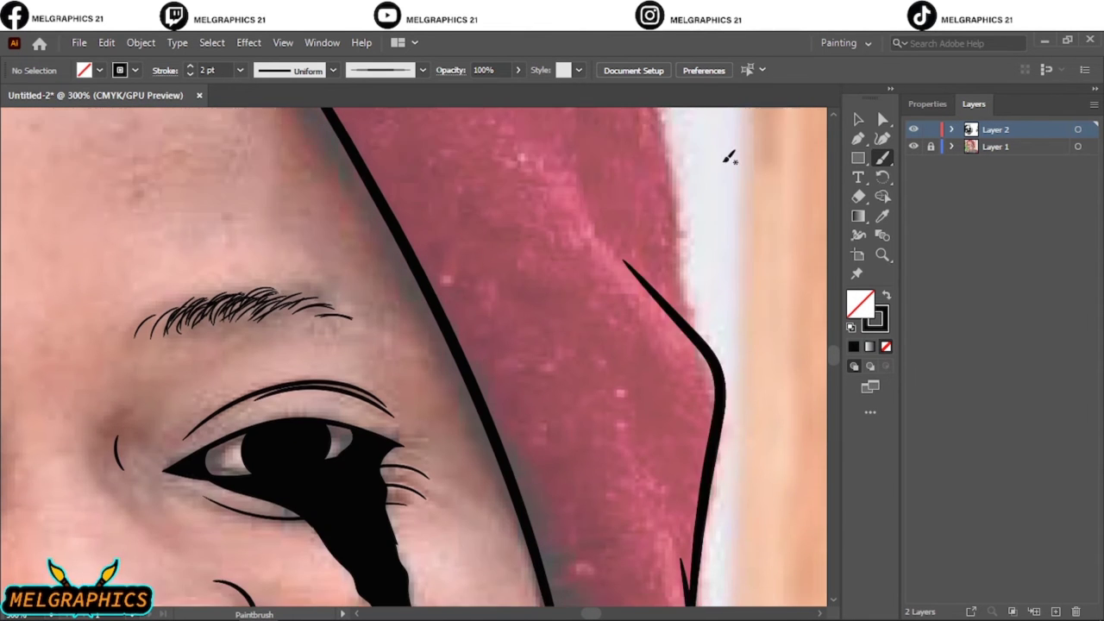
# Add a fold line across the beanie, then check it against the photo
pyautogui.moveTo(615, 369); pyautogui.dragTo(492, 210)
pyautogui.hotkey('ctrl', 'z')
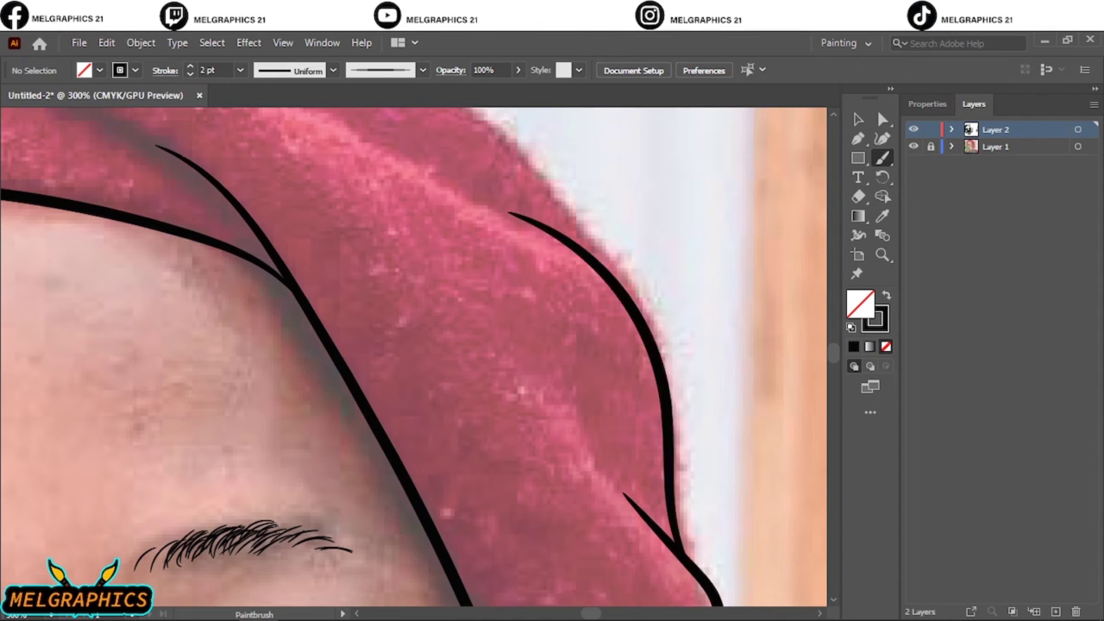
pyautogui.scroll(3, 627, 278)
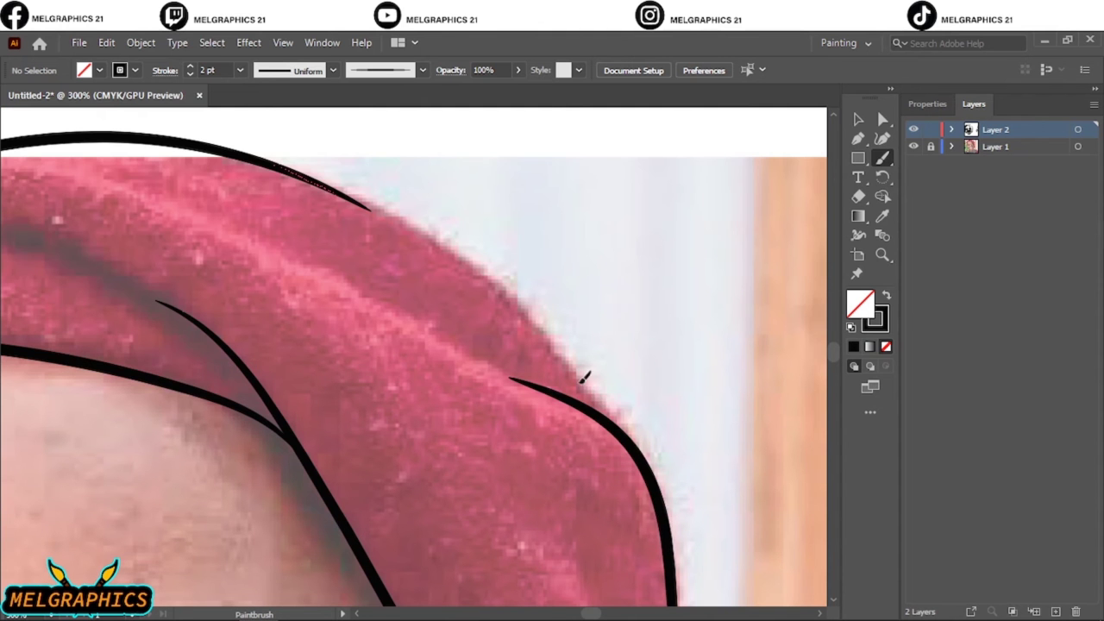
pyautogui.moveTo(583, 378); pyautogui.dragTo(371, 207)
pyautogui.hotkey('ctrl', '0')
pyautogui.click(913, 147)
# Draw black-filled pencil shapes along the beanie's crease and edge lines
pyautogui.press('n')
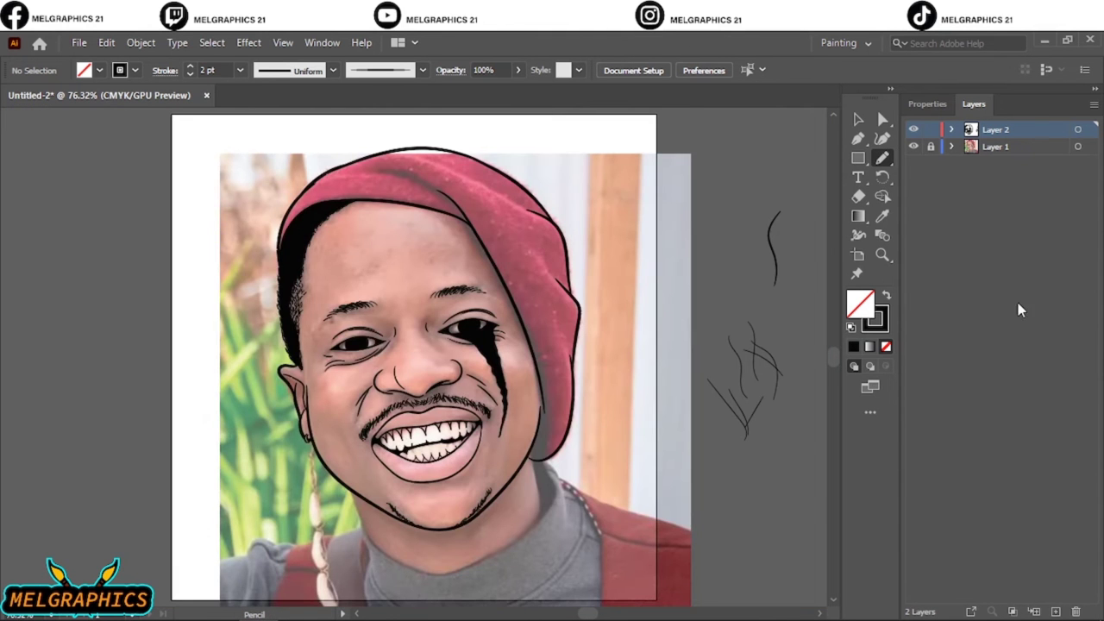
pyautogui.hotkey('shift', 'x')
pyautogui.scroll(5, 604, 423)
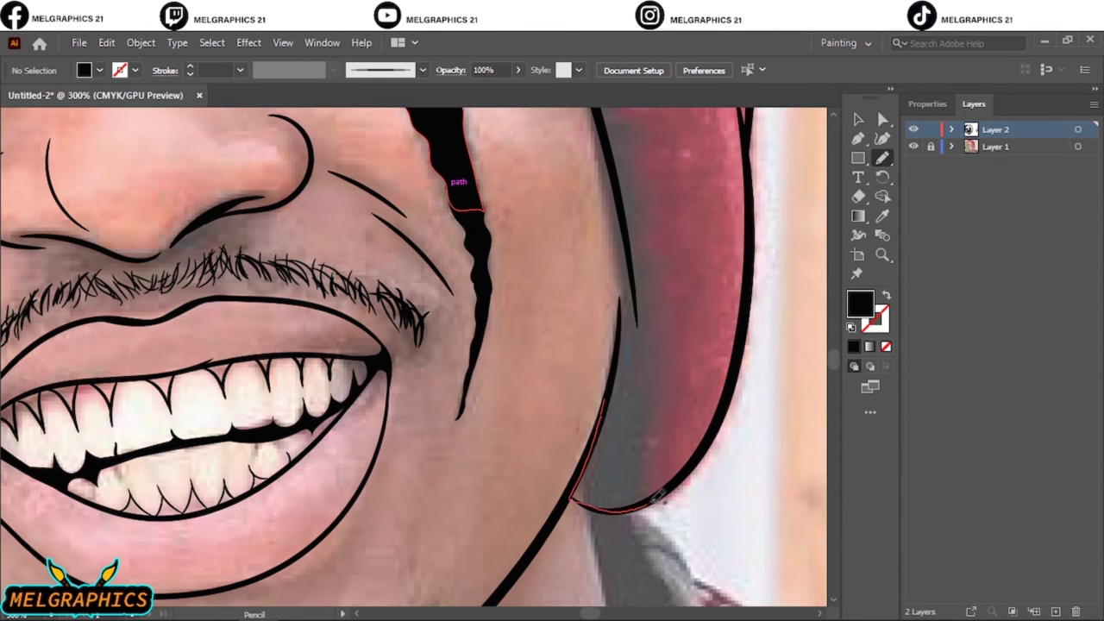
pyautogui.moveTo(623, 298); pyautogui.dragTo(609, 164)
pyautogui.scroll(3, 621, 345)
pyautogui.moveTo(634, 478); pyautogui.dragTo(662, 556)
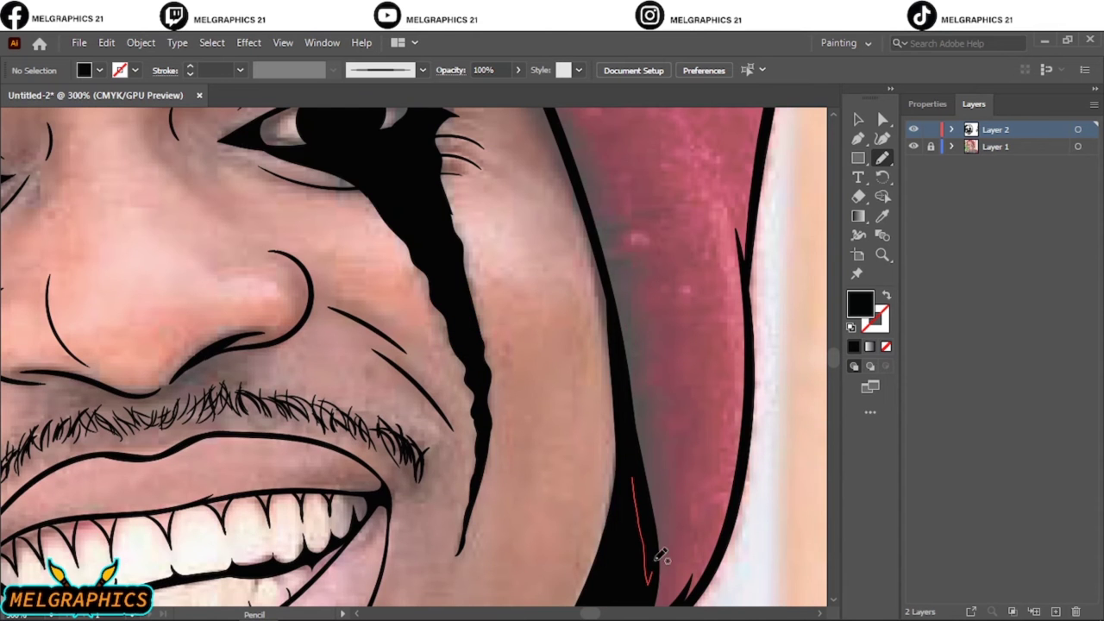
pyautogui.moveTo(601, 257); pyautogui.dragTo(618, 437)
pyautogui.scroll(5, 632, 550)
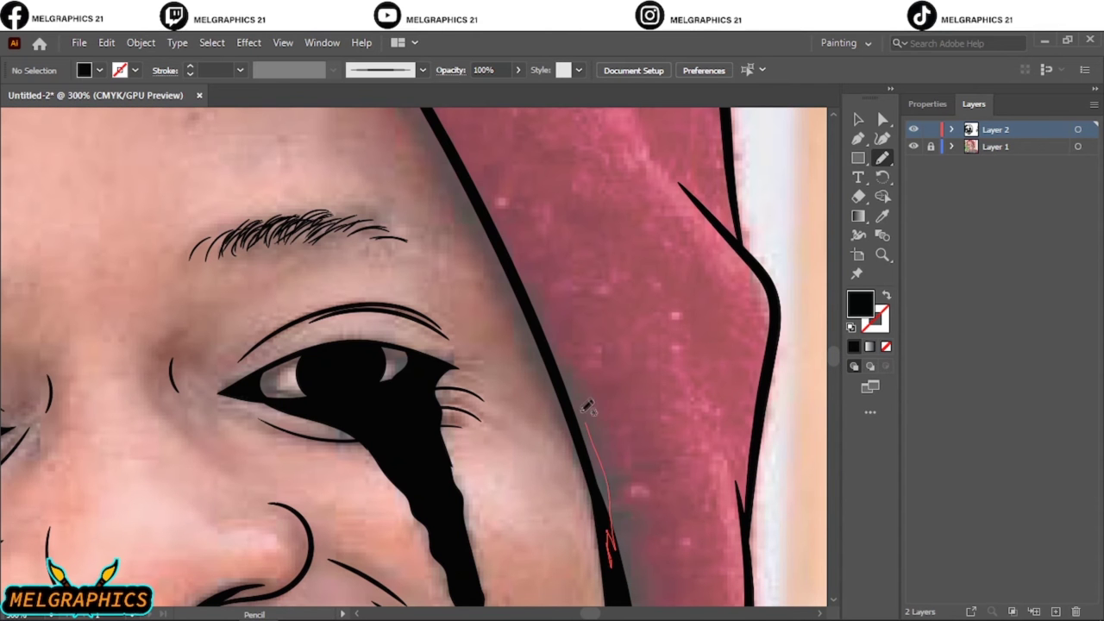
pyautogui.moveTo(524, 322); pyautogui.dragTo(575, 453)
pyautogui.moveTo(619, 589); pyautogui.dragTo(617, 595)
pyautogui.scroll(5, 545, 326)
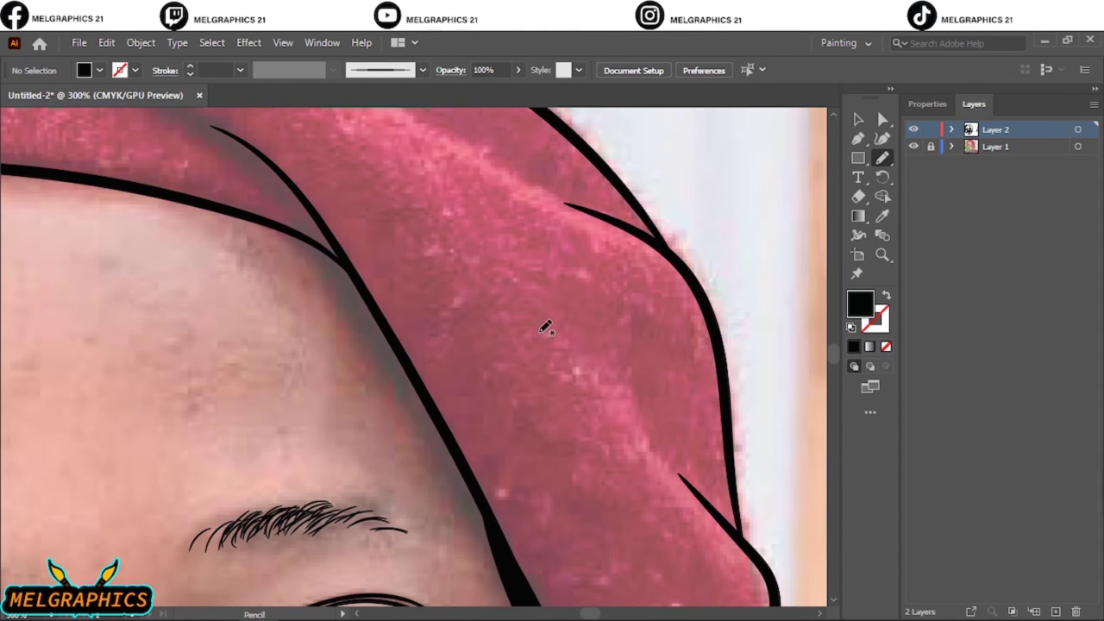
pyautogui.moveTo(369, 291); pyautogui.dragTo(269, 222)
pyautogui.hotkey('ctrl', '0')
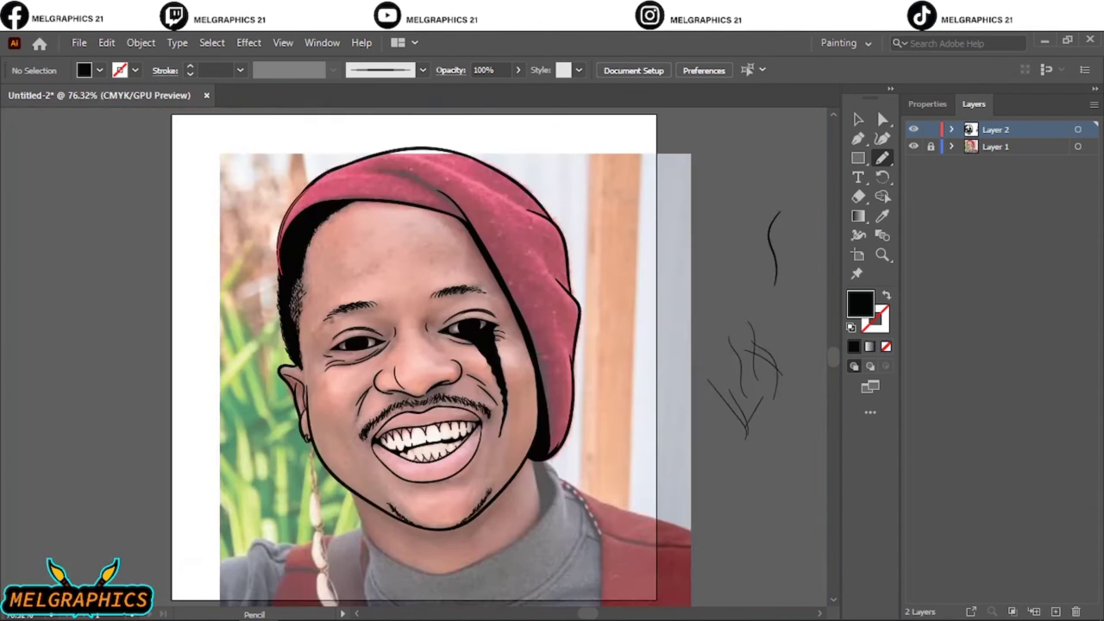
# Thicken the beanie brim line with a filled shape, then hide the reference photo
pyautogui.scroll(4, 444, 165)
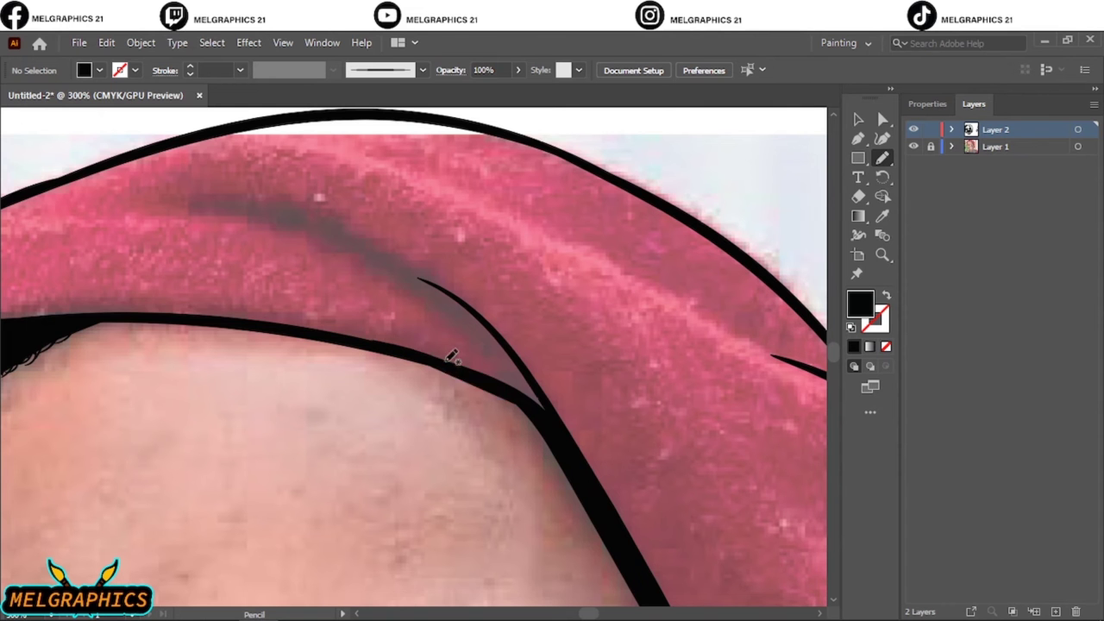
pyautogui.moveTo(557, 424); pyautogui.dragTo(390, 340)
pyautogui.moveTo(399, 267); pyautogui.dragTo(547, 432)
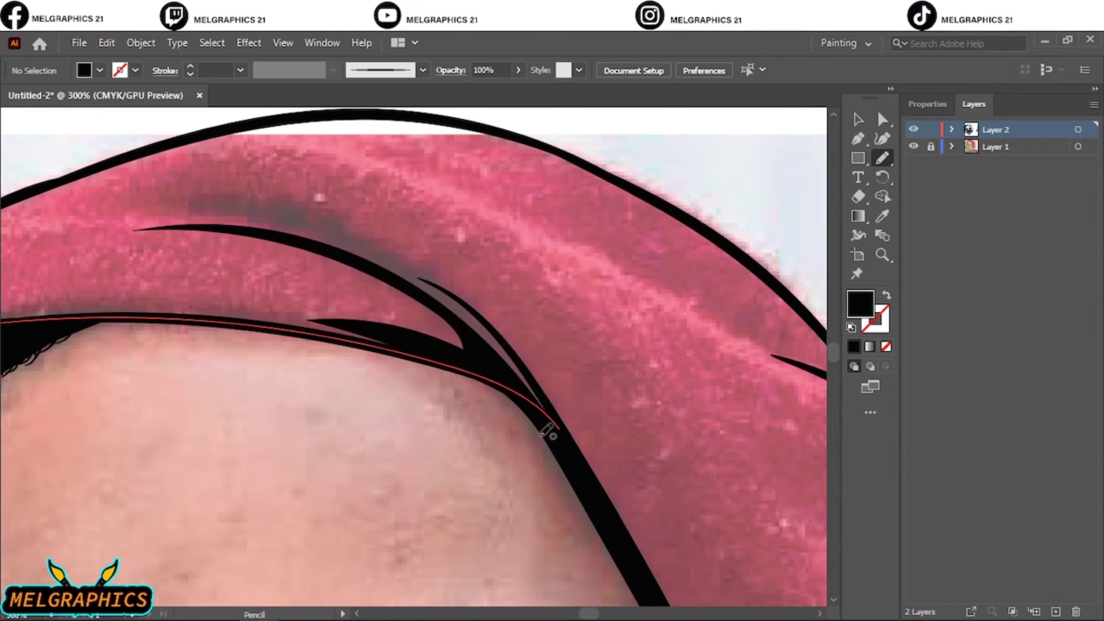
pyautogui.hotkey('ctrl', '0')
pyautogui.click(913, 146)
pyautogui.scroll(2, 590, 330)
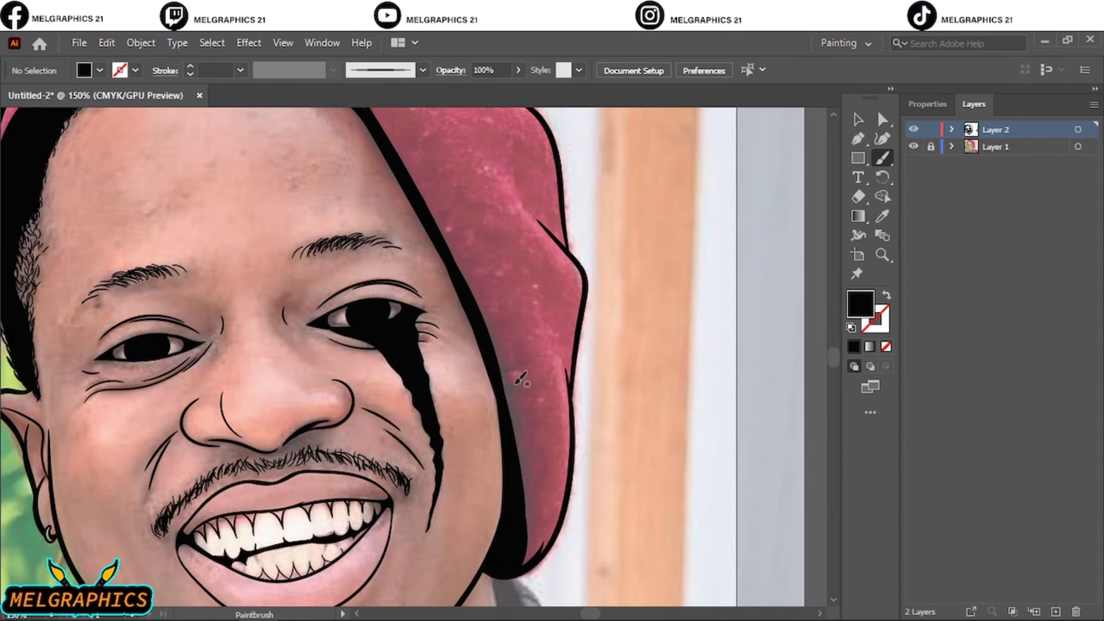
pyautogui.hotkey('shift', 'x')
pyautogui.scroll(4, 584, 233)
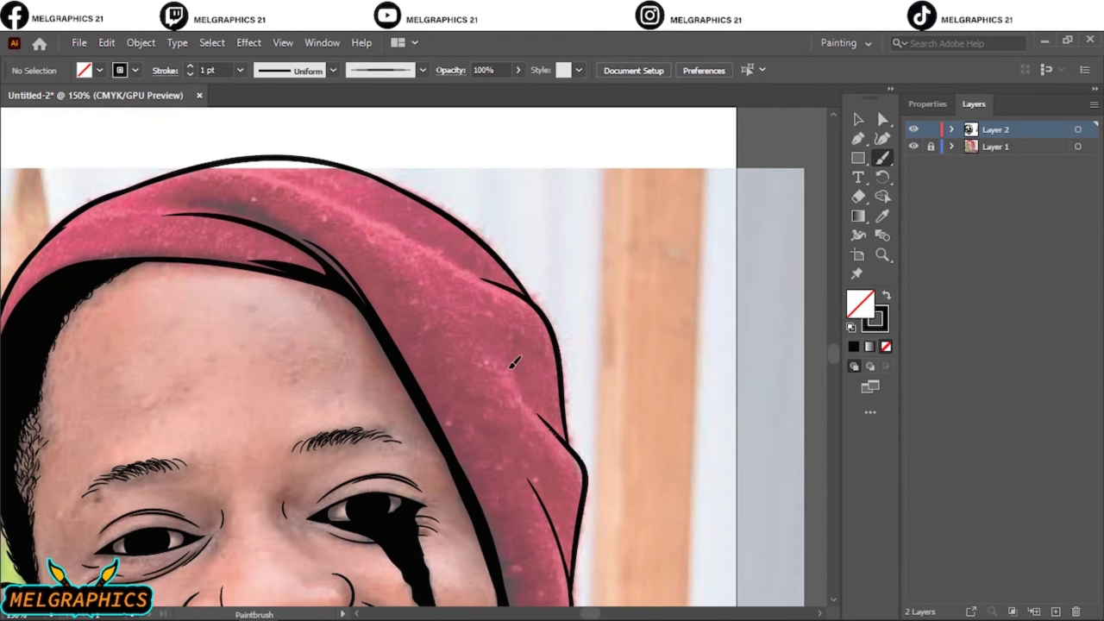
pyautogui.hotkey('ctrl', '0')
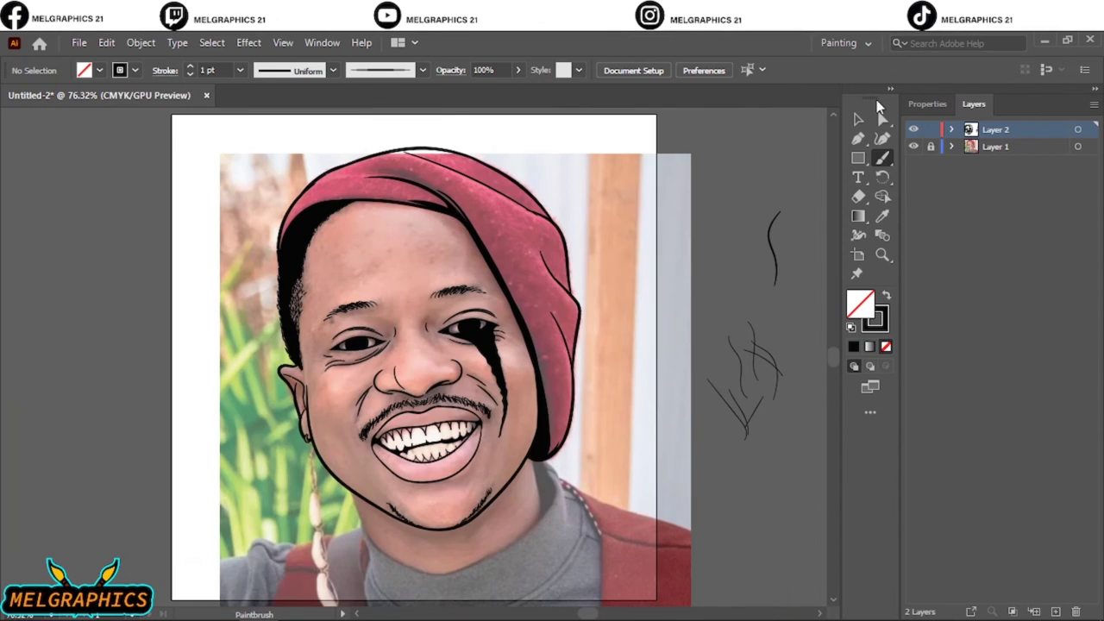
pyautogui.click(913, 147)
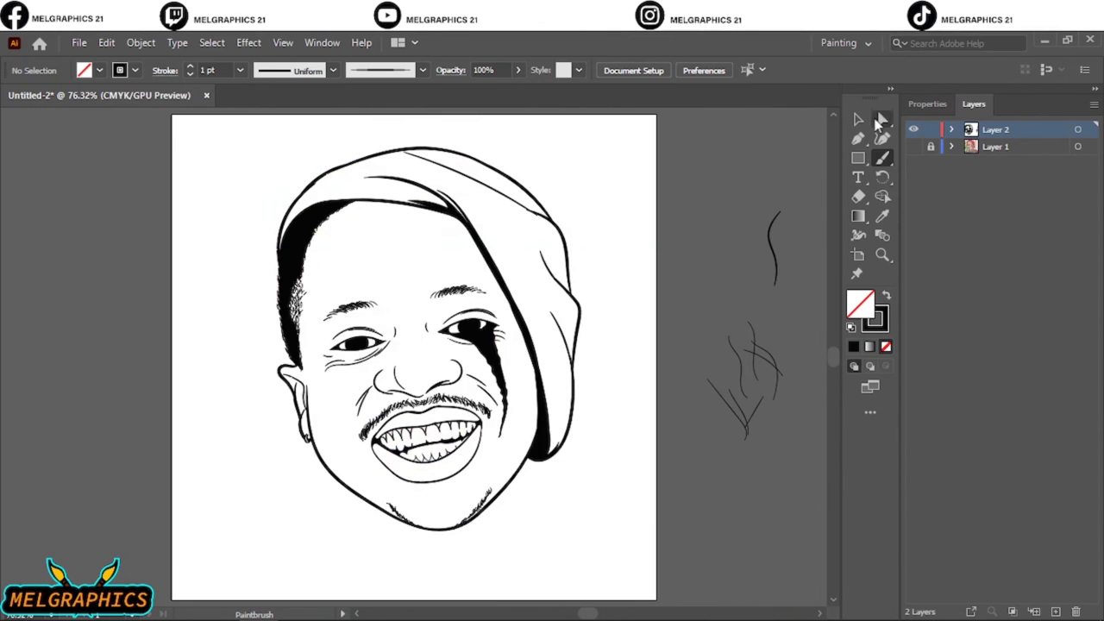
# Select all the brushed line art and apply Object > Expand Appearance
pyautogui.click(858, 119)
pyautogui.moveTo(320, 128); pyautogui.dragTo(616, 593)
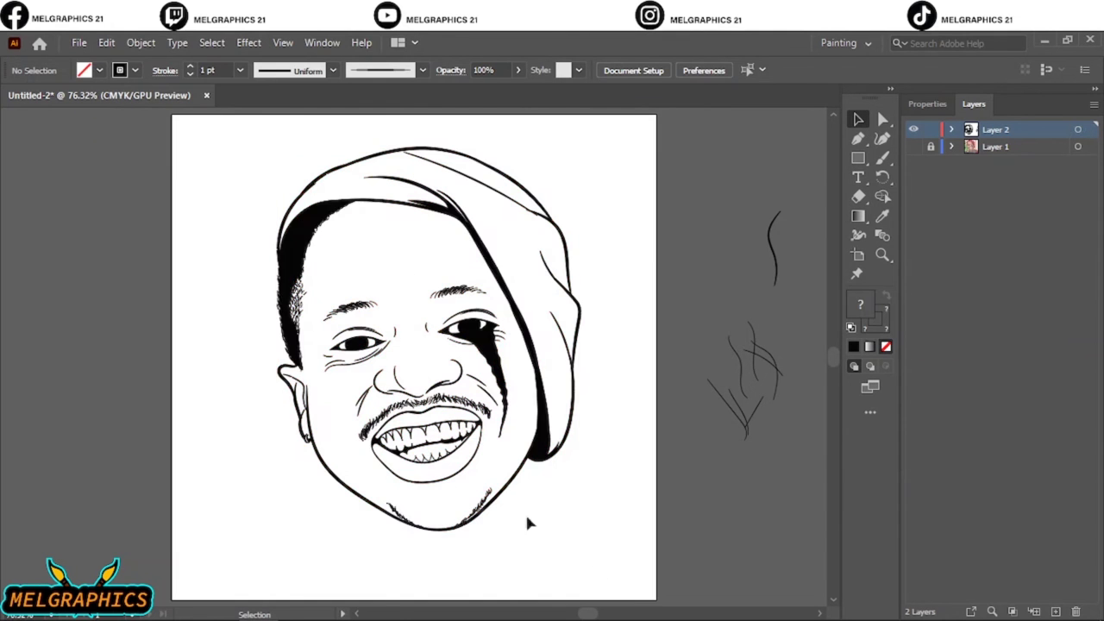
pyautogui.click(140, 42)
pyautogui.click(172, 250)
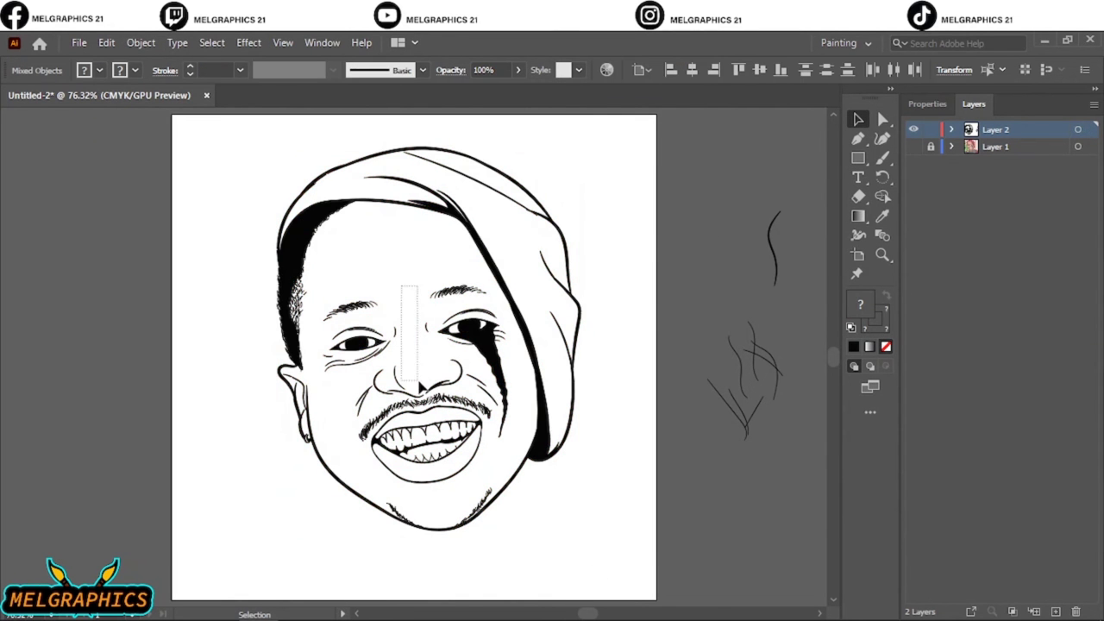
# Select all the artwork, then pick out the grouped line art on the face
pyautogui.hotkey('ctrl', 'shift', 'a')
pyautogui.hotkey('ctrl', '=')
pyautogui.hotkey('ctrl', '=')
pyautogui.hotkey('ctrl', '-')
pyautogui.hotkey('ctrl', 'a')
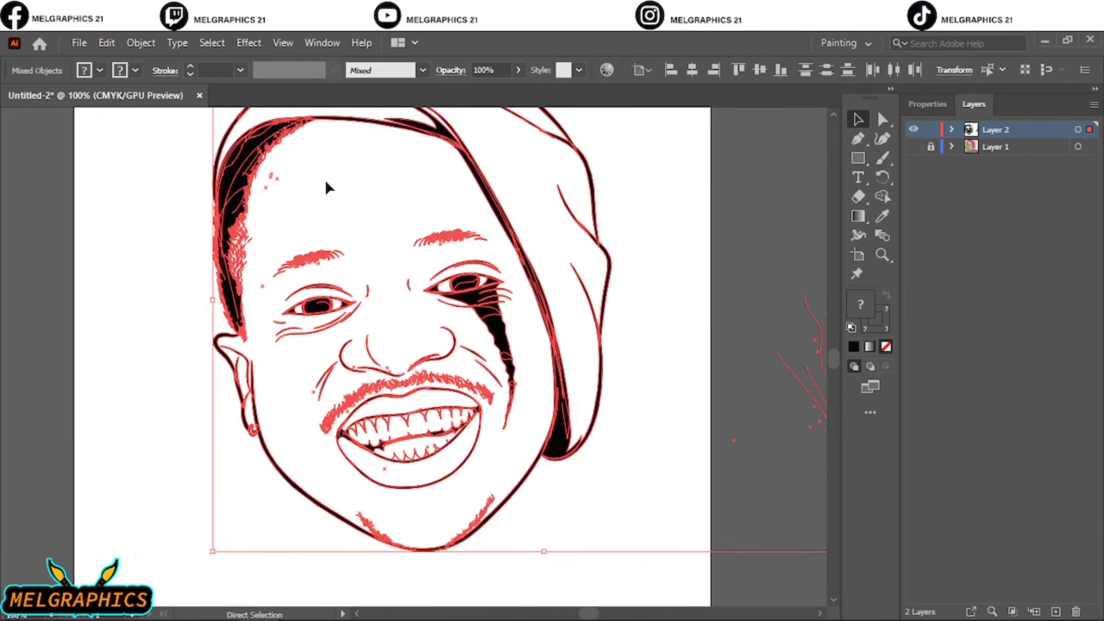
pyautogui.click(289, 370)
pyautogui.hotkey('ctrl', '=')
pyautogui.hotkey('ctrl', '=')
pyautogui.click(486, 265)
# Reselect the line-art group and lock the duplicated Layer 2 copy layer
pyautogui.hotkey('ctrl', 'shift', 'a')
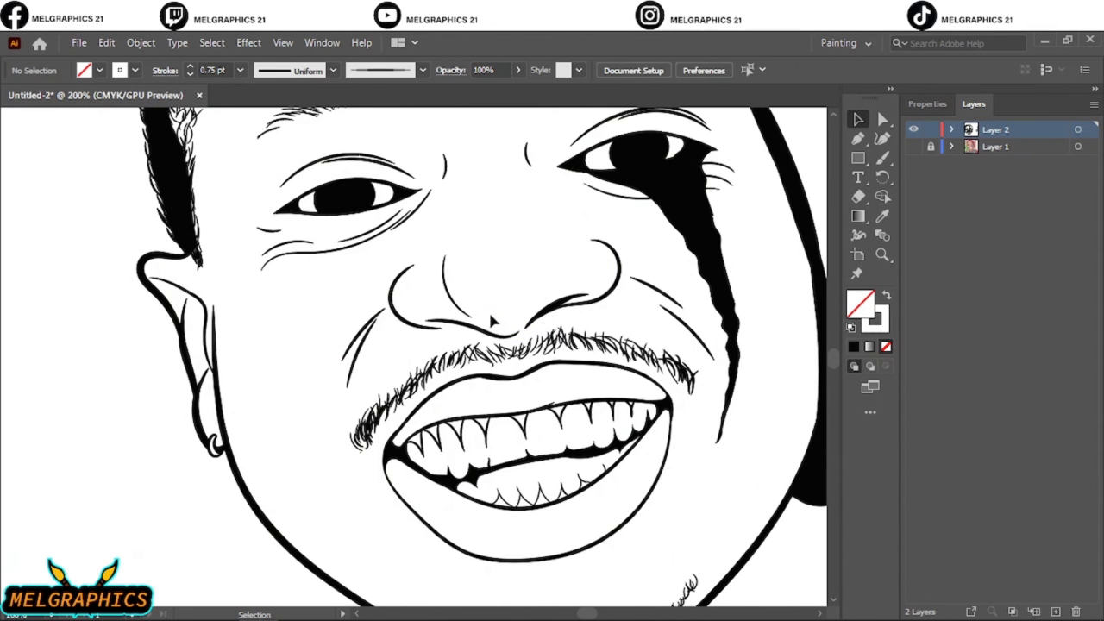
pyautogui.moveTo(374, 242); pyautogui.dragTo(463, 522)
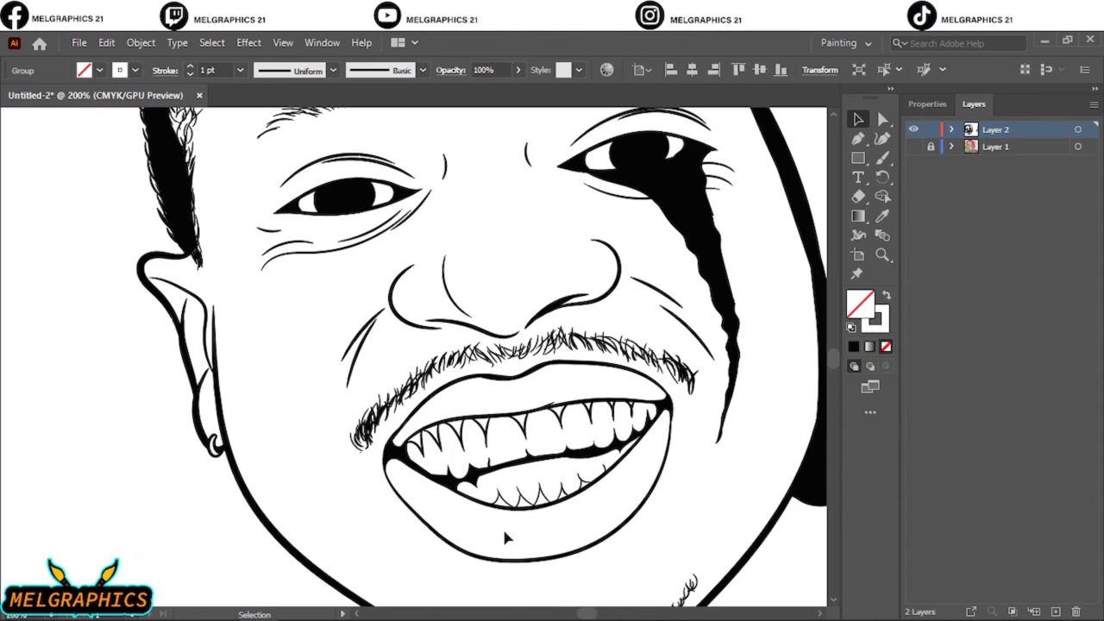
pyautogui.hotkey('ctrl', '0')
pyautogui.hotkey('ctrl', 'a')
pyautogui.click(685, 213)
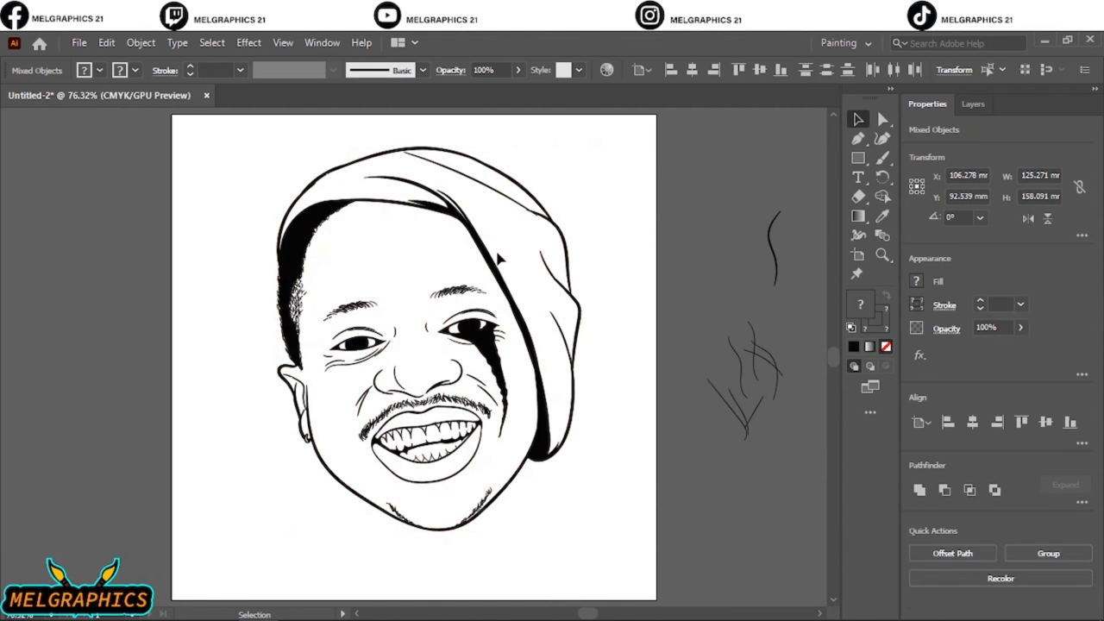
pyautogui.click(500, 253)
pyautogui.click(973, 103)
pyautogui.click(930, 129)
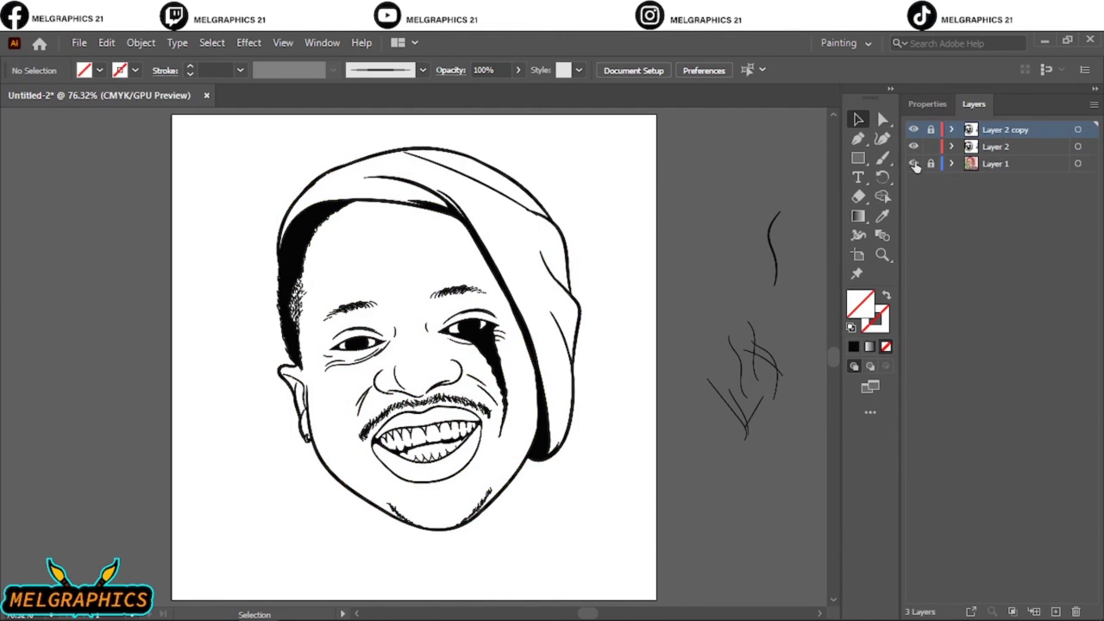
# Lock the line-art copy layer and draw an orange rectangle over the portrait on Layer 2
pyautogui.click(853, 345)
pyautogui.doubleClick(860, 303)
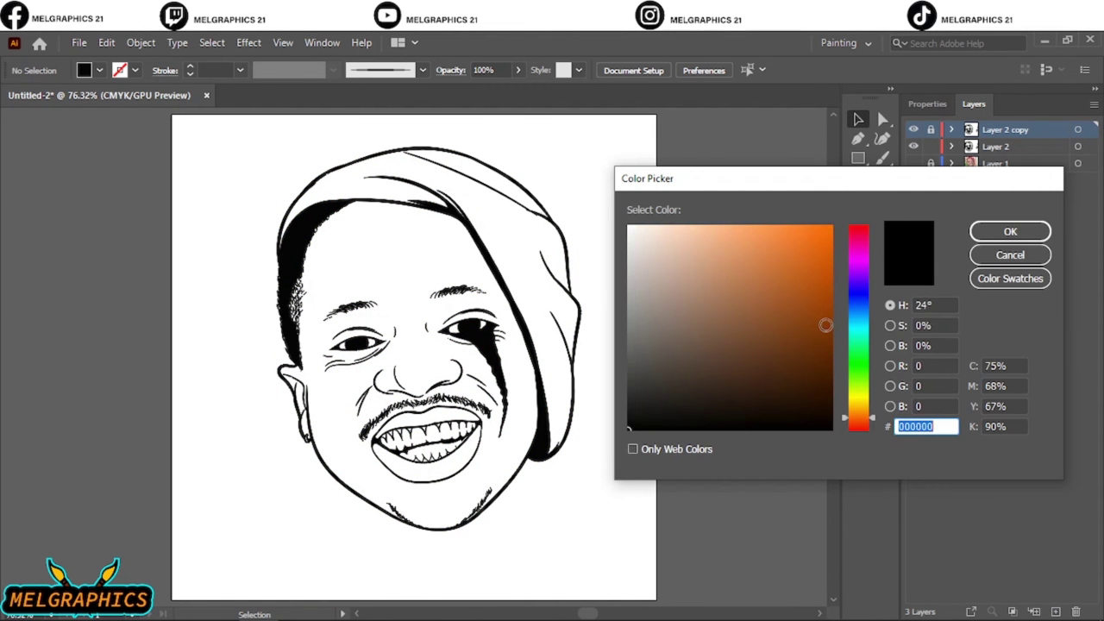
pyautogui.click(770, 247)
pyautogui.click(1010, 231)
pyautogui.click(859, 157)
pyautogui.click(995, 147)
pyautogui.moveTo(217, 138); pyautogui.dragTo(618, 551)
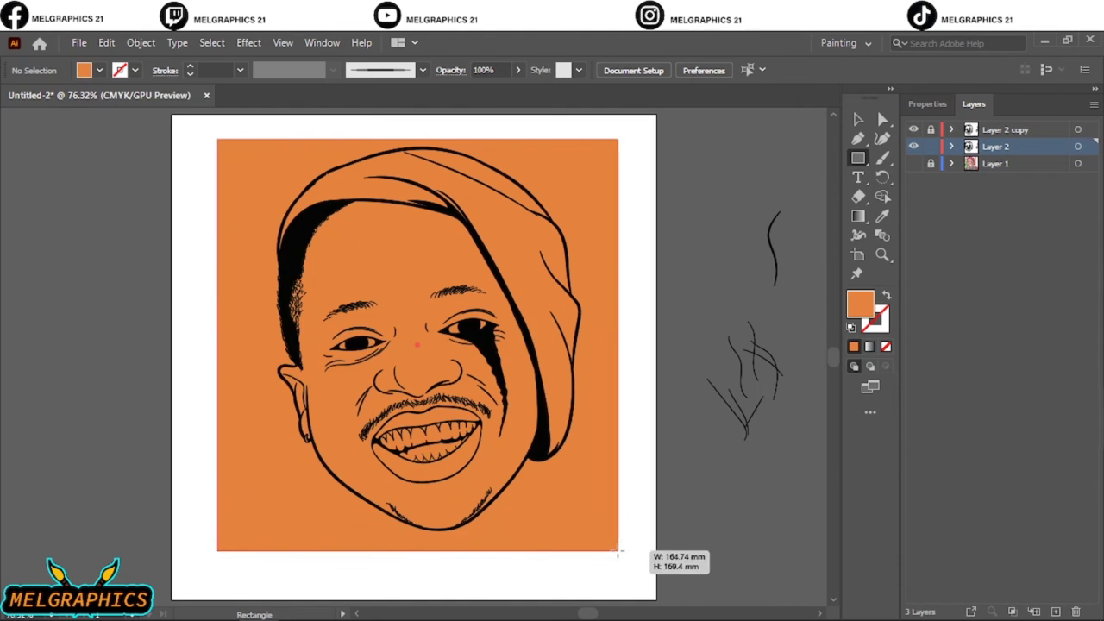
# Use Adjust Color Balance to brighten and redden the rectangle's orange, lowering cyan and black
pyautogui.click(106, 42)
pyautogui.click(425, 367)
pyautogui.click(685, 432)
pyautogui.moveTo(812, 277); pyautogui.dragTo(816, 302)
pyautogui.moveTo(811, 252); pyautogui.dragTo(805, 253)
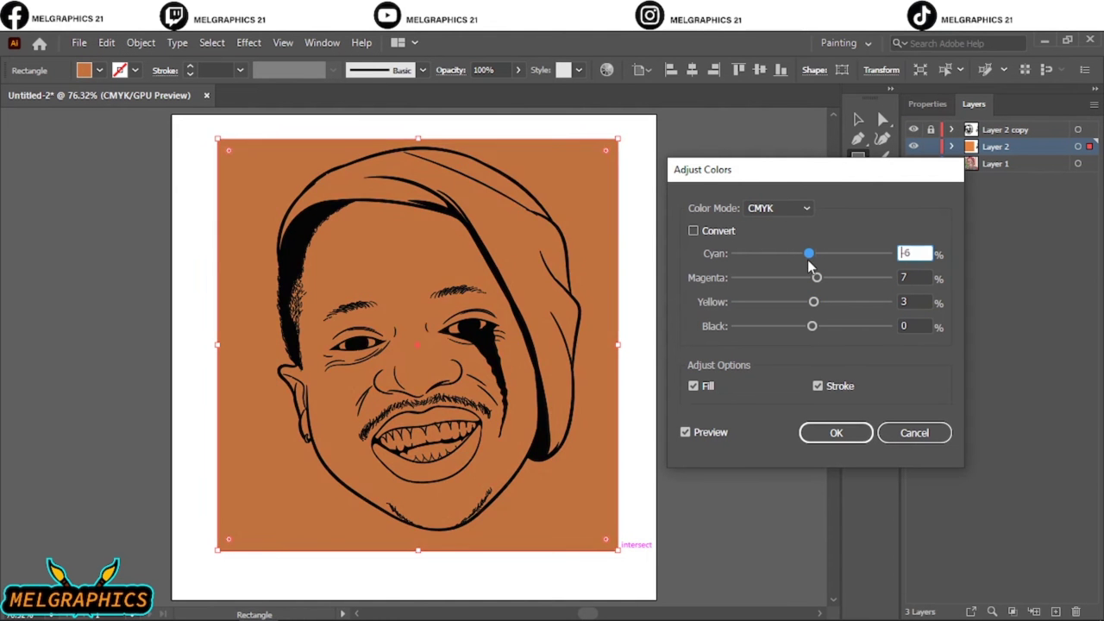
pyautogui.moveTo(811, 326); pyautogui.dragTo(809, 326)
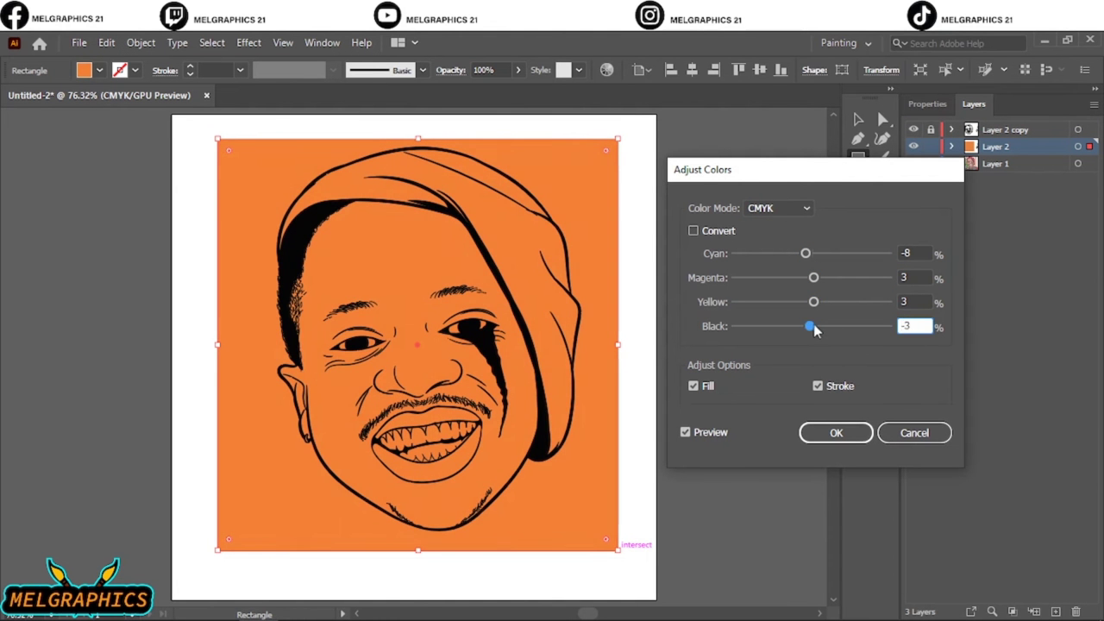
pyautogui.moveTo(806, 252)
pyautogui.mouseDown()
pyautogui.moveTo(822, 277)
pyautogui.moveTo(807, 302)
pyautogui.moveTo(805, 253)
pyautogui.moveTo(815, 253)
pyautogui.moveTo(805, 253)
pyautogui.moveTo(817, 276)
pyautogui.mouseUp()
pyautogui.moveTo(808, 302); pyautogui.dragTo(815, 305)
pyautogui.click(836, 432)
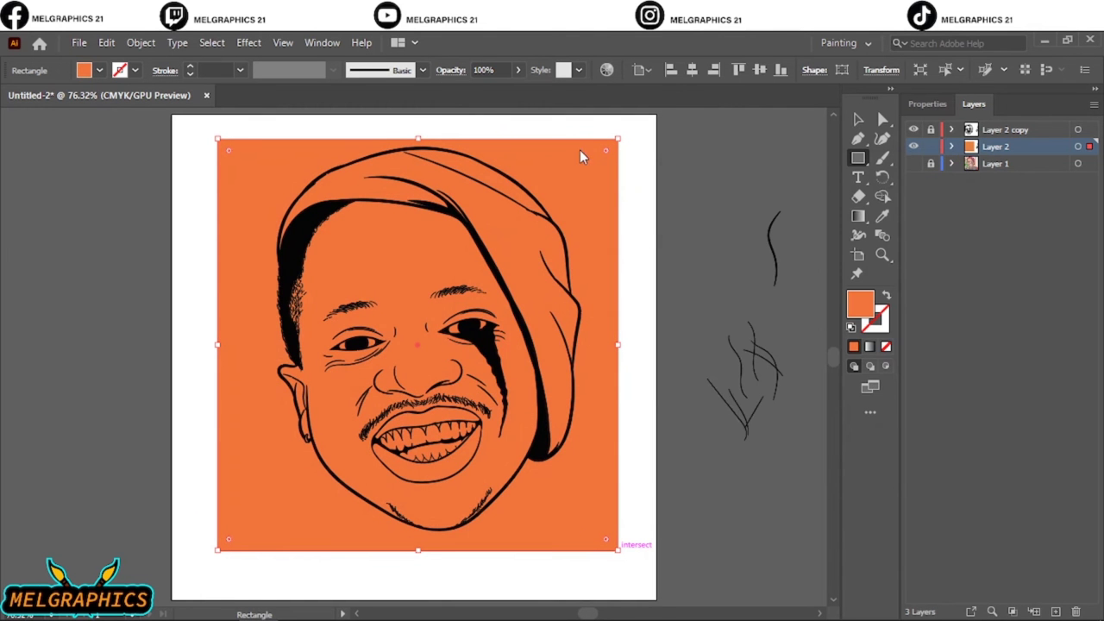
# Select the line-art group and enter isolation mode to edit its parts
pyautogui.rightClick(584, 168)
pyautogui.press('v')
pyautogui.hotkey('ctrl', 'a')
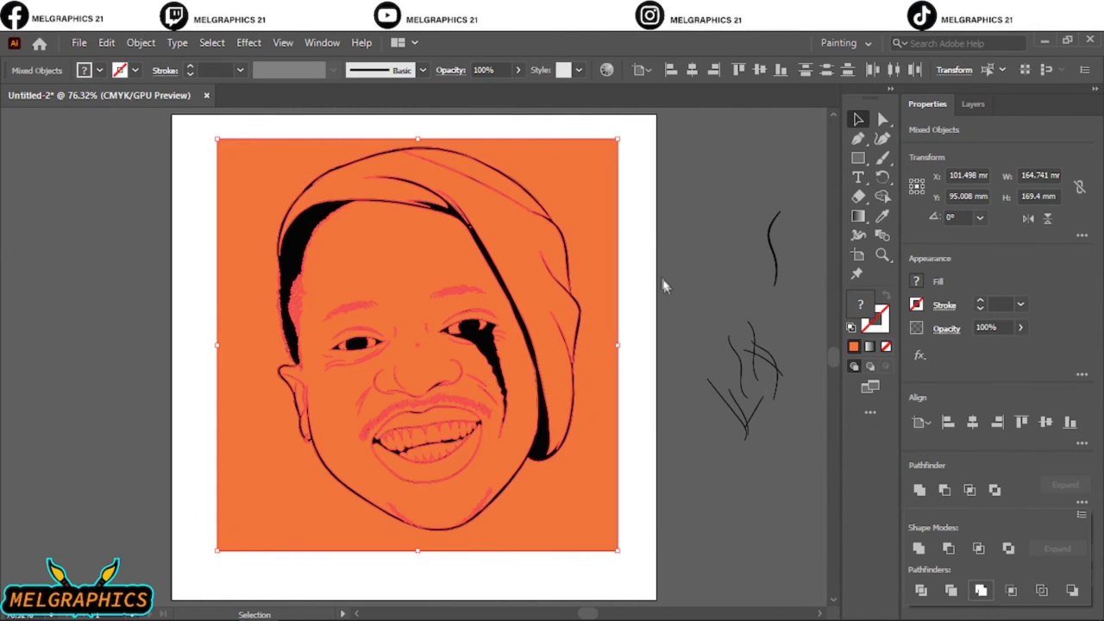
pyautogui.click(660, 284)
pyautogui.click(588, 233)
pyautogui.doubleClick(587, 233)
pyautogui.press('a')
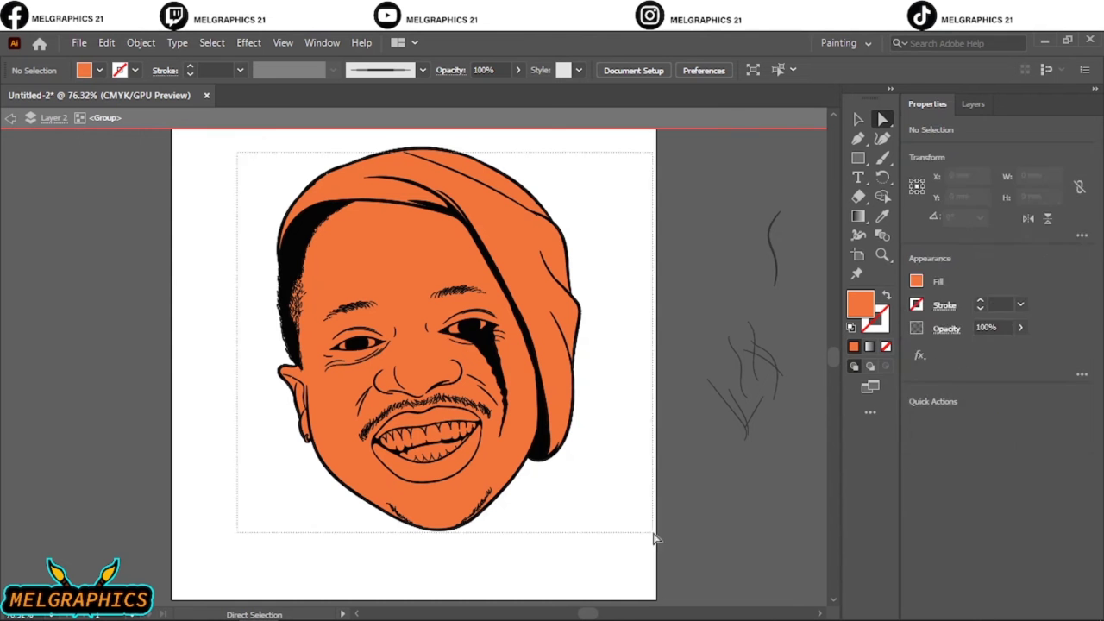
pyautogui.click(973, 104)
# Select all artwork in the group and give it a new orange fill
pyautogui.scroll(-3, 970, 273)
pyautogui.scroll(-3, 970, 274)
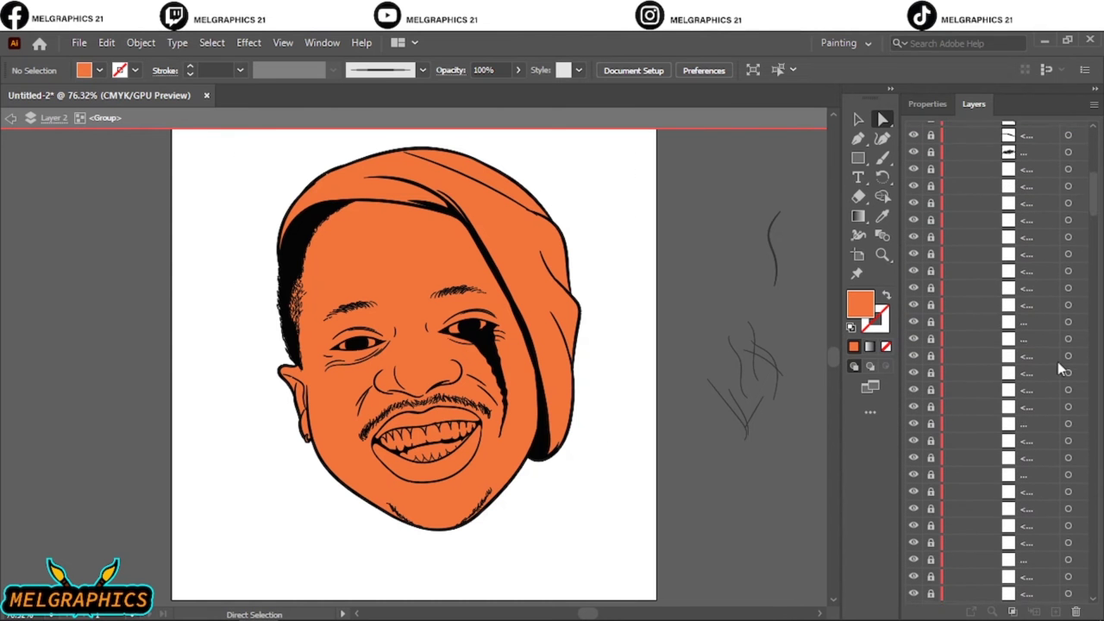
pyautogui.scroll(-3, 970, 274)
pyautogui.hotkey('ctrl', 'a')
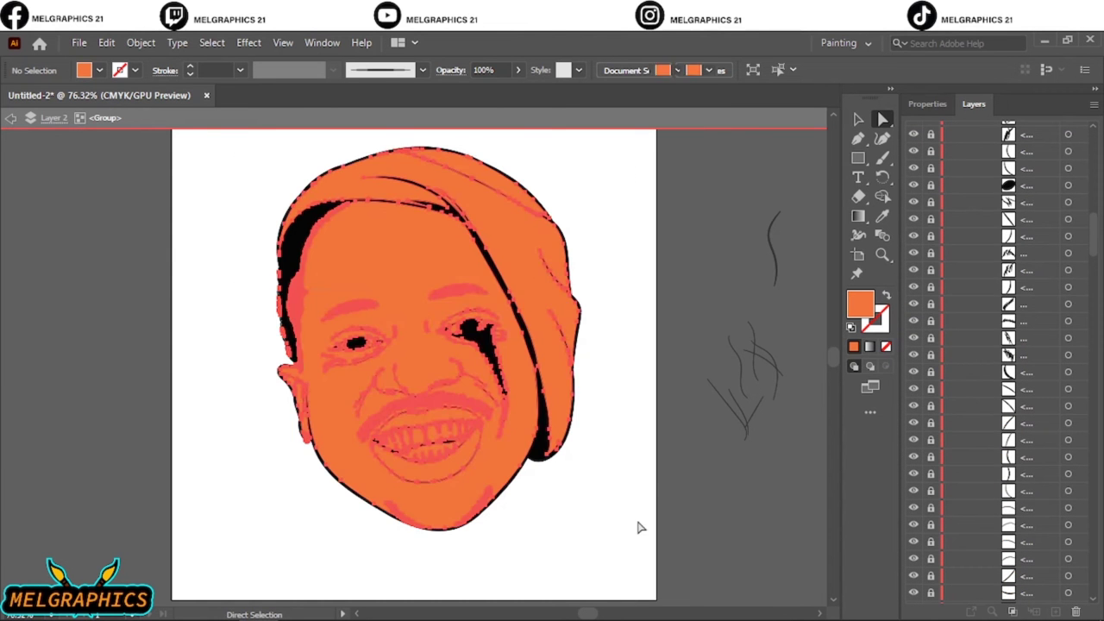
pyautogui.press('v')
pyautogui.doubleClick(860, 304)
pyautogui.click(1016, 230)
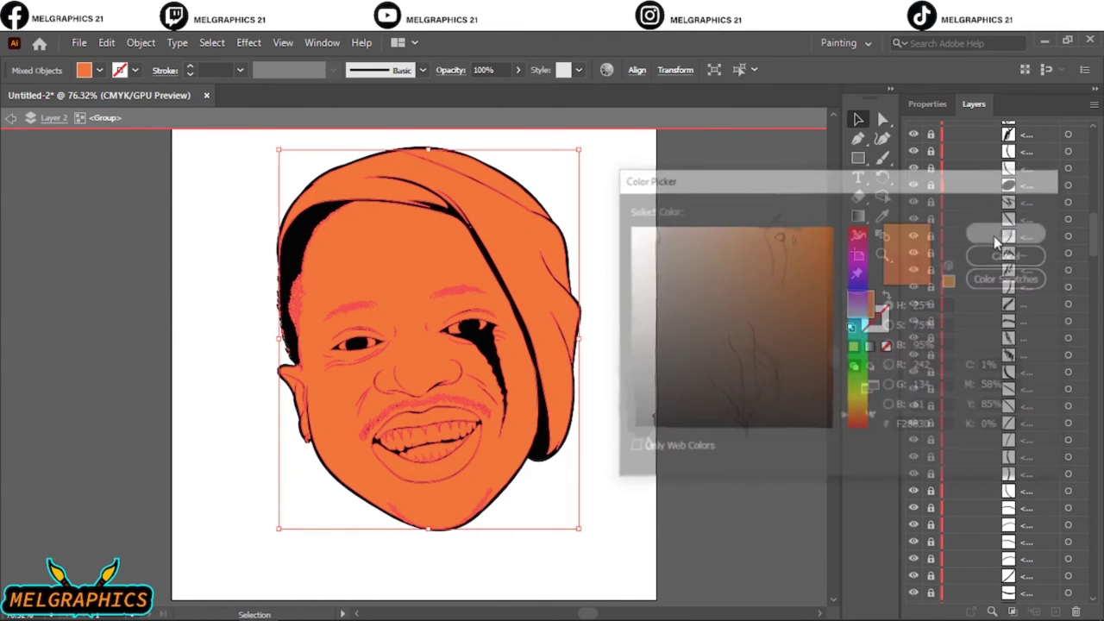
pyautogui.click(690, 197)
# Reselect the skin and refine its orange hue and shade
pyautogui.hotkey('ctrl', 'a')
pyautogui.doubleClick(859, 303)
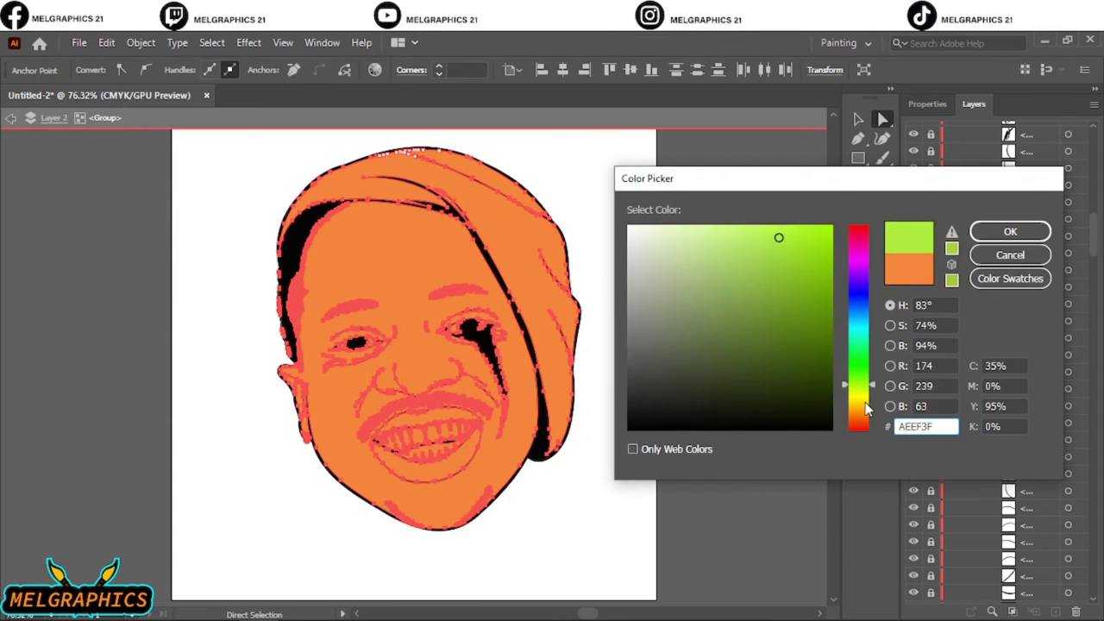
pyautogui.moveTo(865, 402); pyautogui.dragTo(860, 419)
pyautogui.click(771, 255)
pyautogui.click(1010, 231)
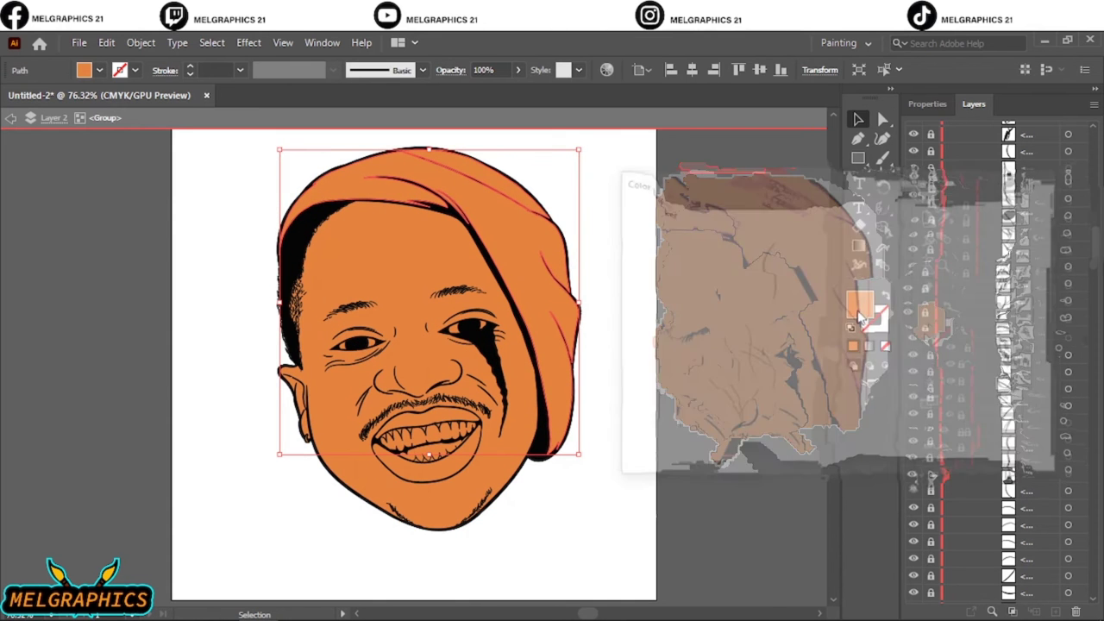
# Fill the beanie with red #D82121
pyautogui.doubleClick(858, 304)
pyautogui.click(801, 253)
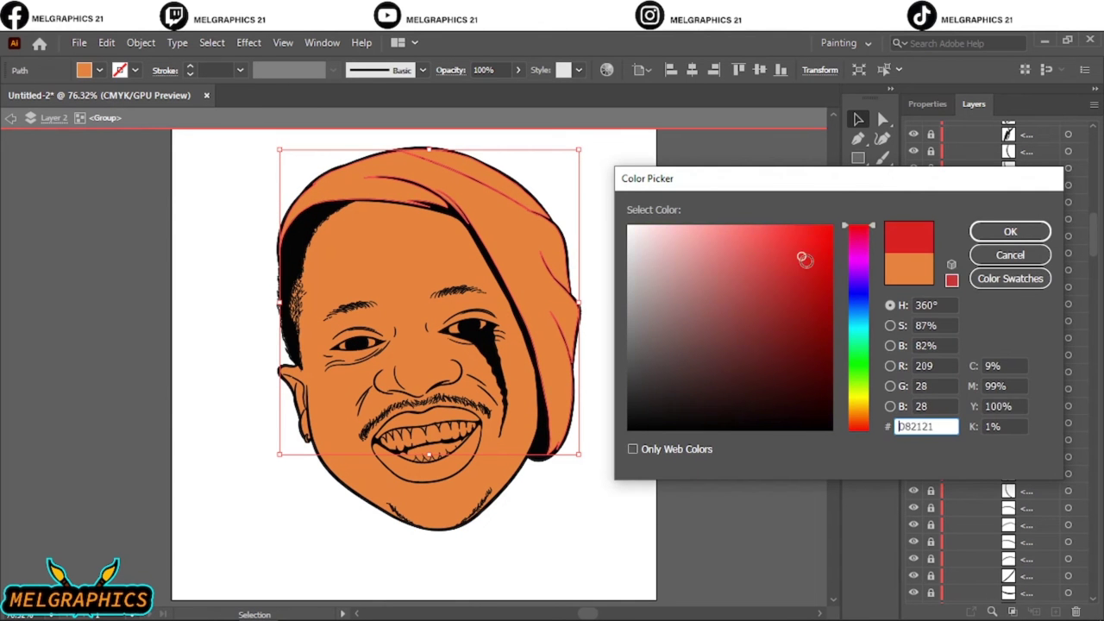
pyautogui.click(948, 229)
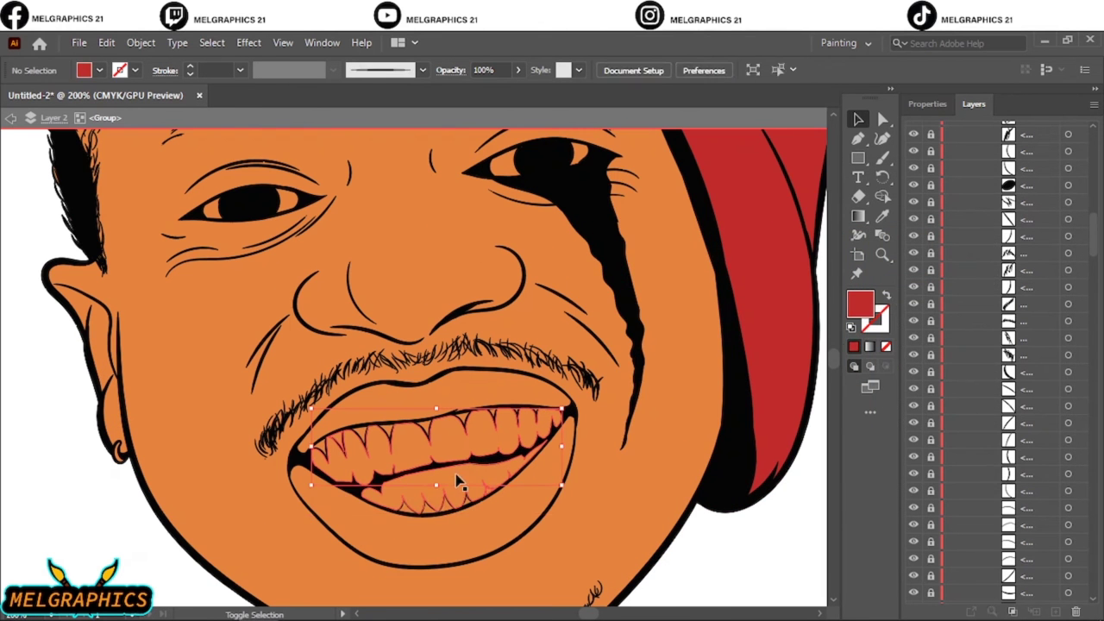
# Colour the teeth light grey and both eye whites white
pyautogui.click(457, 480)
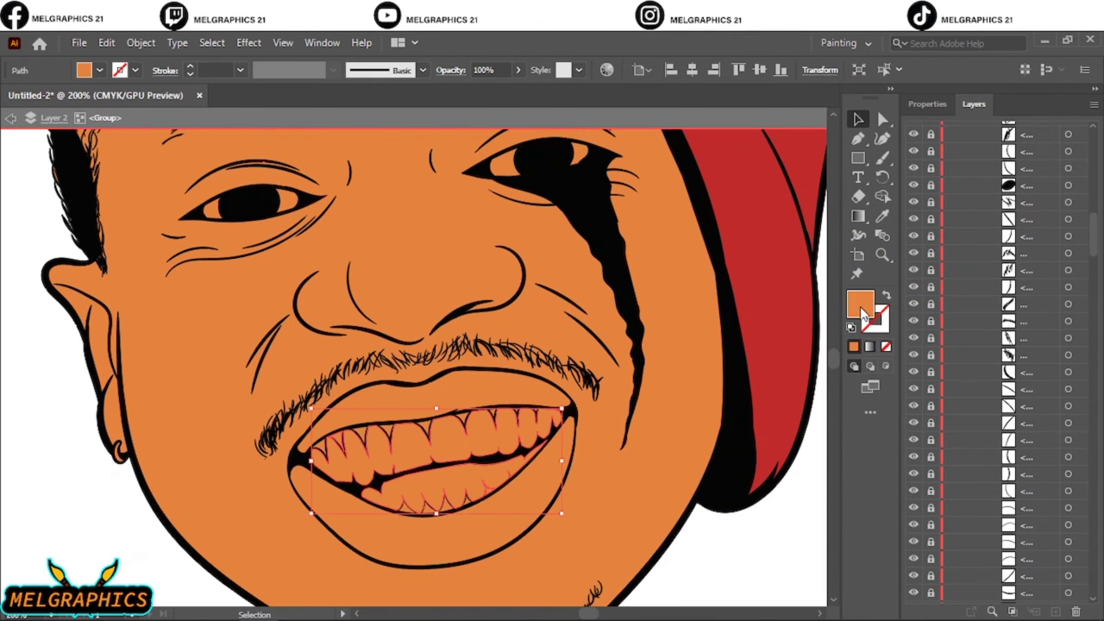
pyautogui.doubleClick(858, 304)
pyautogui.click(628, 256)
pyautogui.press('Return')
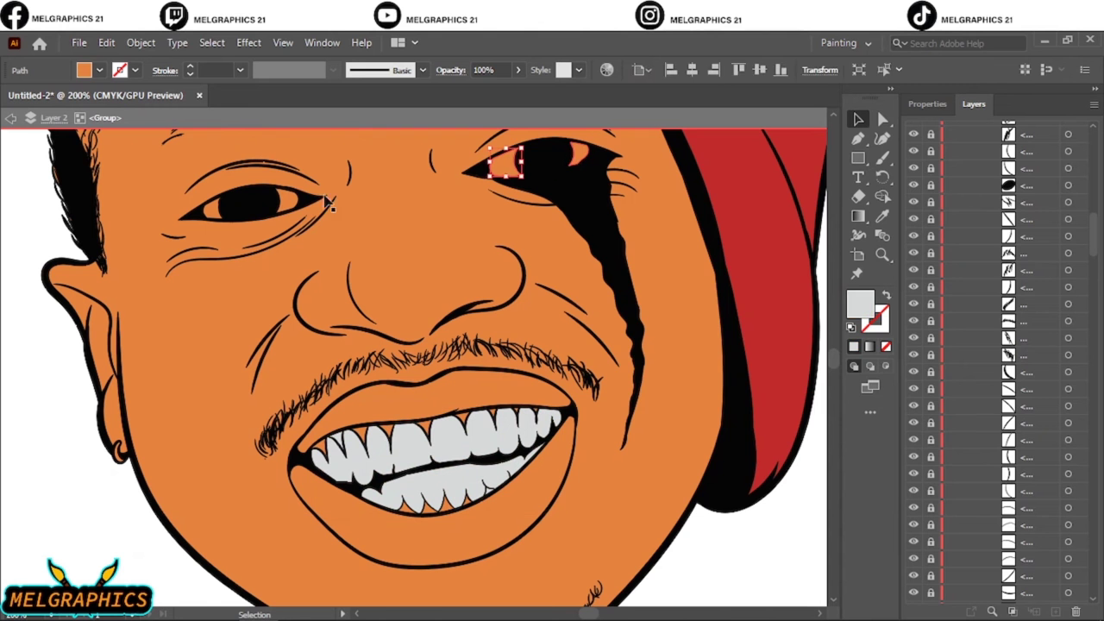
pyautogui.click(216, 207)
pyautogui.keyDown('shift'); pyautogui.click(509, 164); pyautogui.keyUp('shift')
pyautogui.doubleClick(858, 304)
pyautogui.click(1010, 231)
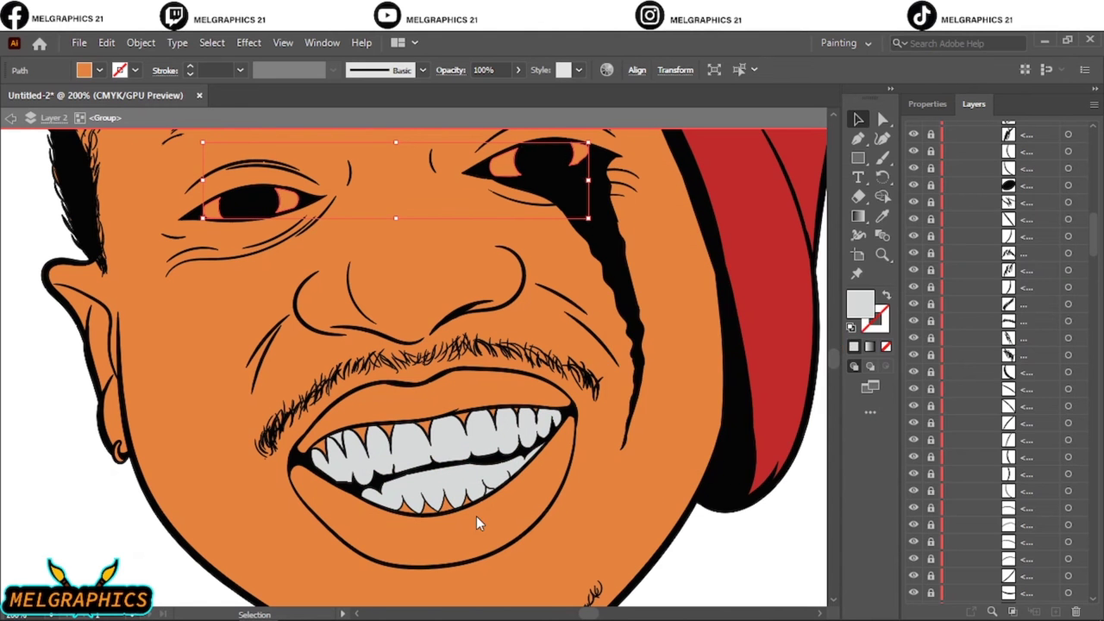
# Colour the lower lip light orange and the upper lip a darker orange
pyautogui.click(480, 517)
pyautogui.doubleClick(858, 304)
pyautogui.click(752, 233)
pyautogui.click(1010, 231)
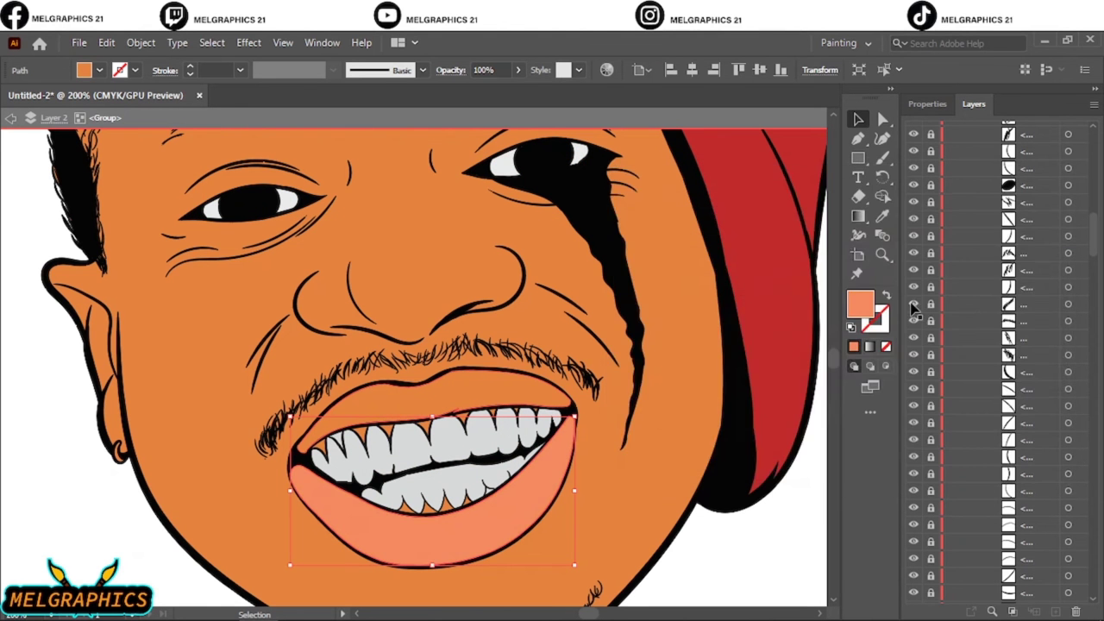
pyautogui.click(431, 388)
pyautogui.doubleClick(859, 303)
pyautogui.click(774, 278)
pyautogui.press('Return')
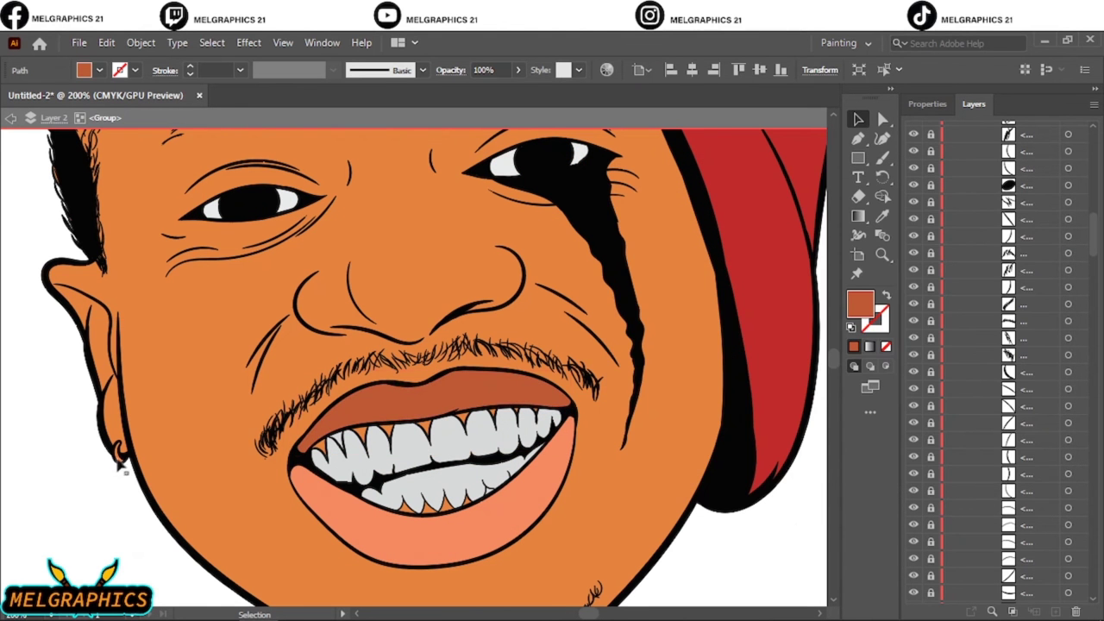
# Give the earring a saturated orange fill
pyautogui.click(118, 450)
pyautogui.doubleClick(858, 304)
pyautogui.click(862, 414)
pyautogui.click(815, 240)
pyautogui.press('Return')
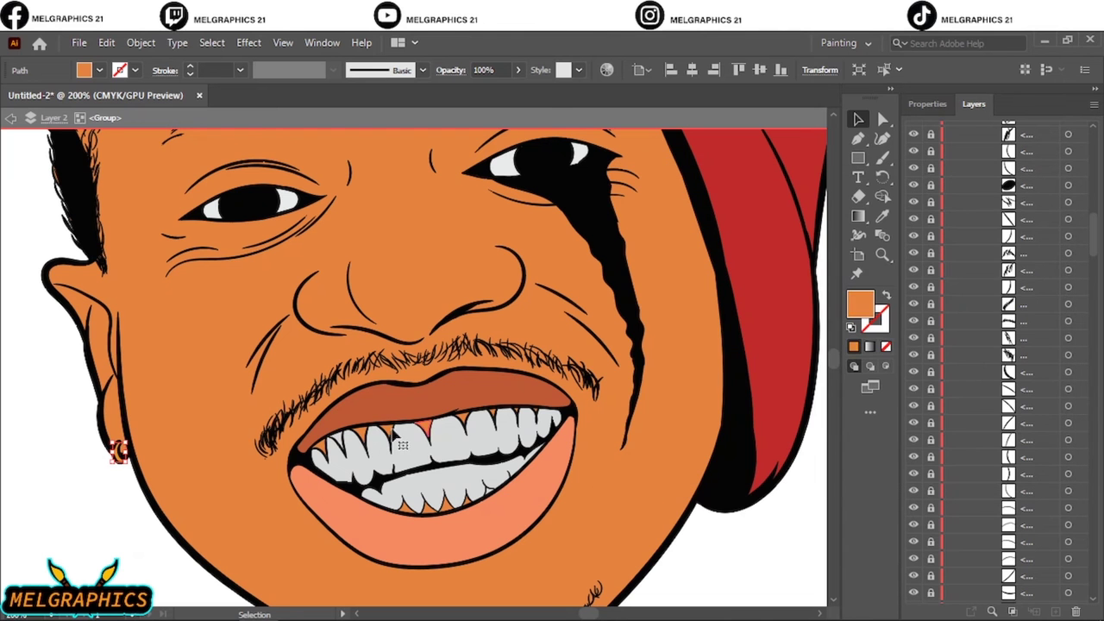
# Fill the upper and lower gum shapes red
pyautogui.keyDown('shift'); pyautogui.click(336, 458); pyautogui.keyUp('shift')
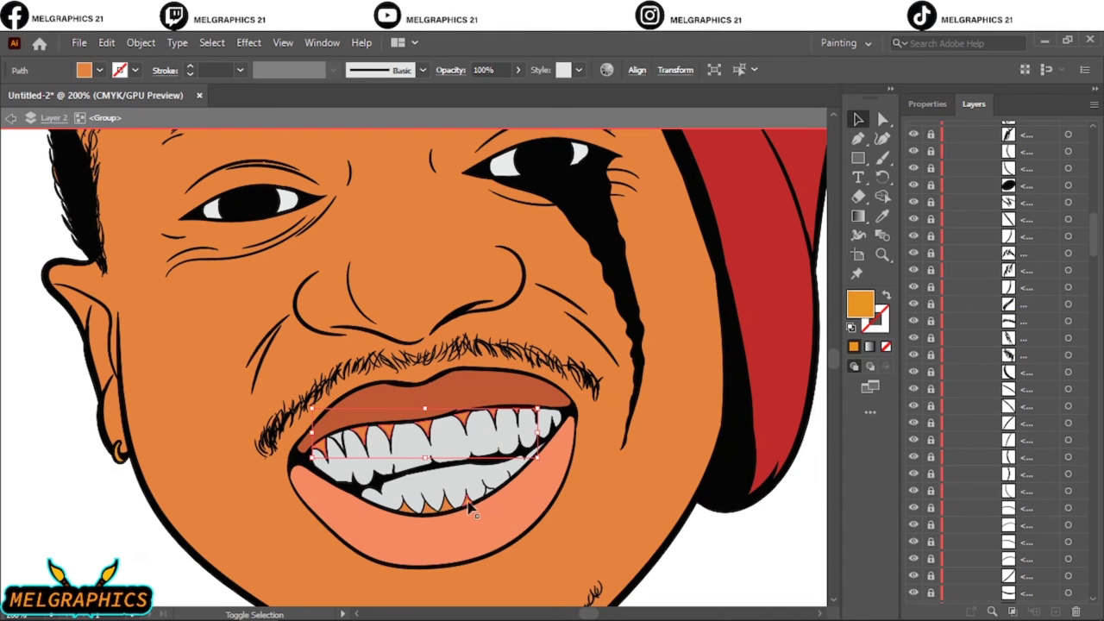
pyautogui.keyDown('shift'); pyautogui.click(436, 515); pyautogui.keyUp('shift')
pyautogui.doubleClick(860, 303)
pyautogui.click(783, 276)
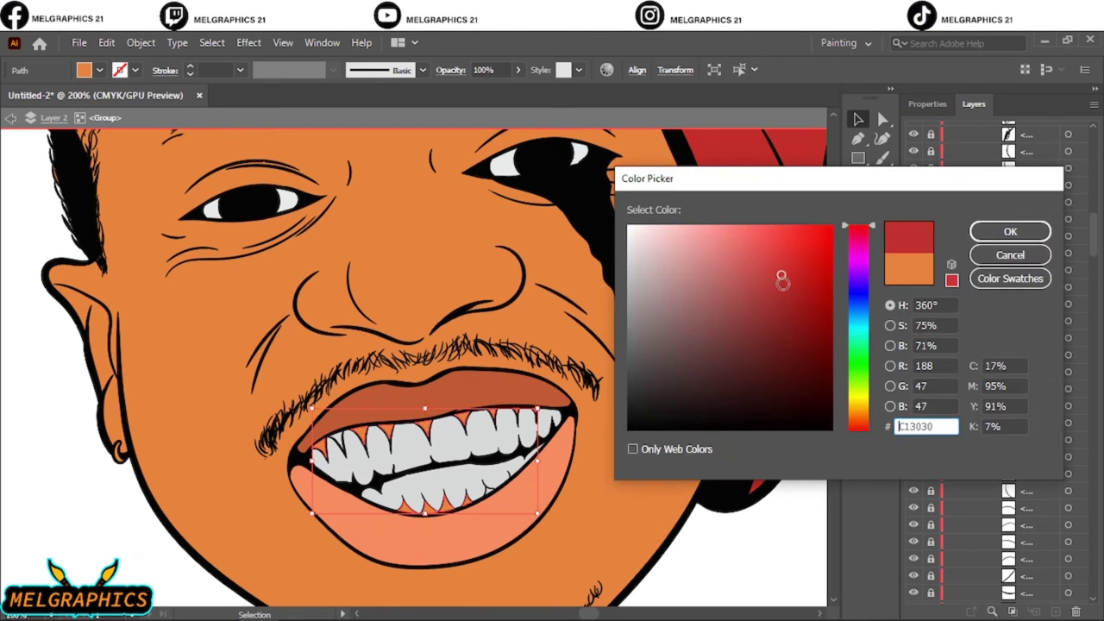
pyautogui.press('Return')
pyautogui.click(781, 486)
# Draw Pencil strokes filling the remaining lower and upper tooth gaps red
pyautogui.scroll(6, 490, 507)
pyautogui.press('n')
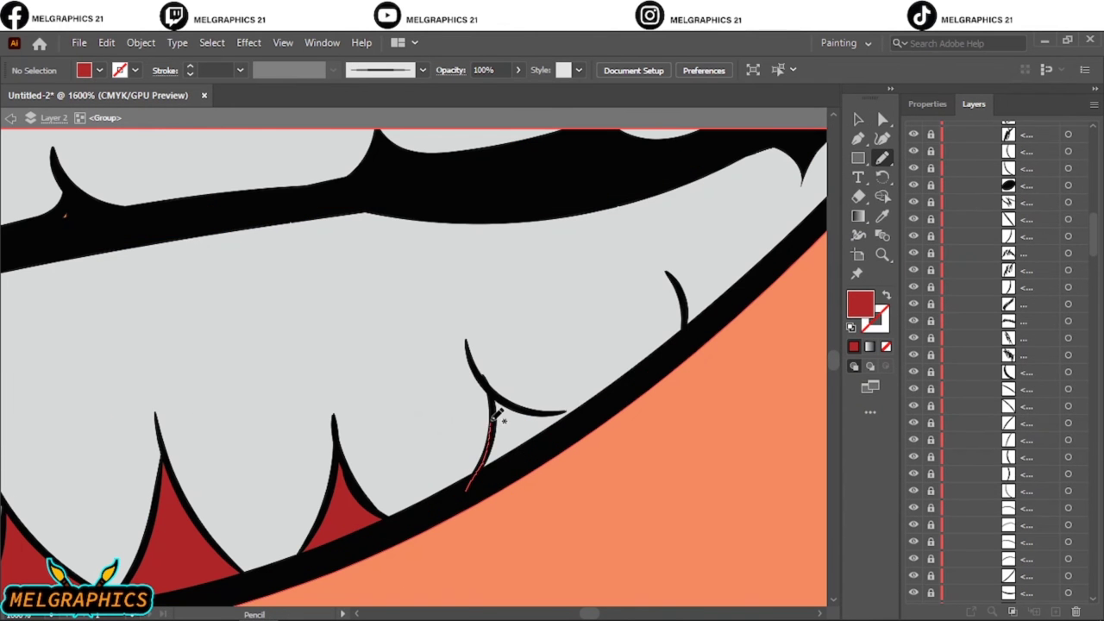
pyautogui.moveTo(595, 401); pyautogui.dragTo(547, 434)
pyautogui.scroll(2, 64, 267)
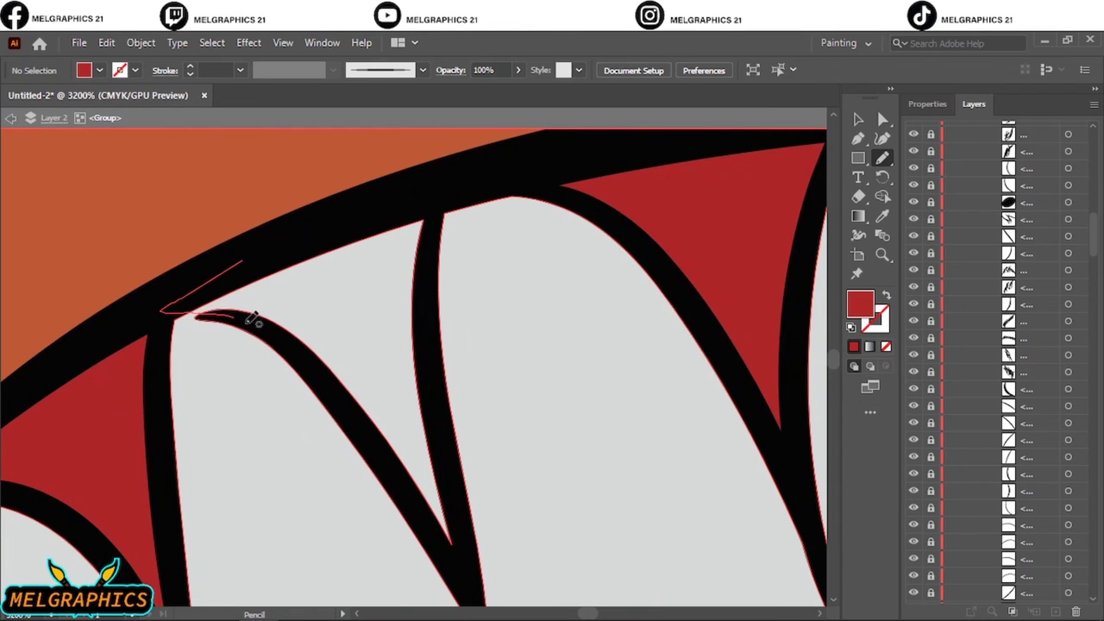
pyautogui.moveTo(250, 319)
pyautogui.mouseDown()
pyautogui.moveTo(431, 387)
pyautogui.moveTo(190, 312)
pyautogui.mouseUp()
pyautogui.hotkey('ctrl', '0')
# Exit isolation mode and delete an orange fill selected along the hair edge
pyautogui.press('v')
pyautogui.press('Escape')
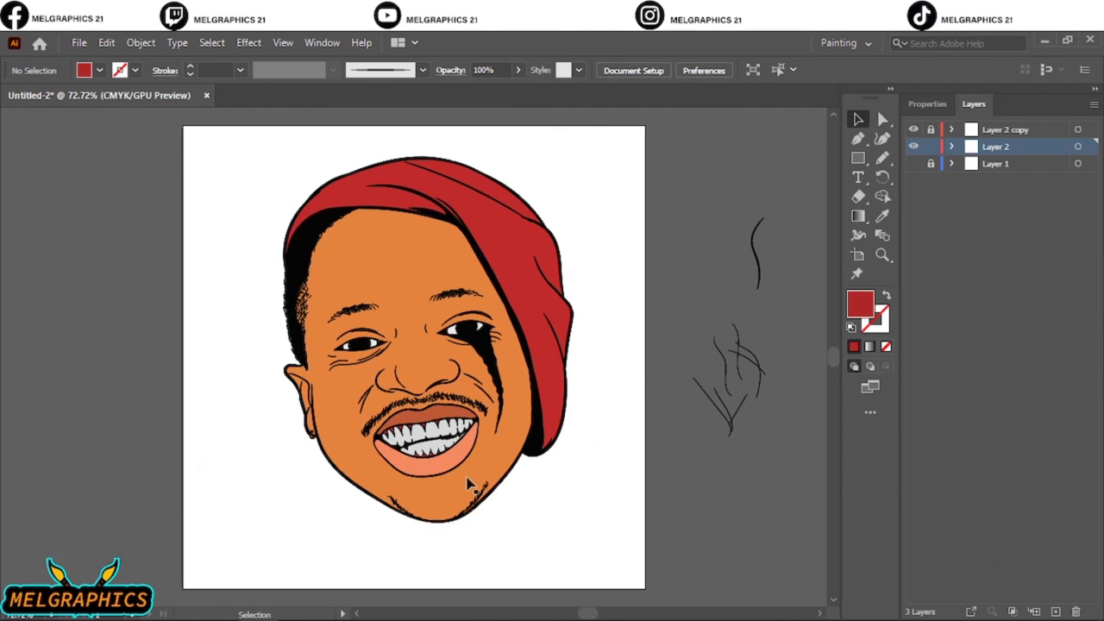
pyautogui.scroll(5, 467, 484)
pyautogui.scroll(-3, 509, 374)
pyautogui.scroll(-4, 629, 429)
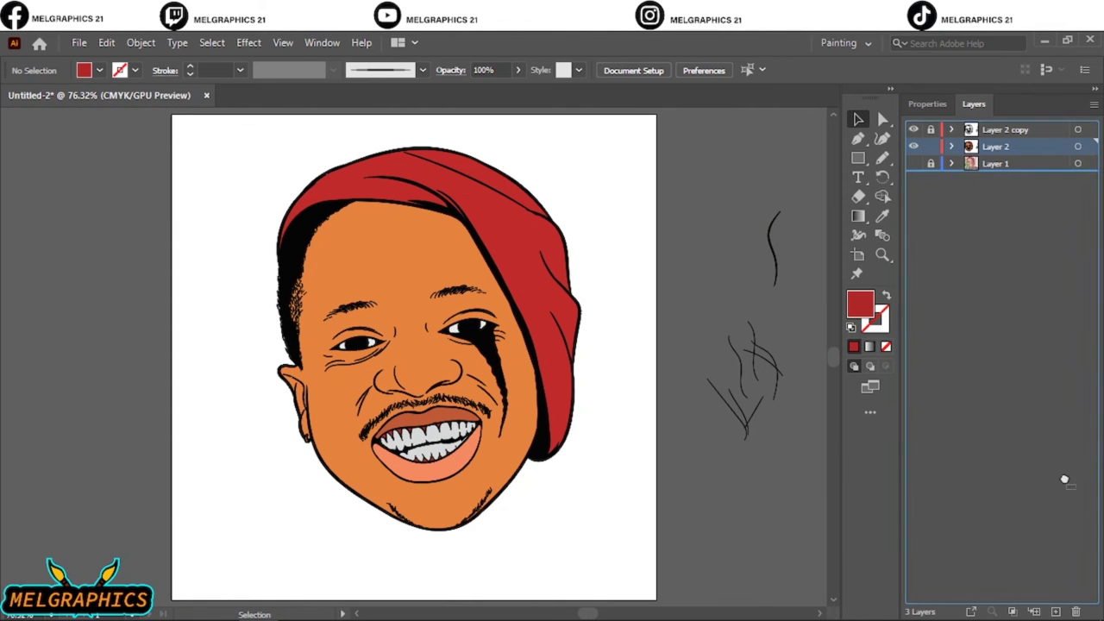
pyautogui.scroll(4, 233, 305)
pyautogui.moveTo(382, 247); pyautogui.dragTo(454, 320)
pyautogui.press('a')
pyautogui.moveTo(402, 350); pyautogui.dragTo(474, 493)
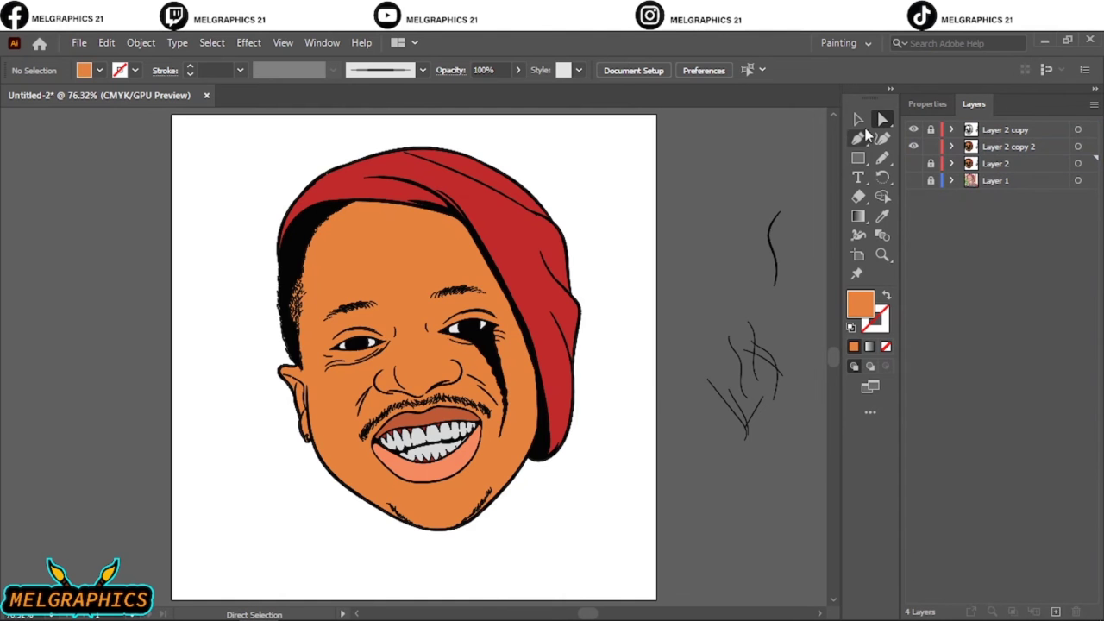
pyautogui.click(452, 245)
pyautogui.press('Delete')
# Delete the remaining stray orange mustache pieces and fit the artboard in view
pyautogui.scroll(4, 302, 228)
pyautogui.moveTo(355, 244); pyautogui.dragTo(317, 342)
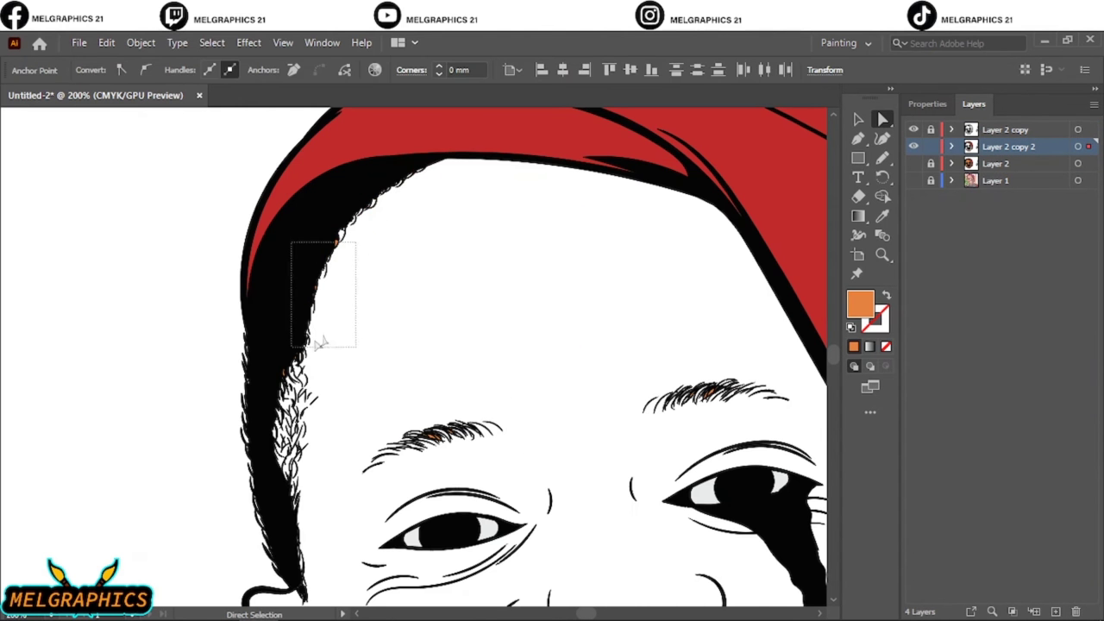
pyautogui.scroll(-4, 431, 345)
pyautogui.scroll(-6, 595, 325)
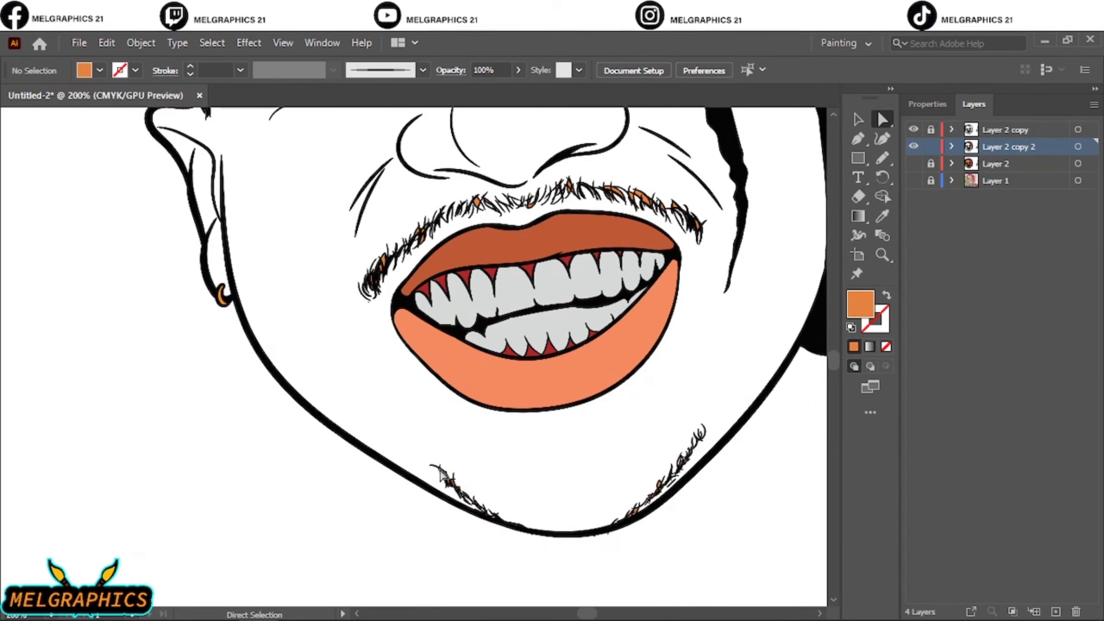
pyautogui.scroll(-3, 660, 479)
pyautogui.scroll(5, 674, 250)
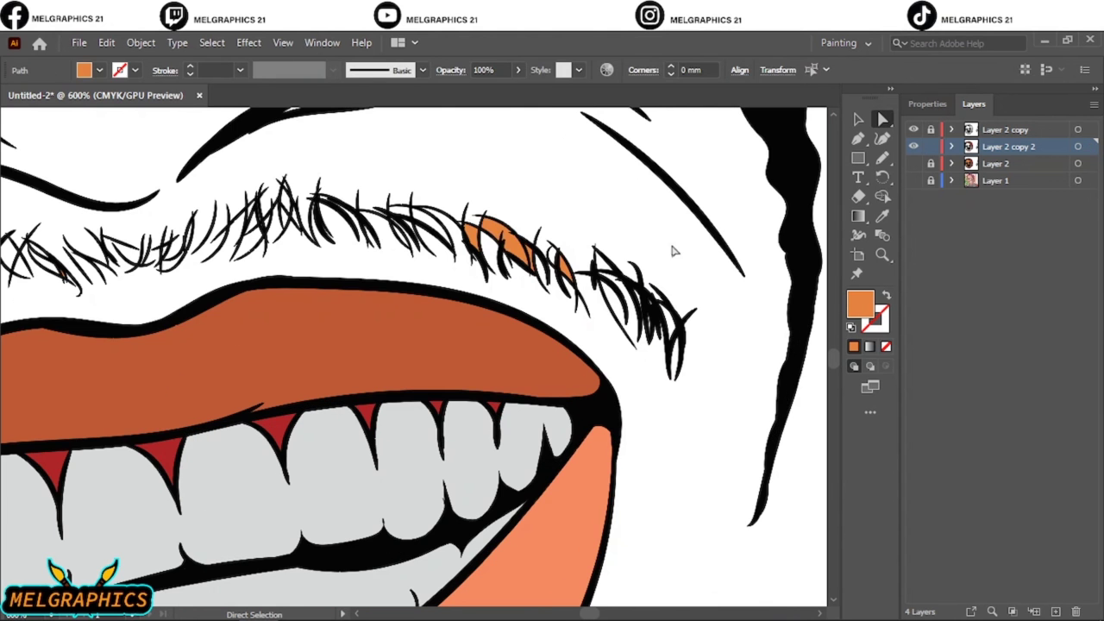
pyautogui.click(574, 258)
pyautogui.hscroll(-5, 369, 209)
pyautogui.hscroll(-4, 259, 276)
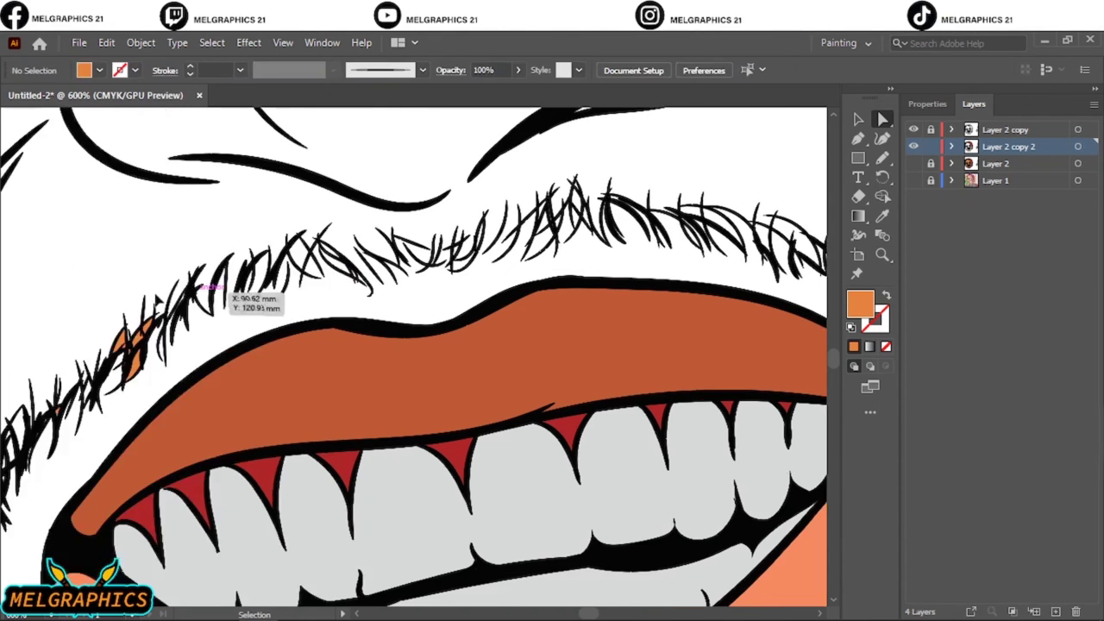
pyautogui.hscroll(-3, 226, 294)
pyautogui.click(233, 336)
pyautogui.press('Delete')
pyautogui.hotkey('ctrl', '0')
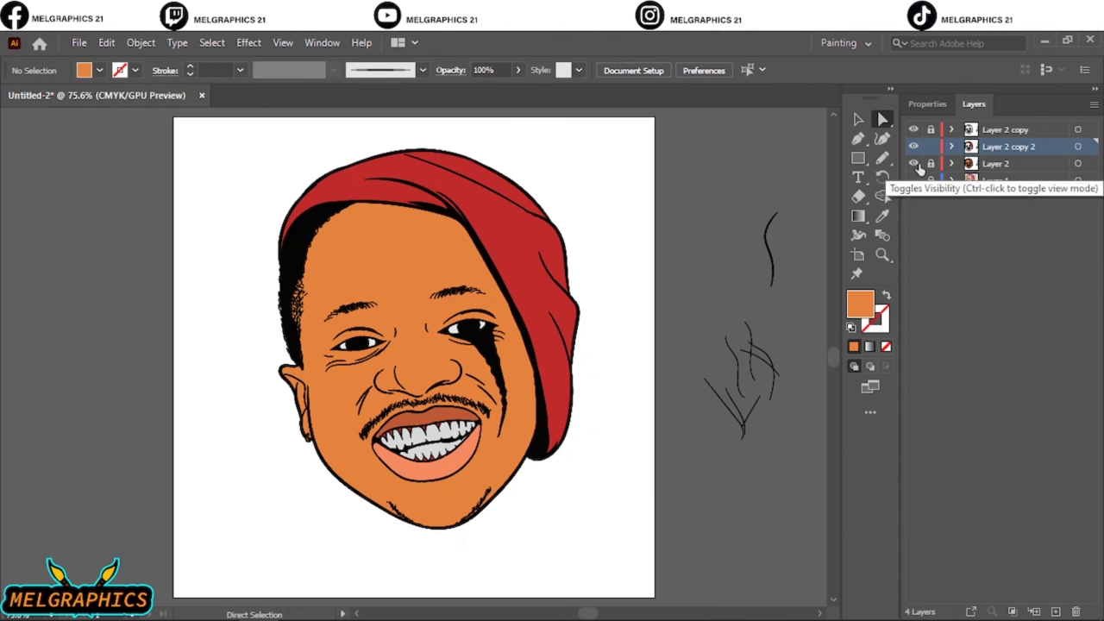
# Add a new layer for skin shadows and set the fill to a darker orange
pyautogui.click(1034, 611)
pyautogui.doubleClick(860, 304)
pyautogui.press('Escape')
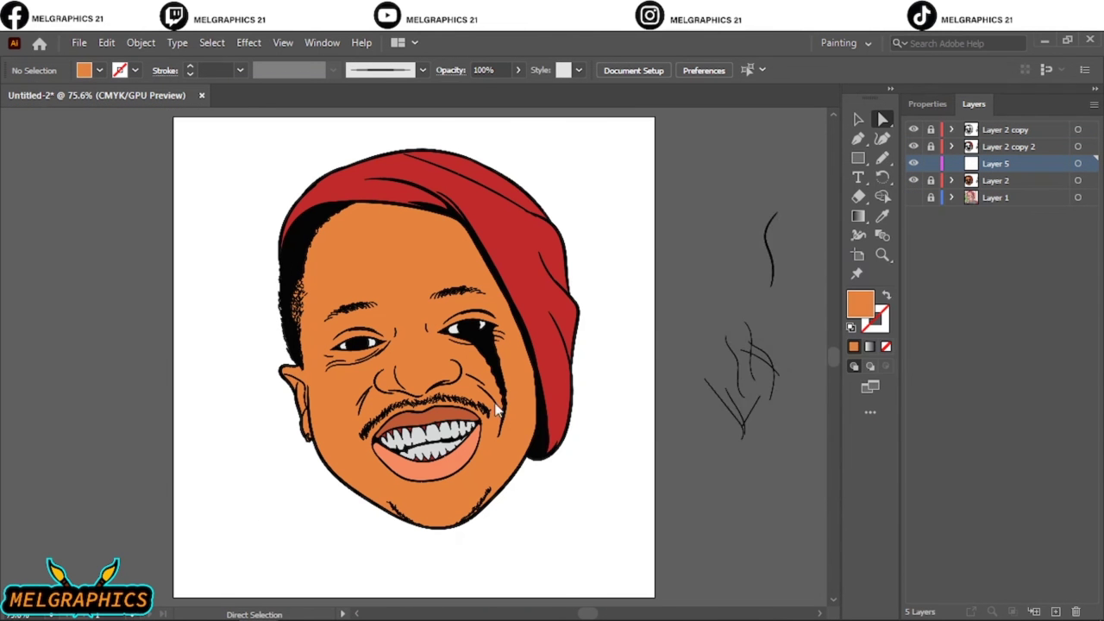
pyautogui.scroll(4, 498, 411)
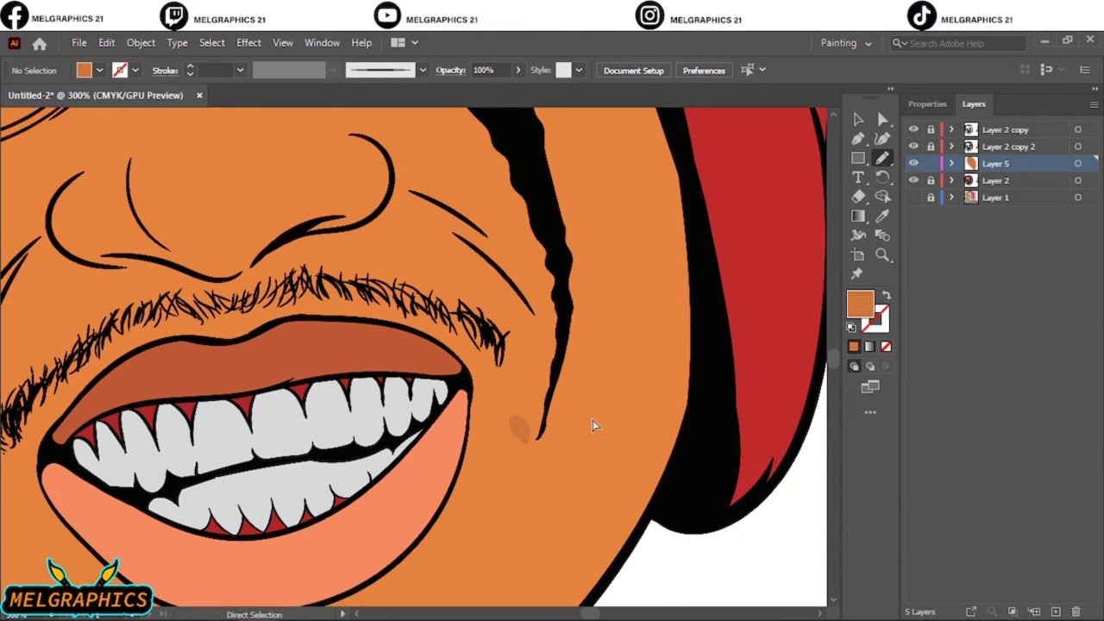
pyautogui.press('i')
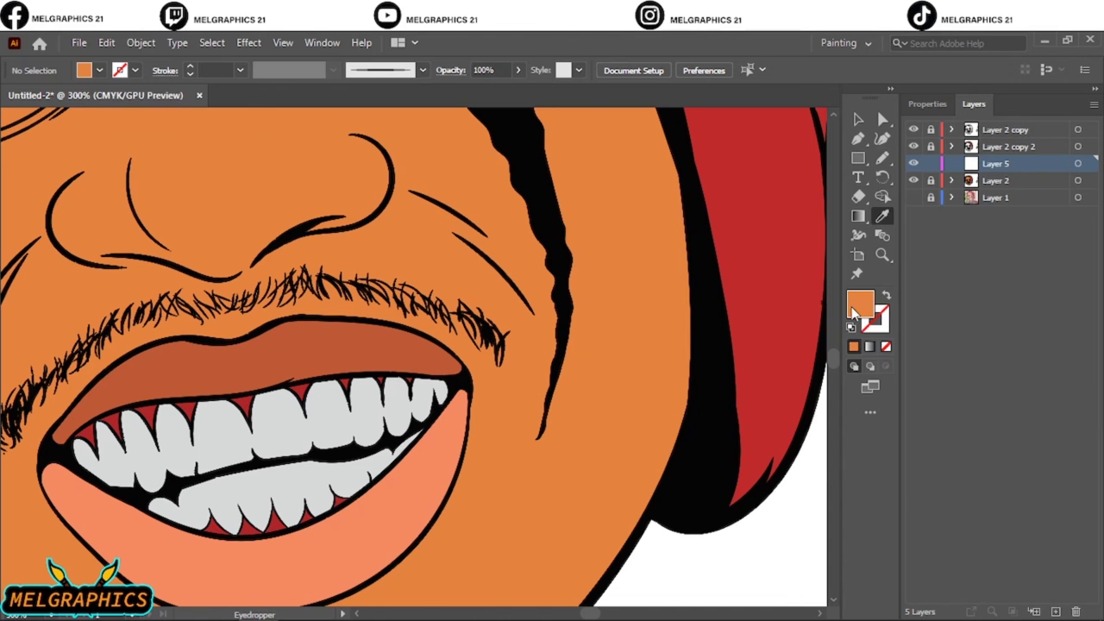
pyautogui.doubleClick(859, 304)
pyautogui.click(774, 265)
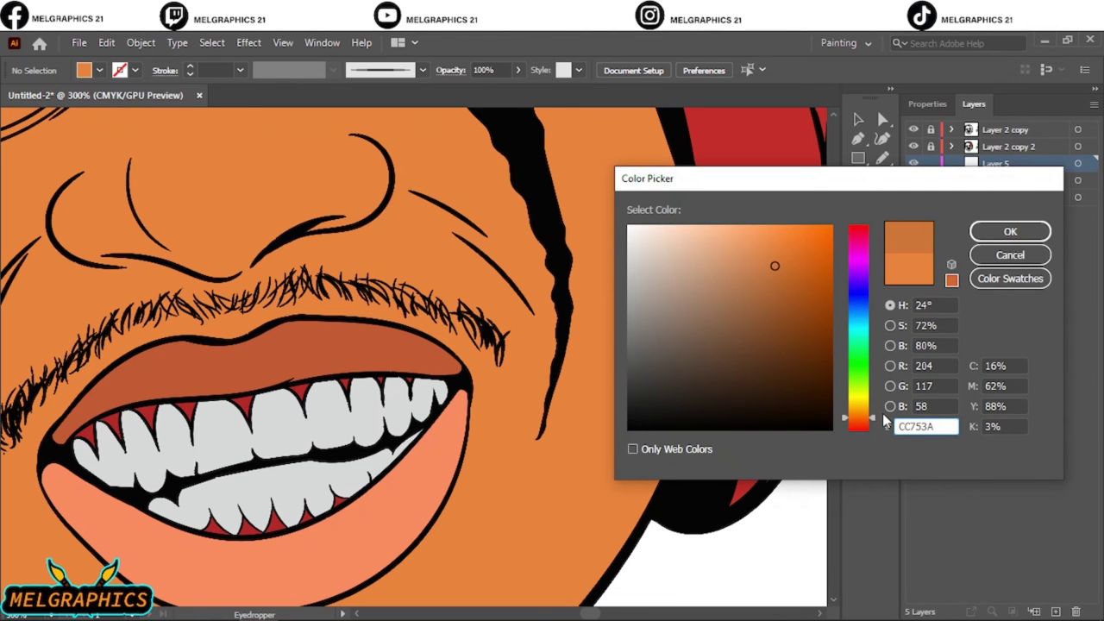
pyautogui.moveTo(884, 419); pyautogui.dragTo(884, 416)
pyautogui.click(1010, 231)
# Pencil shadow shapes under the nose, around the nostril curl and down the cheek
pyautogui.press('n')
pyautogui.click(582, 430)
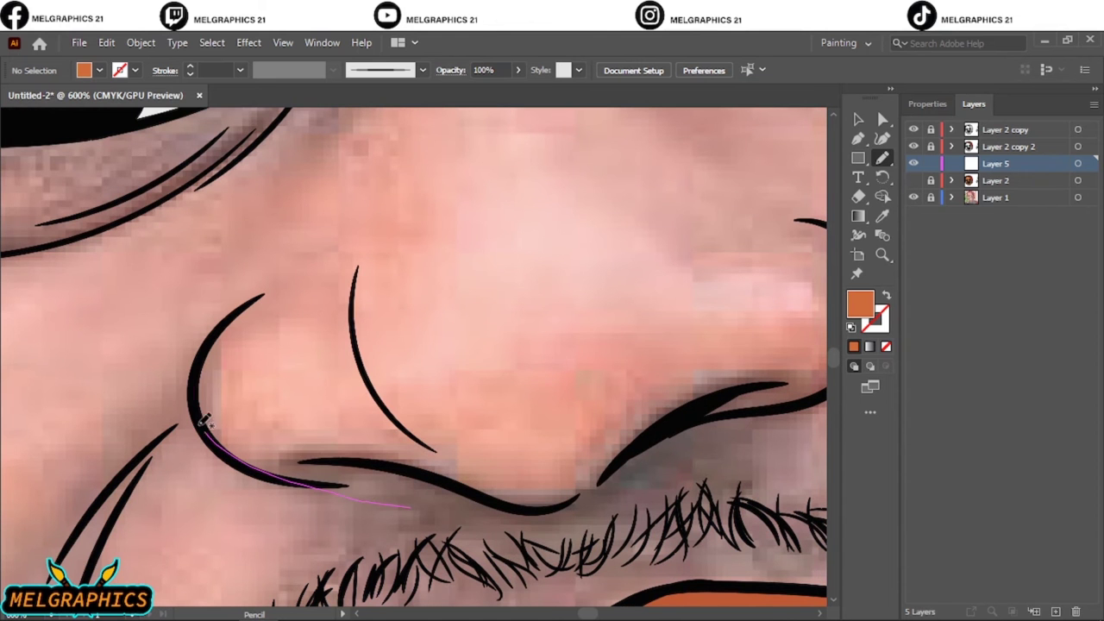
pyautogui.moveTo(670, 425); pyautogui.dragTo(433, 379)
pyautogui.moveTo(590, 206); pyautogui.dragTo(596, 324)
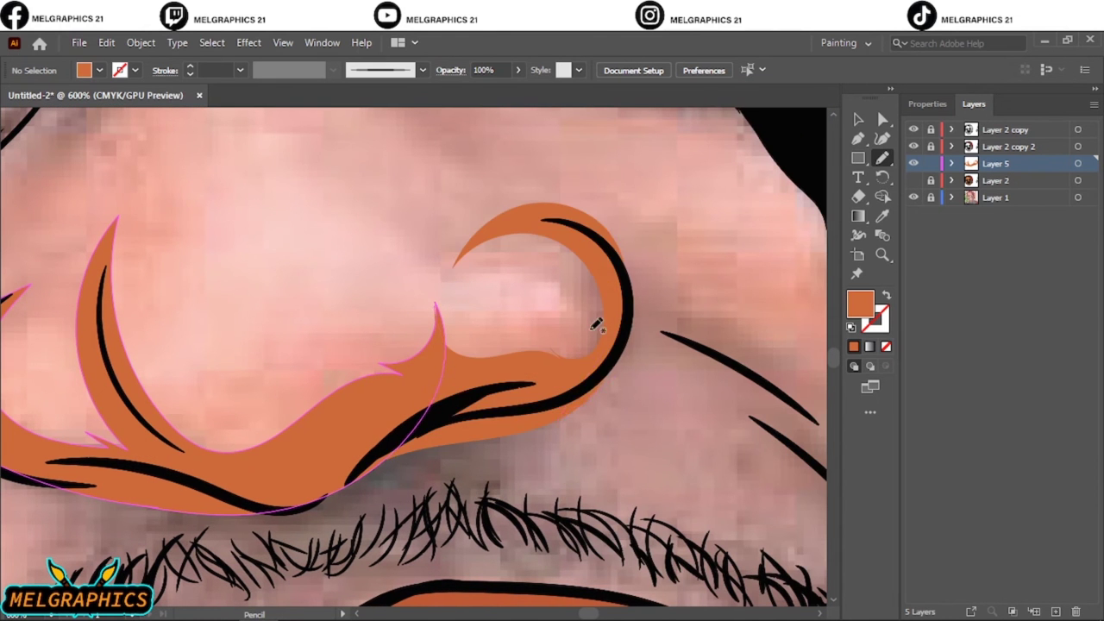
pyautogui.hotkey('ctrl', '0')
pyautogui.scroll(3, 478, 345)
pyautogui.scroll(2, 478, 345)
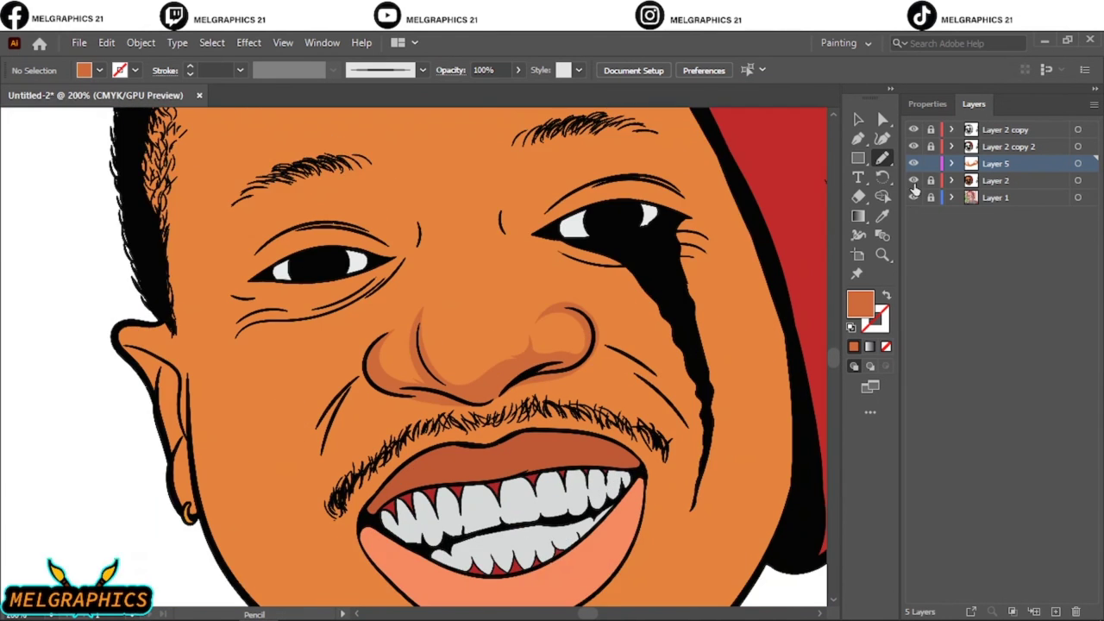
pyautogui.scroll(2, 479, 345)
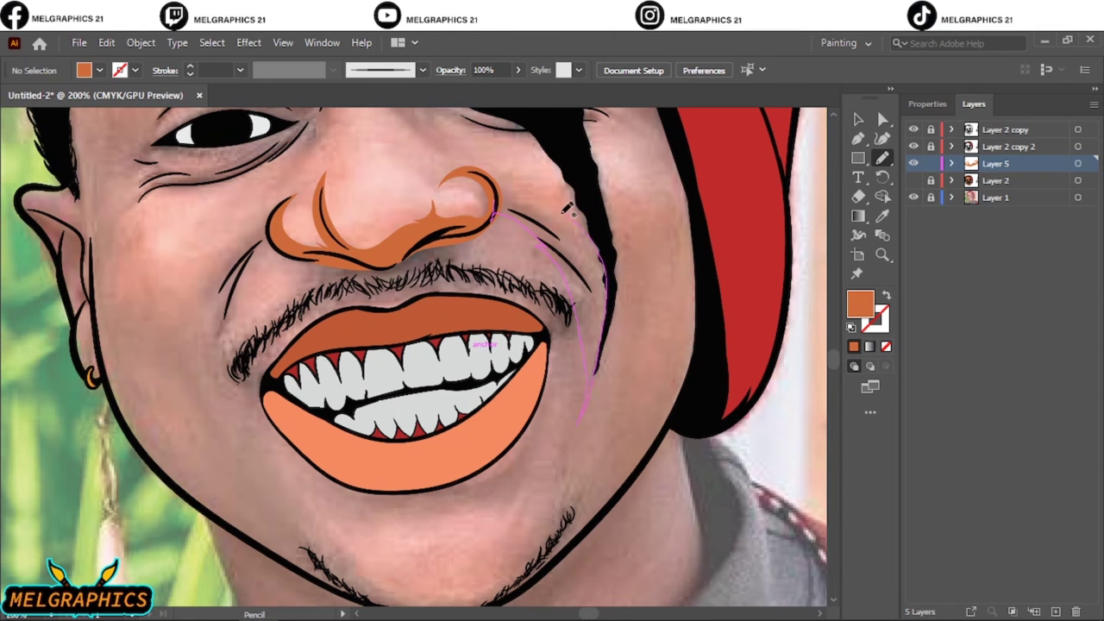
pyautogui.moveTo(565, 209); pyautogui.dragTo(589, 249)
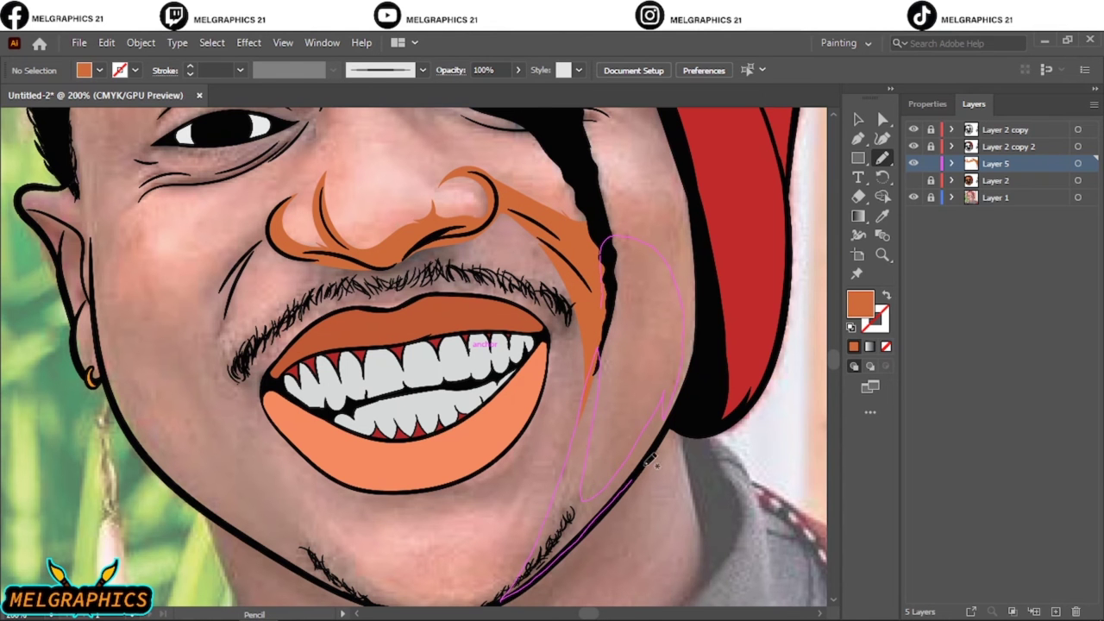
pyautogui.moveTo(655, 209); pyautogui.dragTo(659, 200)
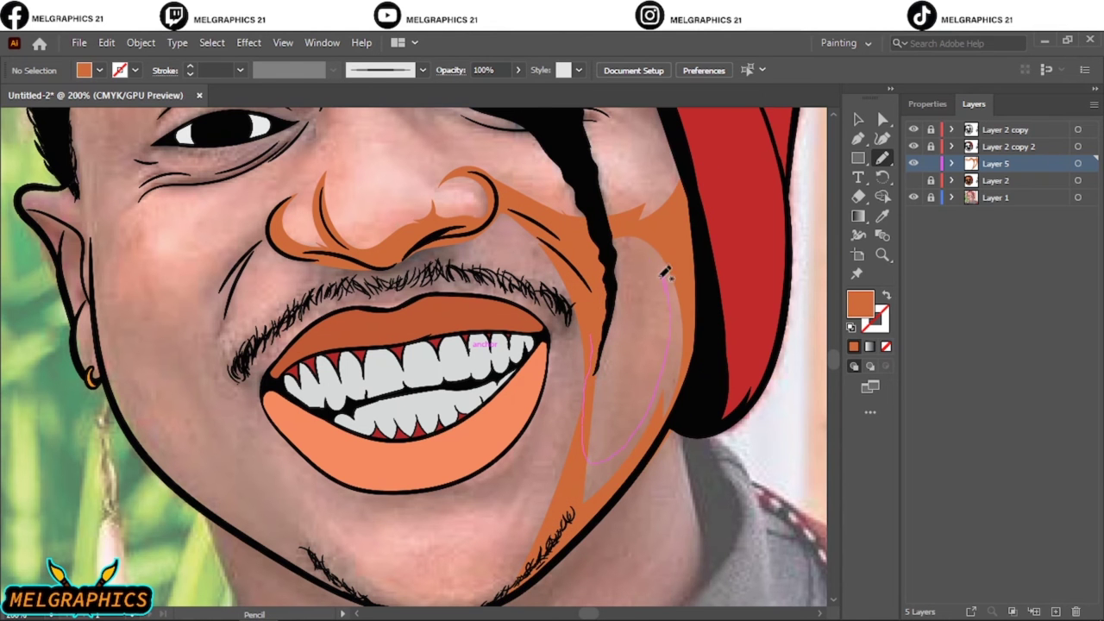
pyautogui.moveTo(701, 308); pyautogui.dragTo(690, 285)
pyautogui.hotkey('ctrl', '0')
# Draw shadows along the jawline and around the mouth below the lower lip
pyautogui.click(913, 197)
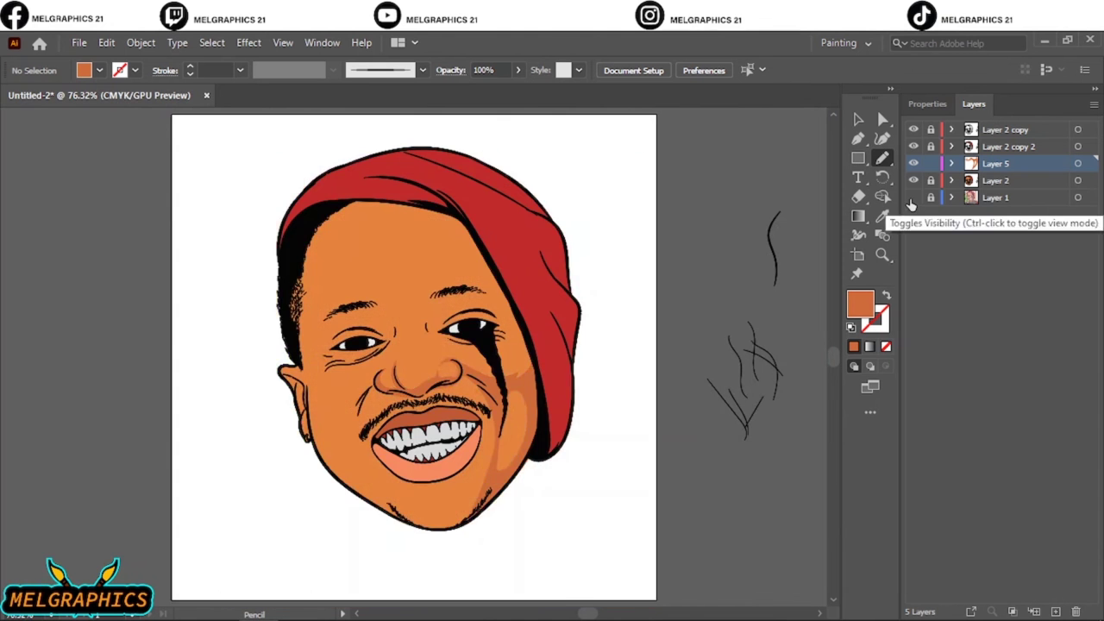
pyautogui.scroll(2, 439, 533)
pyautogui.scroll(2, 440, 533)
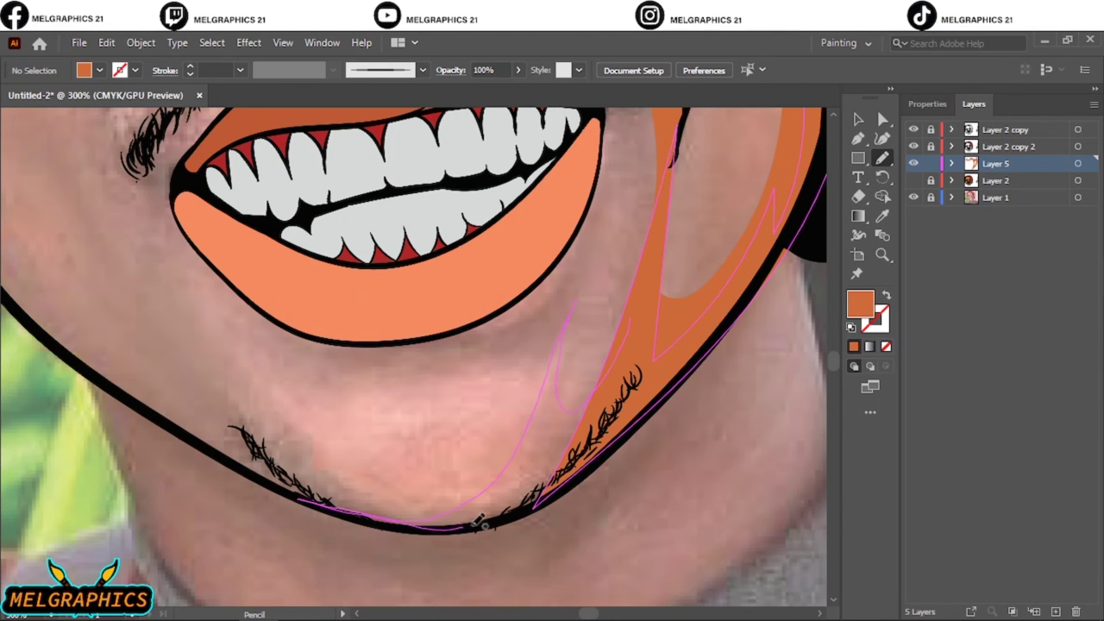
pyautogui.moveTo(477, 520); pyautogui.dragTo(562, 344)
pyautogui.moveTo(556, 390); pyautogui.dragTo(404, 373)
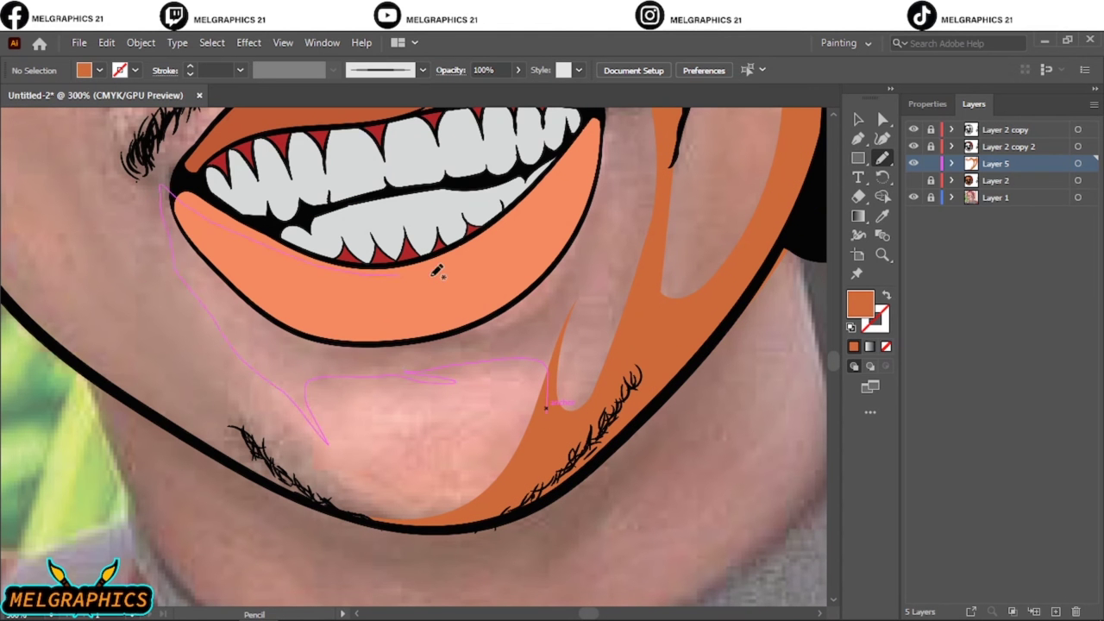
pyautogui.moveTo(560, 343); pyautogui.dragTo(549, 399)
pyautogui.hotkey('ctrl', '0')
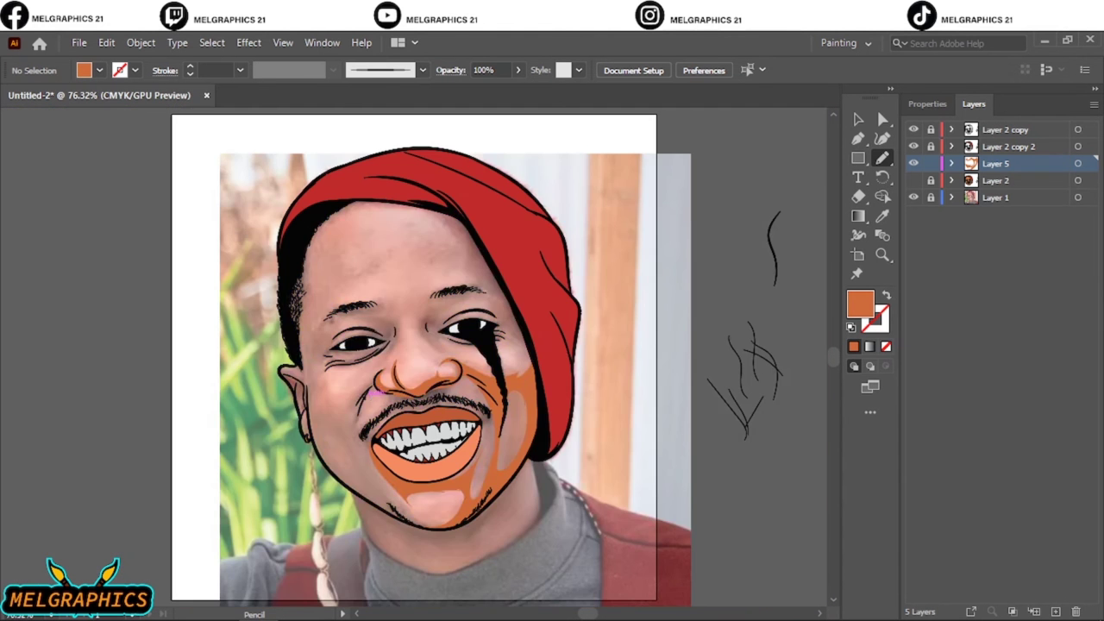
pyautogui.scroll(4, 388, 501)
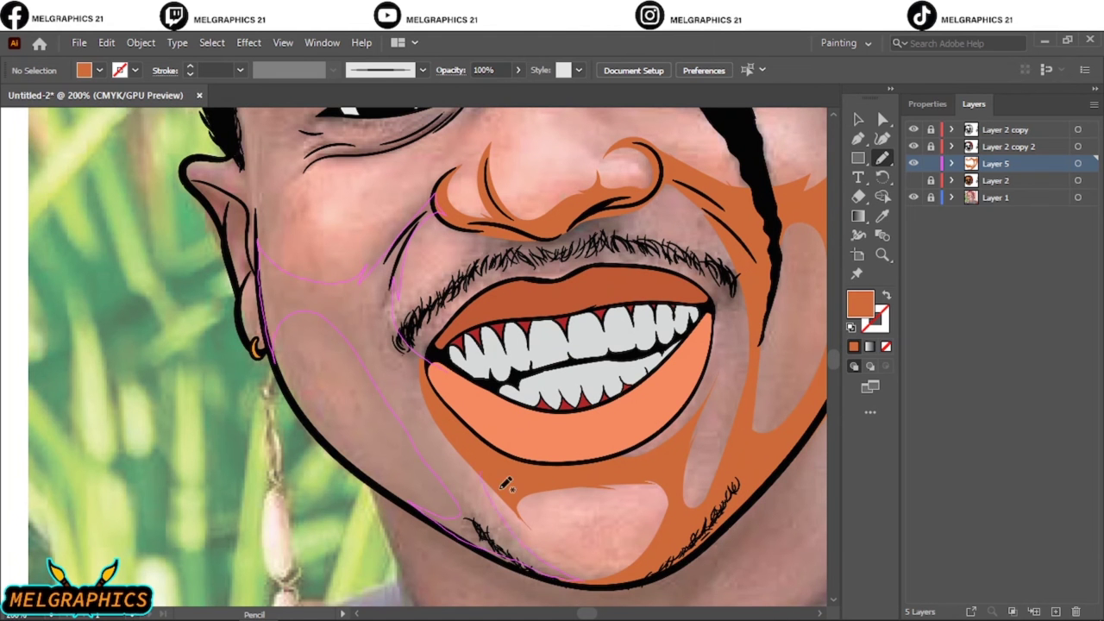
# Draw a shadow over the left cheek and along the left jaw
pyautogui.moveTo(505, 485); pyautogui.dragTo(495, 492)
pyautogui.moveTo(490, 493)
pyautogui.mouseDown()
pyautogui.moveTo(528, 520)
pyautogui.moveTo(522, 534)
pyautogui.mouseUp()
pyautogui.hotkey('ctrl', '0')
pyautogui.click(913, 197)
pyautogui.scroll(5, 368, 500)
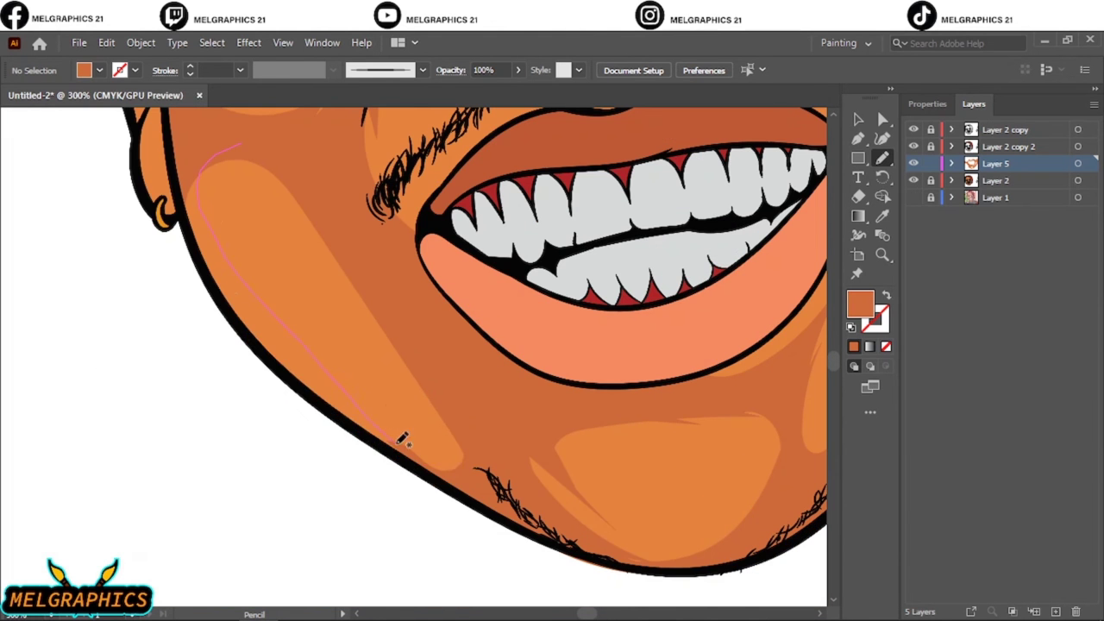
pyautogui.moveTo(231, 300); pyautogui.dragTo(233, 314)
pyautogui.hotkey('ctrl', '0')
# Draw shadows near the ear and earring, on the neck, and along the jaw
pyautogui.click(913, 198)
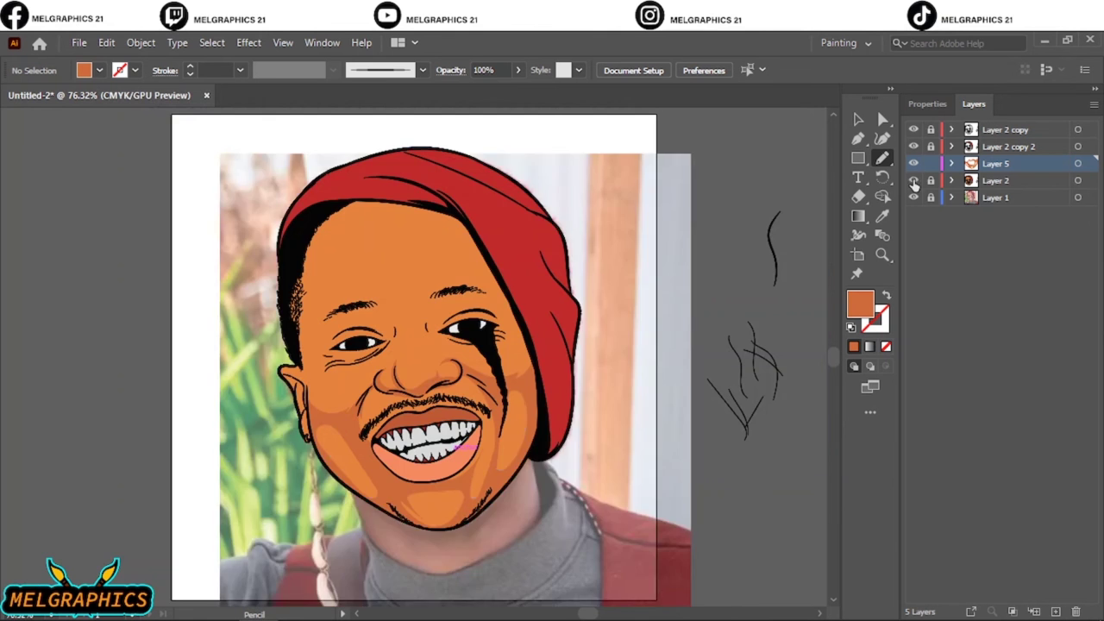
pyautogui.scroll(5, 303, 532)
pyautogui.scroll(8, 303, 532)
pyautogui.moveTo(332, 235); pyautogui.dragTo(289, 197)
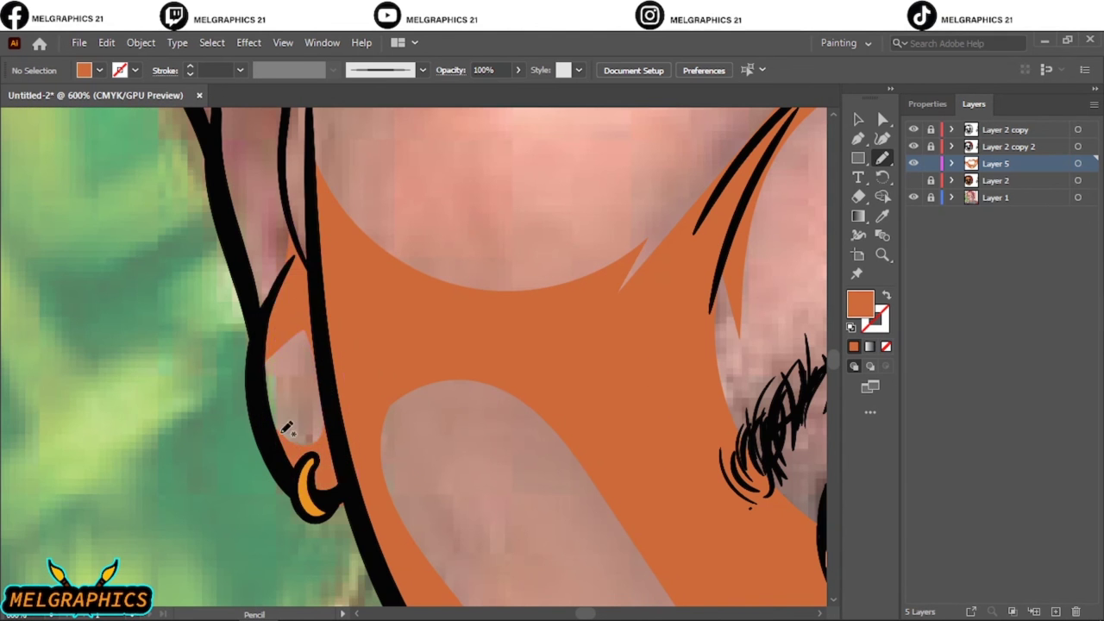
pyautogui.scroll(3, 412, 466)
pyautogui.moveTo(303, 342); pyautogui.dragTo(269, 99)
pyautogui.moveTo(457, 470); pyautogui.dragTo(463, 509)
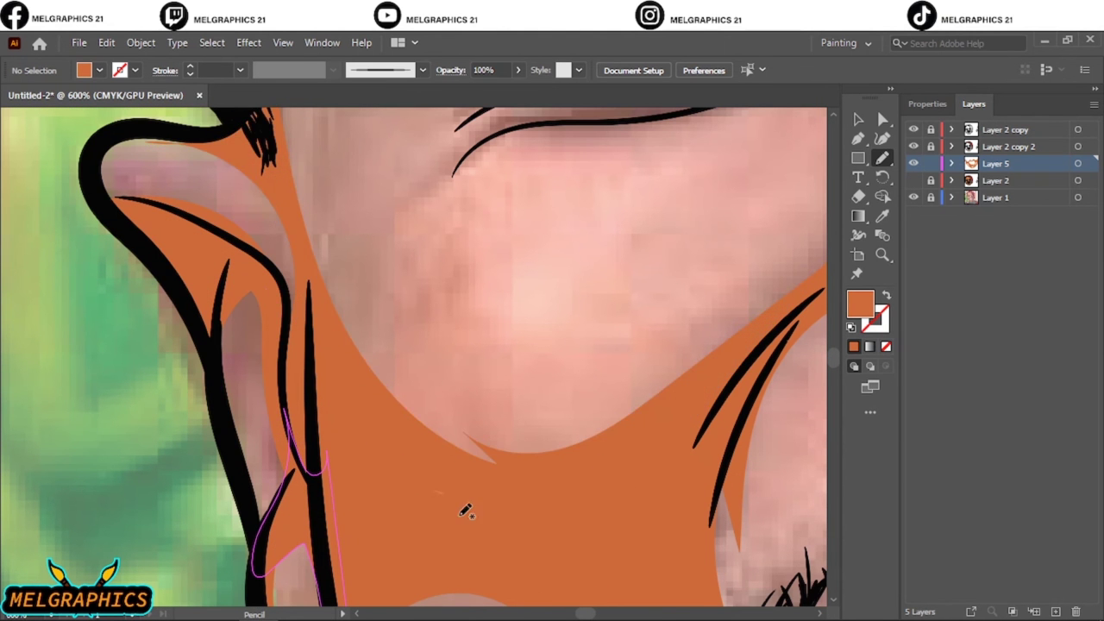
pyautogui.hotkey('ctrl', '-')
pyautogui.hotkey('ctrl', '-')
pyautogui.hotkey('ctrl', '-')
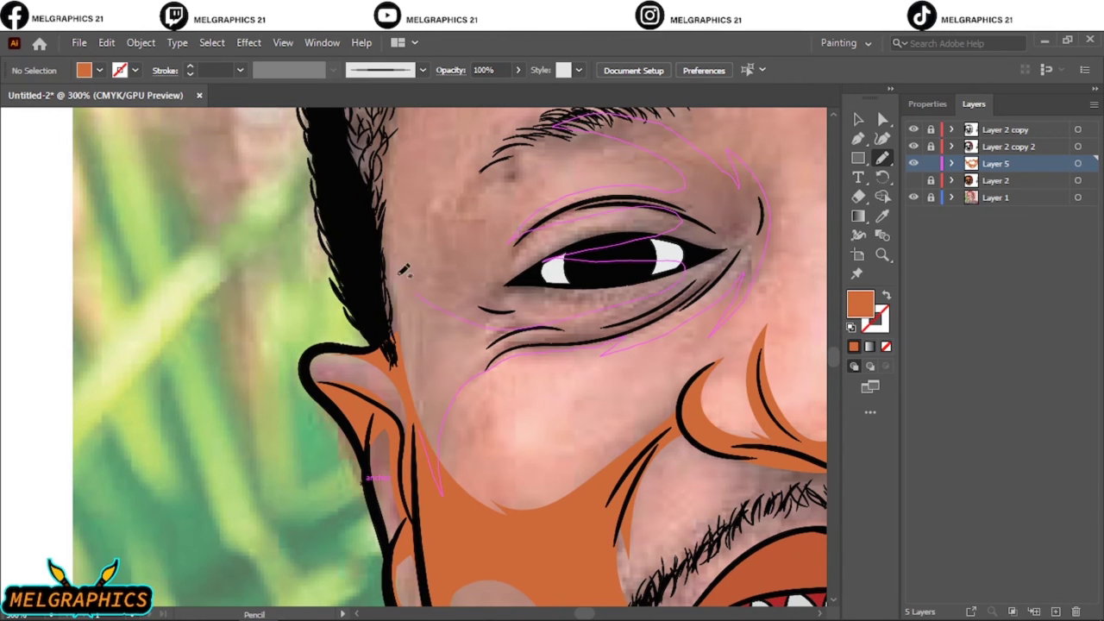
# Shade around the left eye up along the hairline, toggling layer visibility to review
pyautogui.moveTo(621, 242); pyautogui.dragTo(460, 420)
pyautogui.scroll(5, 546, 533)
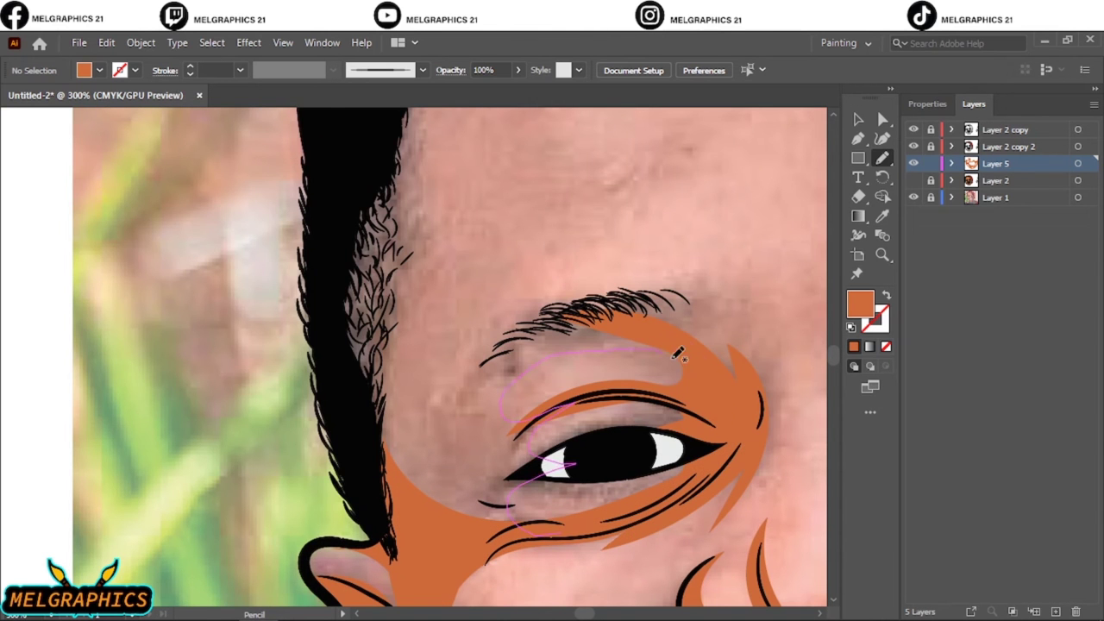
pyautogui.moveTo(677, 354)
pyautogui.mouseDown()
pyautogui.moveTo(370, 224)
pyautogui.moveTo(431, 250)
pyautogui.moveTo(375, 392)
pyautogui.mouseUp()
pyautogui.scroll(5, 371, 224)
pyautogui.hotkey('ctrl', '0')
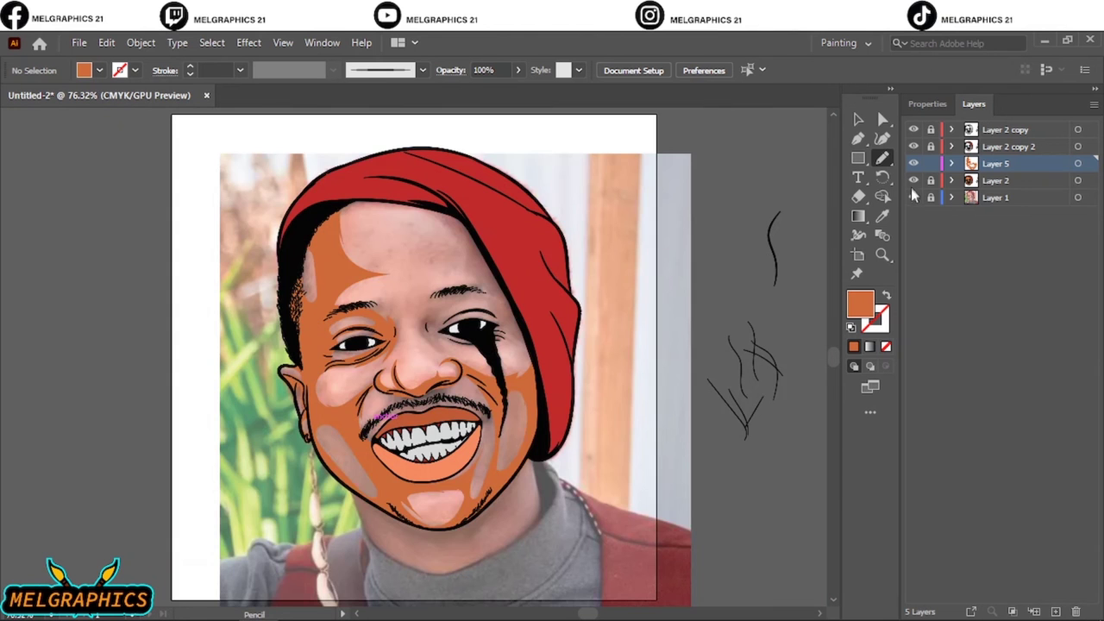
pyautogui.click(913, 197)
pyautogui.click(858, 119)
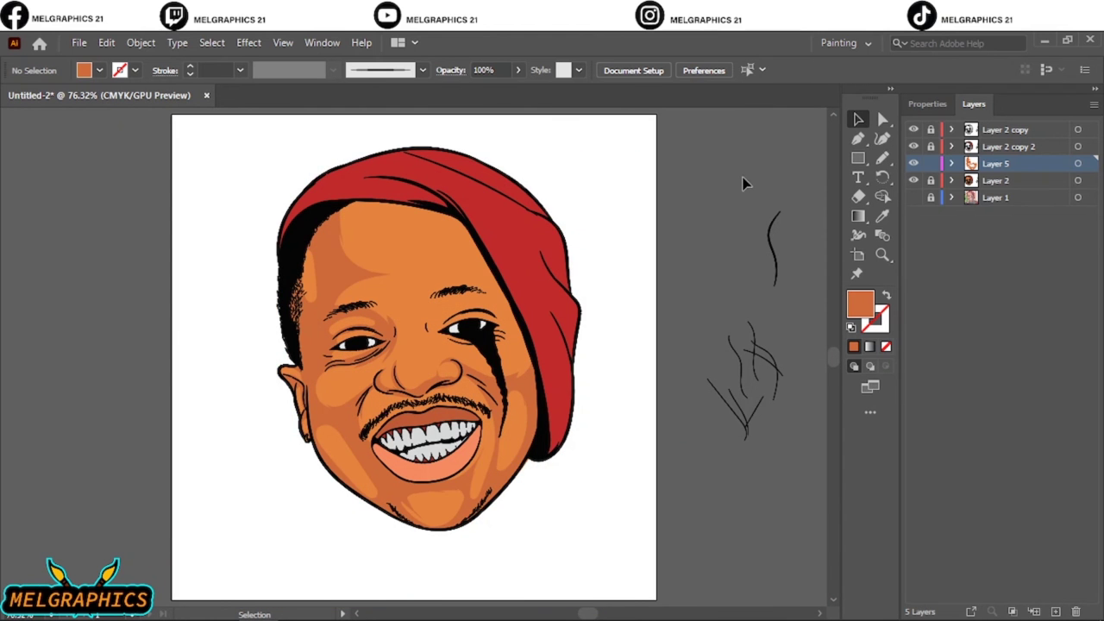
pyautogui.click(913, 181)
pyautogui.click(913, 198)
pyautogui.hotkey('ctrl', '=')
pyautogui.hotkey('ctrl', '=')
pyautogui.hotkey('ctrl', '=')
pyautogui.hotkey('ctrl', '=')
pyautogui.press('n')
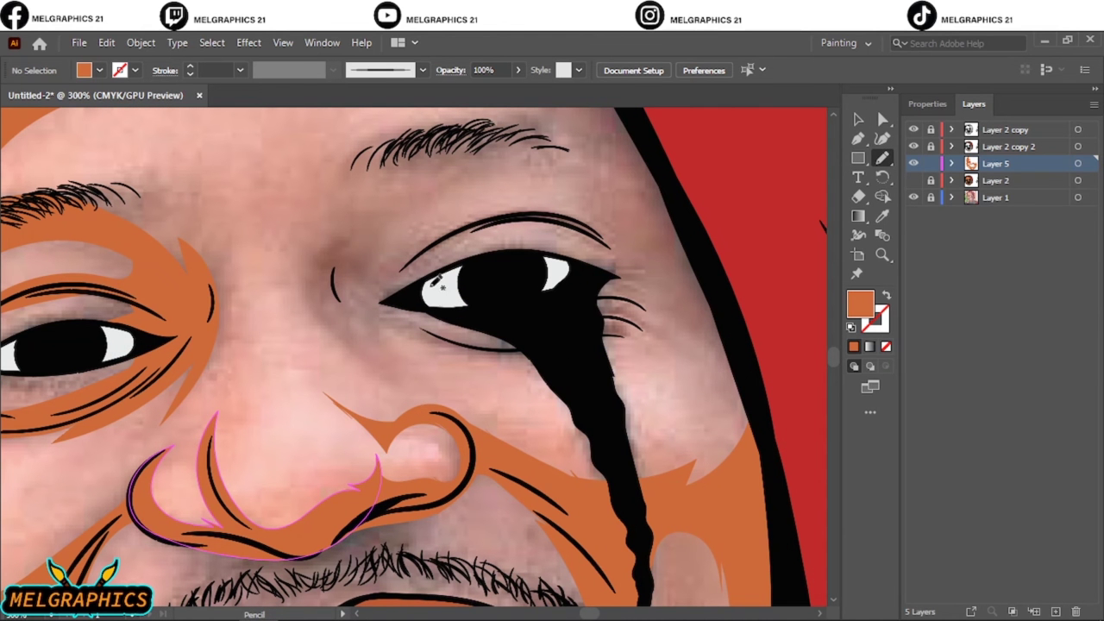
# Shade under the right eye, redraw the forehead shadow by the hairline, and hide the photo
pyautogui.moveTo(377, 357); pyautogui.dragTo(448, 297)
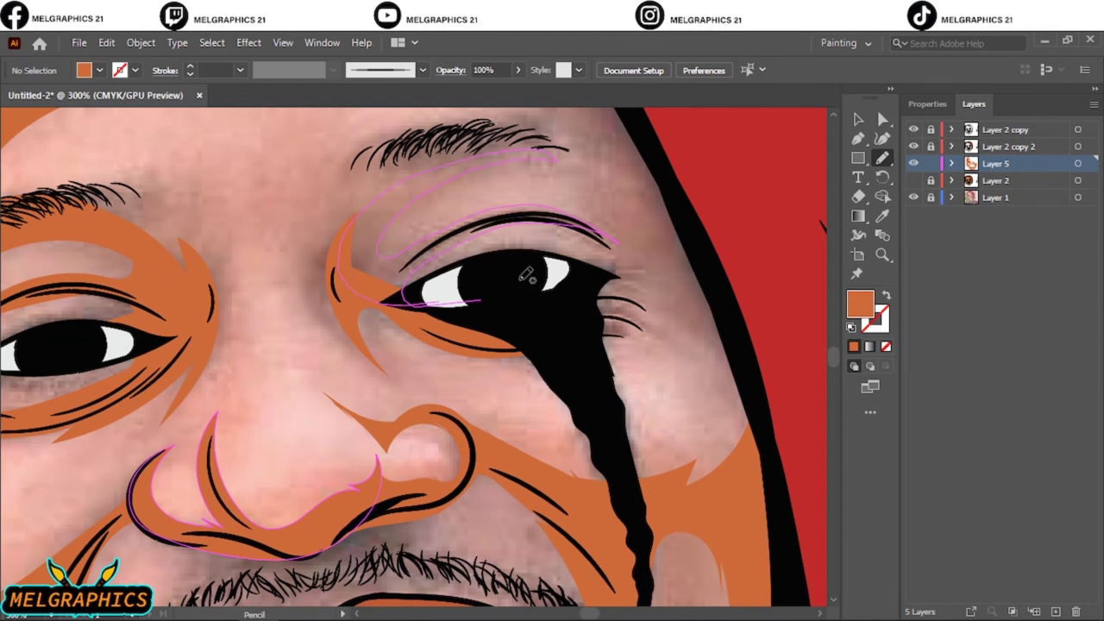
pyautogui.moveTo(577, 297); pyautogui.dragTo(721, 486)
pyautogui.scroll(3, 733, 387)
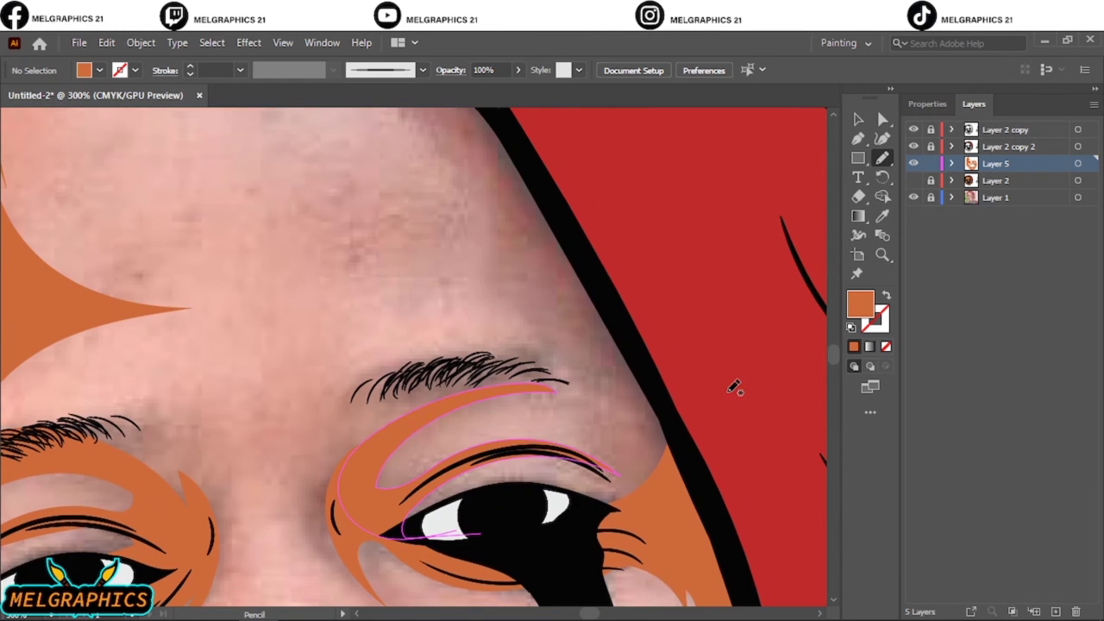
pyautogui.moveTo(618, 438); pyautogui.dragTo(690, 468)
pyautogui.scroll(3, 342, 240)
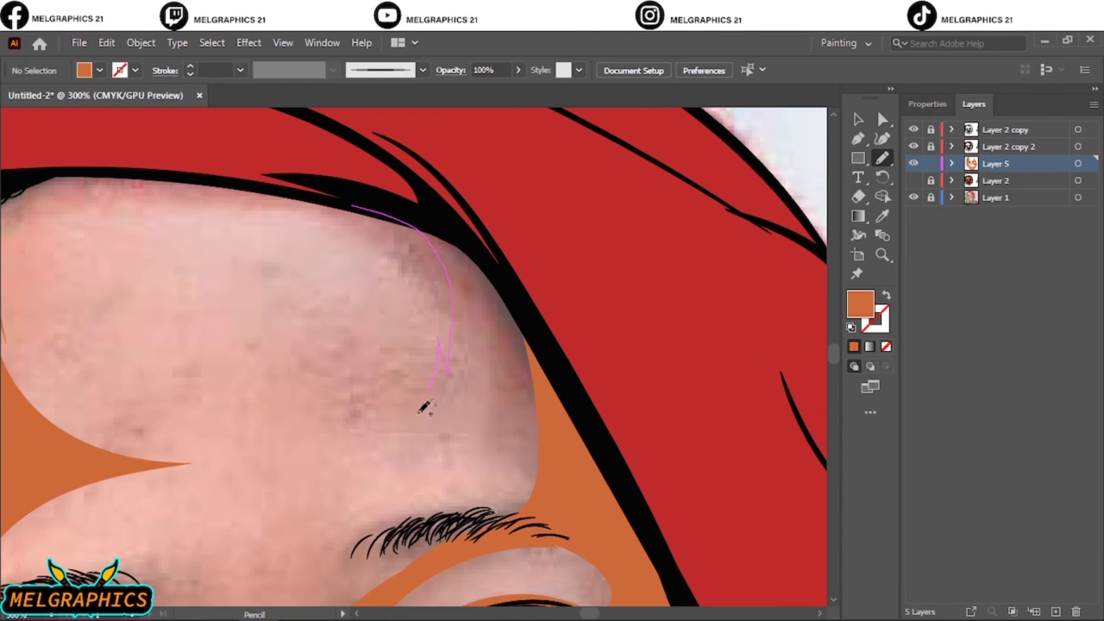
pyautogui.moveTo(438, 552); pyautogui.dragTo(440, 553)
pyautogui.hotkey('ctrl', 'z')
pyautogui.moveTo(332, 197); pyautogui.dragTo(447, 379)
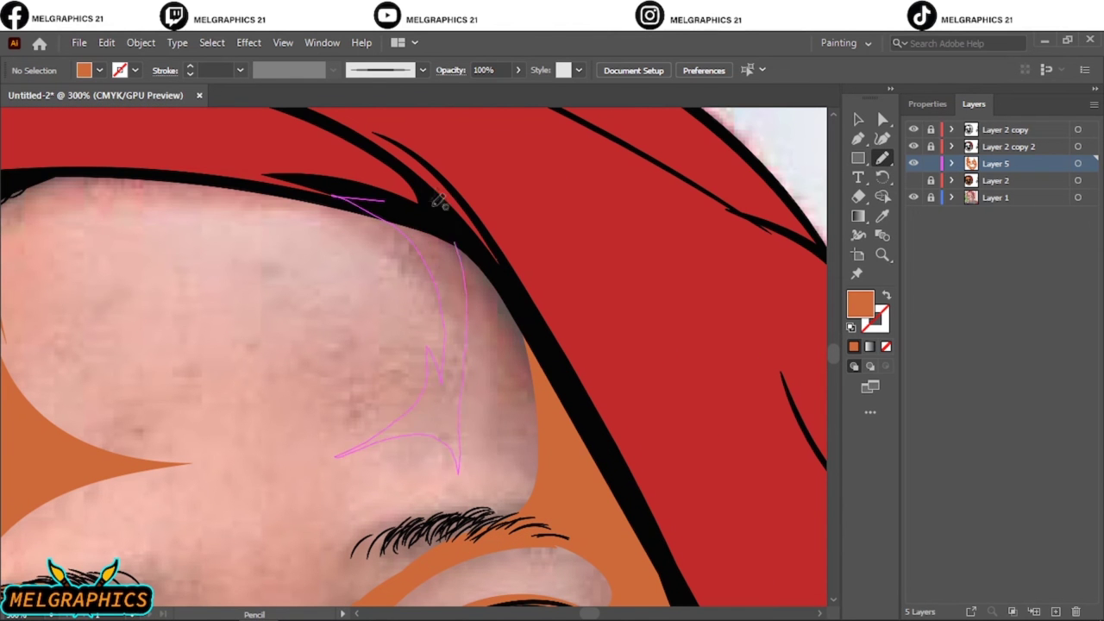
pyautogui.moveTo(439, 200); pyautogui.dragTo(431, 204)
pyautogui.scroll(-3, 413, 424)
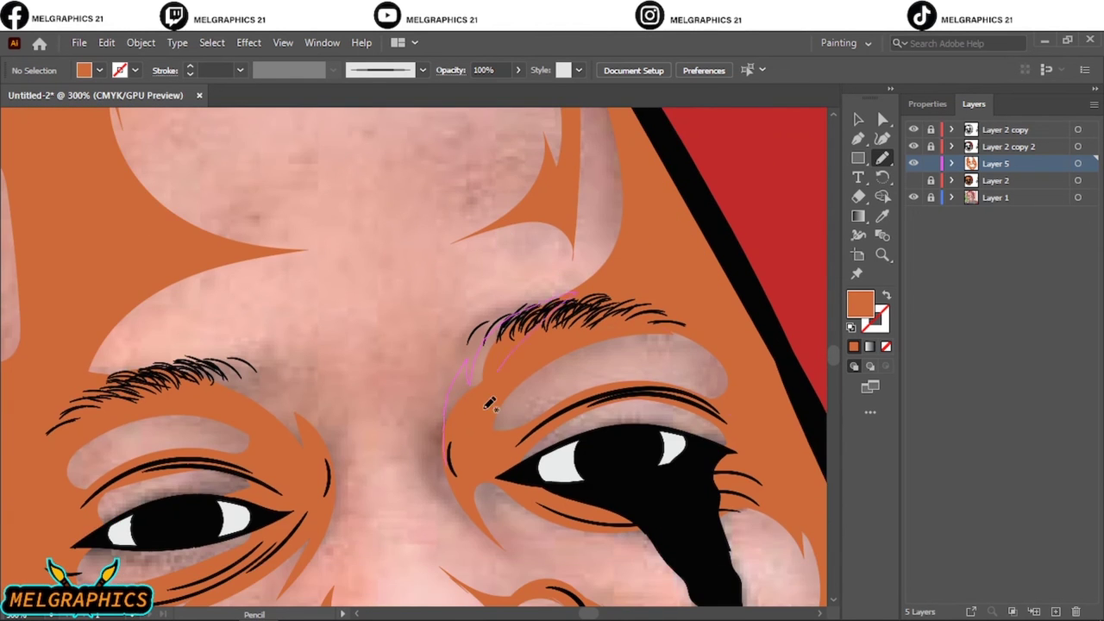
pyautogui.hotkey('ctrl', '0')
pyautogui.click(913, 197)
# Lock Layer 5, create Layer 6, and set the fill to a darker orange
pyautogui.press('v')
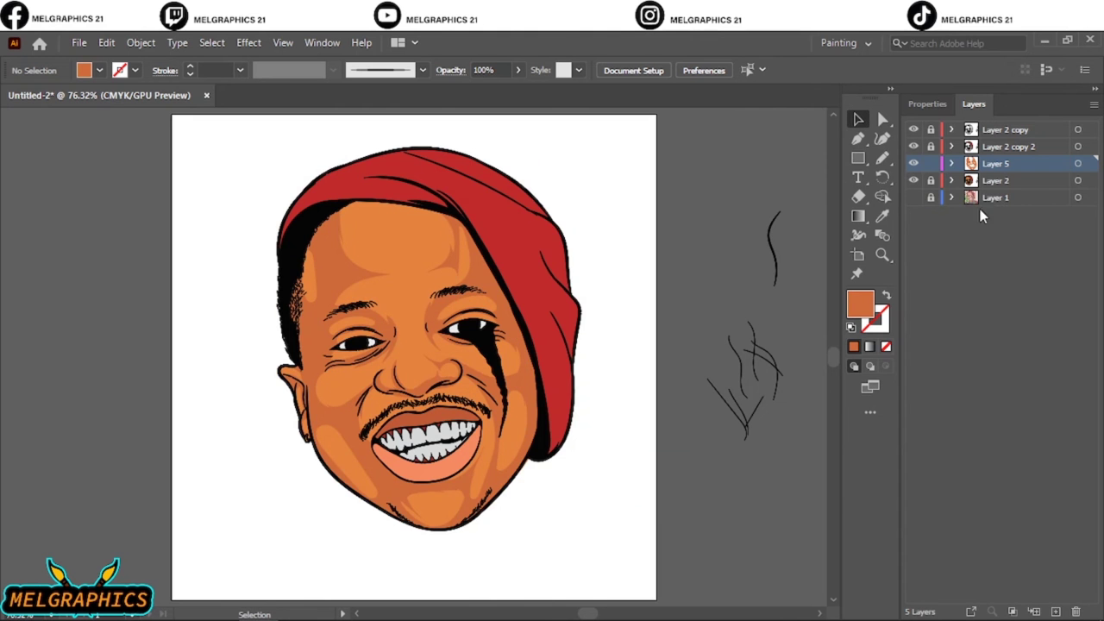
pyautogui.click(931, 163)
pyautogui.hotkey('ctrl', 'l')
pyautogui.hotkey('ctrl', '=')
pyautogui.hotkey('ctrl', '=')
pyautogui.hotkey('ctrl', '=')
pyautogui.press('i')
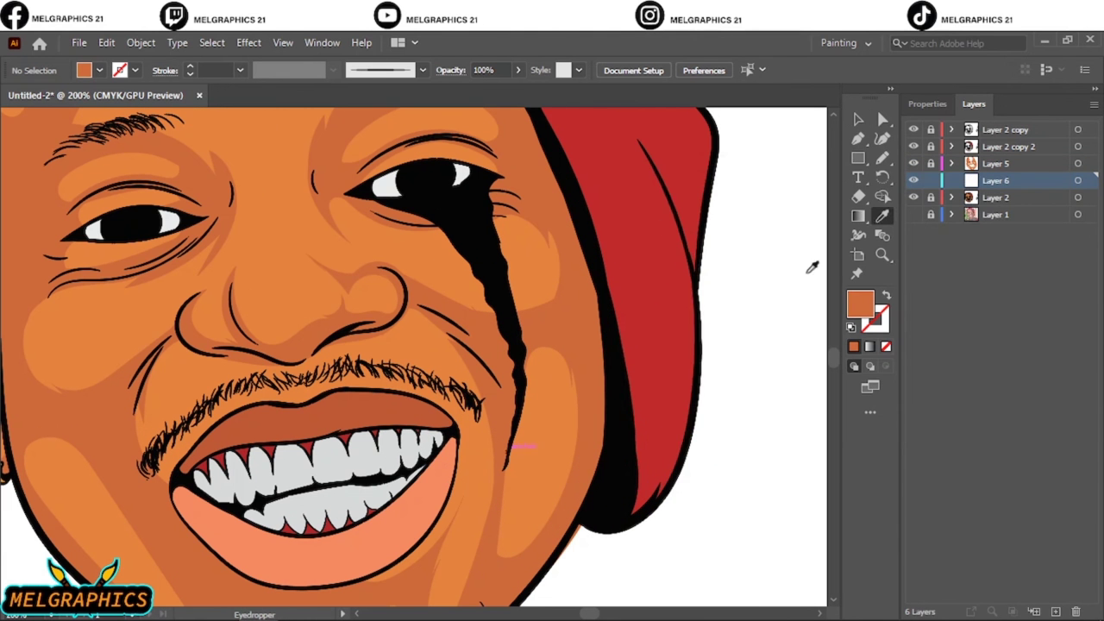
pyautogui.doubleClick(860, 304)
pyautogui.press('Escape')
pyautogui.doubleClick(860, 304)
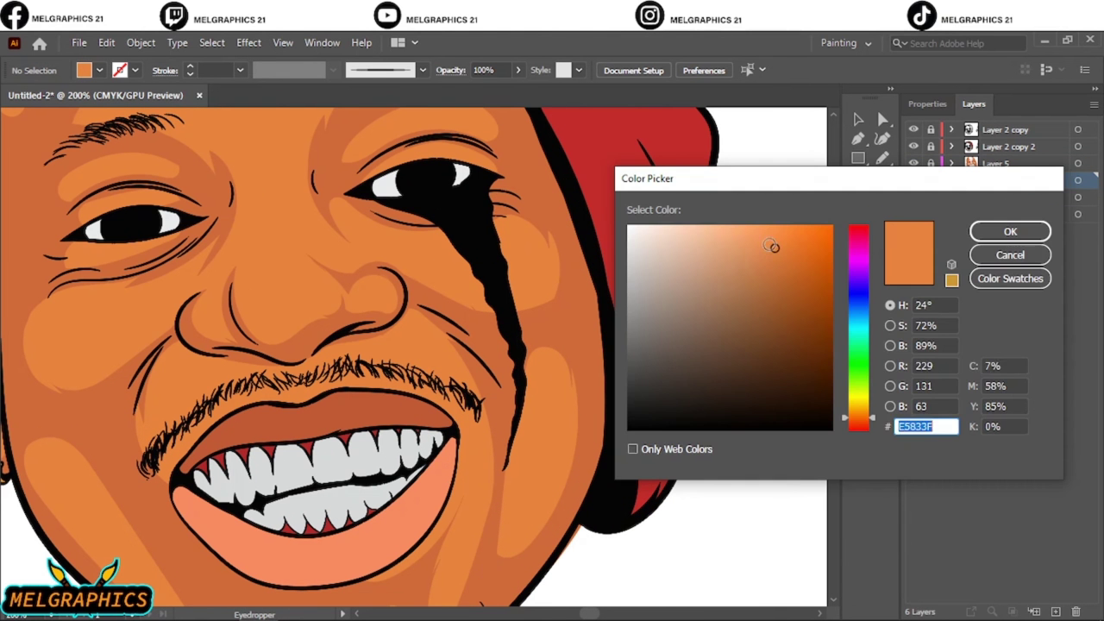
pyautogui.moveTo(869, 417); pyautogui.dragTo(873, 420)
pyautogui.press('Return')
pyautogui.press('n')
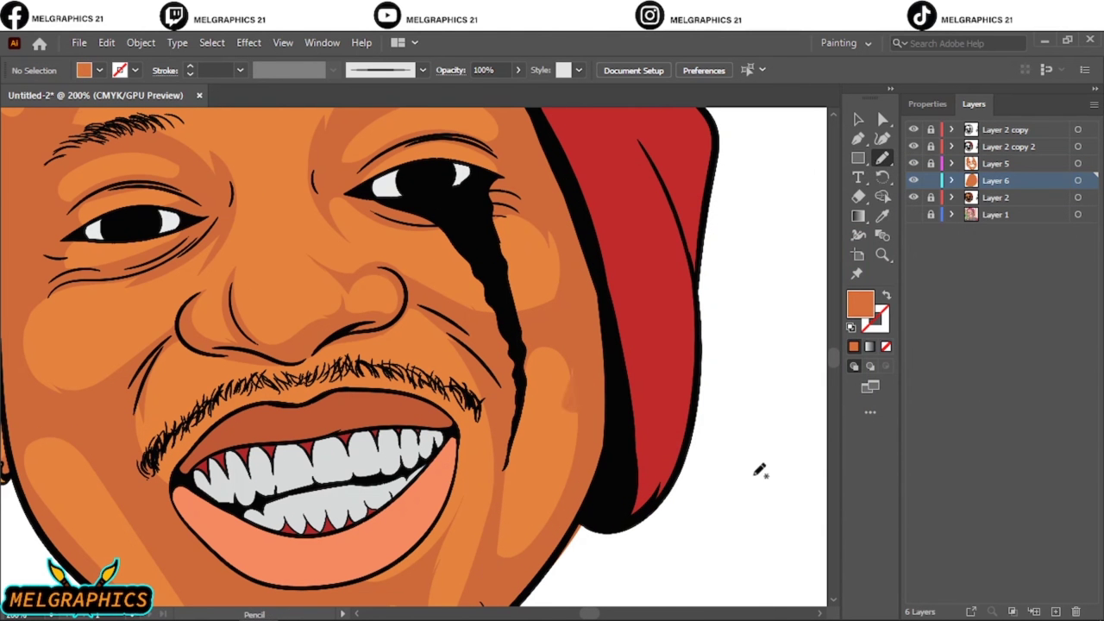
pyautogui.doubleClick(860, 304)
pyautogui.press('Return')
# With Layer 2 hidden, trace shading shapes over the chin, moustache area and both cheeks
pyautogui.click(913, 197)
pyautogui.keyDown('alt'); pyautogui.scroll(2, 414, 388); pyautogui.keyUp('alt')
pyautogui.scroll(-2, 474, 408)
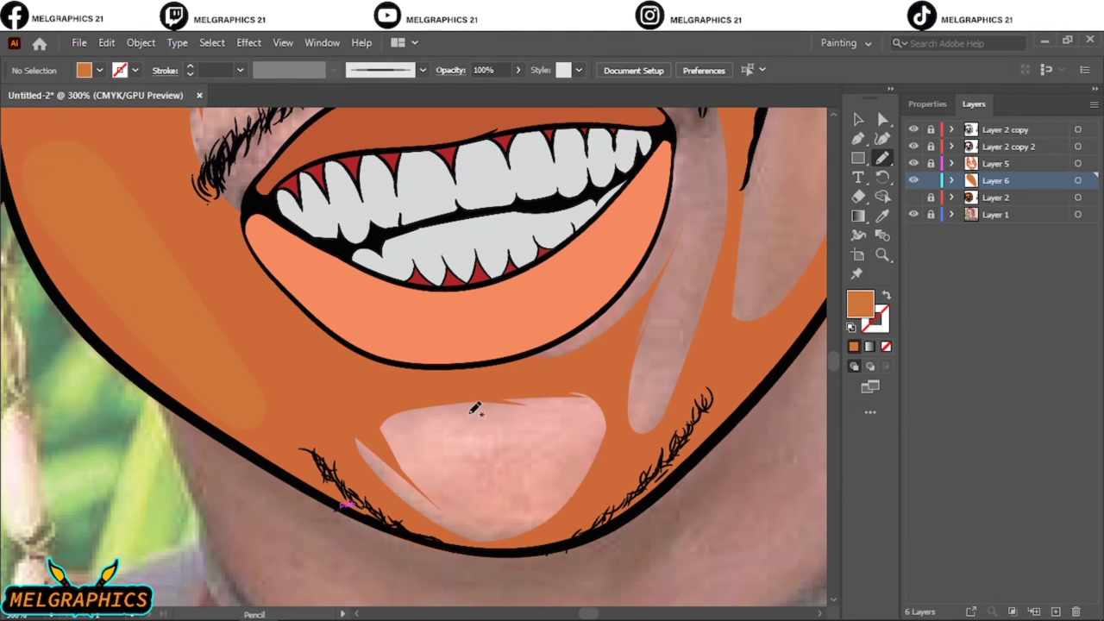
pyautogui.moveTo(573, 360); pyautogui.dragTo(562, 380)
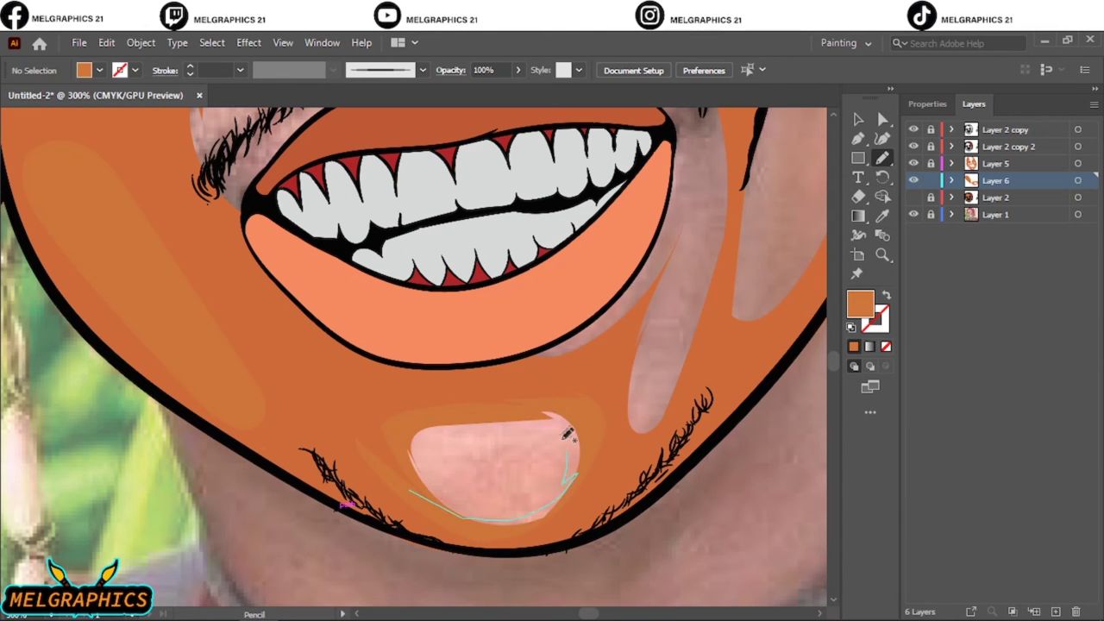
pyautogui.moveTo(567, 434); pyautogui.dragTo(556, 418)
pyautogui.moveTo(517, 505); pyautogui.dragTo(398, 495)
pyautogui.scroll(3, 482, 259)
pyautogui.moveTo(507, 127); pyautogui.dragTo(508, 328)
pyautogui.scroll(3, 482, 302)
pyautogui.moveTo(327, 336)
pyautogui.mouseDown()
pyautogui.moveTo(221, 383)
pyautogui.moveTo(265, 271)
pyautogui.mouseUp()
pyautogui.moveTo(489, 320); pyautogui.dragTo(606, 417)
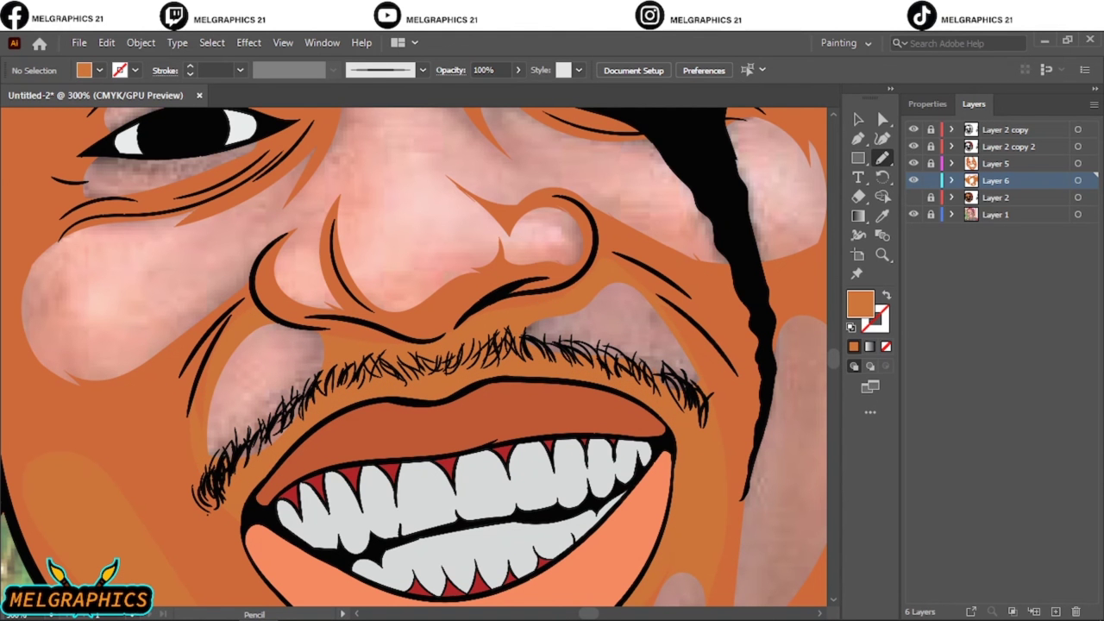
pyautogui.hotkey('ctrl', '0')
pyautogui.click(913, 214)
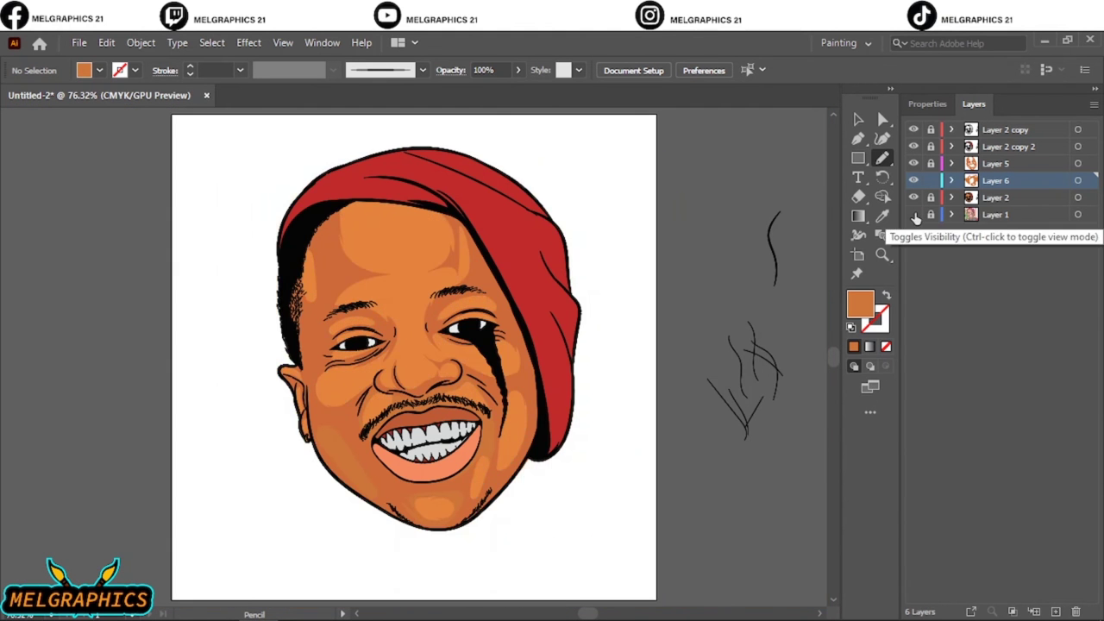
# Trace shading shapes on the left cheek, around the left eye, nose and nostril
pyautogui.scroll(2, 349, 356)
pyautogui.scroll(5, 349, 356)
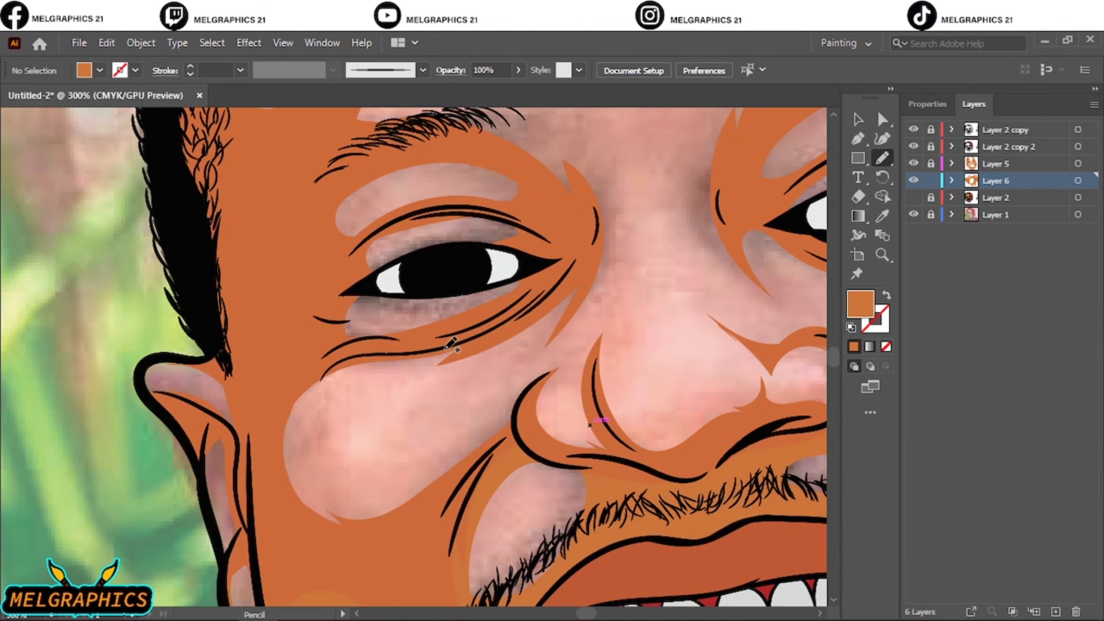
pyautogui.moveTo(524, 387); pyautogui.dragTo(565, 365)
pyautogui.moveTo(472, 317); pyautogui.dragTo(476, 325)
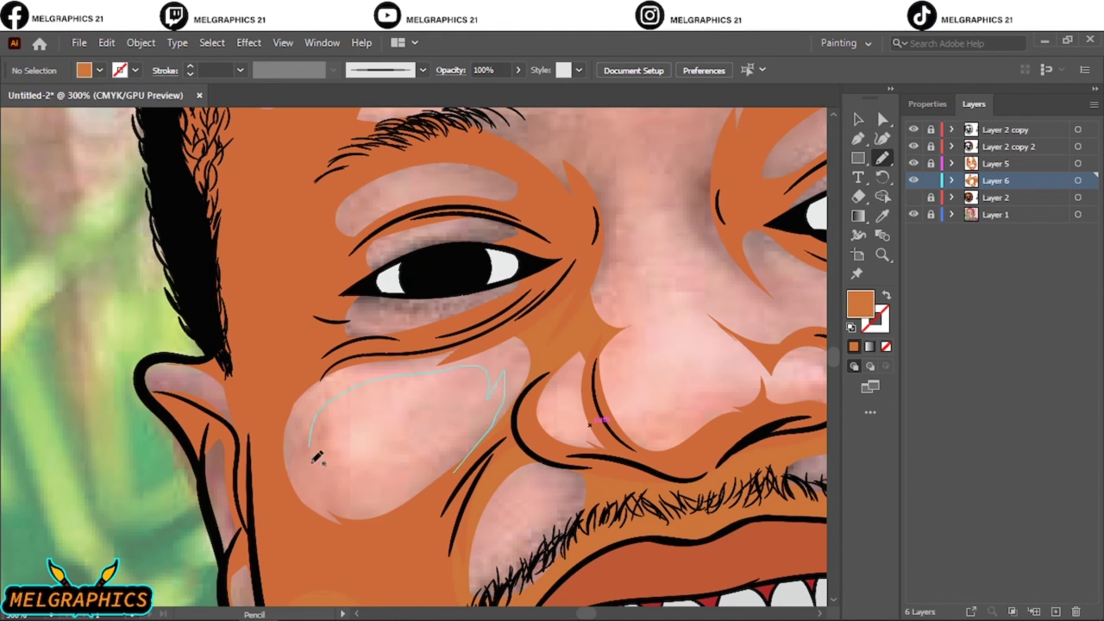
pyautogui.moveTo(317, 457); pyautogui.dragTo(543, 341)
pyautogui.moveTo(377, 298)
pyautogui.mouseDown()
pyautogui.moveTo(431, 279)
pyautogui.moveTo(414, 233)
pyautogui.mouseUp()
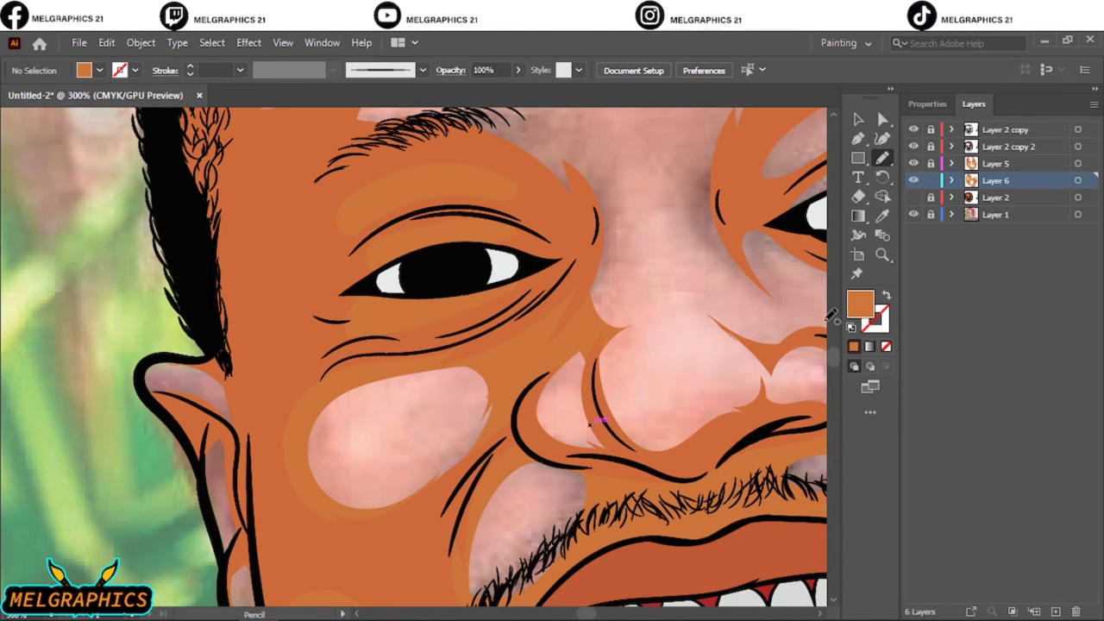
pyautogui.hscroll(5, 592, 422)
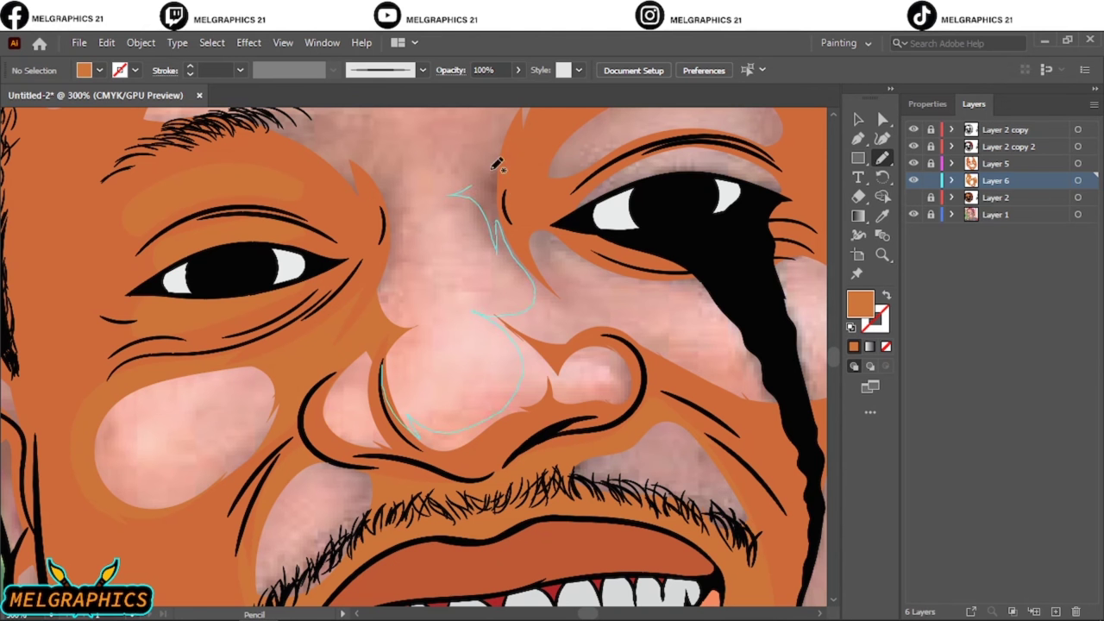
pyautogui.moveTo(643, 377); pyautogui.dragTo(540, 369)
pyautogui.moveTo(616, 326); pyautogui.dragTo(609, 329)
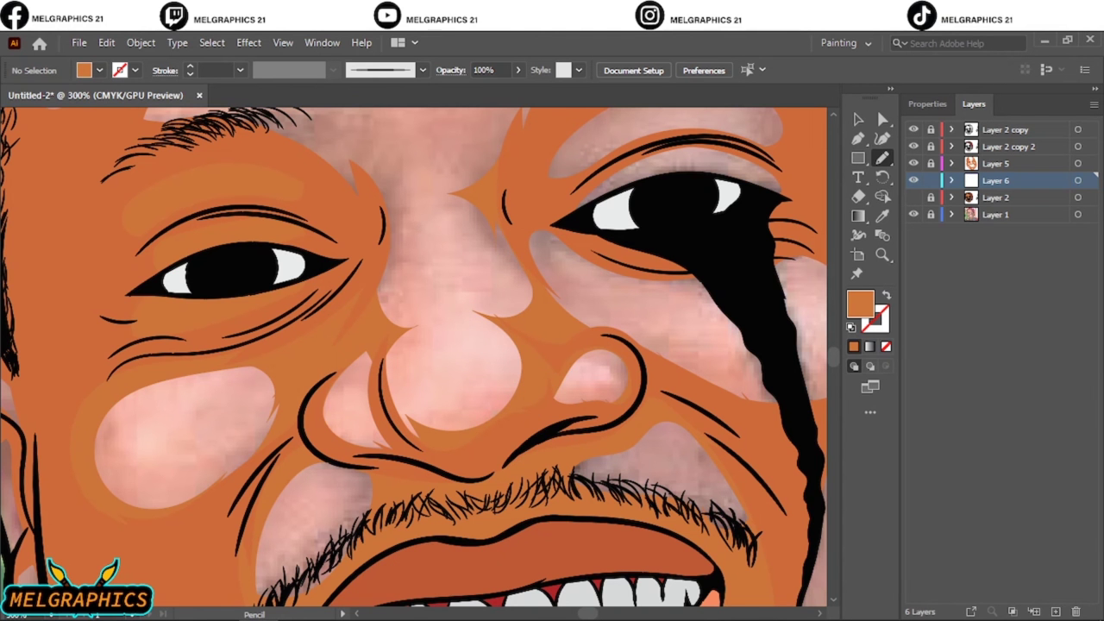
# Draw a closed shading shape between the brows, toggling the photo to check
pyautogui.hotkey('ctrl', '0')
pyautogui.click(914, 213)
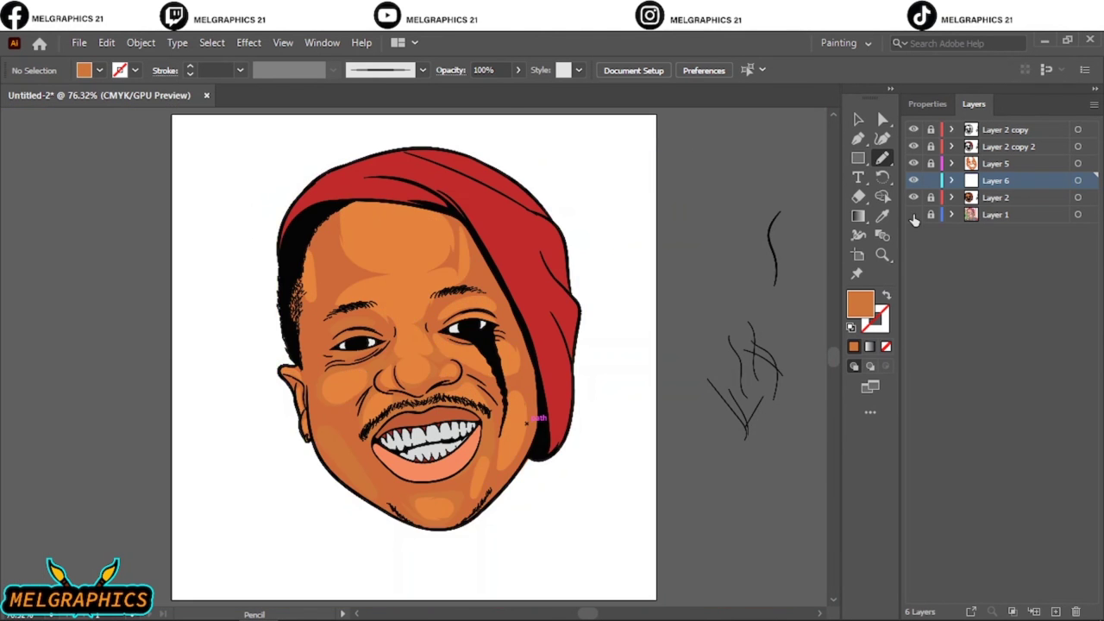
pyautogui.scroll(5, 303, 342)
pyautogui.moveTo(390, 423); pyautogui.dragTo(573, 207)
pyautogui.scroll(3, 389, 345)
pyautogui.click(913, 214)
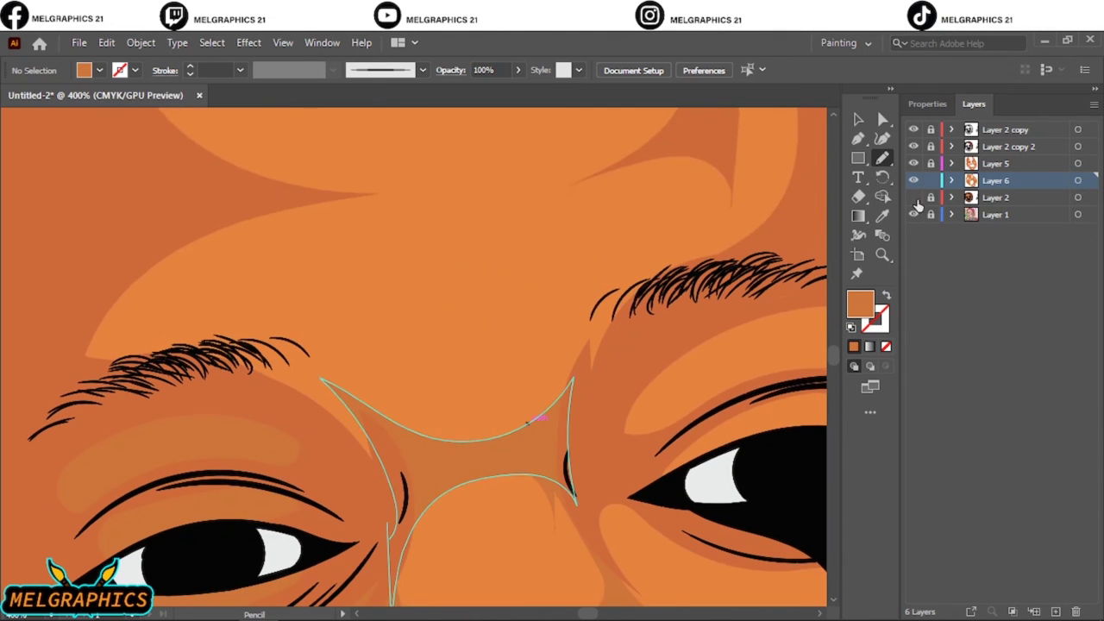
pyautogui.moveTo(527, 421); pyautogui.dragTo(531, 419)
# Add shading shapes across the forehead, over the brow and on the left temple
pyautogui.scroll(3, 336, 519)
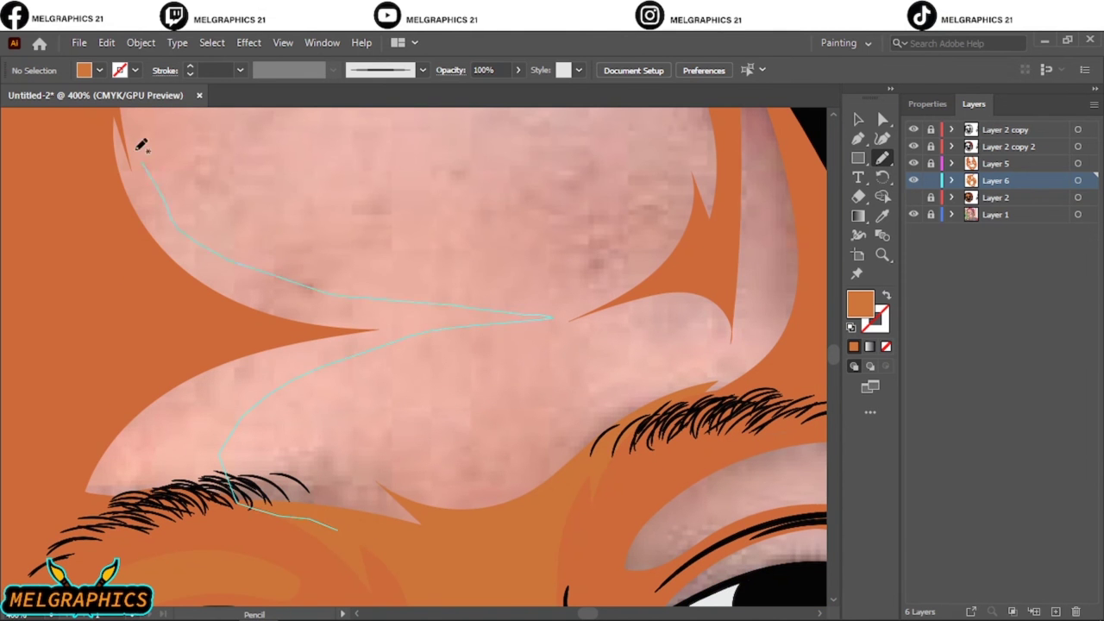
pyautogui.moveTo(142, 145); pyautogui.dragTo(140, 151)
pyautogui.scroll(-1, 406, 546)
pyautogui.scroll(5, 276, 443)
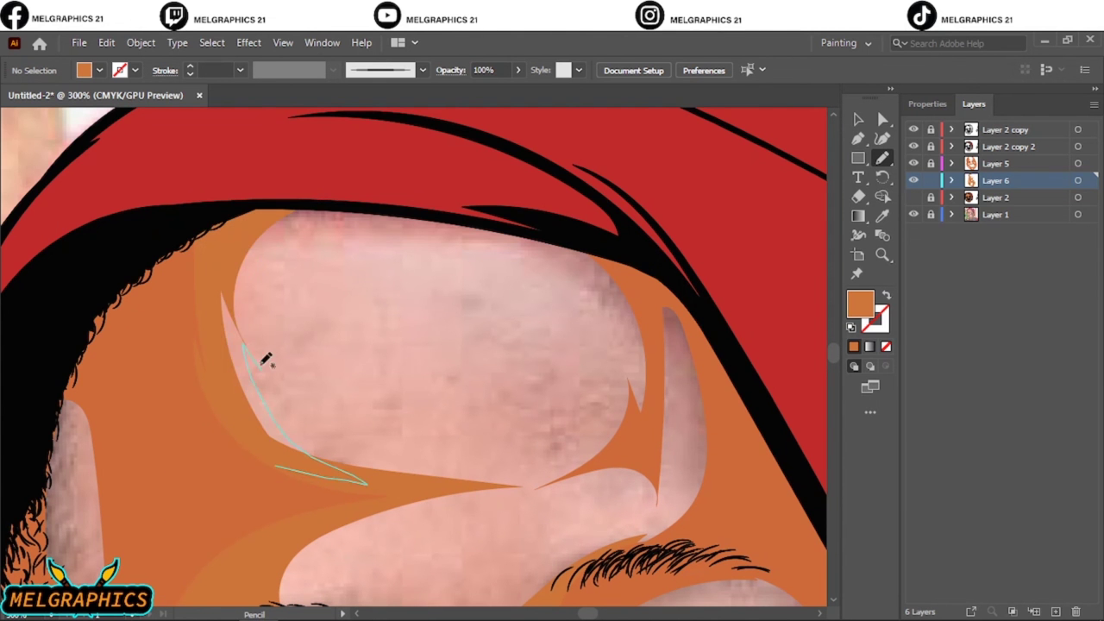
pyautogui.moveTo(263, 359); pyautogui.dragTo(248, 350)
pyautogui.moveTo(461, 492); pyautogui.dragTo(454, 495)
pyautogui.scroll(-3, 559, 488)
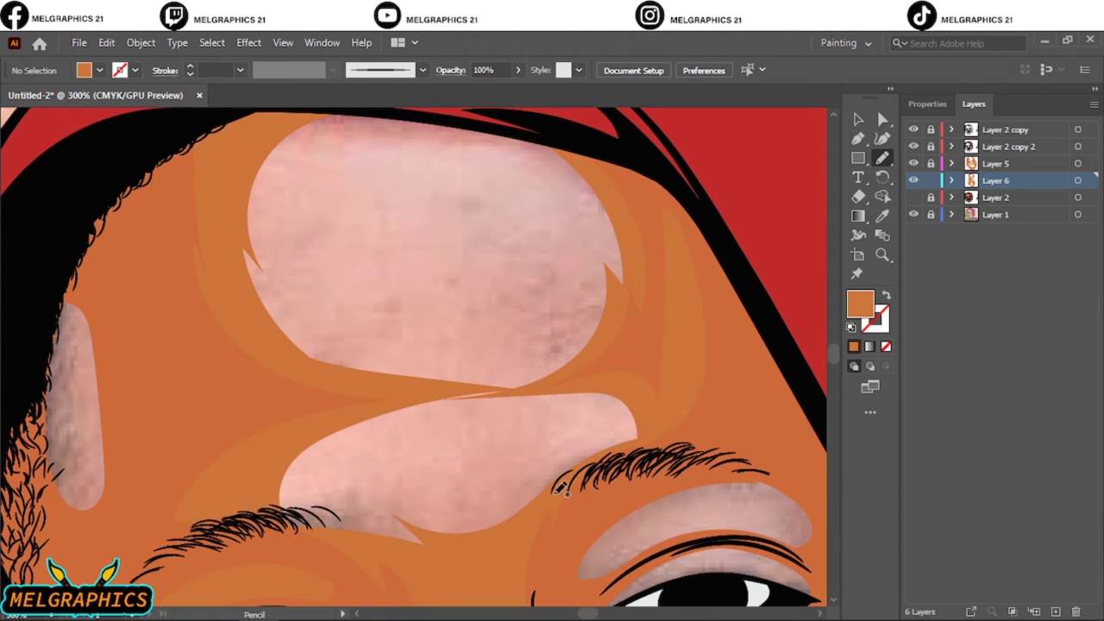
pyautogui.moveTo(584, 350); pyautogui.dragTo(591, 343)
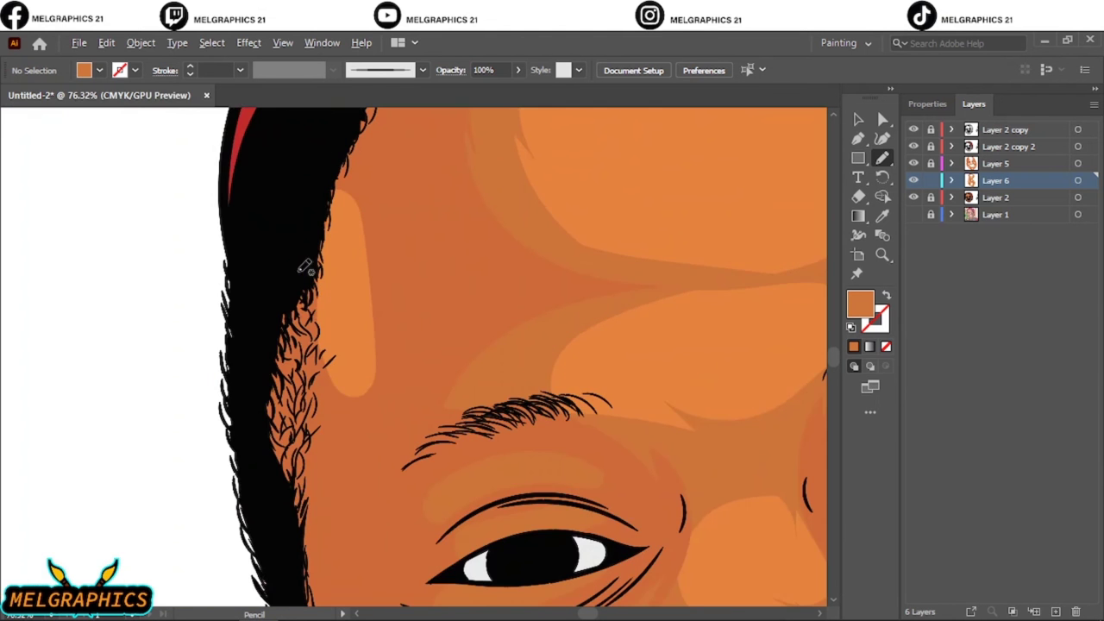
pyautogui.moveTo(280, 211); pyautogui.dragTo(312, 197)
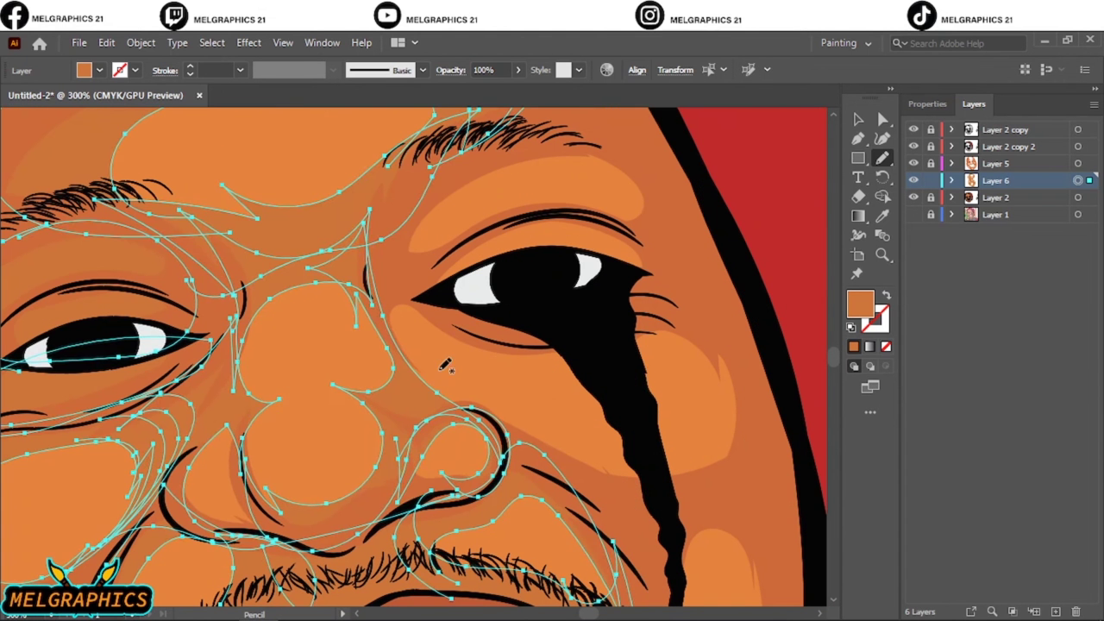
# Add a small stroke by the nostril, then lower the shading's saturation and adjust the fill
pyautogui.press('n')
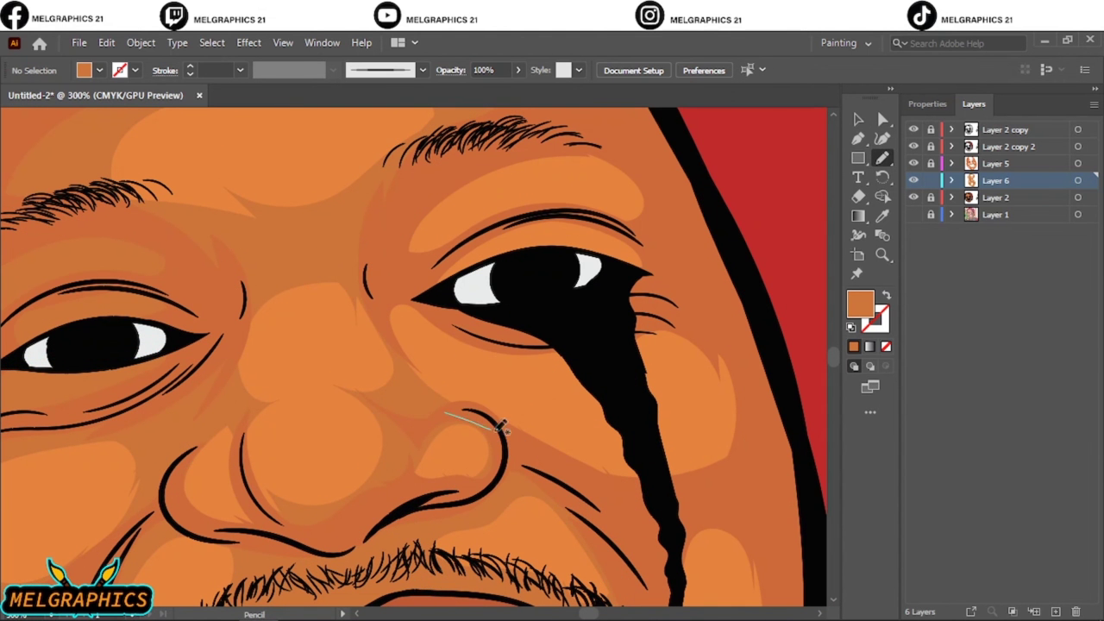
pyautogui.moveTo(496, 402); pyautogui.dragTo(679, 343)
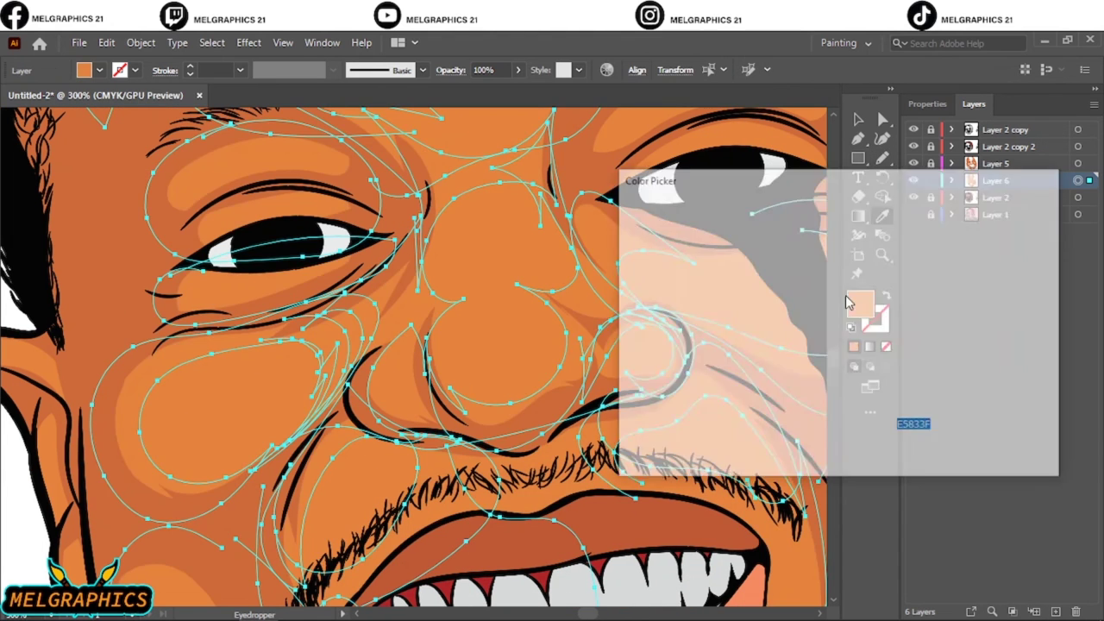
pyautogui.press('i')
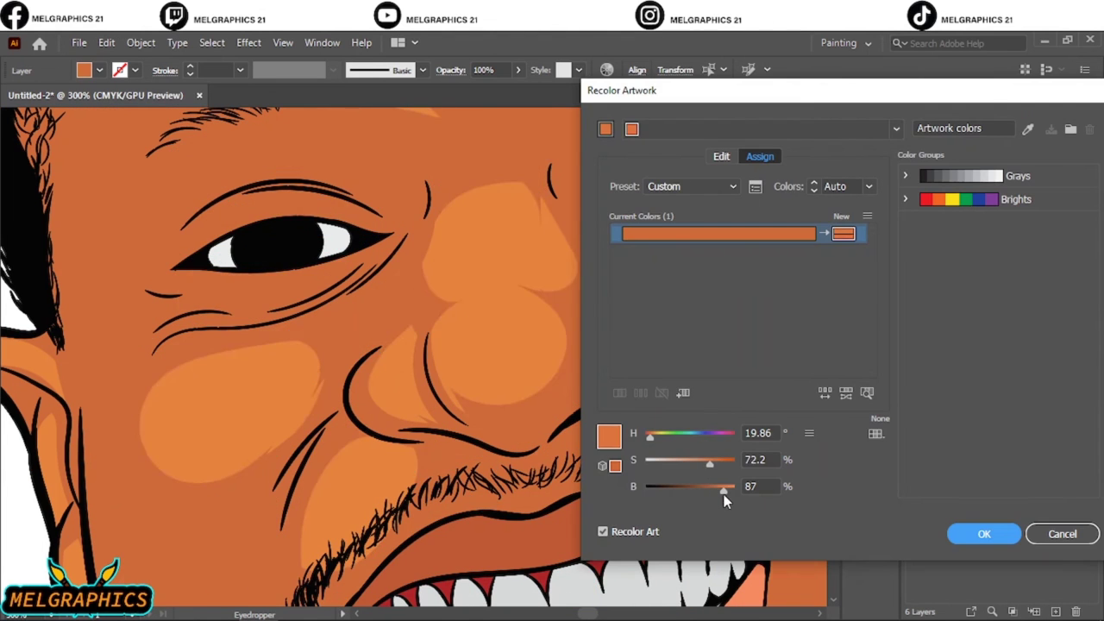
pyautogui.moveTo(712, 460); pyautogui.dragTo(702, 463)
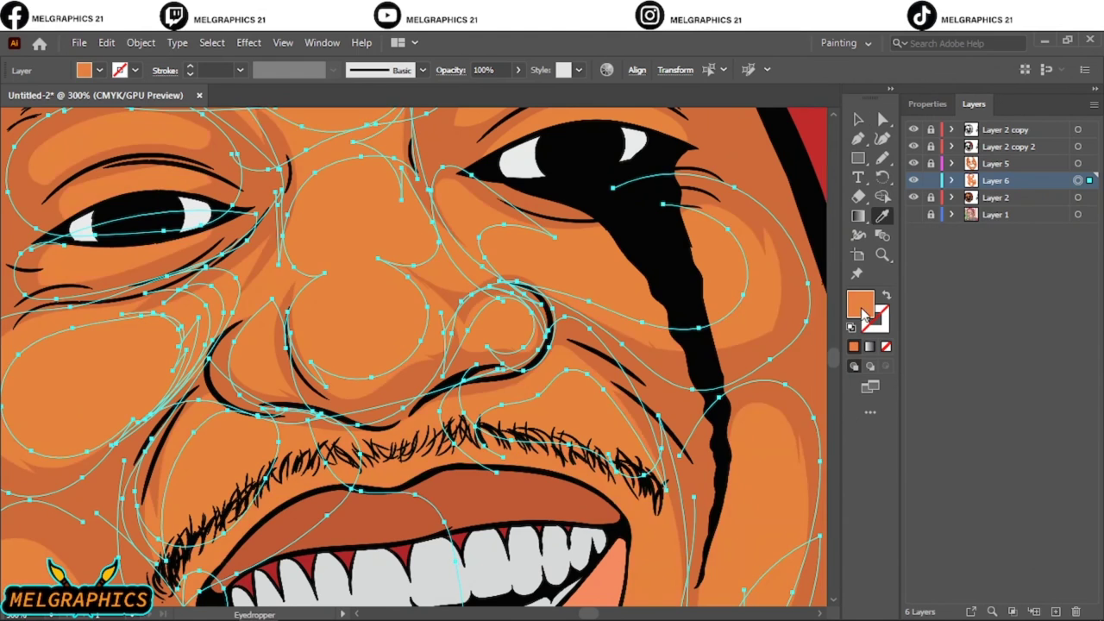
pyautogui.doubleClick(862, 307)
pyautogui.click(773, 251)
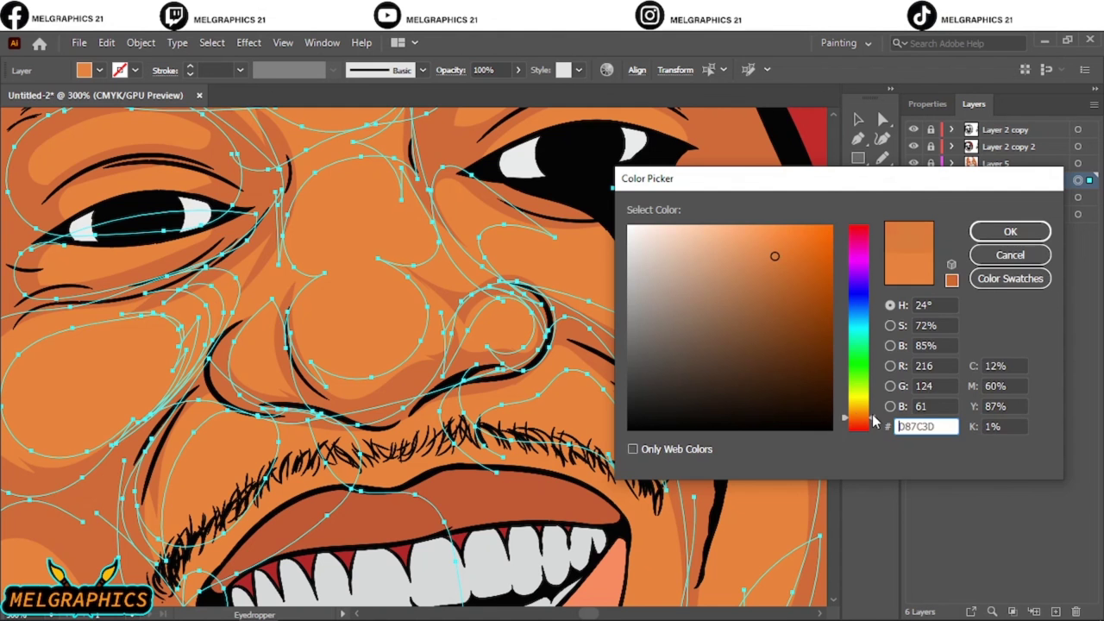
pyautogui.press('Return')
pyautogui.press('v')
pyautogui.hotkey('ctrl', 'shift', 'a')
pyautogui.hotkey('ctrl', '0')
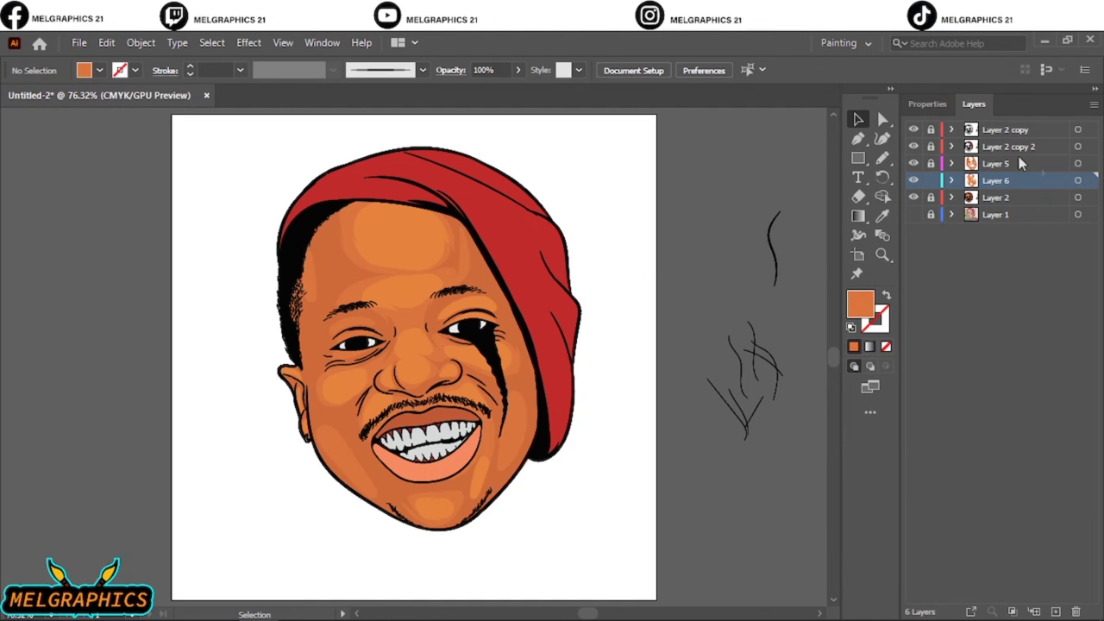
# Run Adjust Color Balance on Layer 5's shapes, nudging the black level slightly
pyautogui.click(1077, 163)
pyautogui.click(106, 42)
pyautogui.click(419, 365)
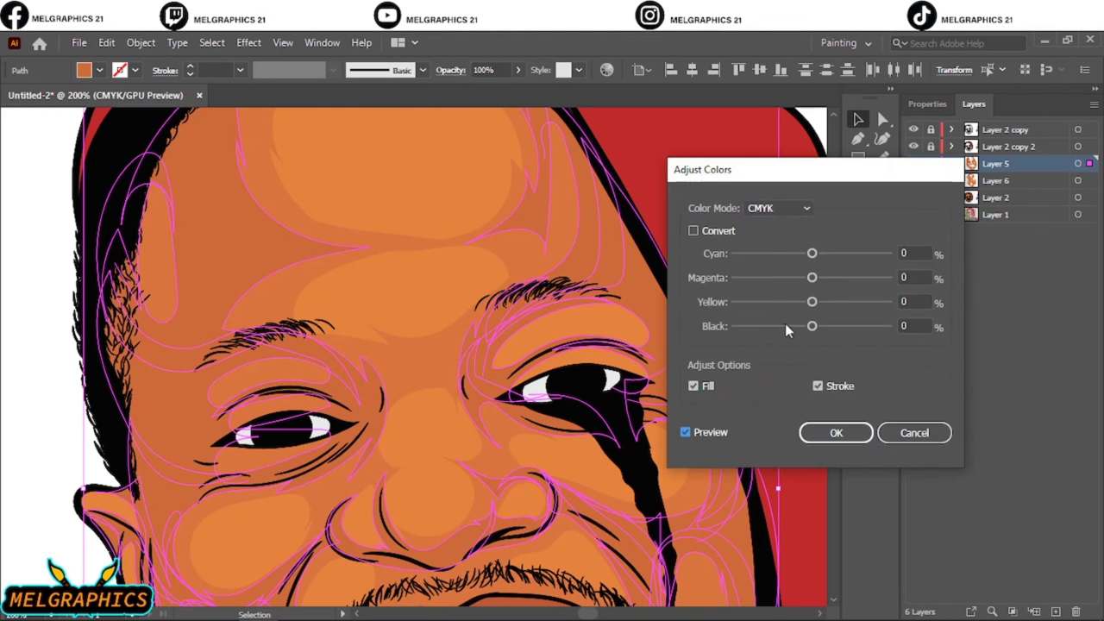
pyautogui.moveTo(812, 326); pyautogui.dragTo(816, 326)
pyautogui.press('Return')
pyautogui.hotkey('ctrl', 'shift', 'a')
pyautogui.hotkey('ctrl', '0')
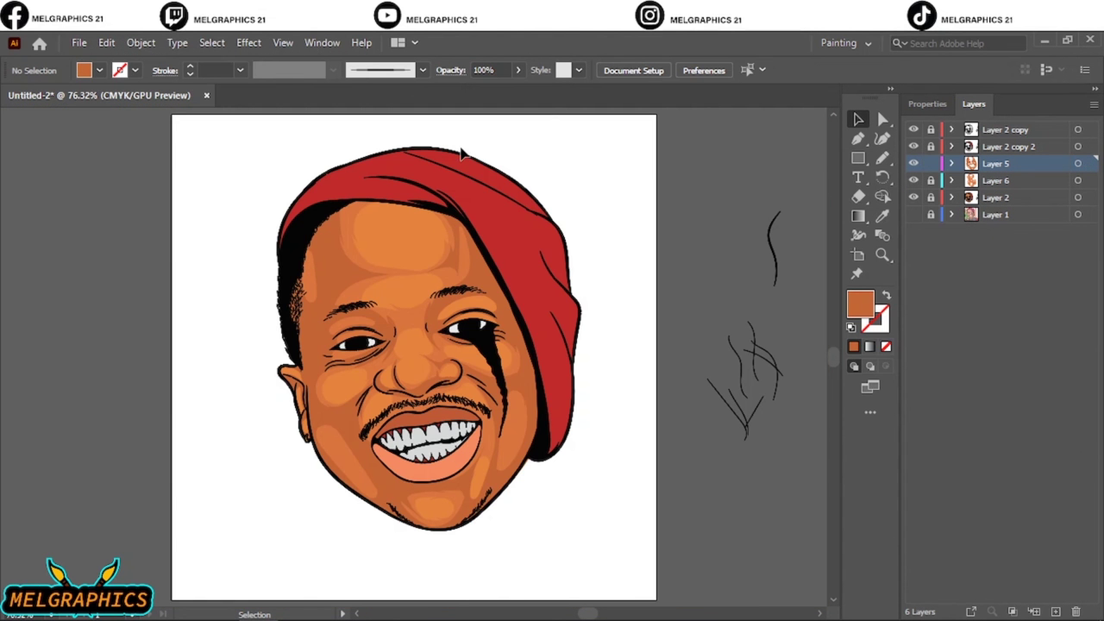
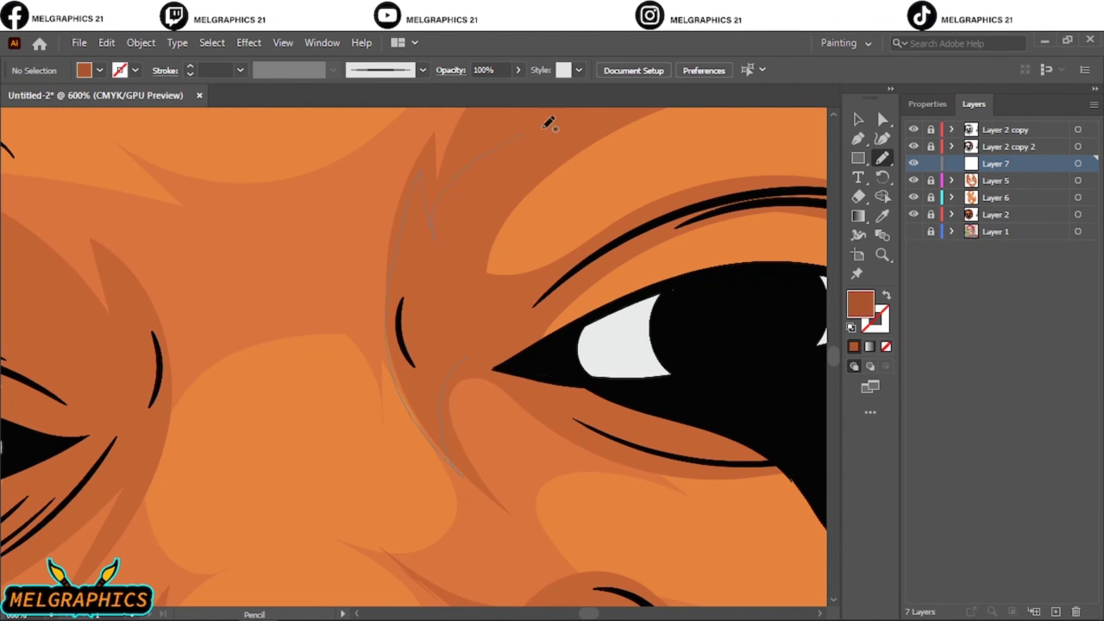
# Pencil dark brown shading beside both eyes, along the lower eyelid, on the cheek and by the ear
pyautogui.moveTo(548, 123); pyautogui.dragTo(552, 129)
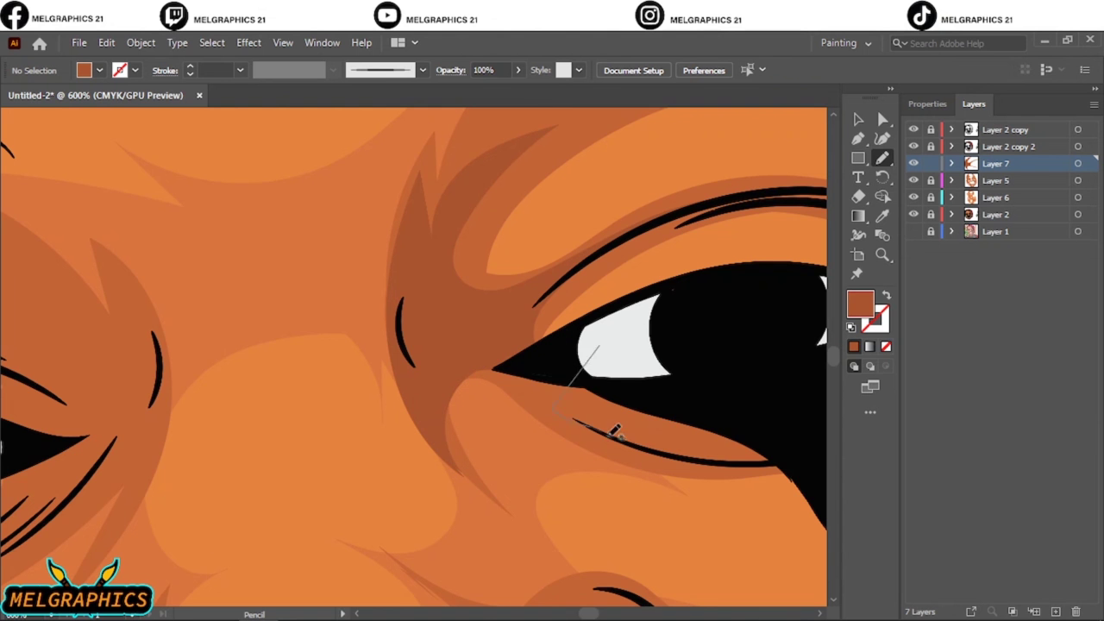
pyautogui.moveTo(612, 431); pyautogui.dragTo(636, 419)
pyautogui.moveTo(486, 462); pyautogui.dragTo(517, 455)
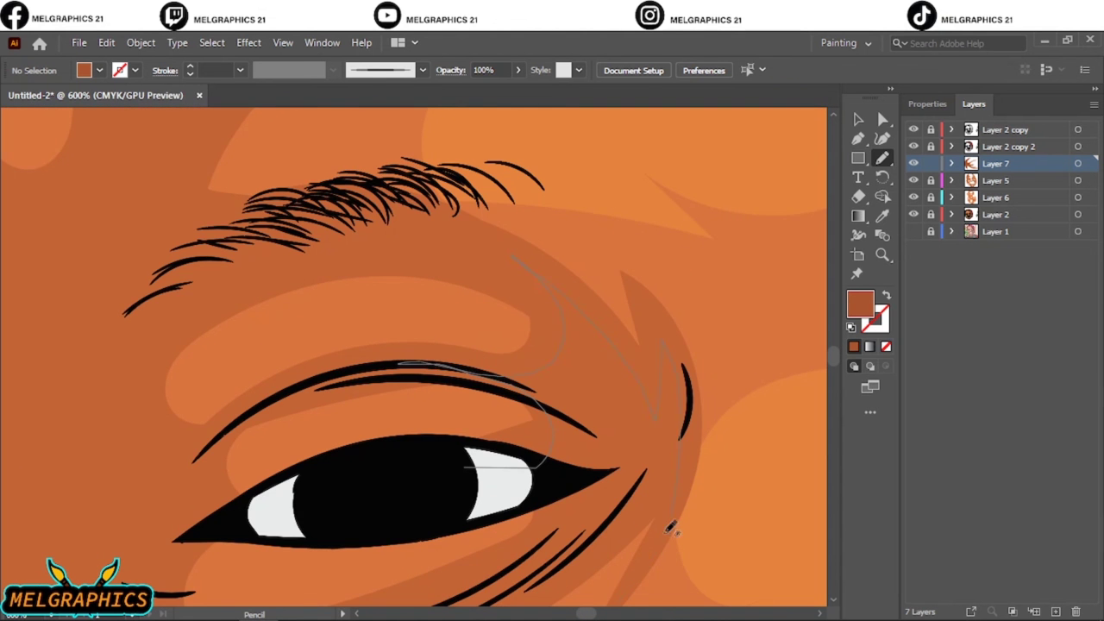
pyautogui.moveTo(670, 527); pyautogui.dragTo(673, 530)
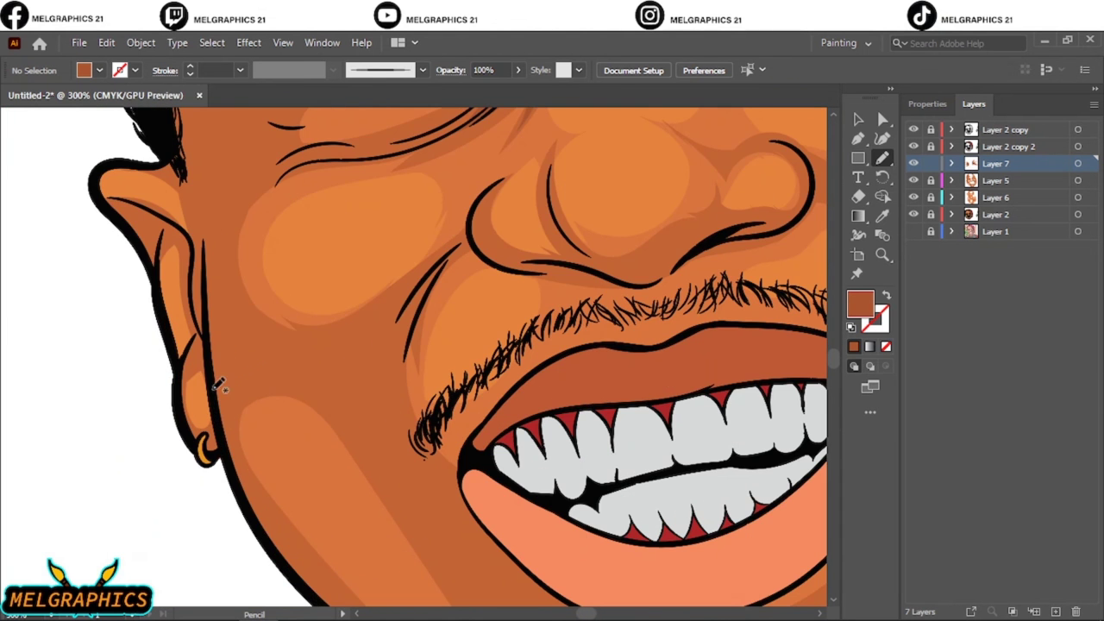
pyautogui.moveTo(414, 296); pyautogui.dragTo(413, 299)
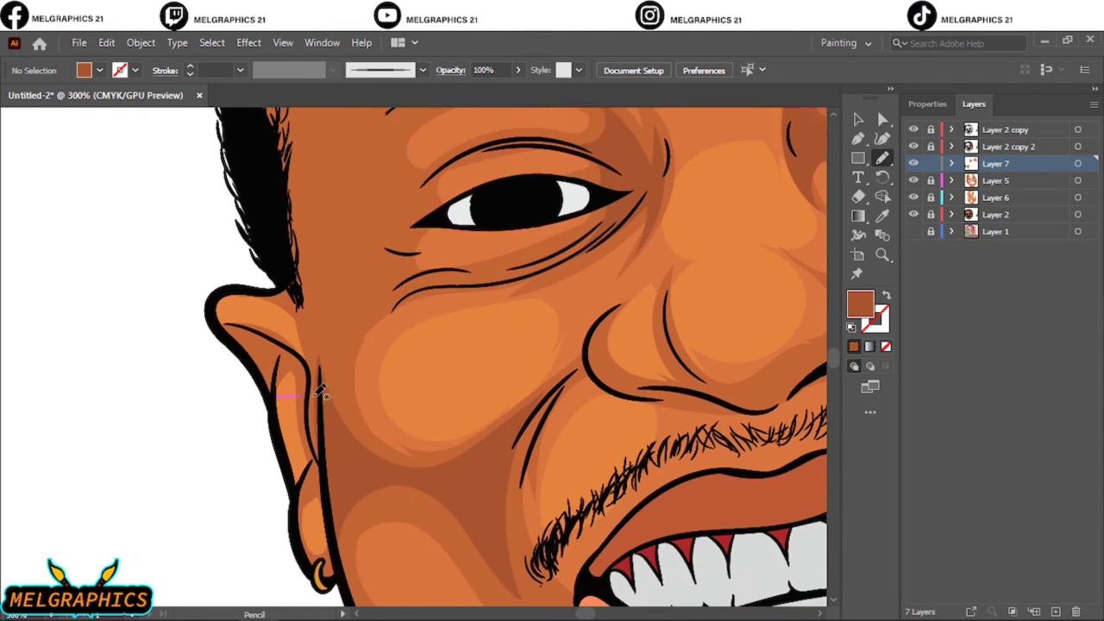
pyautogui.moveTo(311, 422); pyautogui.dragTo(309, 420)
pyautogui.moveTo(309, 479); pyautogui.dragTo(307, 480)
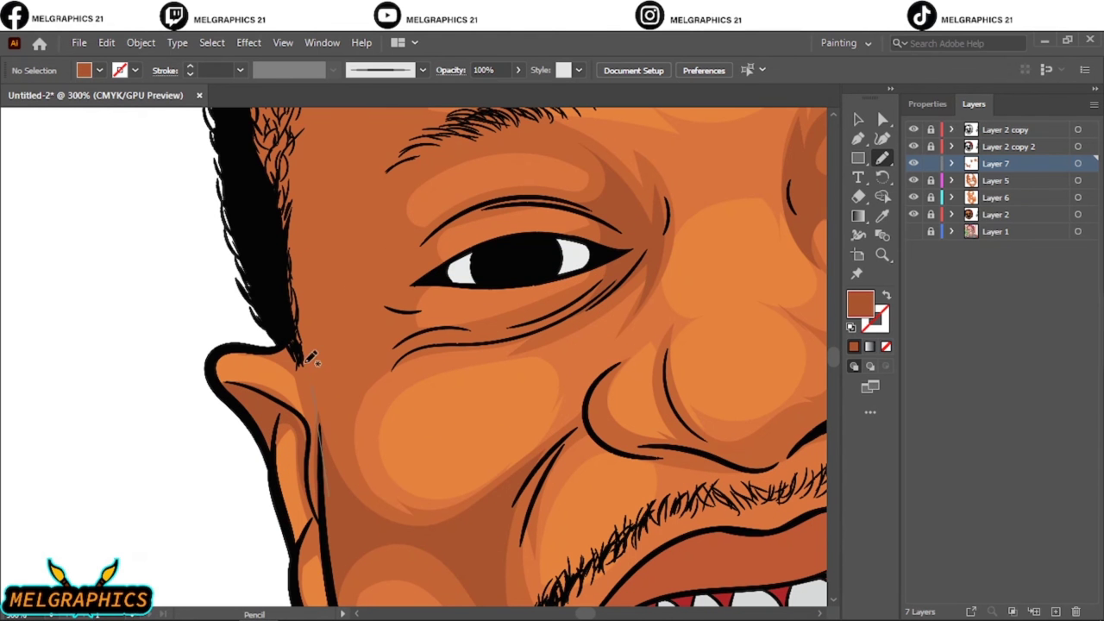
# Add dark brown shading shapes around the eye and across the temple
pyautogui.hotkey('ctrl', '0')
pyautogui.scroll(3, 276, 326)
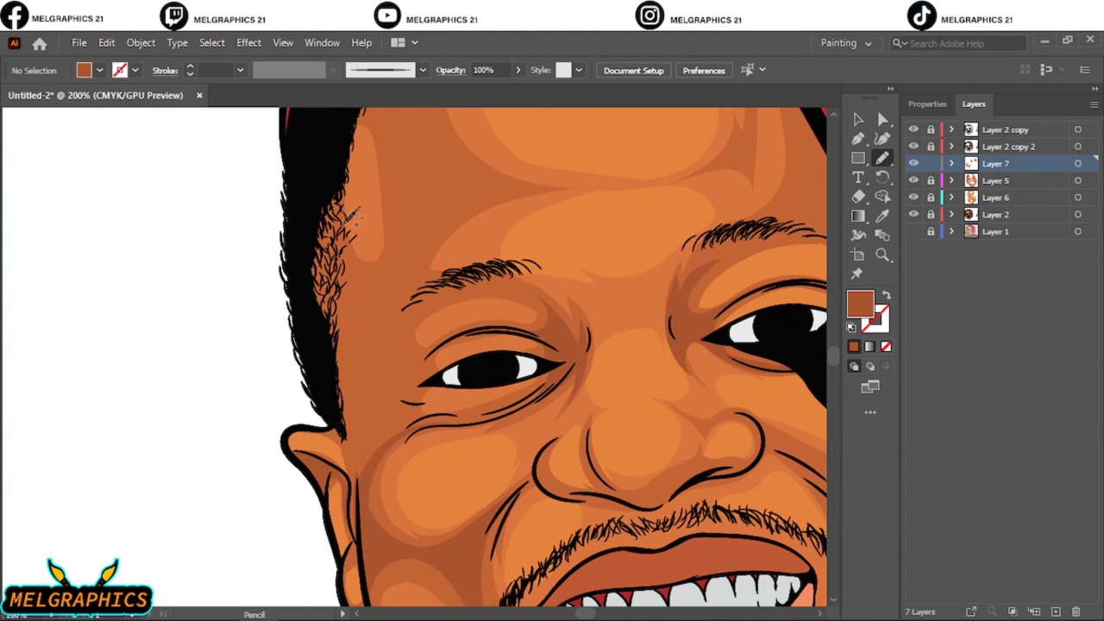
pyautogui.moveTo(437, 292); pyautogui.dragTo(437, 294)
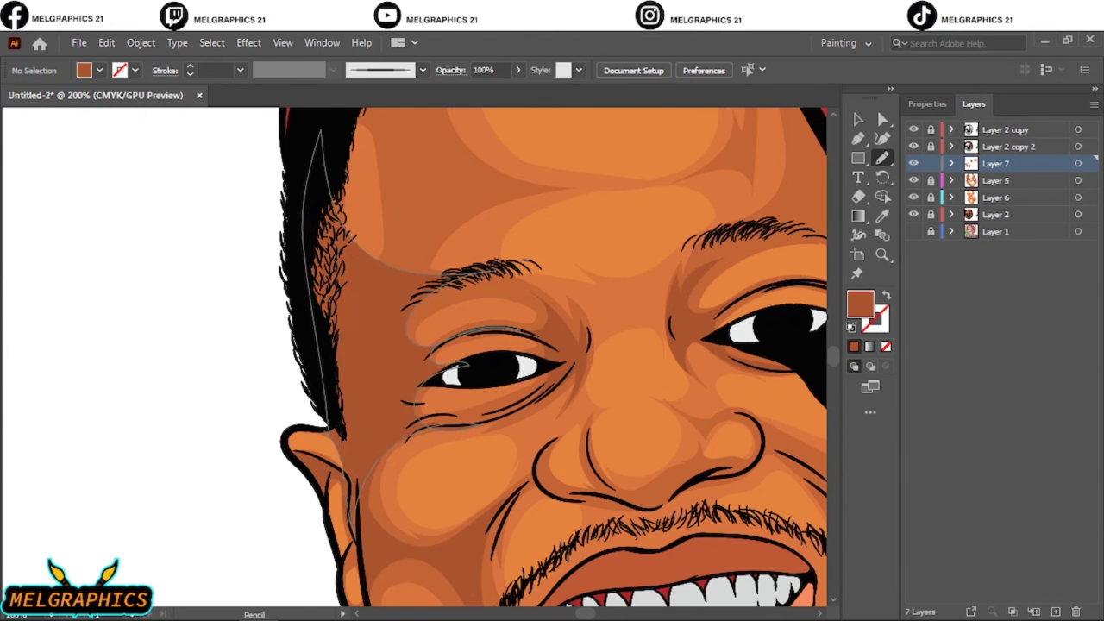
pyautogui.scroll(4, 390, 315)
pyautogui.moveTo(466, 383); pyautogui.dragTo(366, 292)
# Shade the forehead along the hat edge and add another darker temple stroke
pyautogui.hotkey('ctrl', '0')
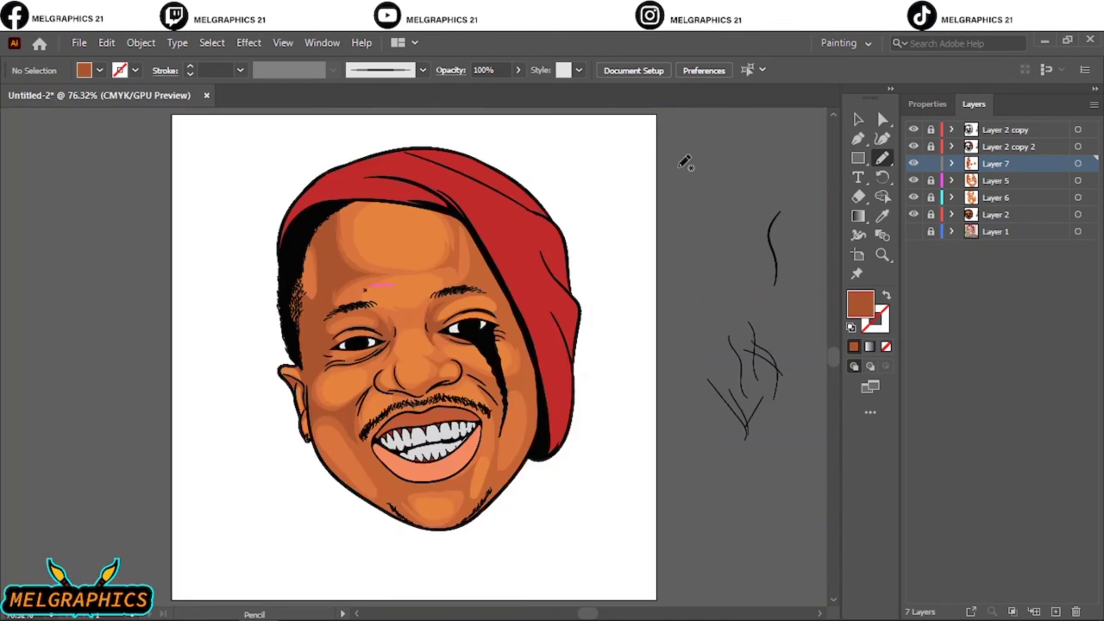
pyautogui.scroll(4, 332, 166)
pyautogui.moveTo(329, 400); pyautogui.dragTo(418, 221)
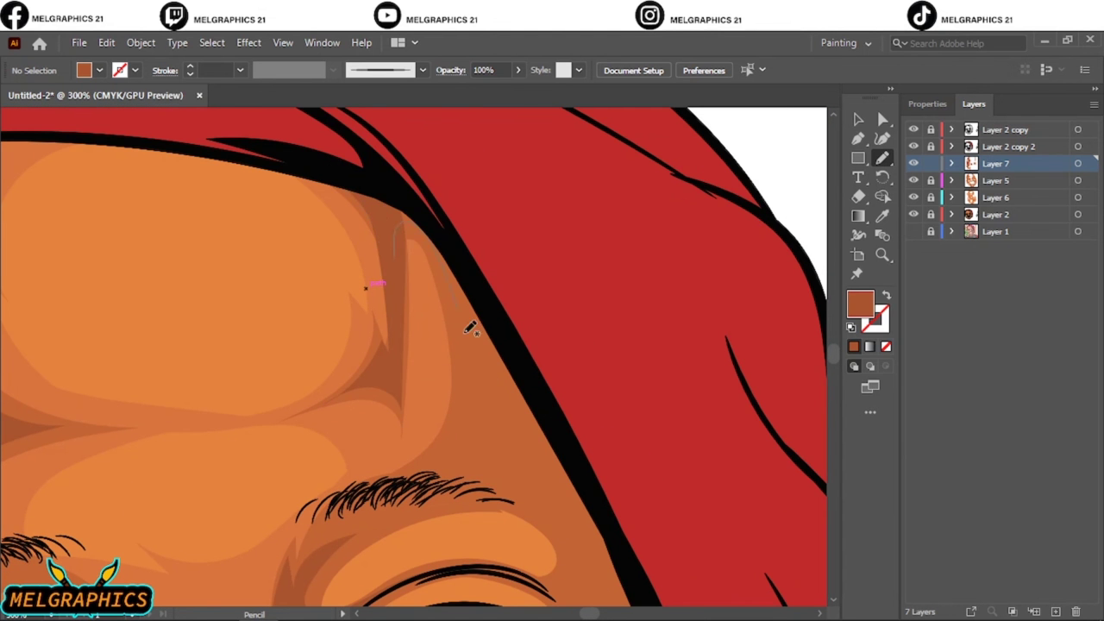
pyautogui.moveTo(470, 326); pyautogui.dragTo(419, 247)
pyautogui.hotkey('ctrl', '0')
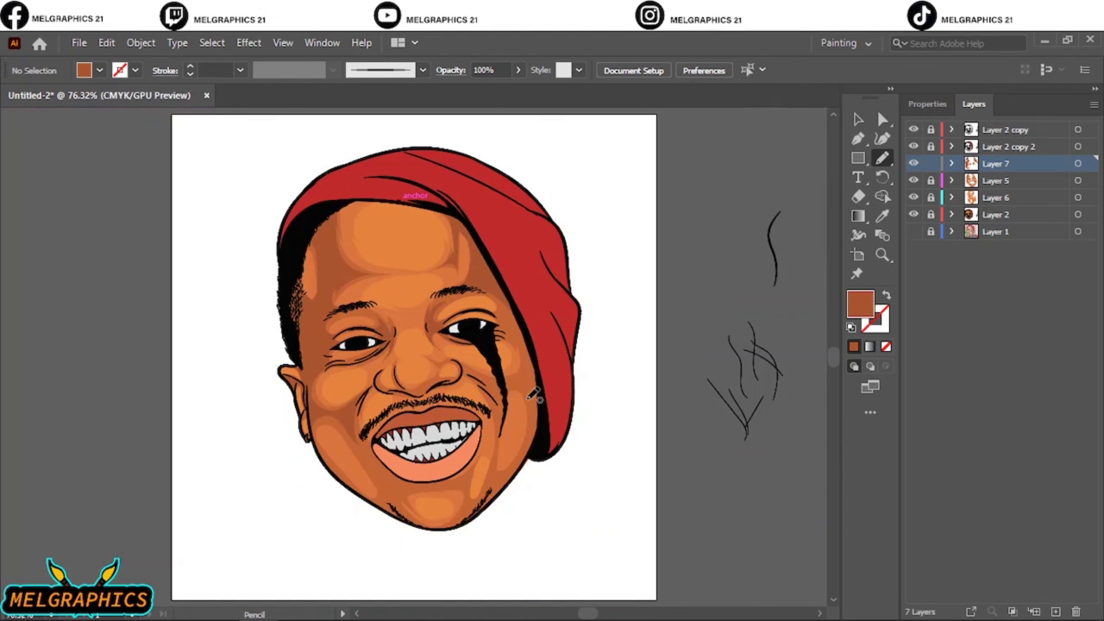
pyautogui.scroll(5, 436, 380)
# Shade the nose above and beneath the nostril and under the nose
pyautogui.moveTo(671, 300); pyautogui.dragTo(672, 303)
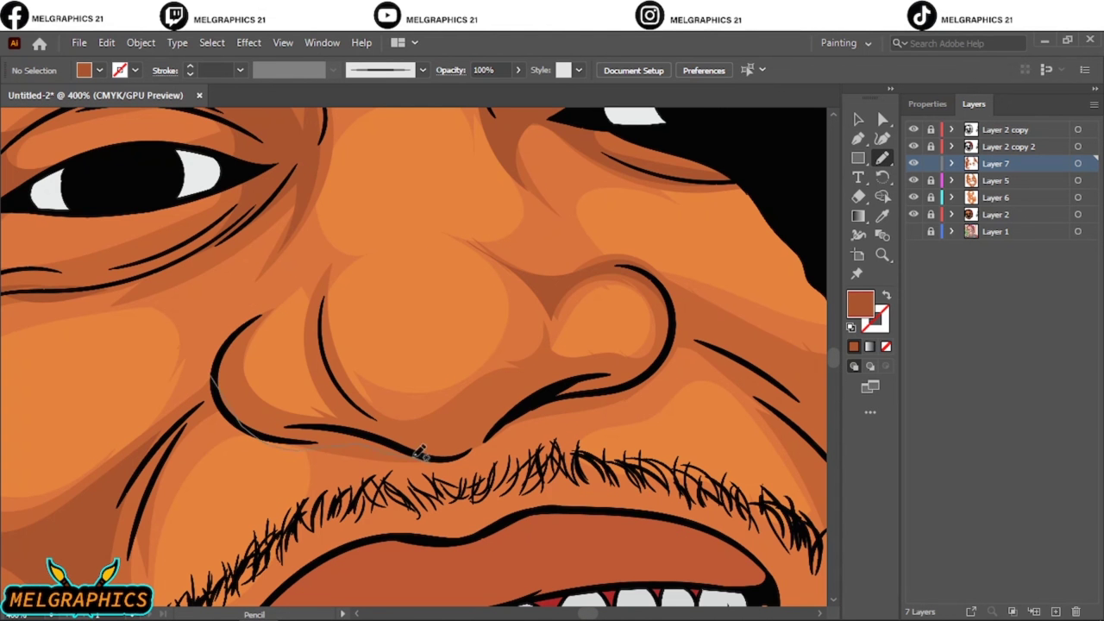
pyautogui.moveTo(284, 426); pyautogui.dragTo(532, 368)
pyautogui.moveTo(413, 463); pyautogui.dragTo(413, 463)
pyautogui.hotkey('ctrl', '0')
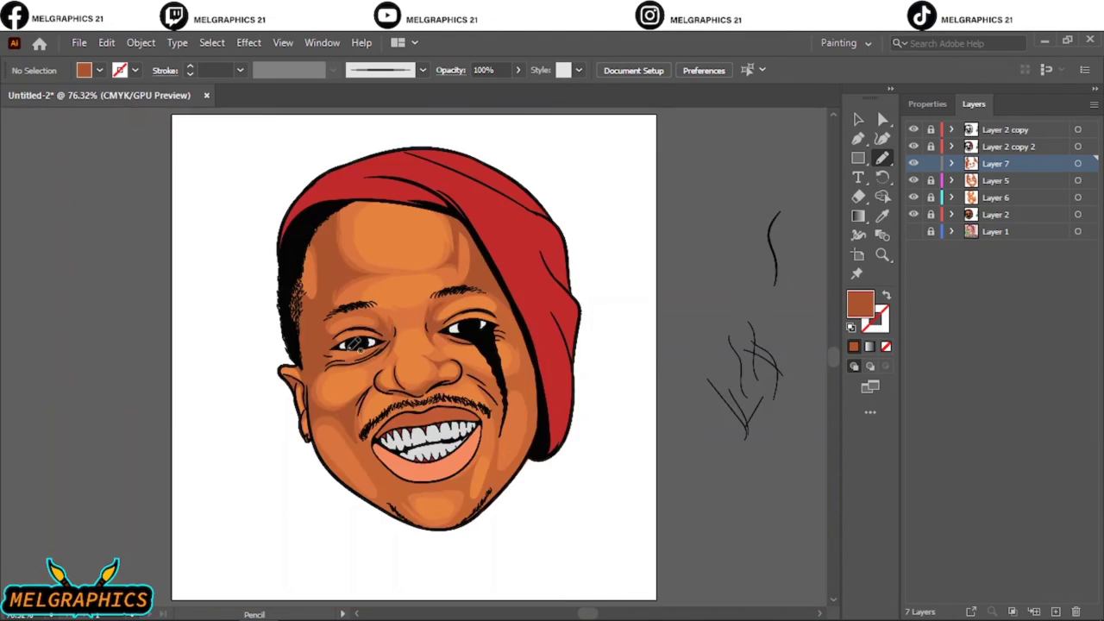
pyautogui.scroll(5, 182, 310)
# Shade the chin and the cheek beside the tear streak, then lock Layer 7
pyautogui.moveTo(624, 319); pyautogui.dragTo(625, 319)
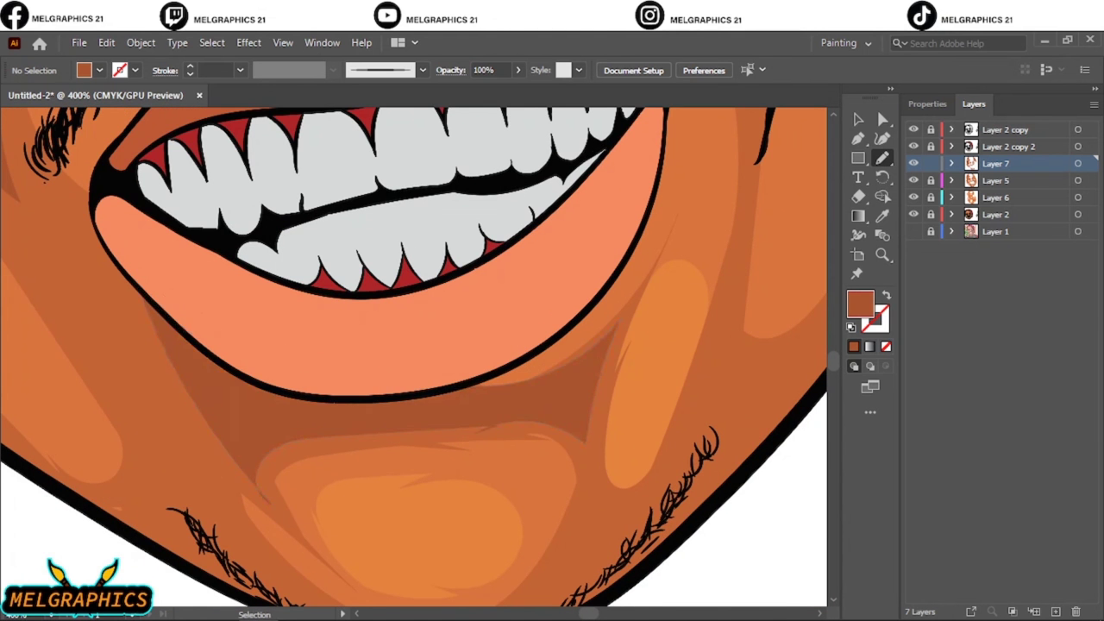
pyautogui.hotkey('ctrl', '0')
pyautogui.scroll(5, 549, 381)
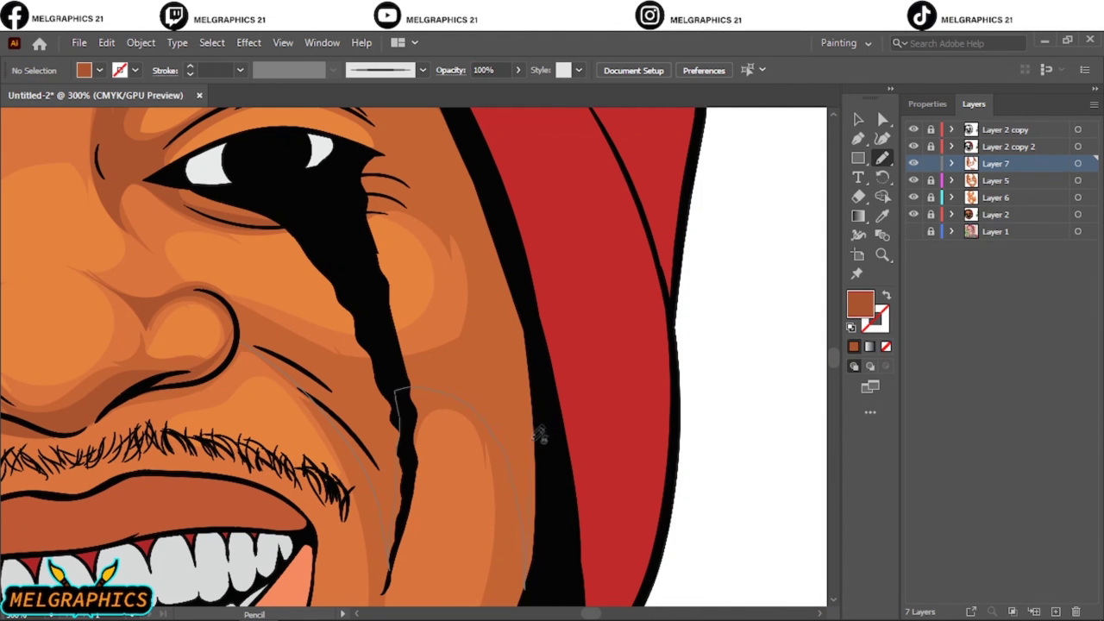
pyautogui.moveTo(539, 436); pyautogui.dragTo(488, 418)
pyautogui.hotkey('ctrl', '0')
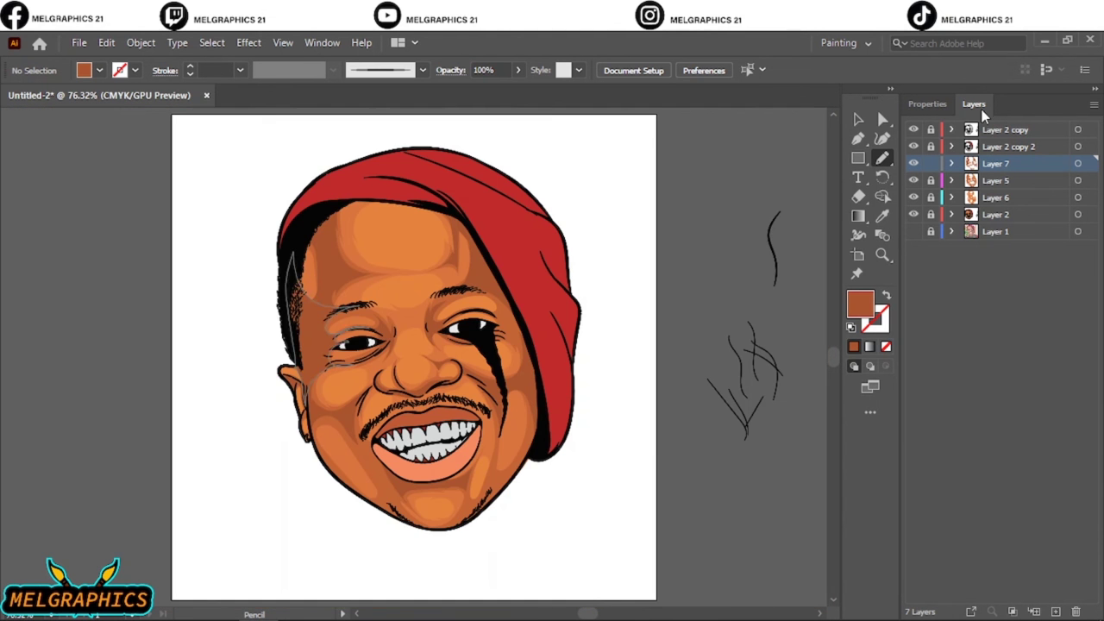
pyautogui.press('v')
pyautogui.click(931, 163)
# Add a new layer above Layer 2, pick a light orange fill, and reveal the reference photo
pyautogui.click(1035, 214)
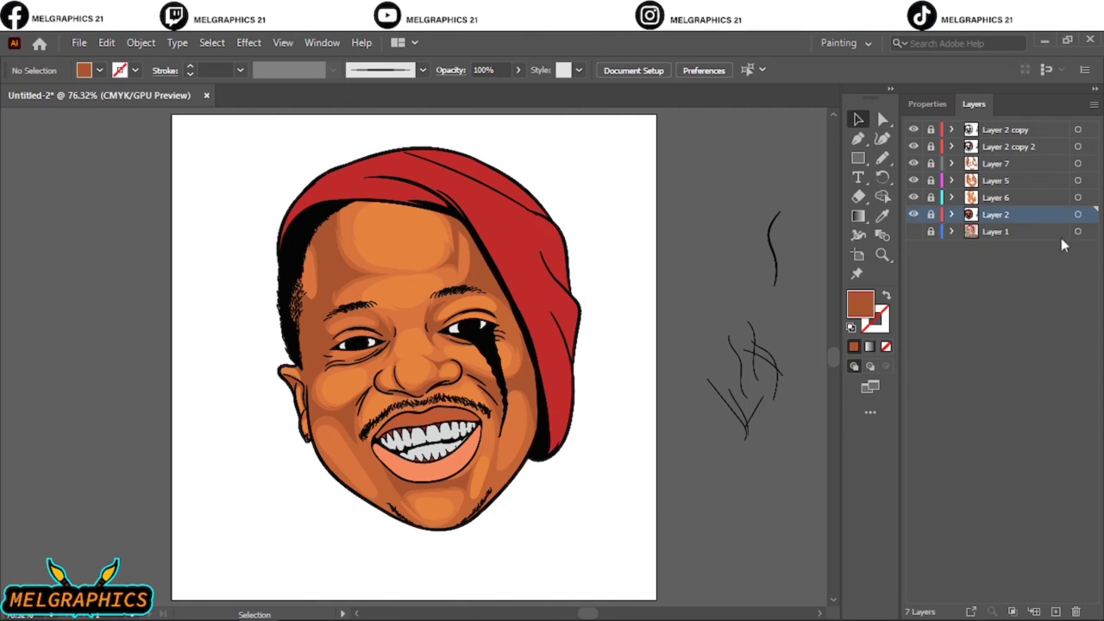
pyautogui.click(1056, 612)
pyautogui.press('i')
pyautogui.click(397, 370)
pyautogui.scroll(5, 397, 371)
pyautogui.press('n')
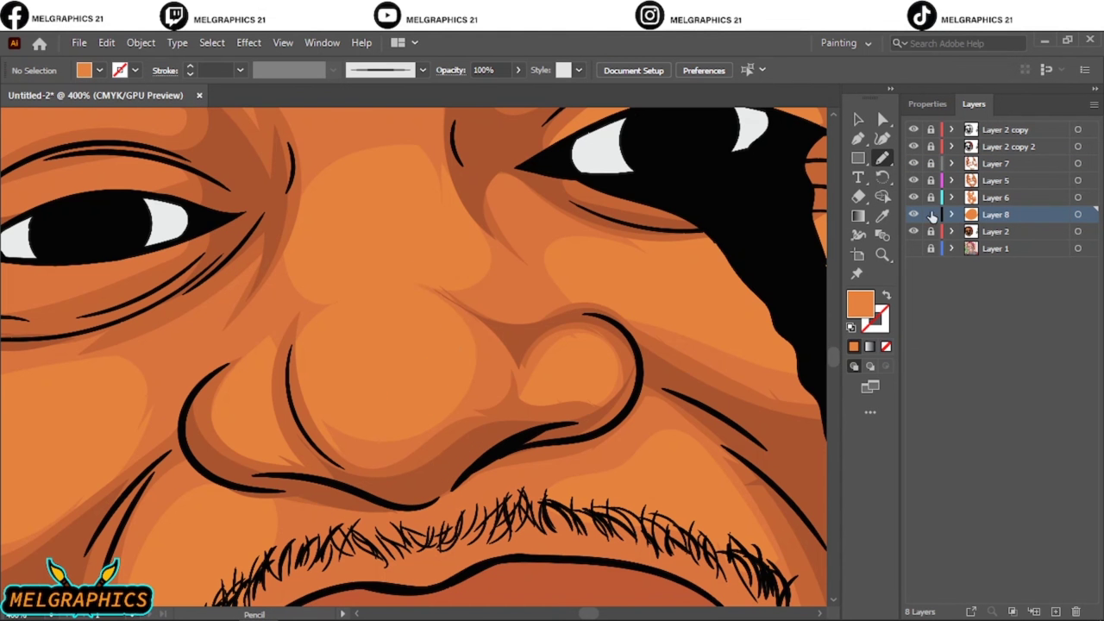
pyautogui.click(913, 249)
pyautogui.click(913, 232)
# Pencil light orange highlight shapes on the nose, nostril and forehead
pyautogui.moveTo(370, 261); pyautogui.dragTo(415, 259)
pyautogui.moveTo(274, 355); pyautogui.dragTo(259, 457)
pyautogui.moveTo(604, 345); pyautogui.dragTo(535, 390)
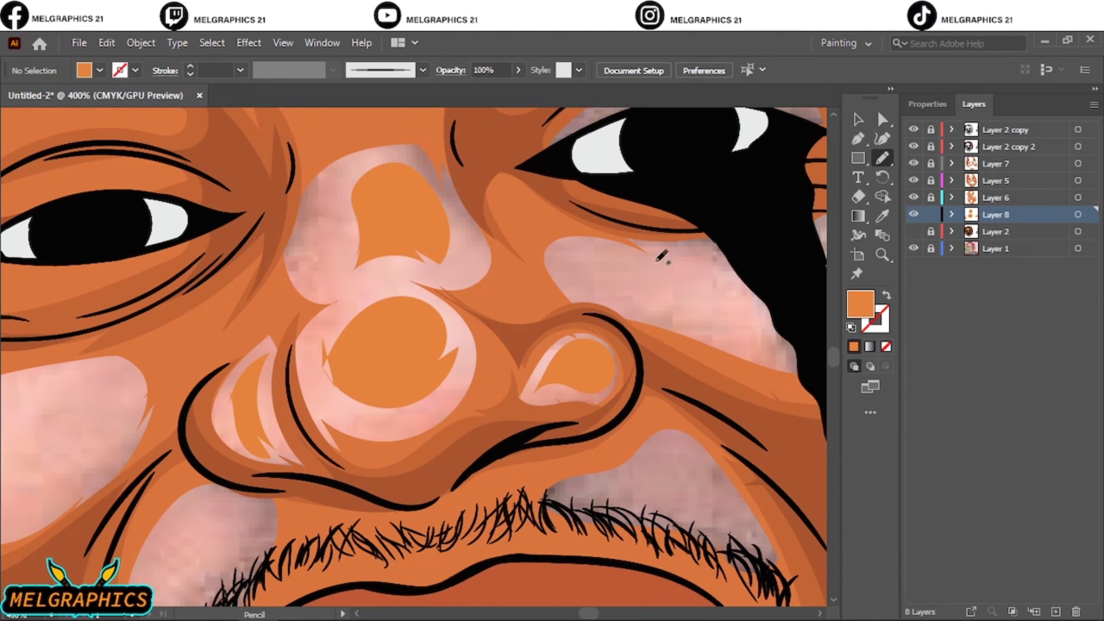
pyautogui.scroll(-3, 662, 255)
pyautogui.moveTo(457, 249); pyautogui.dragTo(526, 321)
pyautogui.scroll(-3, 518, 319)
pyautogui.scroll(2, 414, 207)
pyautogui.moveTo(376, 195)
pyautogui.mouseDown()
pyautogui.moveTo(435, 228)
pyautogui.moveTo(379, 200)
pyautogui.mouseUp()
pyautogui.scroll(-2, 480, 530)
pyautogui.scroll(-1, 728, 439)
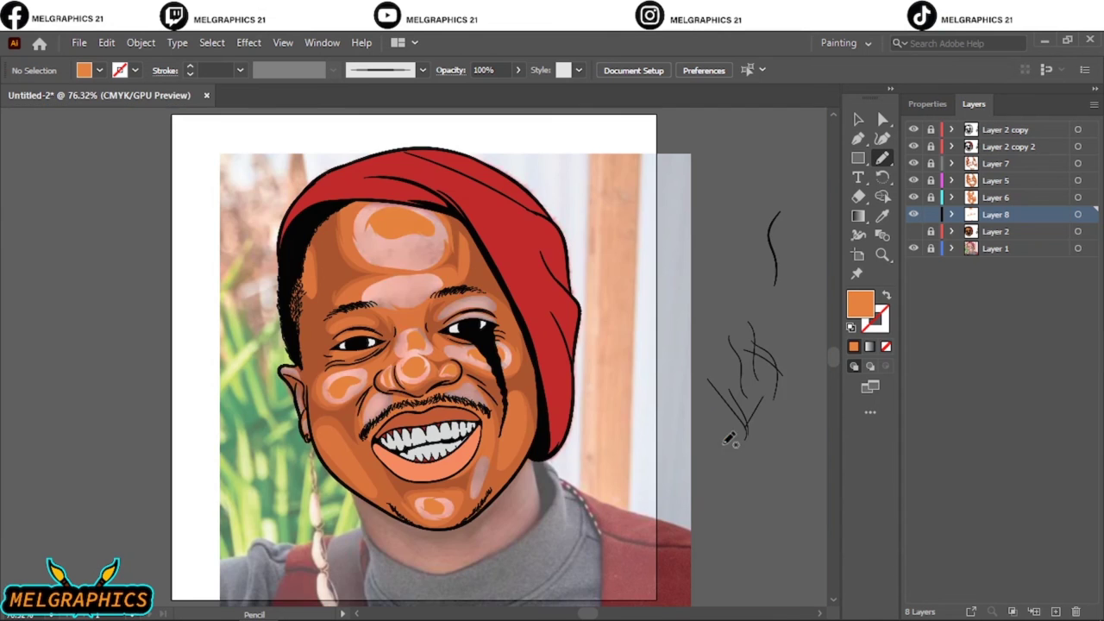
# Show Layer 2 again and adjust the Layer 8 highlights with Recolor Artwork
pyautogui.click(913, 231)
pyautogui.click(1077, 213)
pyautogui.scroll(3, 414, 371)
pyautogui.click(106, 42)
pyautogui.click(431, 326)
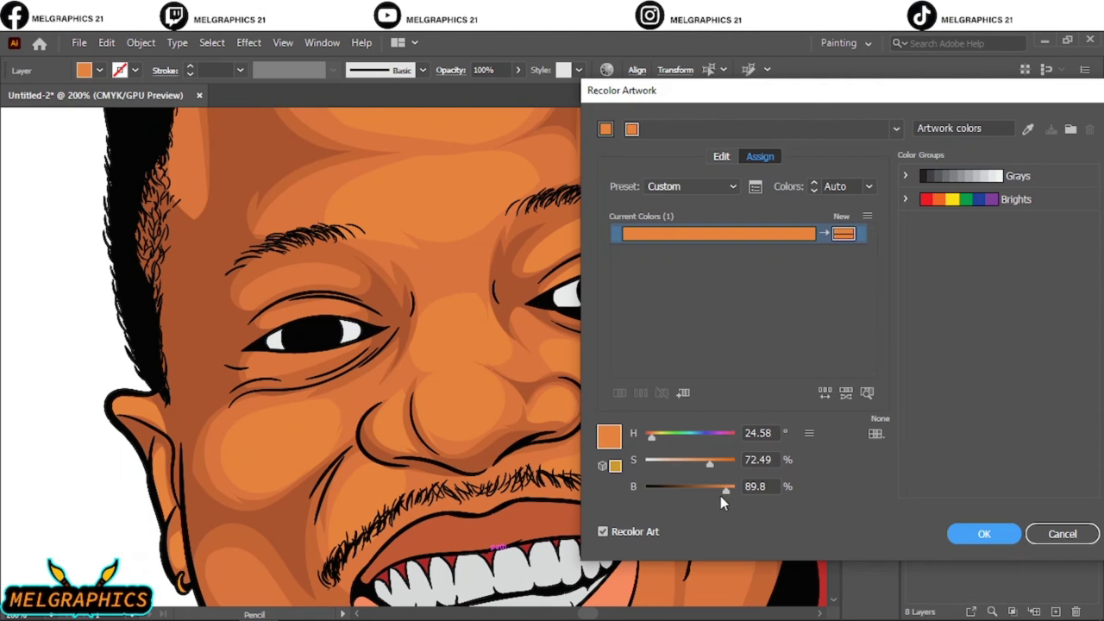
pyautogui.click(984, 534)
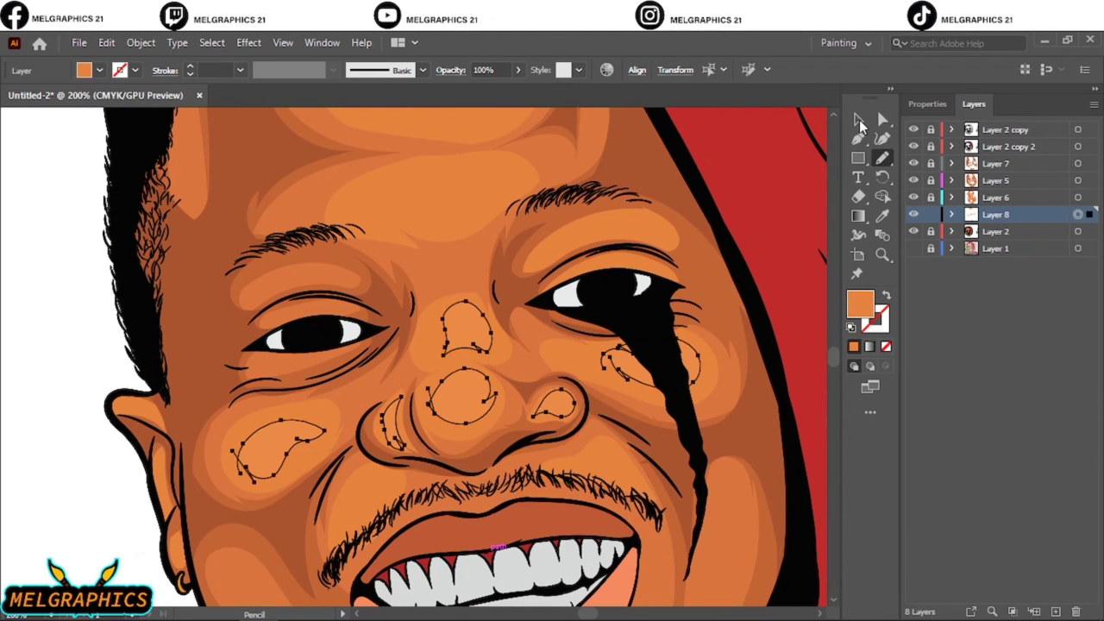
# Deselect the highlights and make Layer 2 copy 2 the active layer
pyautogui.click(859, 120)
pyautogui.click(759, 166)
pyautogui.hotkey('ctrl', '0')
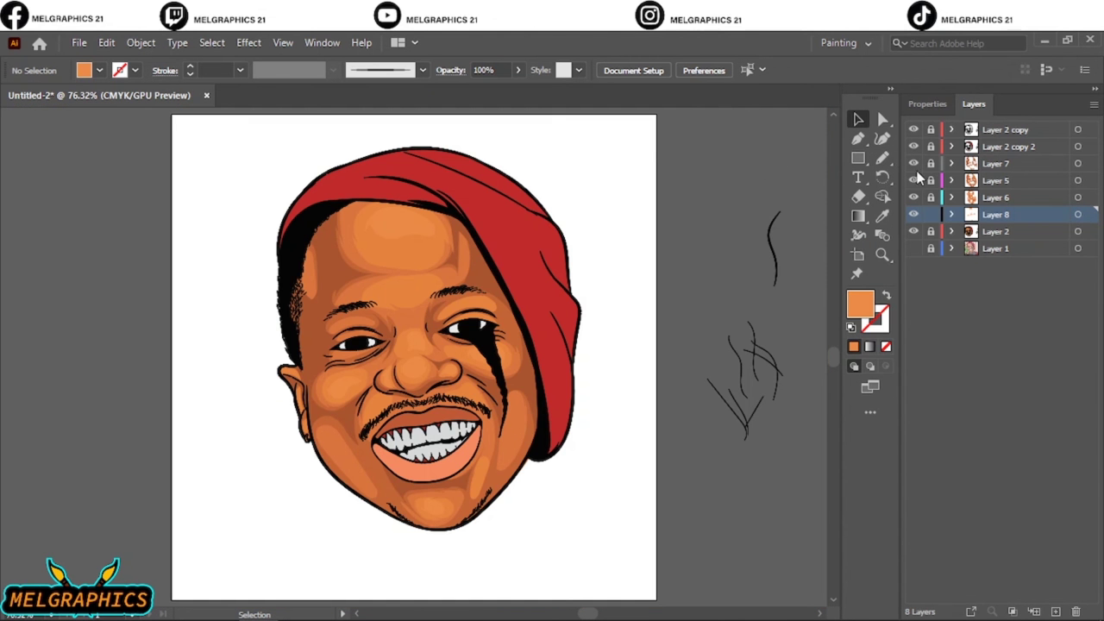
pyautogui.click(1000, 146)
# On a new layer, pencil shapes on the lower lip, near the right mouth corner and along the lower-left teeth
pyautogui.click(1055, 612)
pyautogui.scroll(4, 427, 454)
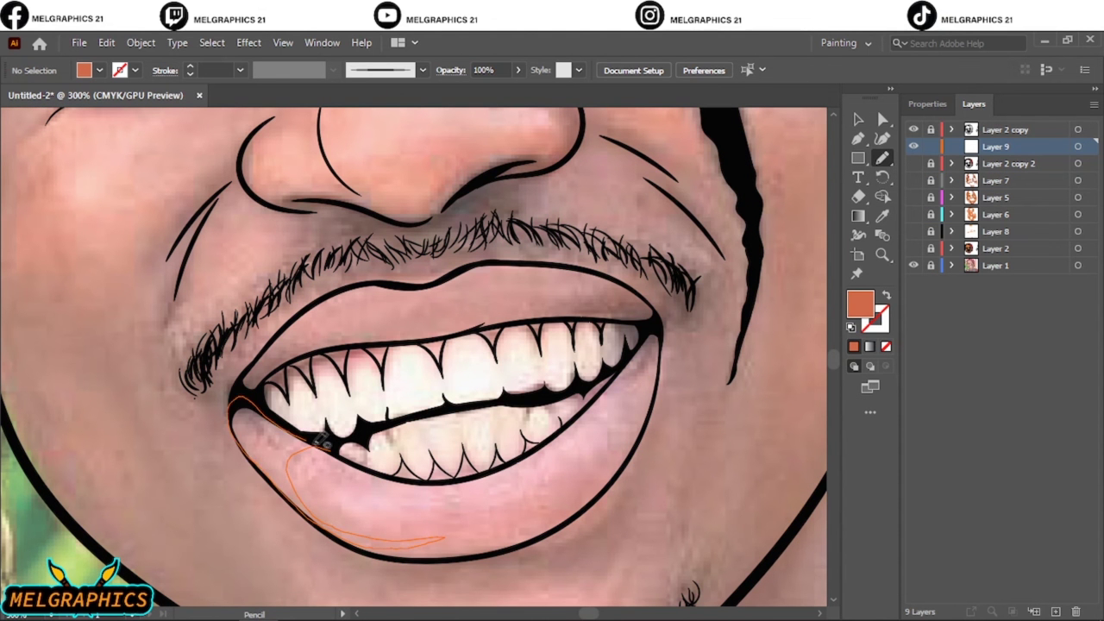
pyautogui.moveTo(320, 442); pyautogui.dragTo(301, 446)
pyautogui.moveTo(653, 345); pyautogui.dragTo(660, 364)
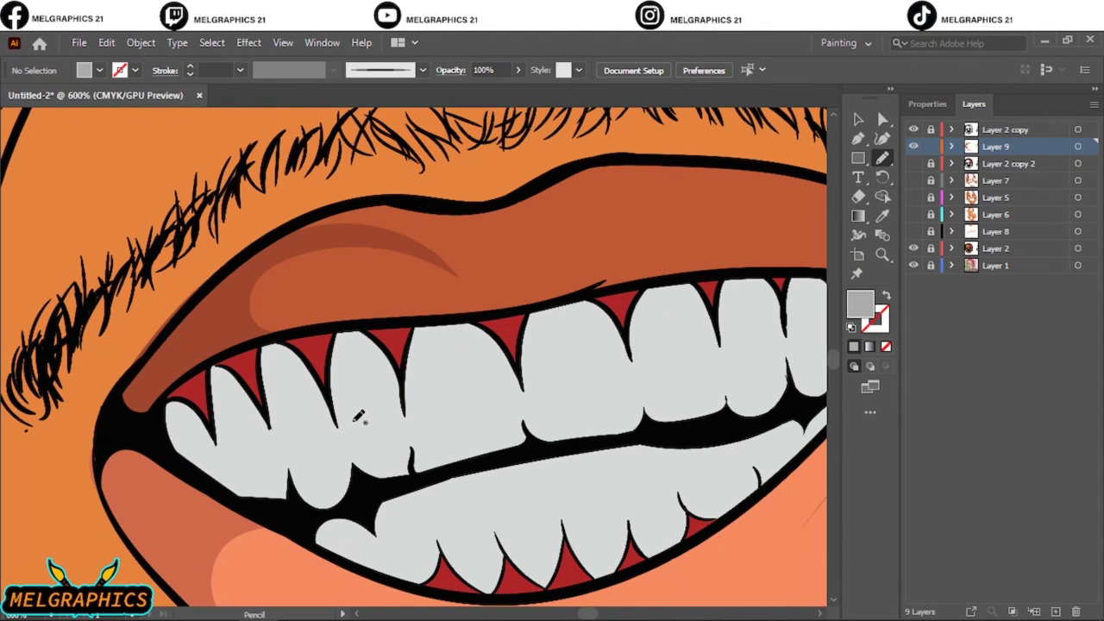
pyautogui.moveTo(160, 411); pyautogui.dragTo(298, 476)
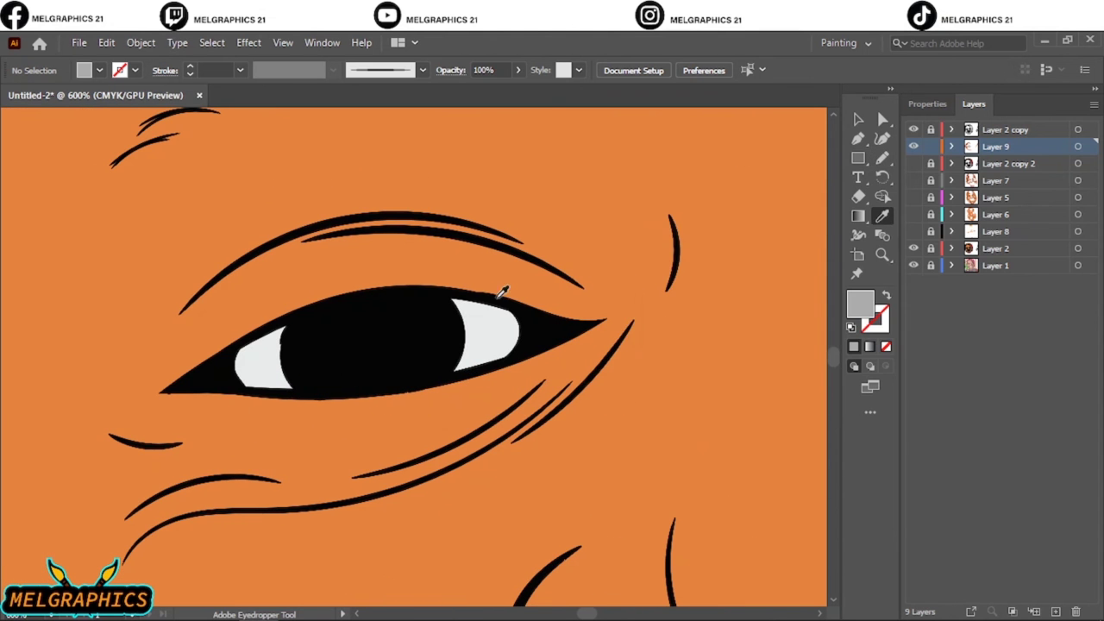
# Set a purple fill and draw shadows across the tops of both eye whites
pyautogui.doubleClick(860, 309)
pyautogui.click(678, 301)
pyautogui.click(675, 320)
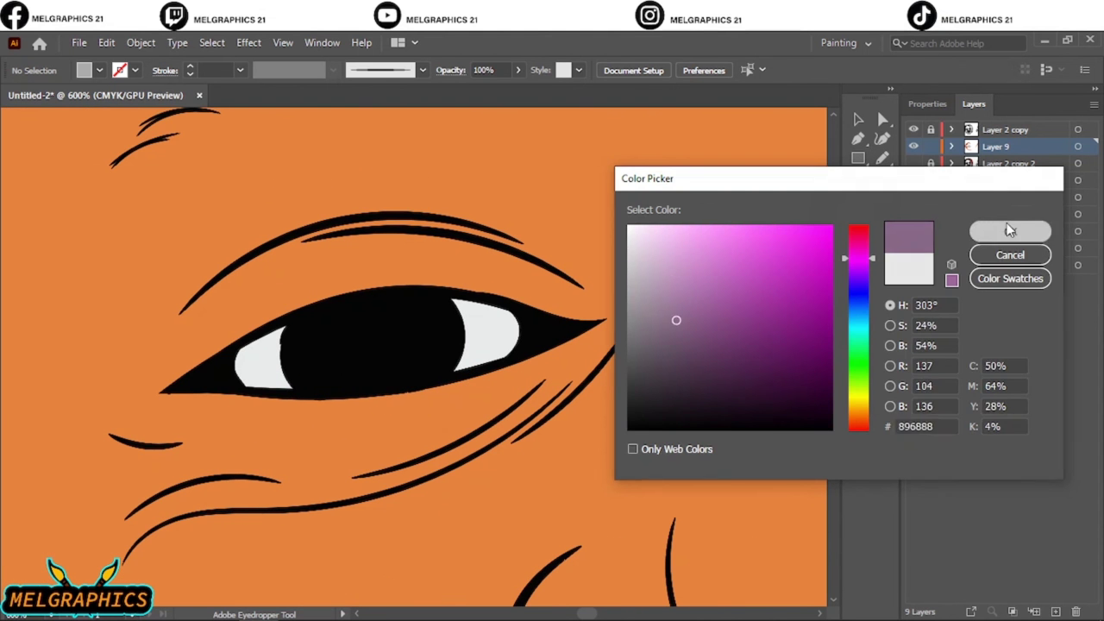
pyautogui.click(1074, 229)
pyautogui.press('n')
pyautogui.moveTo(223, 362); pyautogui.dragTo(386, 334)
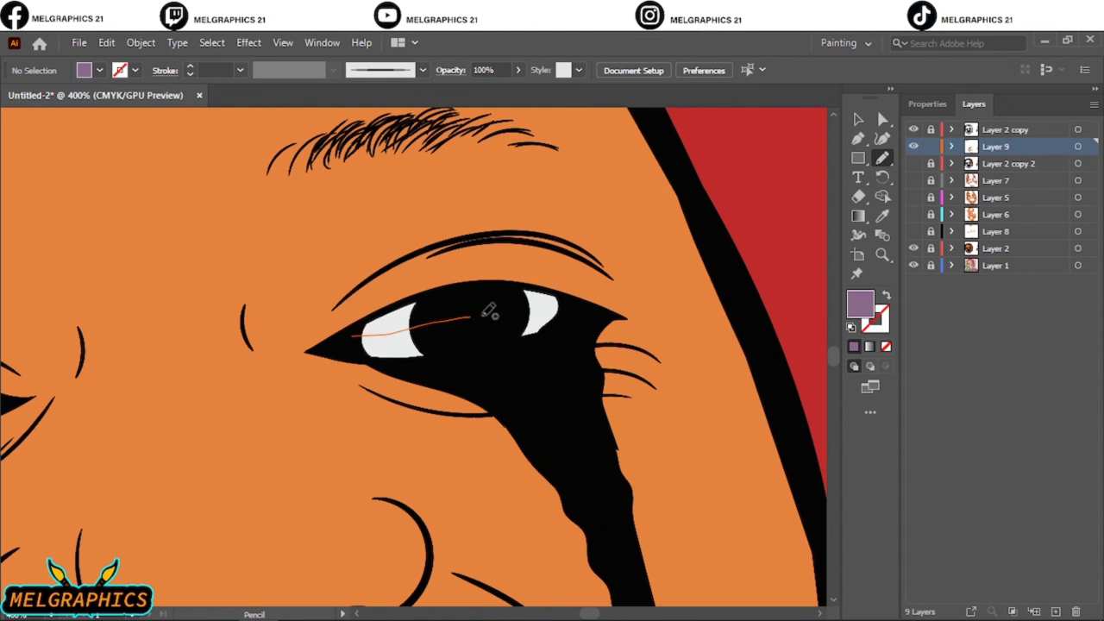
pyautogui.moveTo(489, 312); pyautogui.dragTo(565, 298)
pyautogui.hotkey('ctrl', '0')
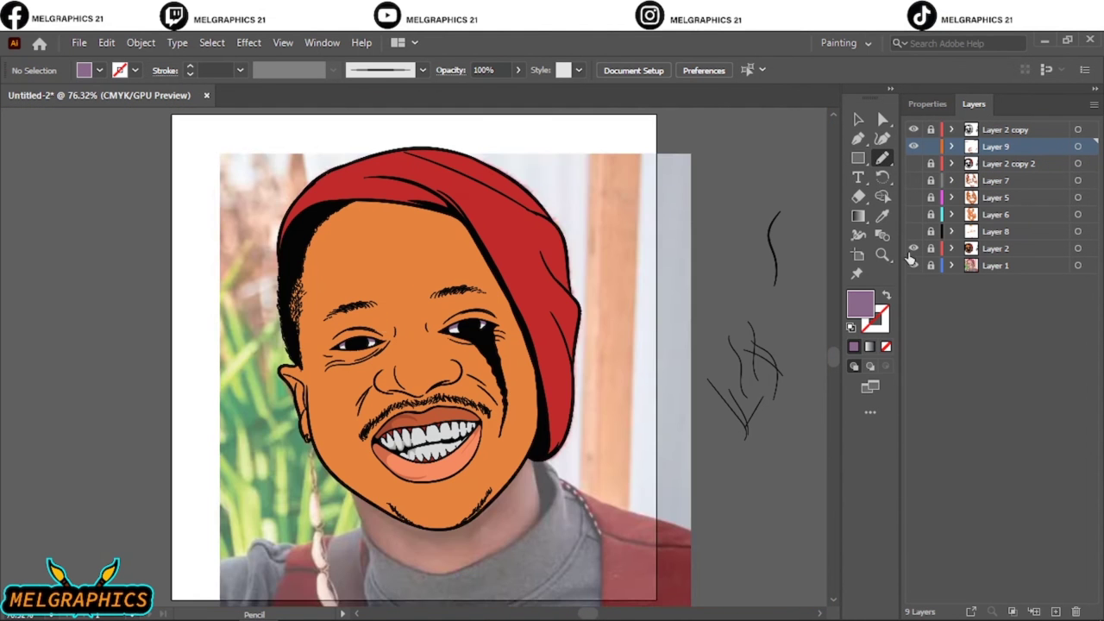
# Sample the hat red, darken the fill to #8B2020, and hide the flat colour layer
pyautogui.press('i')
pyautogui.click(544, 284)
pyautogui.doubleClick(861, 306)
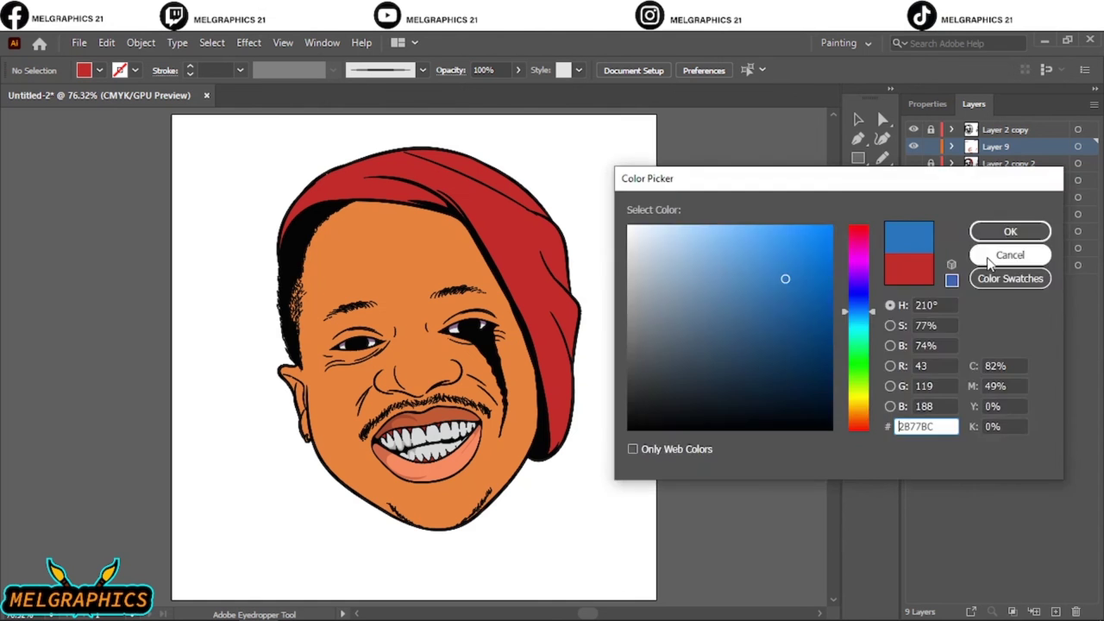
pyautogui.click(1010, 251)
pyautogui.doubleClick(860, 306)
pyautogui.write('8B2020')
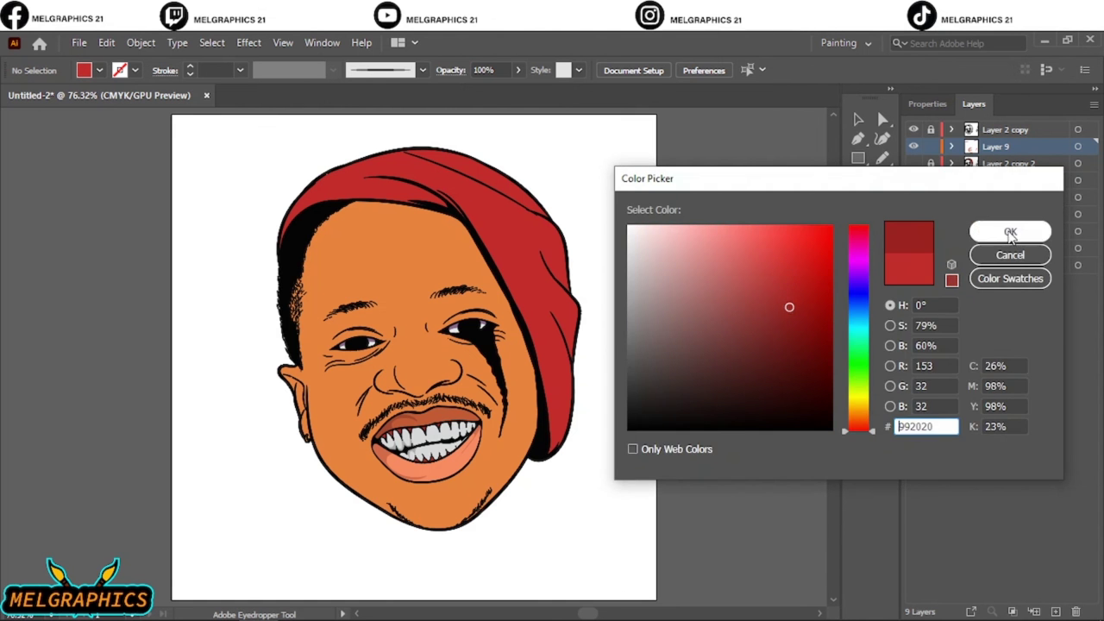
pyautogui.click(946, 230)
pyautogui.press('n')
pyautogui.scroll(4, 576, 390)
pyautogui.click(913, 248)
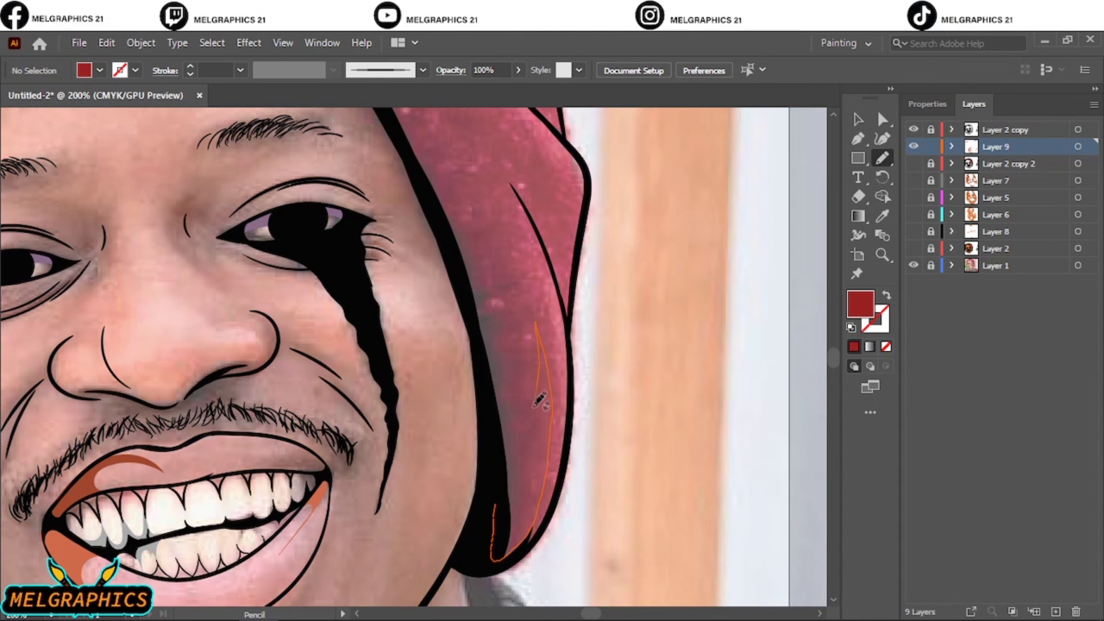
# Draw dark-red shadows along the hat's right side, folds, top crease and left brim
pyautogui.moveTo(548, 266); pyautogui.dragTo(543, 483)
pyautogui.scroll(5, 474, 366)
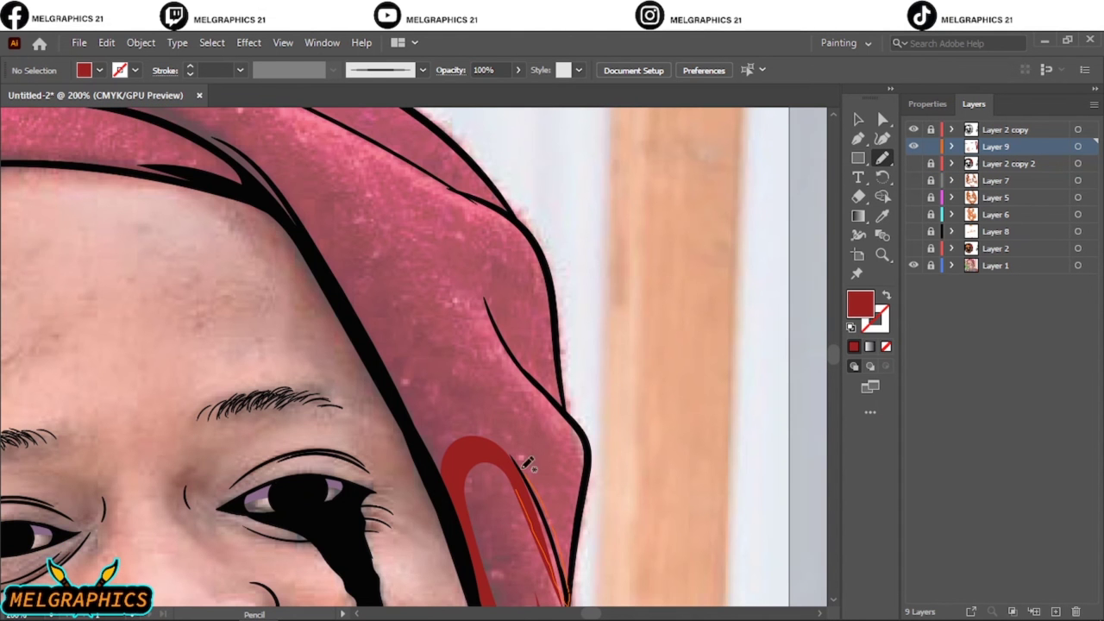
pyautogui.moveTo(434, 226); pyautogui.dragTo(445, 488)
pyautogui.scroll(4, 557, 526)
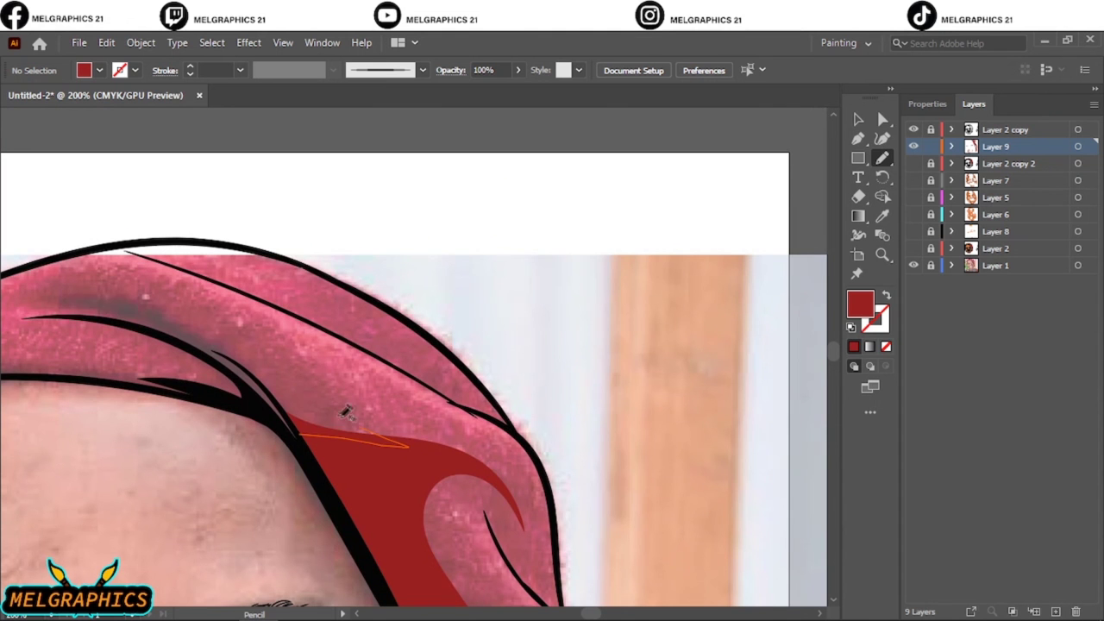
pyautogui.moveTo(101, 316); pyautogui.dragTo(35, 319)
pyautogui.hscroll(-5, 143, 278)
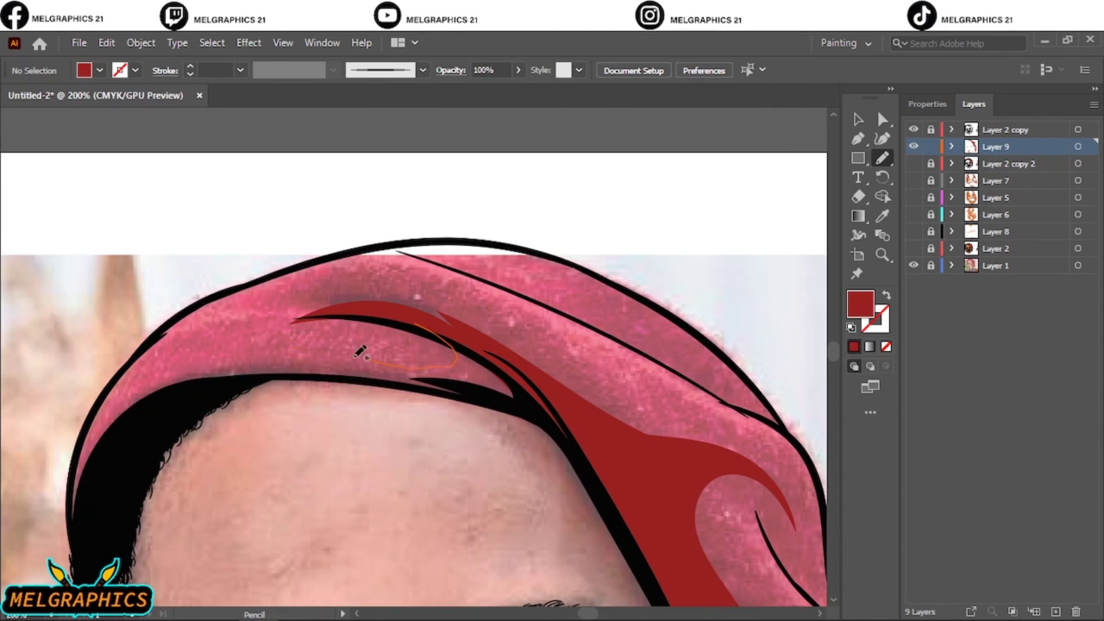
pyautogui.moveTo(357, 340)
pyautogui.mouseDown()
pyautogui.moveTo(506, 369)
pyautogui.moveTo(338, 362)
pyautogui.mouseUp()
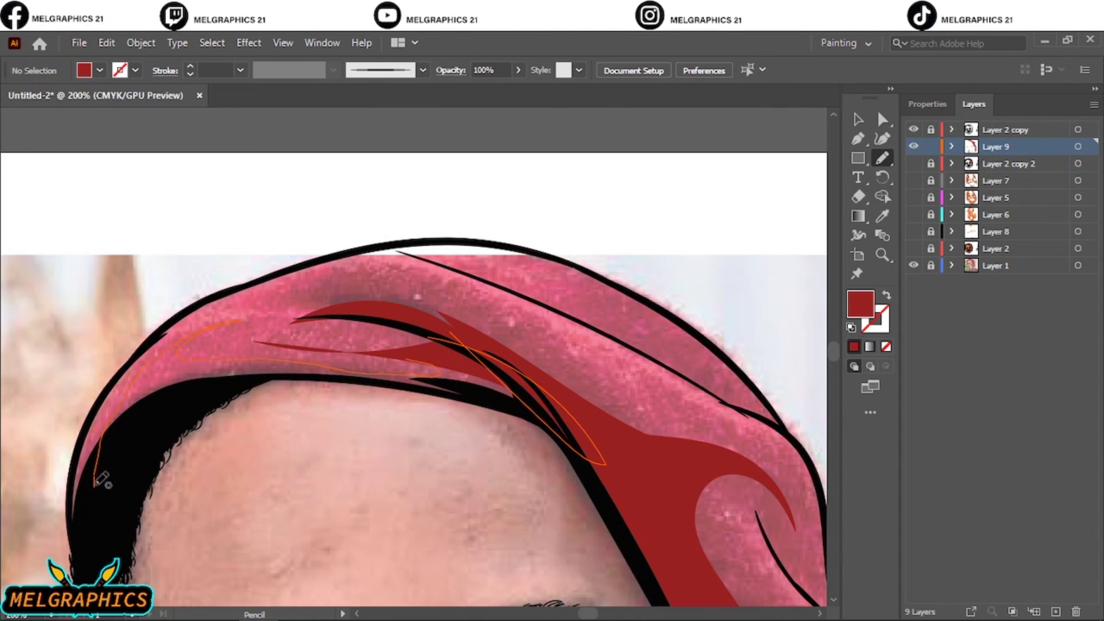
pyautogui.moveTo(98, 480)
pyautogui.mouseDown()
pyautogui.moveTo(500, 392)
pyautogui.moveTo(160, 357)
pyautogui.mouseUp()
pyautogui.moveTo(95, 418)
pyautogui.mouseDown()
pyautogui.moveTo(234, 320)
pyautogui.moveTo(372, 379)
pyautogui.mouseUp()
pyautogui.moveTo(256, 334); pyautogui.dragTo(254, 339)
# Check against the photo, add a shadow along the hat's top edge, then add a new layer
pyautogui.hotkey('ctrl', '0')
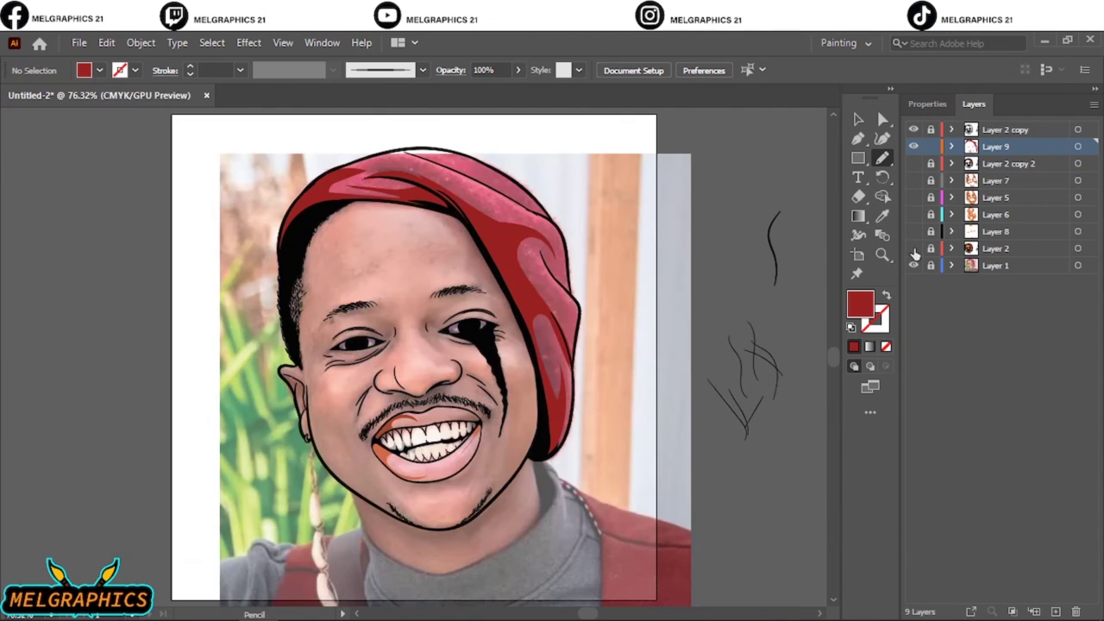
pyautogui.click(913, 265)
pyautogui.scroll(3, 585, 168)
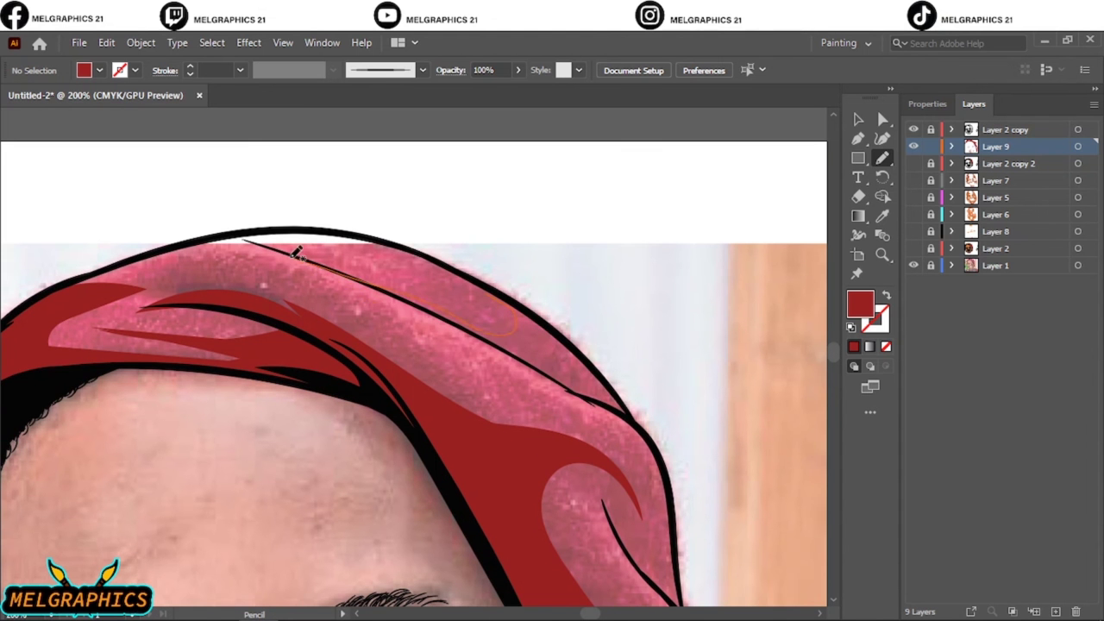
pyautogui.moveTo(570, 346); pyautogui.dragTo(598, 365)
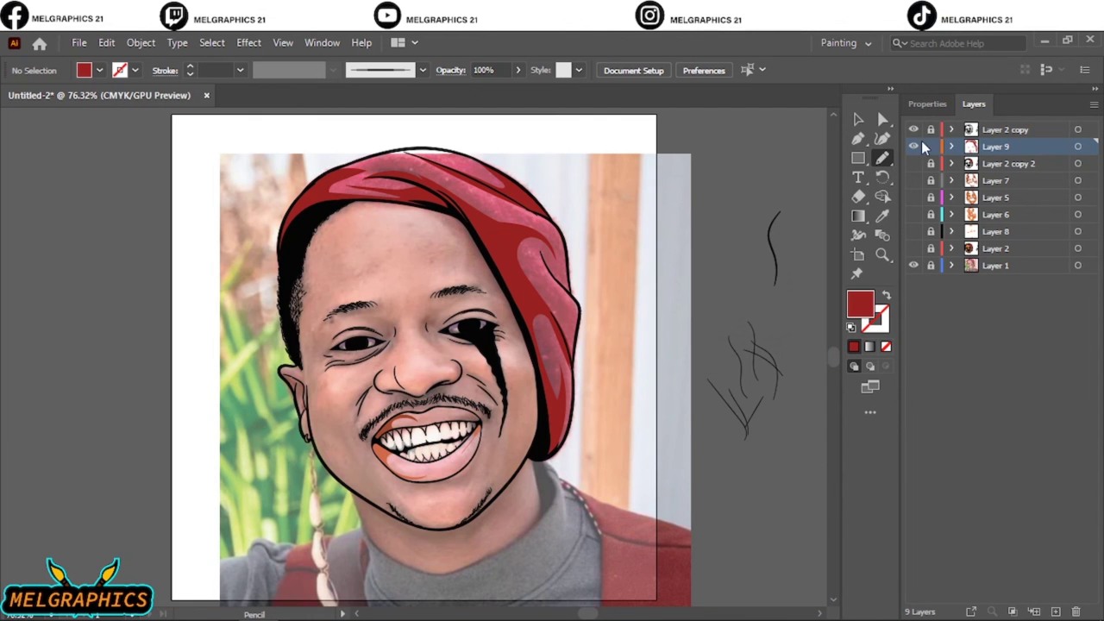
pyautogui.hotkey('ctrl', '0')
pyautogui.hotkey('ctrl', 'l')
# Draw a darker red shadow along the hat's right side
pyautogui.doubleClick(862, 306)
pyautogui.click(1015, 231)
pyautogui.scroll(5, 561, 394)
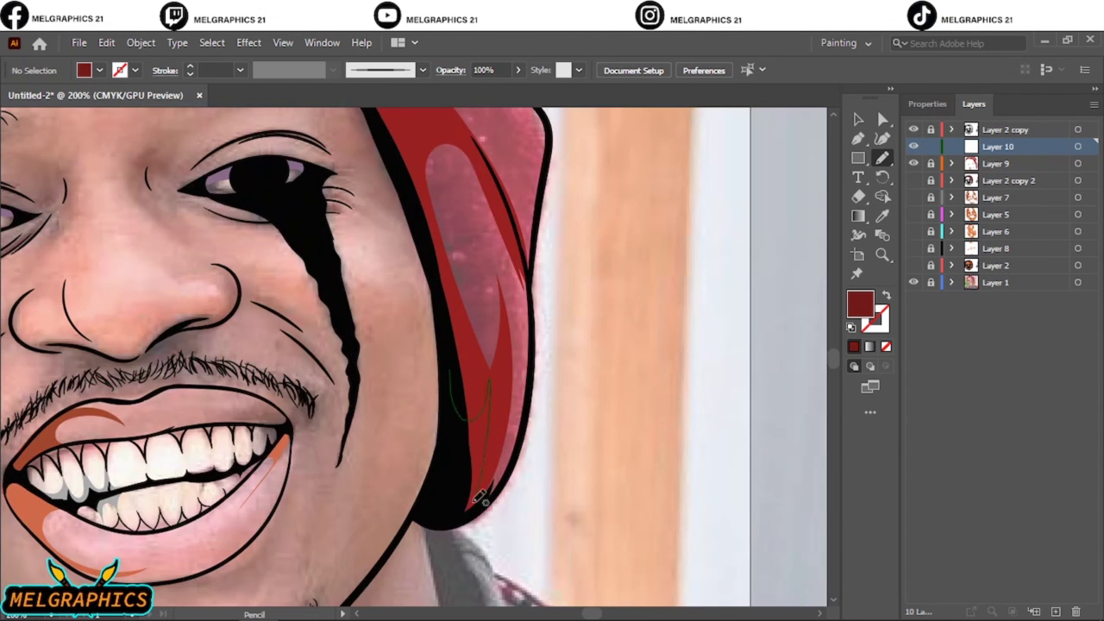
pyautogui.scroll(3, 431, 306)
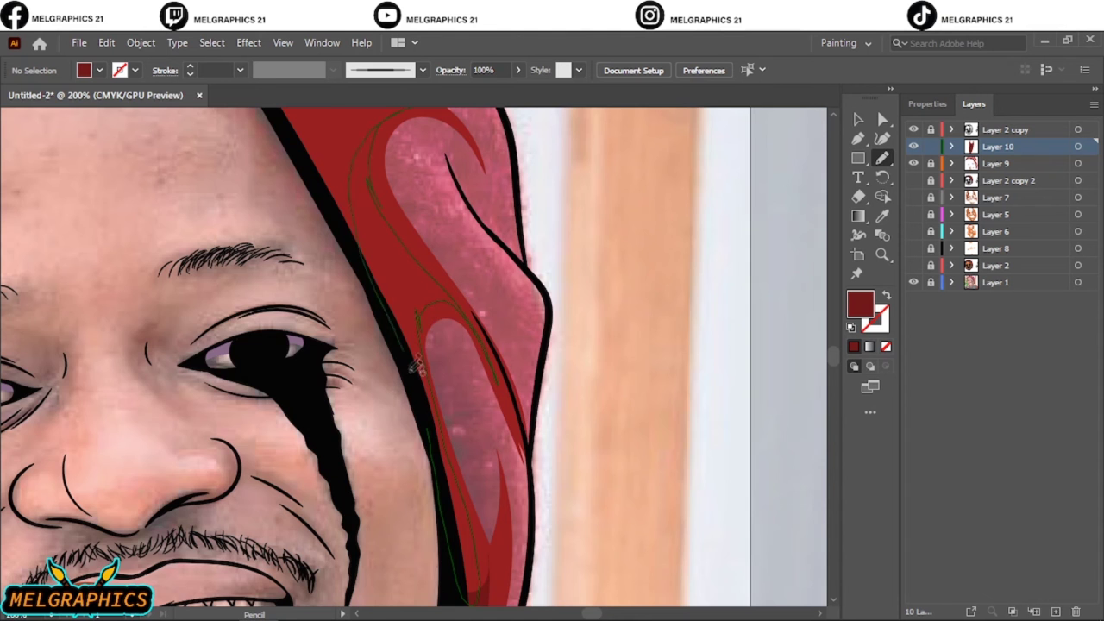
pyautogui.moveTo(416, 367); pyautogui.dragTo(419, 362)
pyautogui.scroll(5, 431, 345)
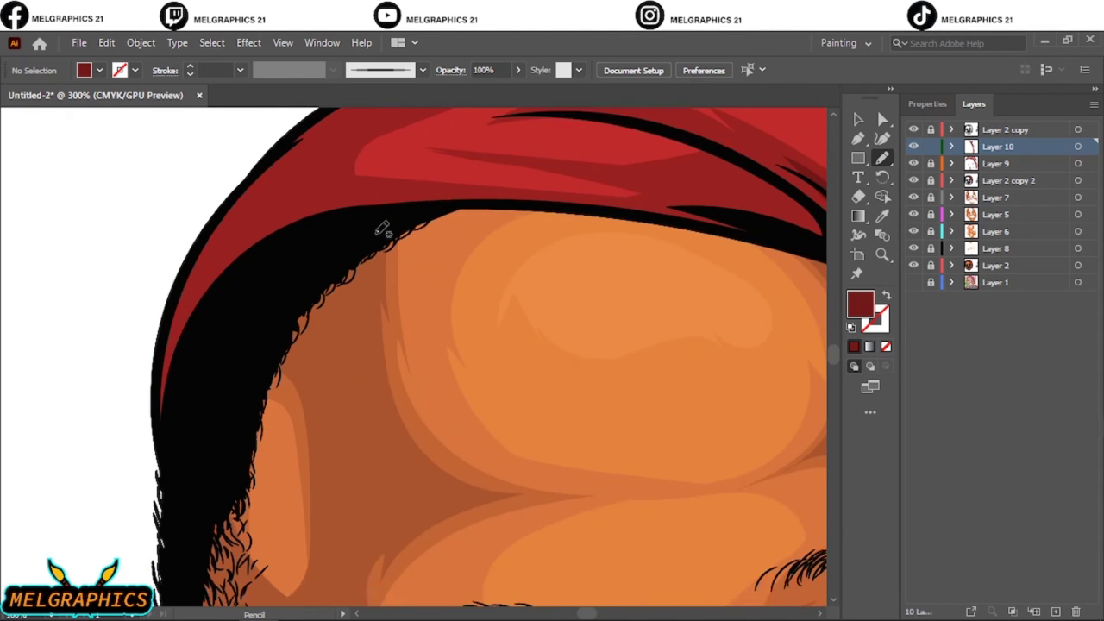
pyautogui.scroll(1, 382, 228)
pyautogui.scroll(3, 357, 370)
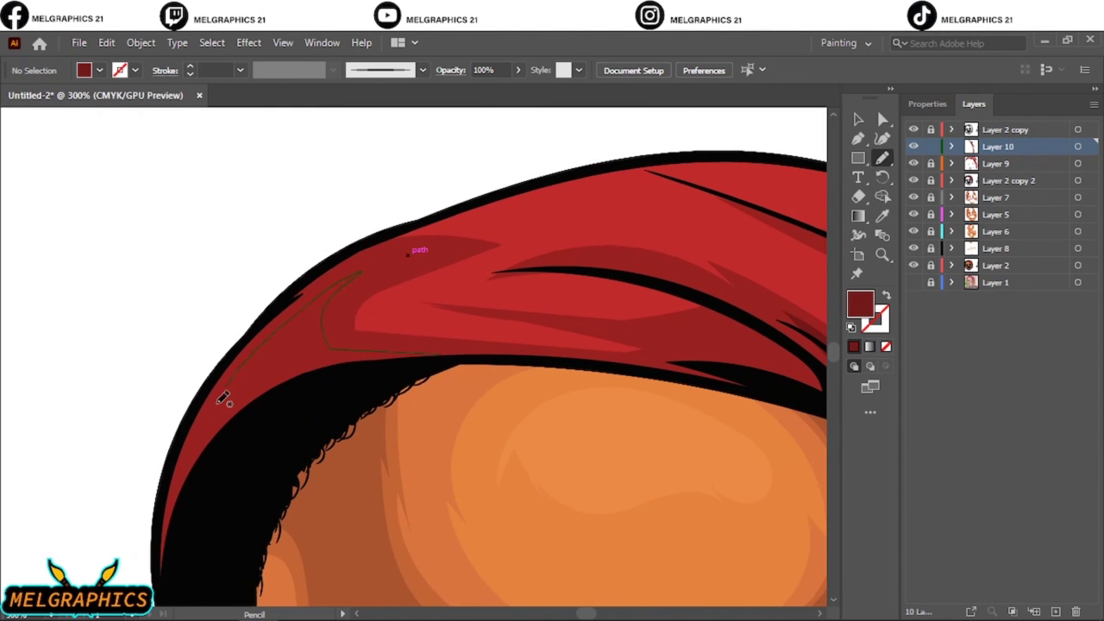
pyautogui.scroll(3, 483, 362)
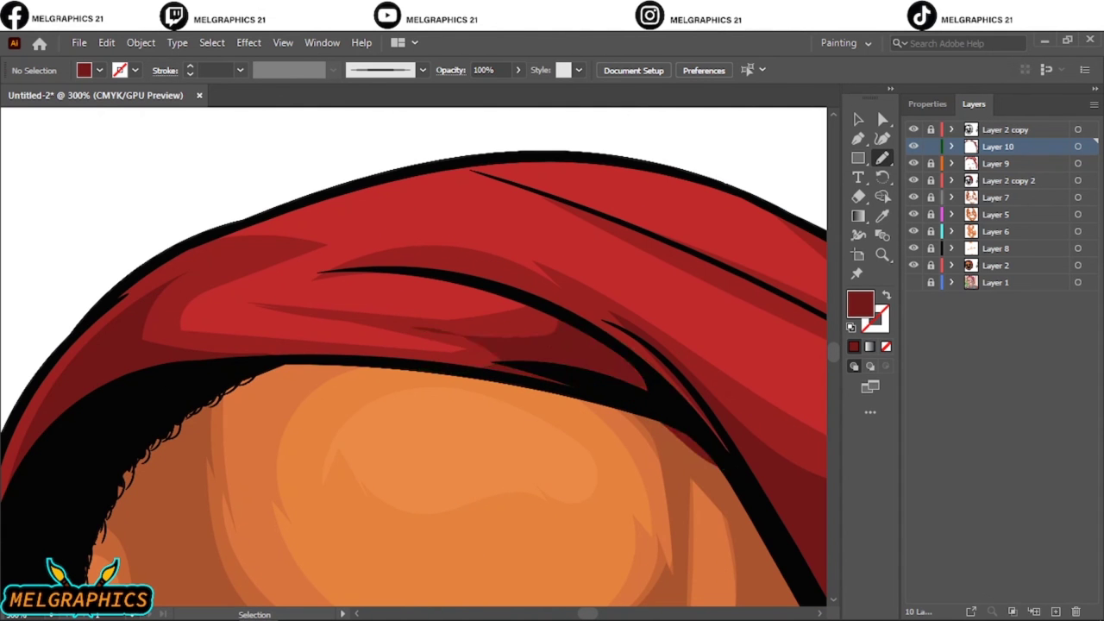
pyautogui.hotkey('ctrl', '0')
# On a new layer above Layer 10, pencil a lighter red shading stroke on the beanie
pyautogui.click(1054, 613)
pyautogui.press('i')
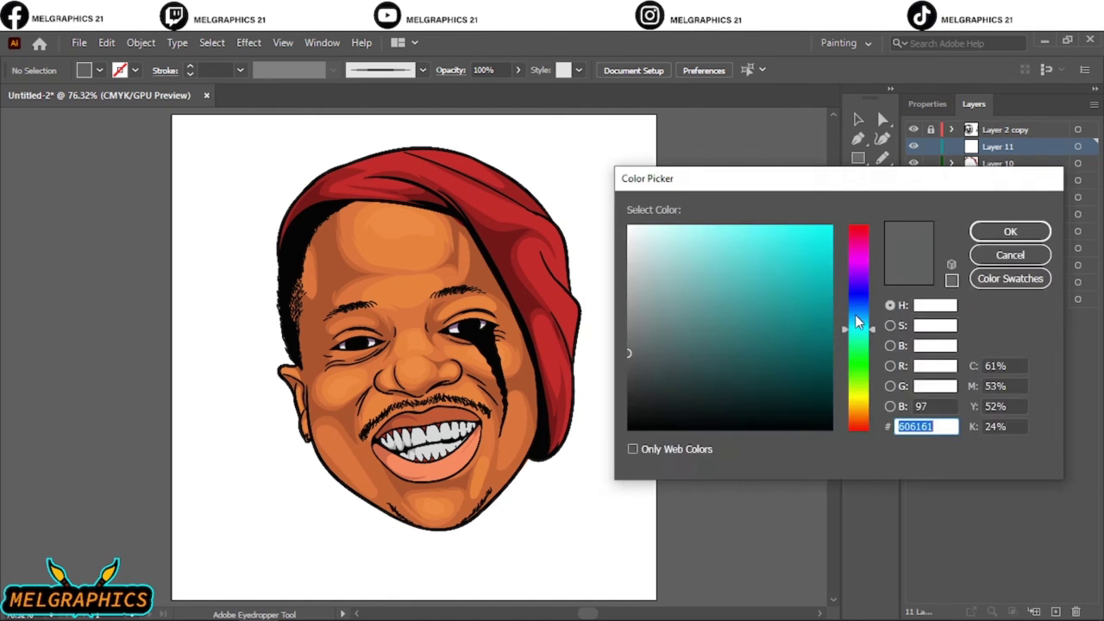
pyautogui.doubleClick(860, 304)
pyautogui.click(1022, 231)
pyautogui.scroll(2, 572, 323)
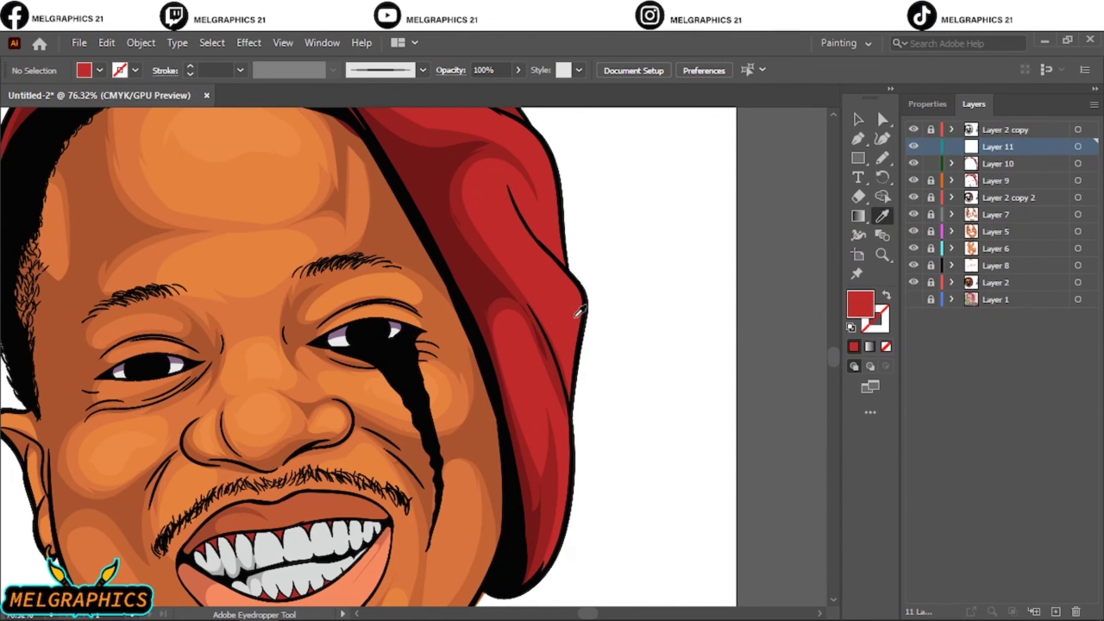
pyautogui.press('n')
pyautogui.moveTo(521, 379); pyautogui.dragTo(528, 422)
pyautogui.hscroll(-3, 555, 399)
pyautogui.scroll(3, 397, 207)
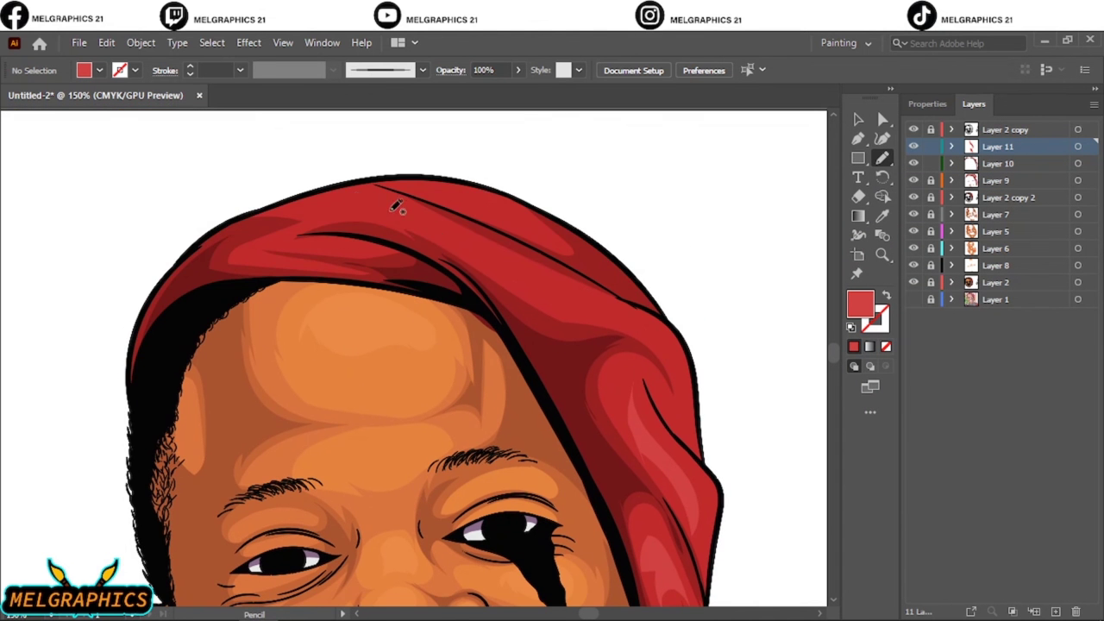
pyautogui.hotkey('ctrl', '0')
# Lower the saturation of the cap's red with Recolor Artwork
pyautogui.hotkey('ctrl', 'a')
pyautogui.scroll(5, 345, 160)
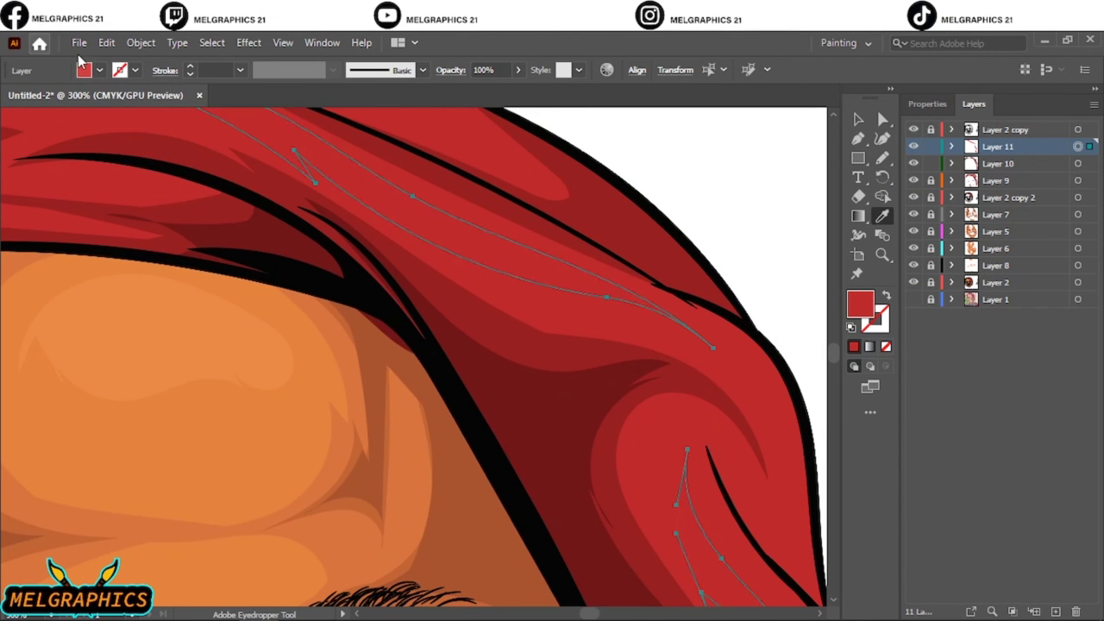
pyautogui.click(107, 42)
pyautogui.click(416, 328)
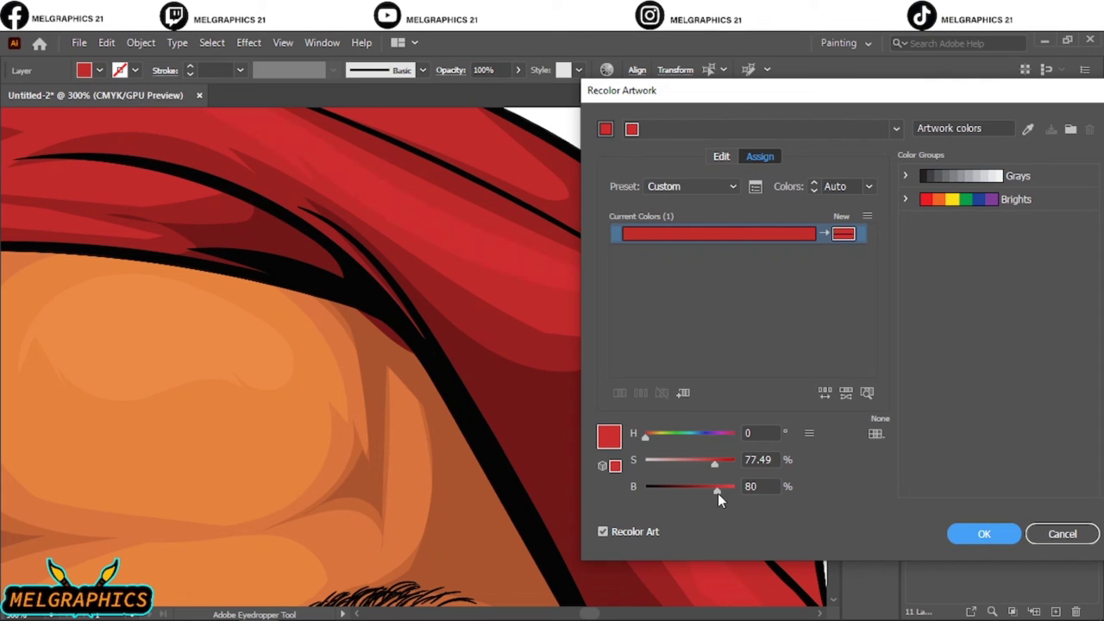
pyautogui.moveTo(716, 463); pyautogui.dragTo(712, 464)
pyautogui.click(949, 539)
pyautogui.click(858, 119)
pyautogui.hotkey('ctrl', '0')
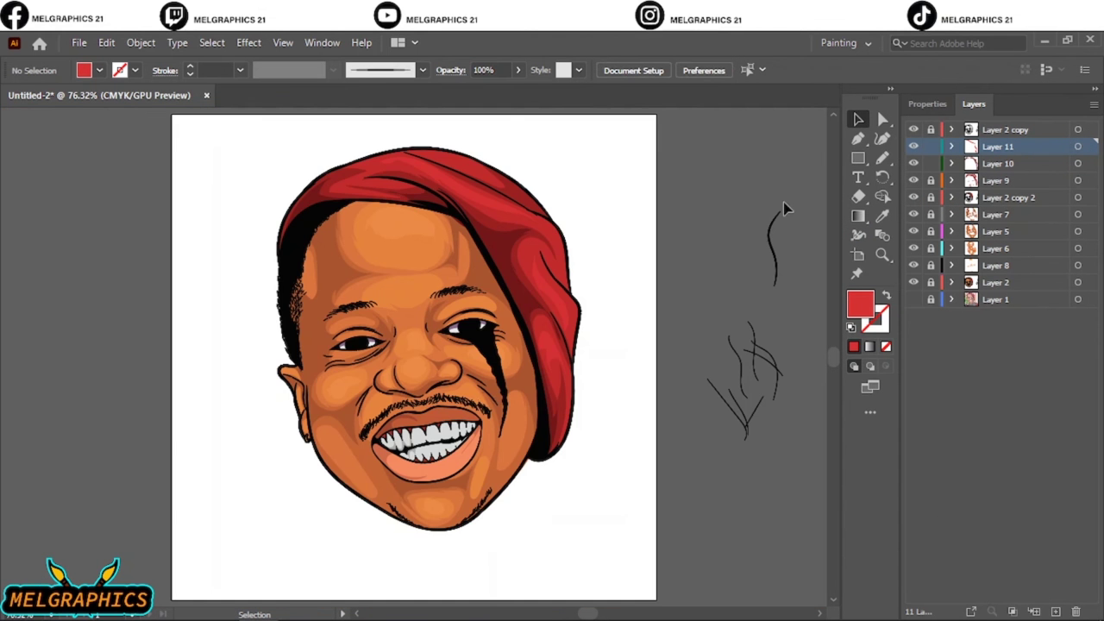
# Recolour the lower-lip highlight to #F28E70, then add a new layer for the tear shine
pyautogui.scroll(5, 493, 457)
pyautogui.press('i')
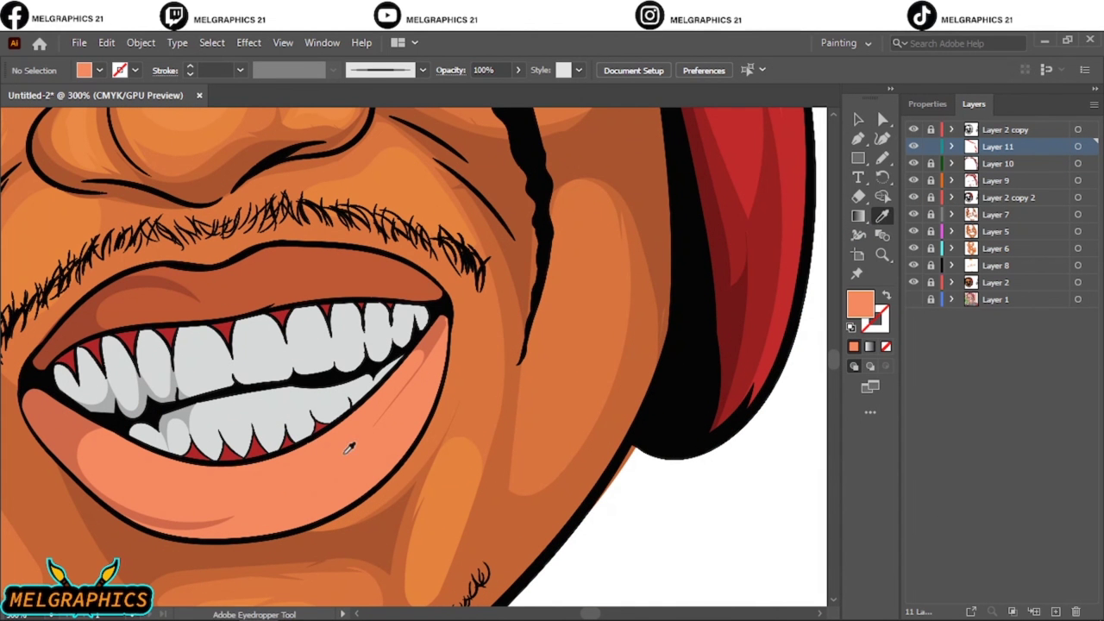
pyautogui.click(289, 500)
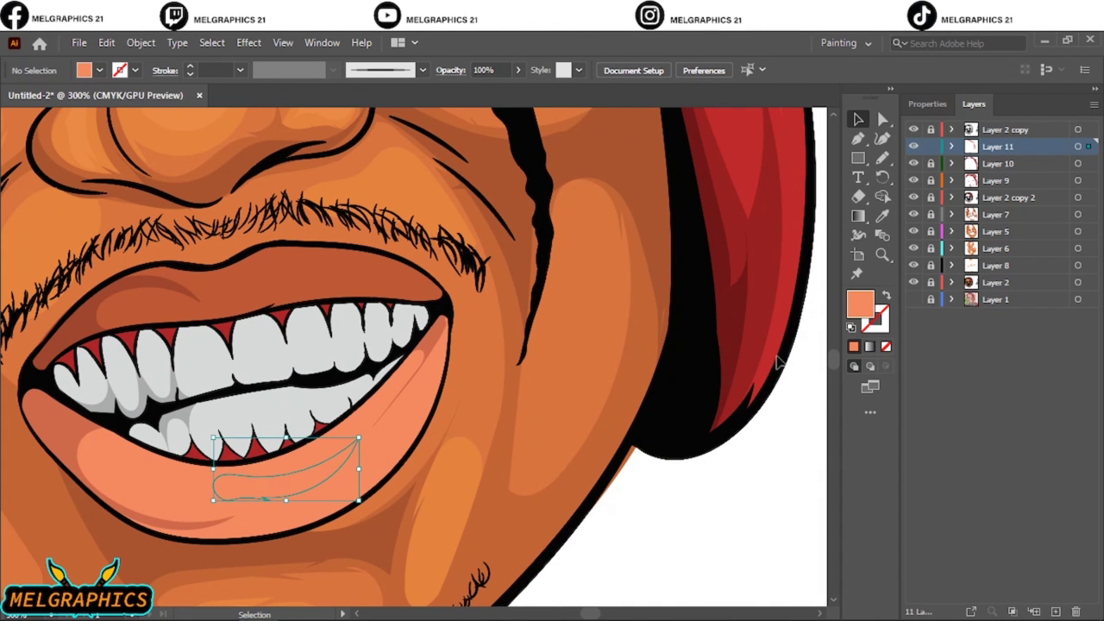
pyautogui.doubleClick(873, 309)
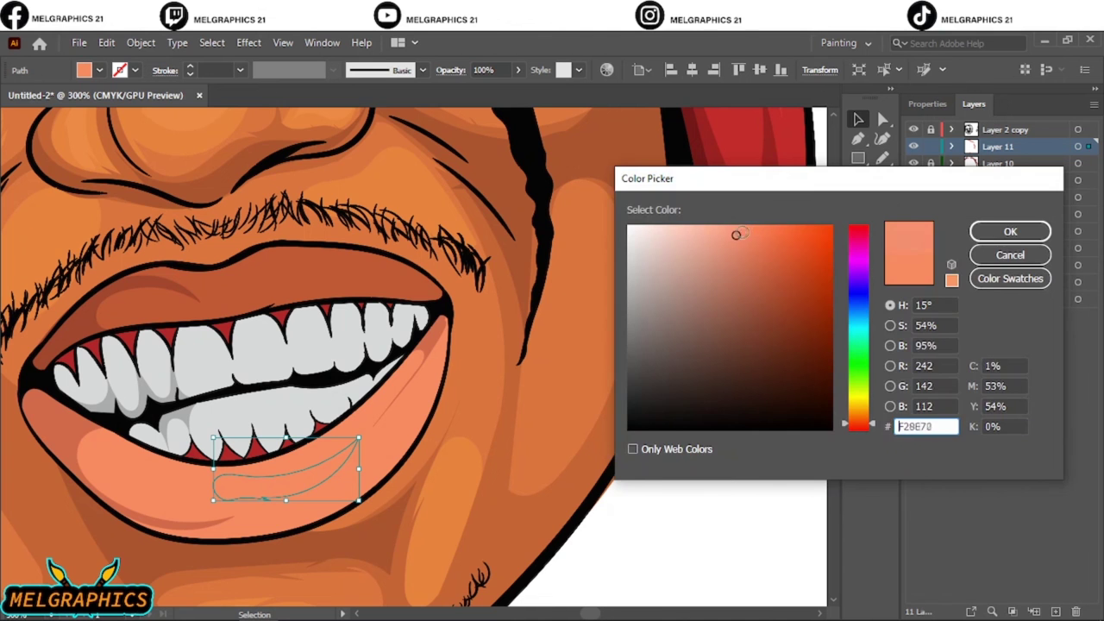
pyautogui.press('Return')
pyautogui.click(636, 513)
pyautogui.hotkey('ctrl', '0')
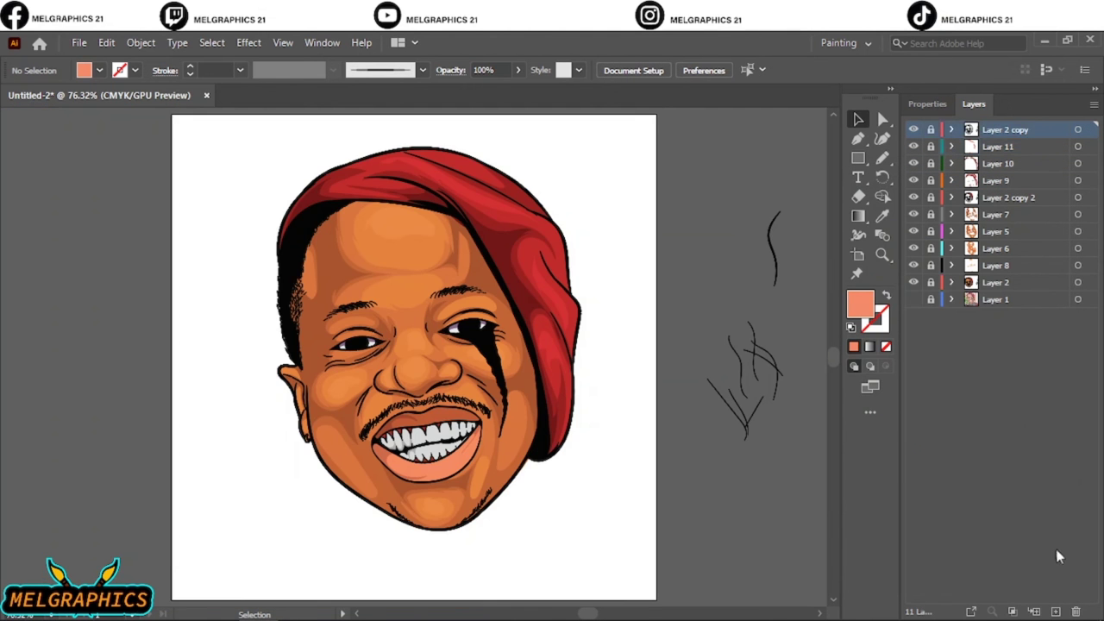
pyautogui.click(1055, 611)
pyautogui.scroll(5, 492, 363)
# Draw a shape over the tear streak and give it a 90° linear gradient fill
pyautogui.scroll(4, 371, 434)
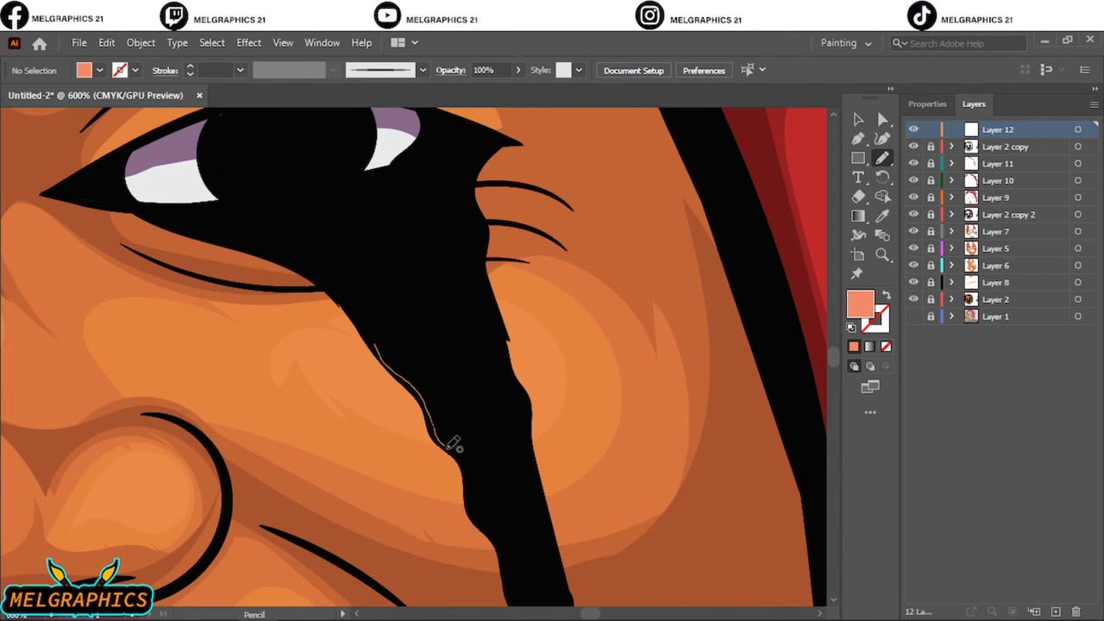
pyautogui.moveTo(372, 326); pyautogui.dragTo(369, 324)
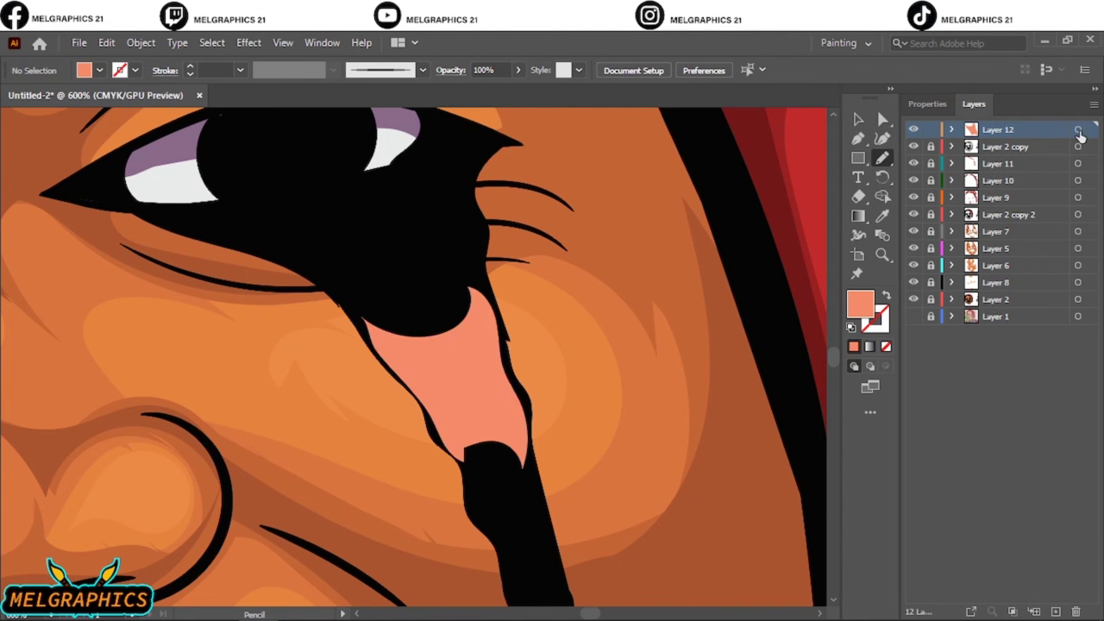
pyautogui.click(99, 70)
pyautogui.click(52, 164)
pyautogui.doubleClick(858, 216)
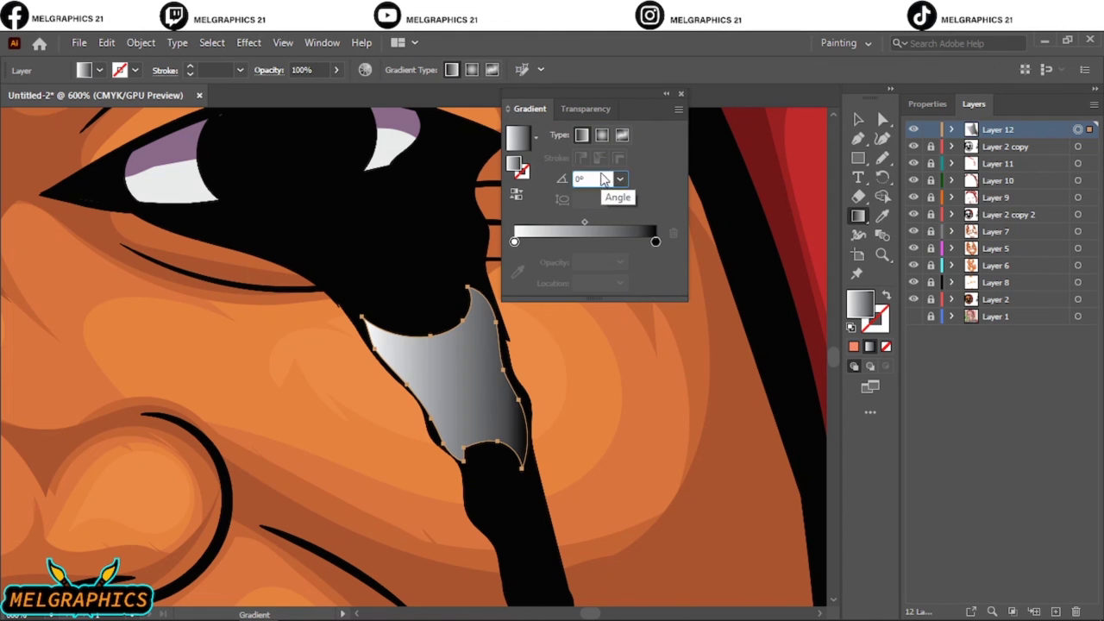
pyautogui.write('90')
pyautogui.press('Return')
# Add a middle gradient stop and colour the stops black, dark grey, black
pyautogui.moveTo(521, 243); pyautogui.dragTo(581, 242)
pyautogui.click(514, 244)
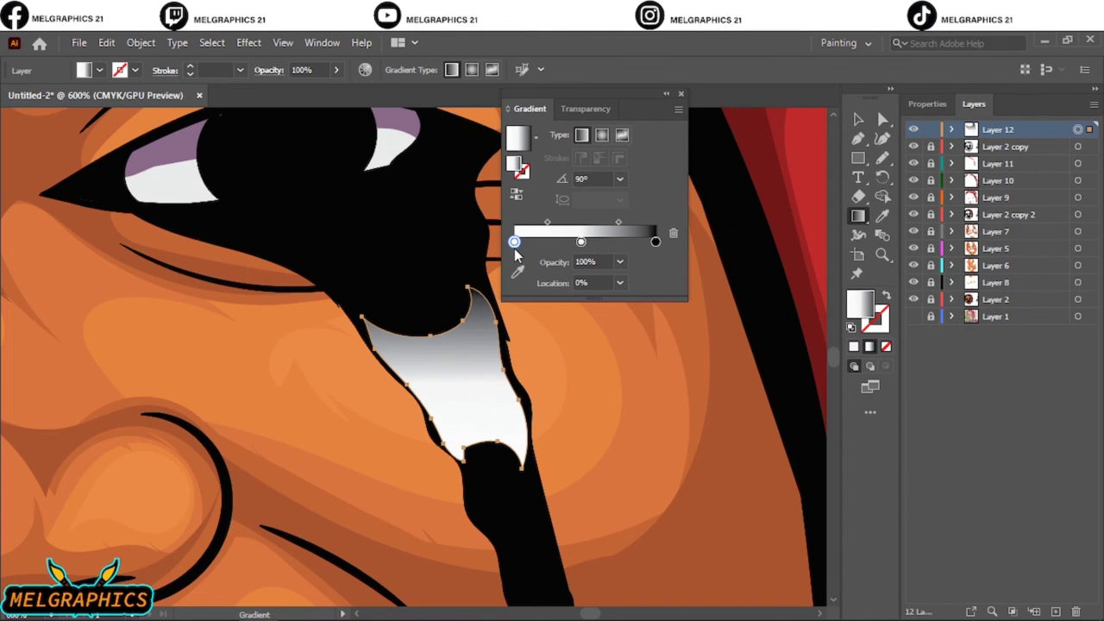
pyautogui.click(517, 273)
pyautogui.click(405, 251)
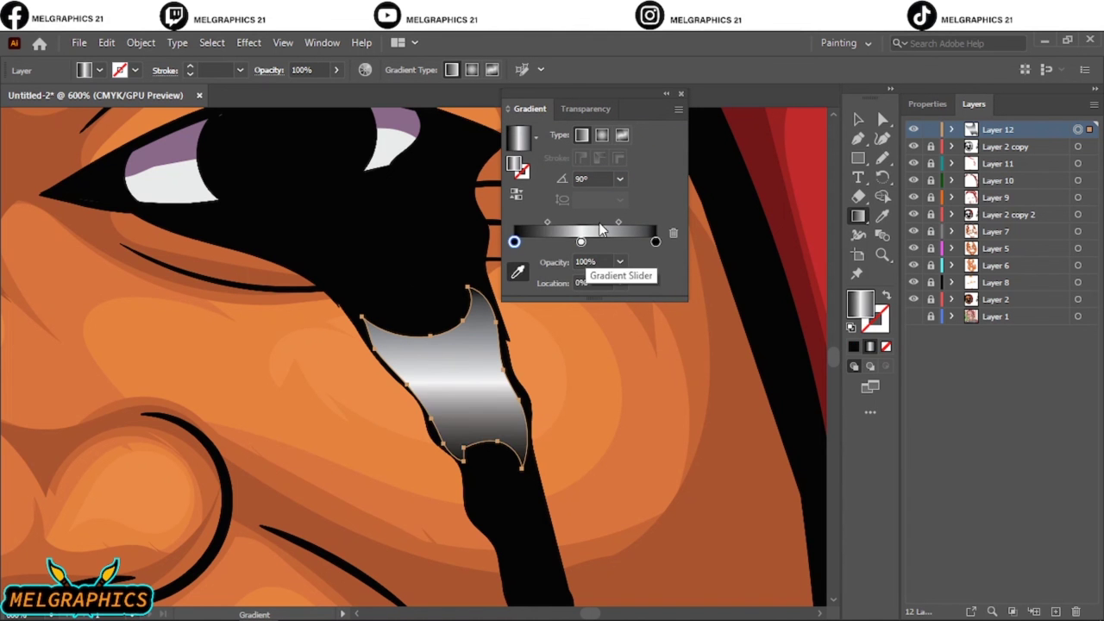
pyautogui.moveTo(580, 241); pyautogui.dragTo(581, 242)
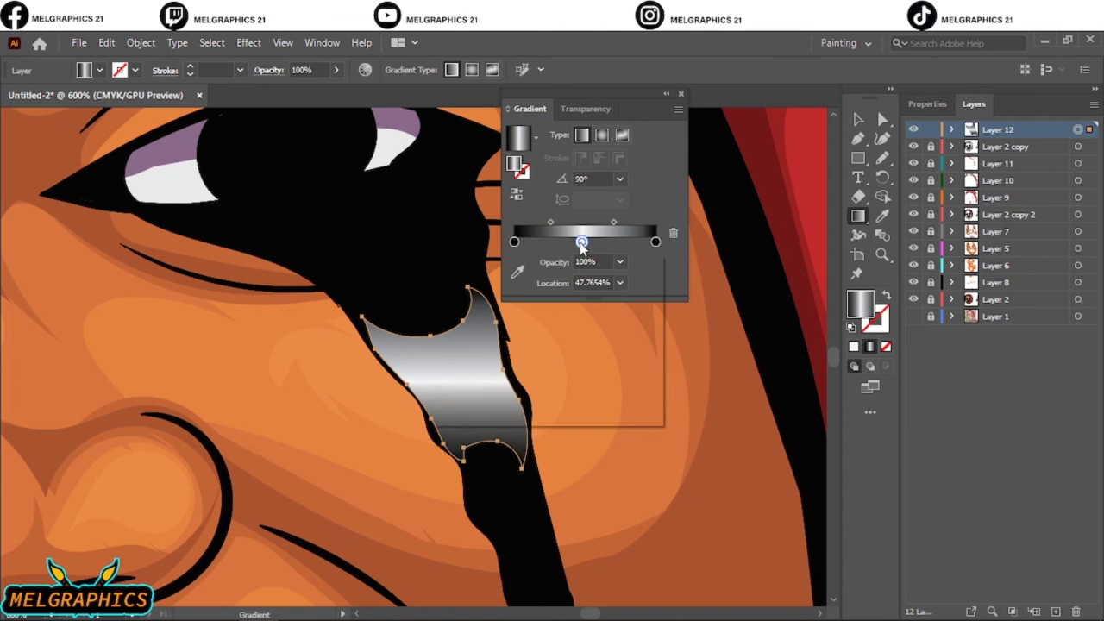
pyautogui.doubleClick(581, 242)
pyautogui.click(504, 327)
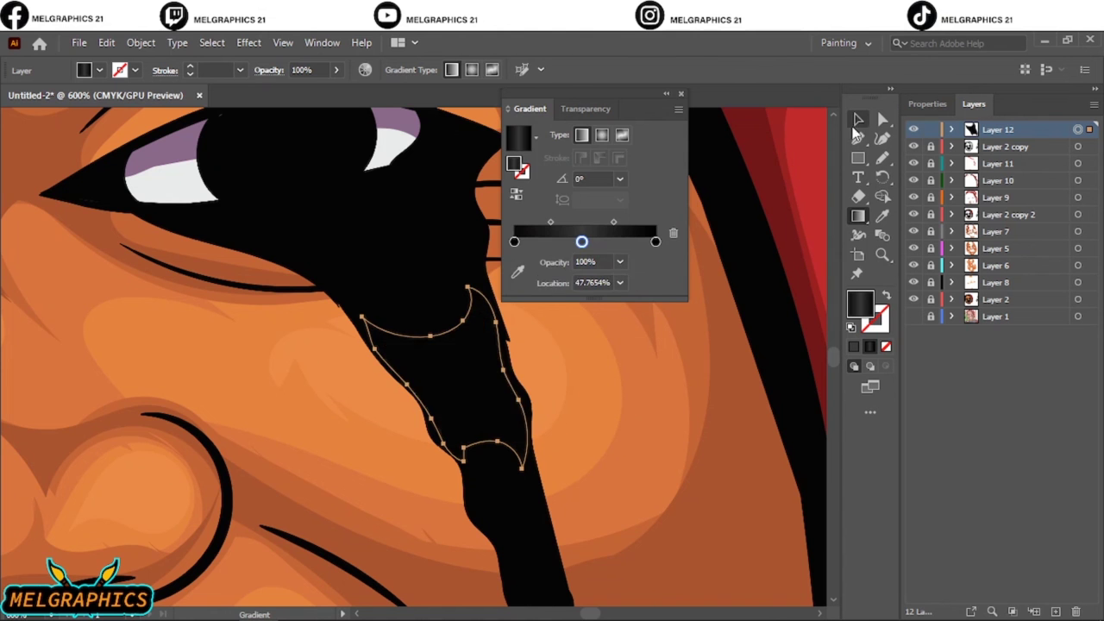
pyautogui.press('v')
pyautogui.hotkey('ctrl', '0')
pyautogui.click(738, 273)
# Drag the gradient line so the glossy sheen runs along the tear's length
pyautogui.scroll(3, 483, 333)
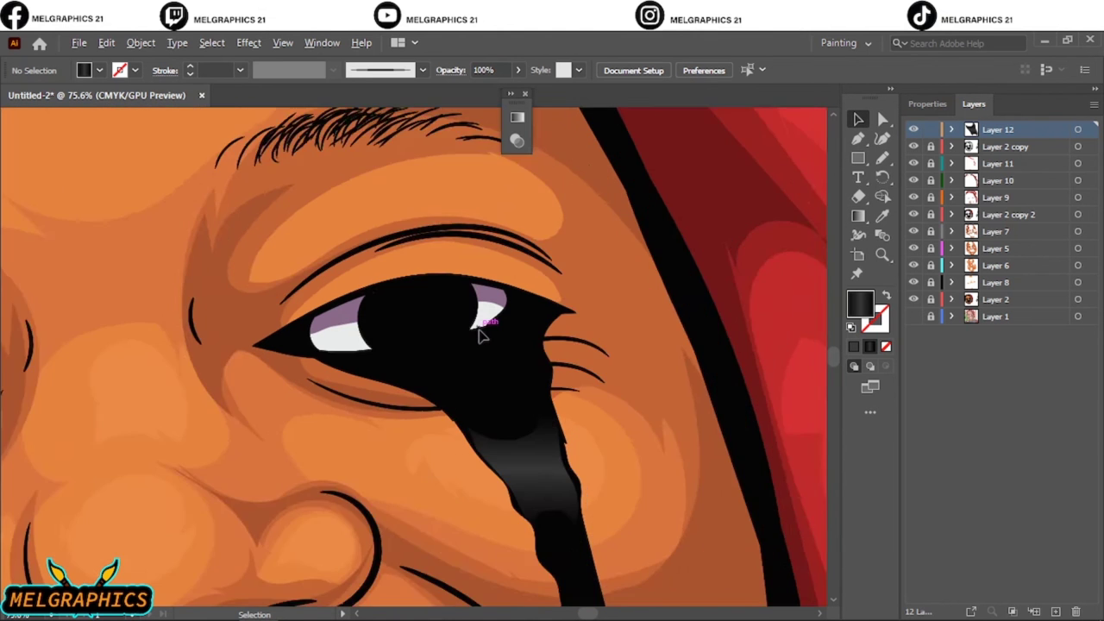
pyautogui.scroll(3, 362, 438)
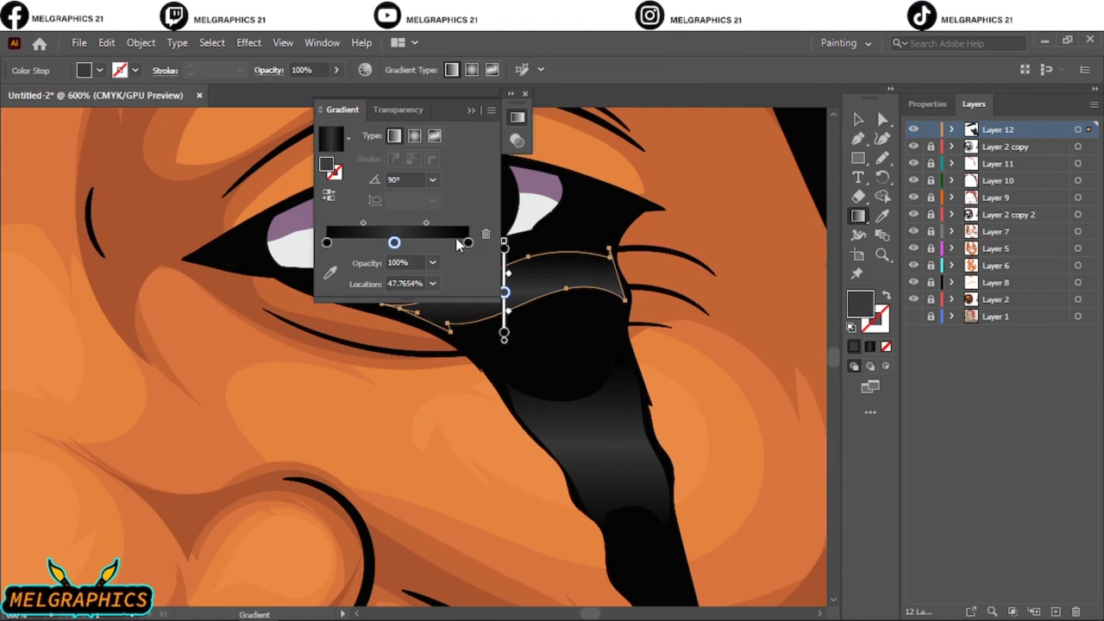
pyautogui.moveTo(498, 291); pyautogui.dragTo(505, 336)
pyautogui.click(857, 123)
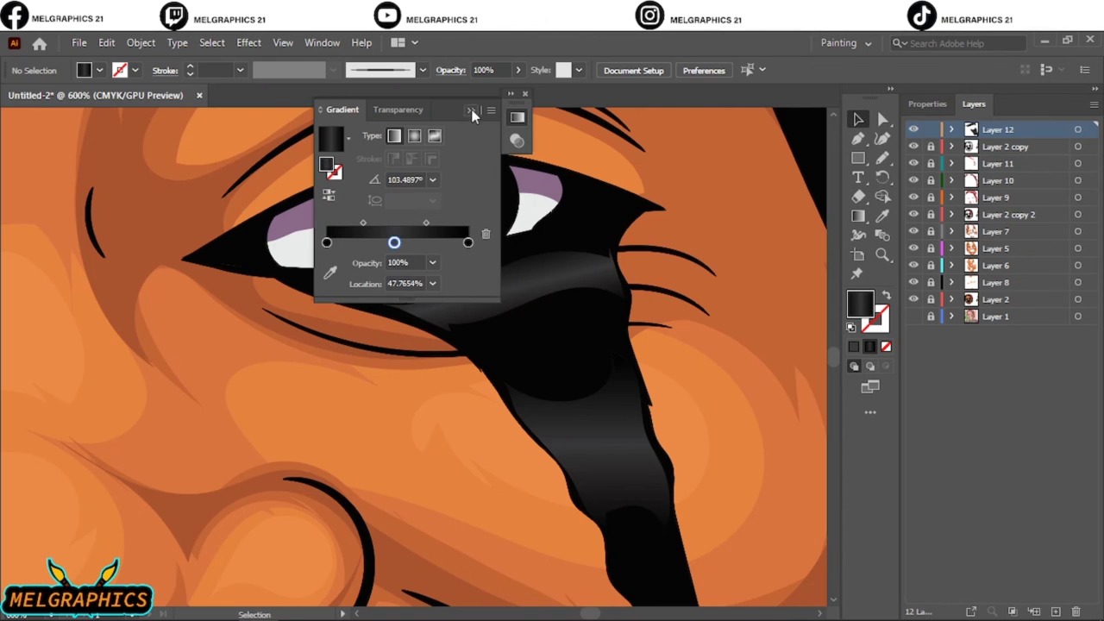
pyautogui.hotkey('ctrl', '0')
pyautogui.scroll(5, 452, 246)
pyautogui.click(680, 417)
pyautogui.hotkey('ctrl', '0')
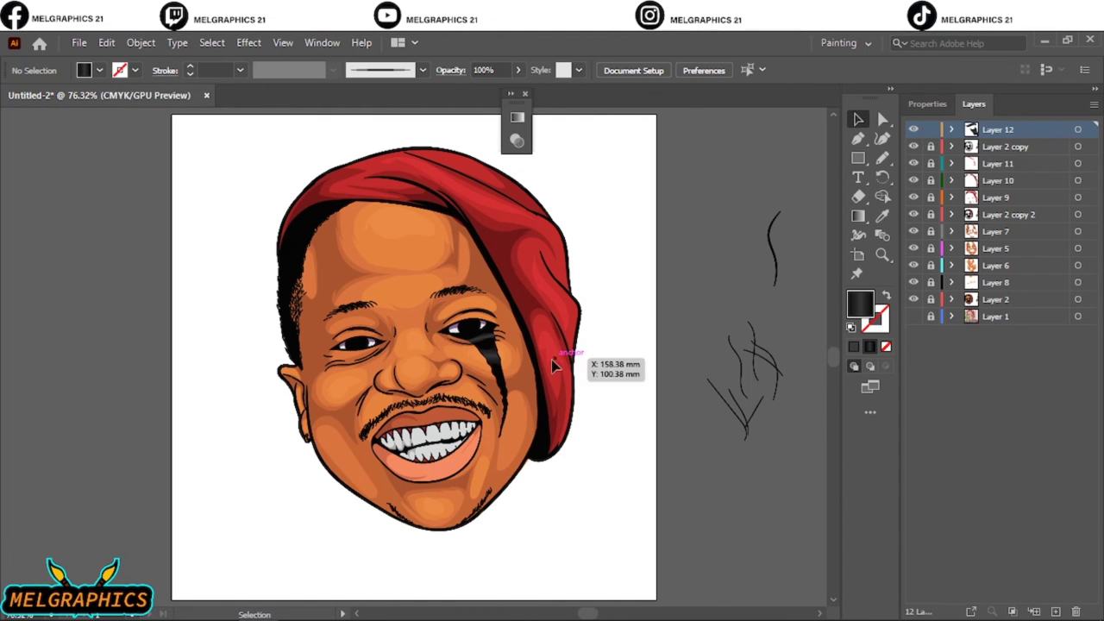
pyautogui.click(1034, 611)
# Pencil a small crescent shine shape inside the eye's pupil
pyautogui.scroll(3, 354, 343)
pyautogui.scroll(2, 341, 457)
pyautogui.press('n')
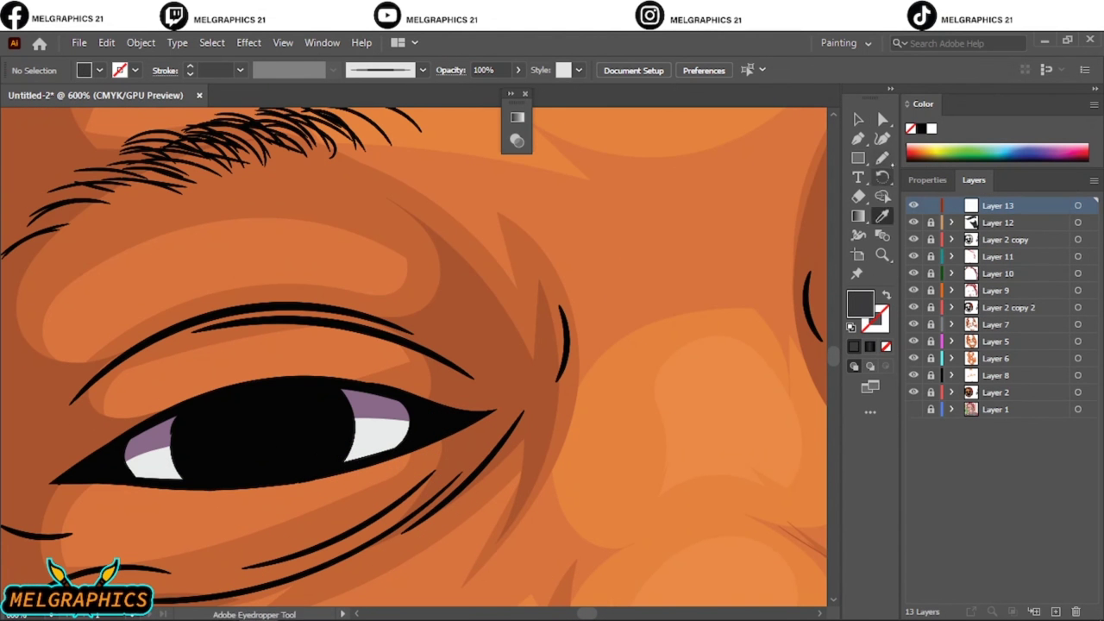
pyautogui.moveTo(193, 438); pyautogui.dragTo(298, 471)
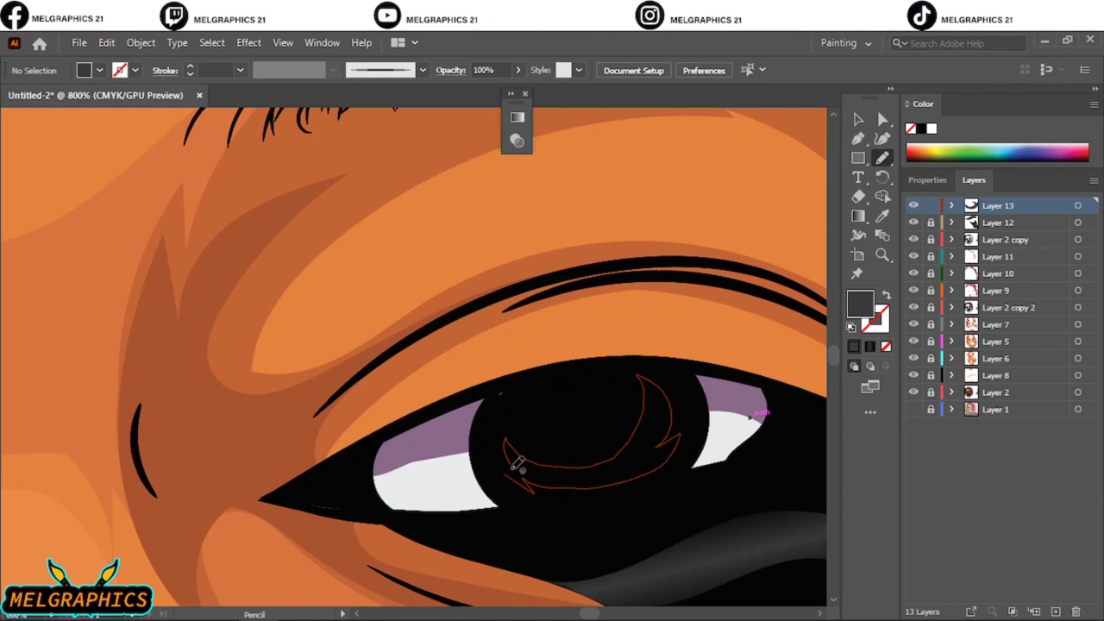
pyautogui.moveTo(515, 464); pyautogui.dragTo(518, 466)
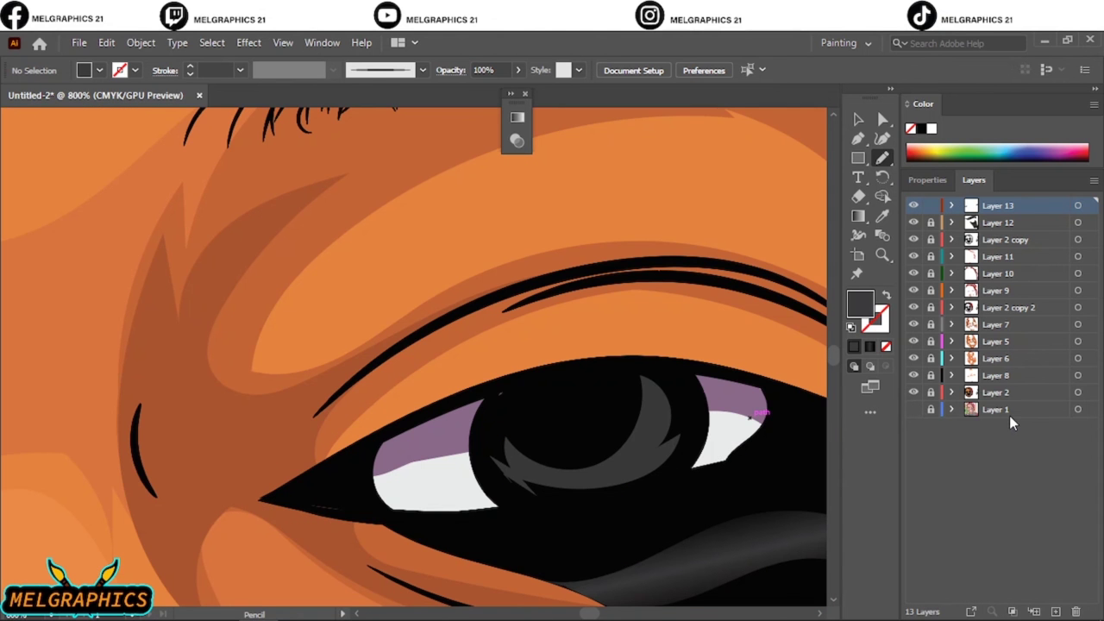
# Fill the crescent with near-black #0F0F0F and view the whole portrait
pyautogui.click(1077, 206)
pyautogui.press('i')
pyautogui.click(604, 535)
pyautogui.doubleClick(860, 302)
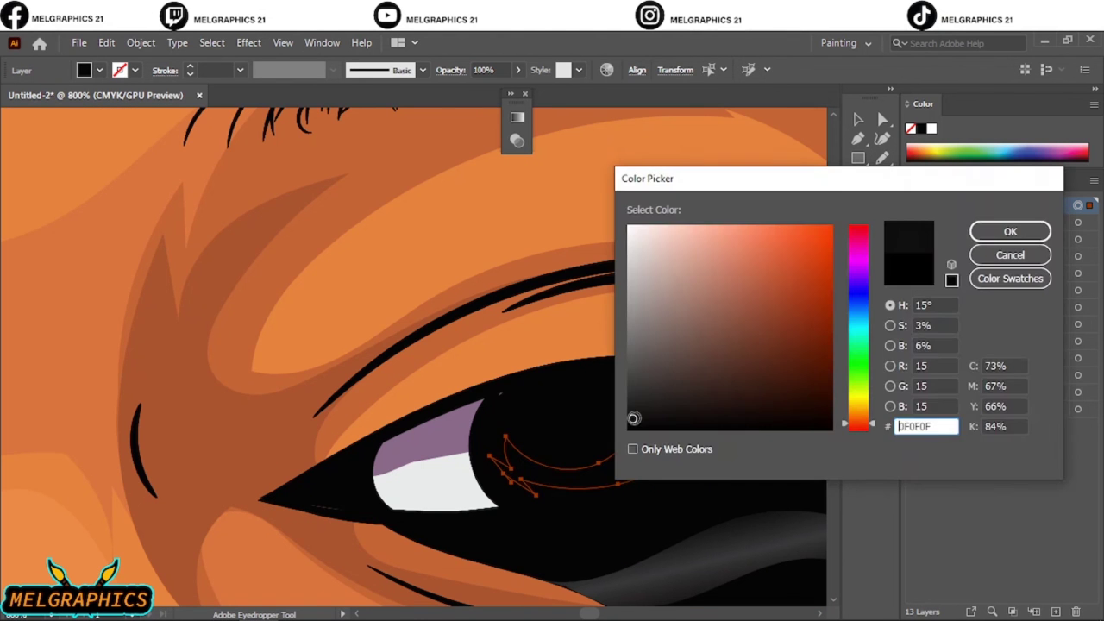
pyautogui.press('Return')
pyautogui.press('v')
pyautogui.hotkey('ctrl', '0')
pyautogui.click(713, 205)
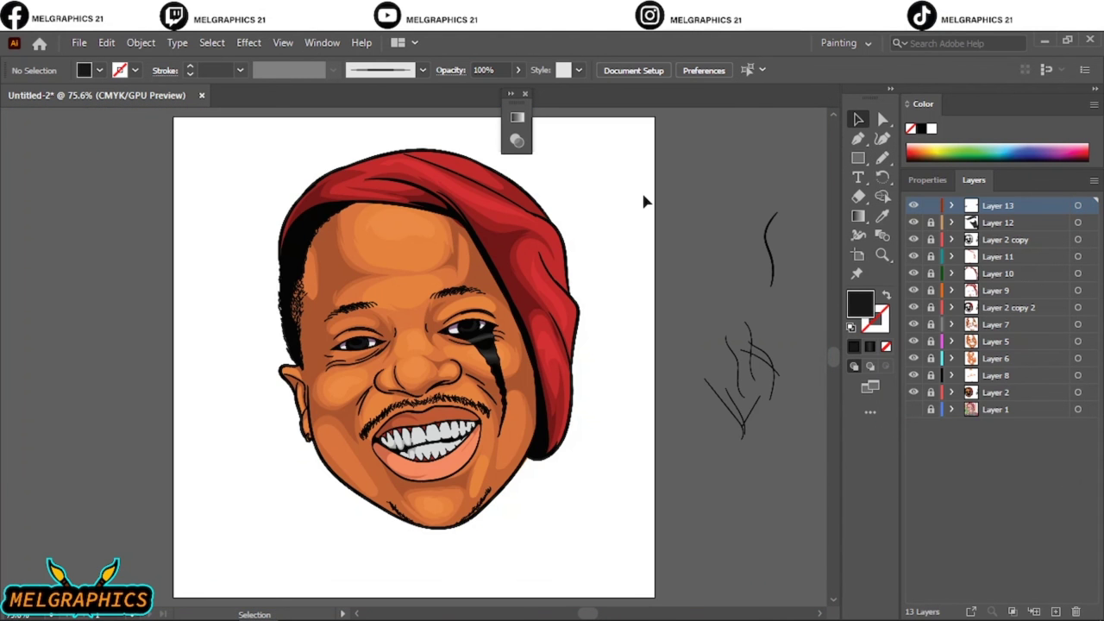